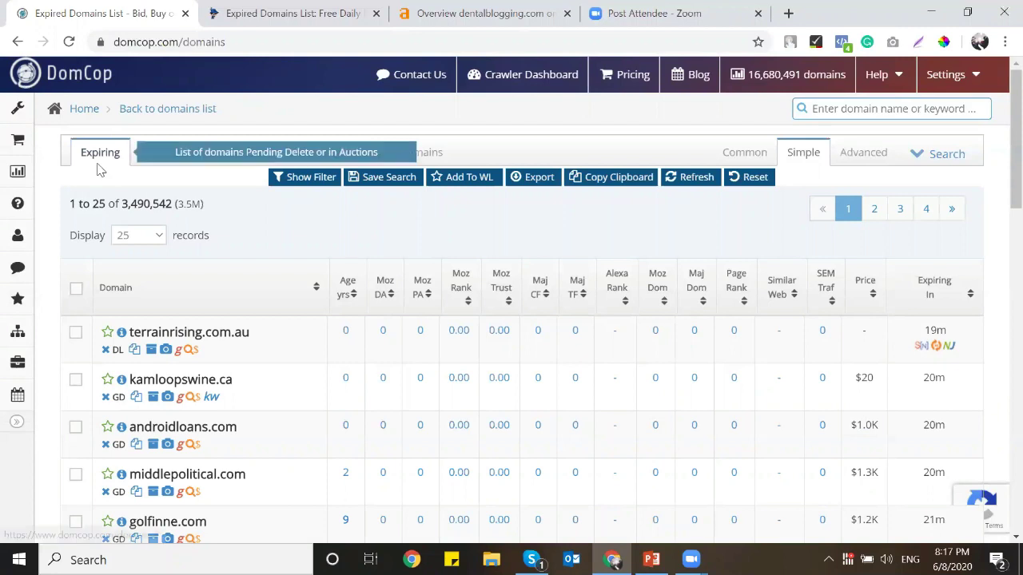
Step: Review the simple search filters for expiring domains, then return to the expiring list and check its expiry times
left_click(311, 176)
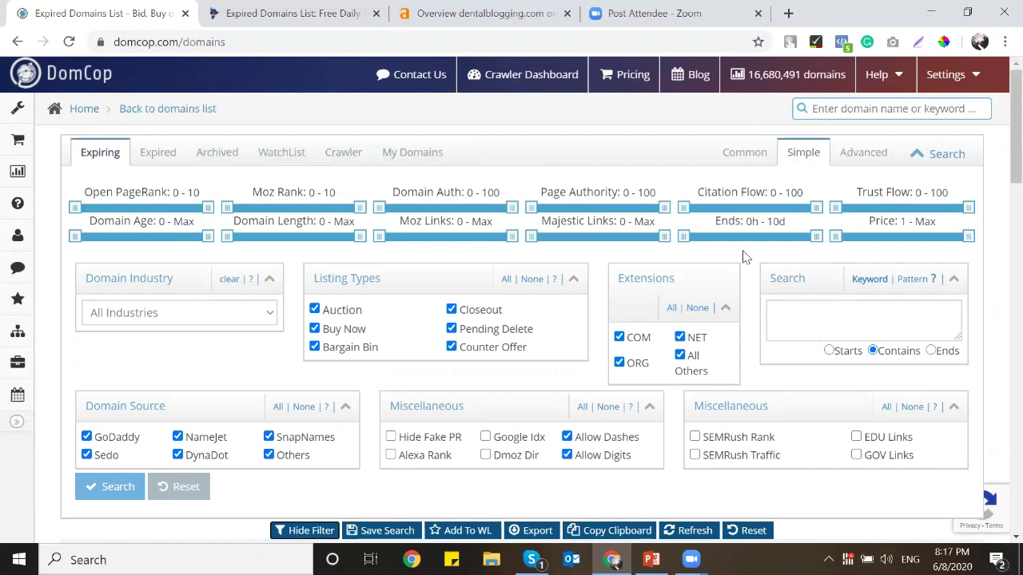
left_click(103, 155)
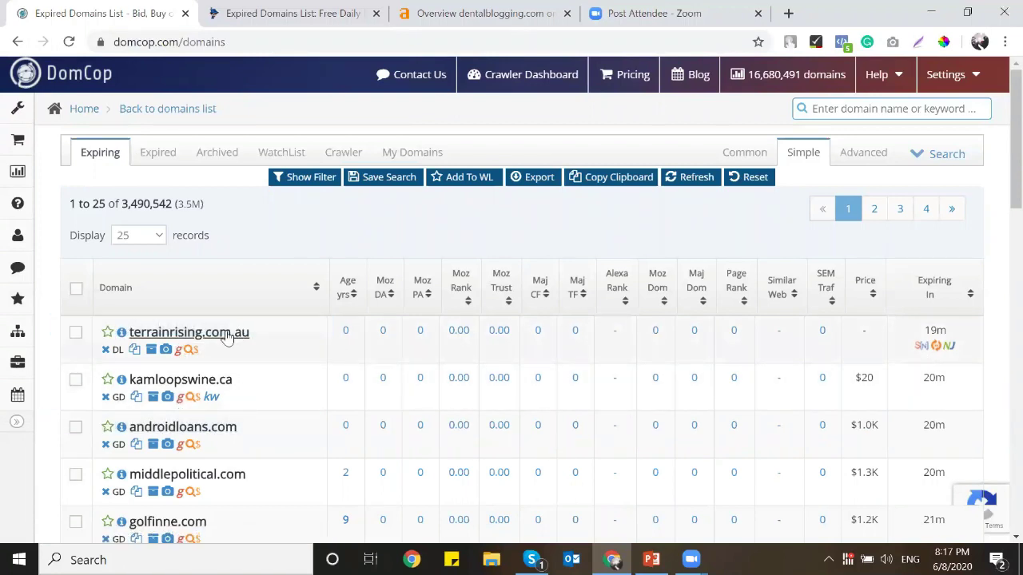
left_click_drag(937, 331, 923, 339)
Step: Compare the expired and archived domain lists, finishing on the archived list
left_click(159, 156)
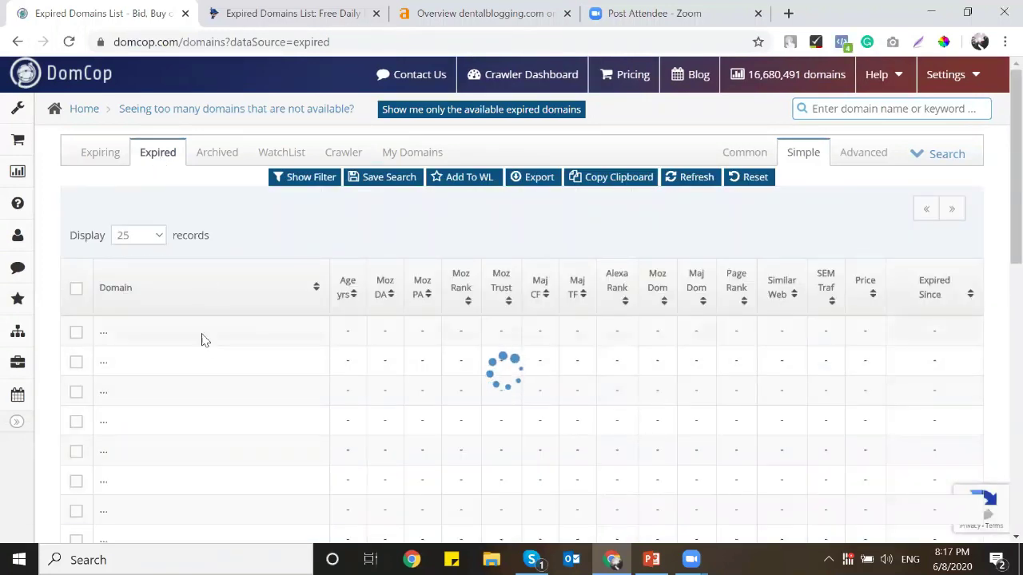
left_click(210, 153)
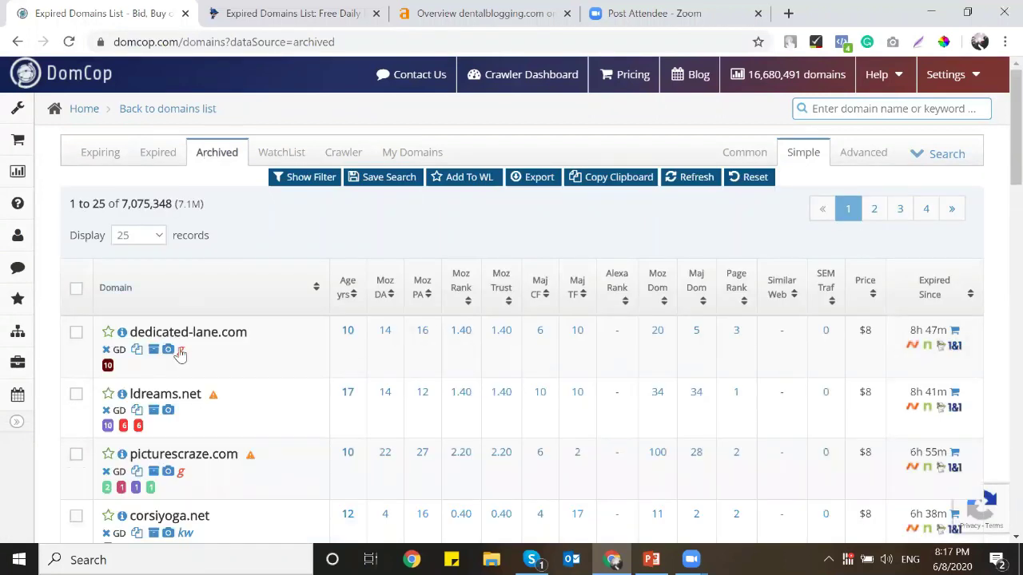
left_click(152, 154)
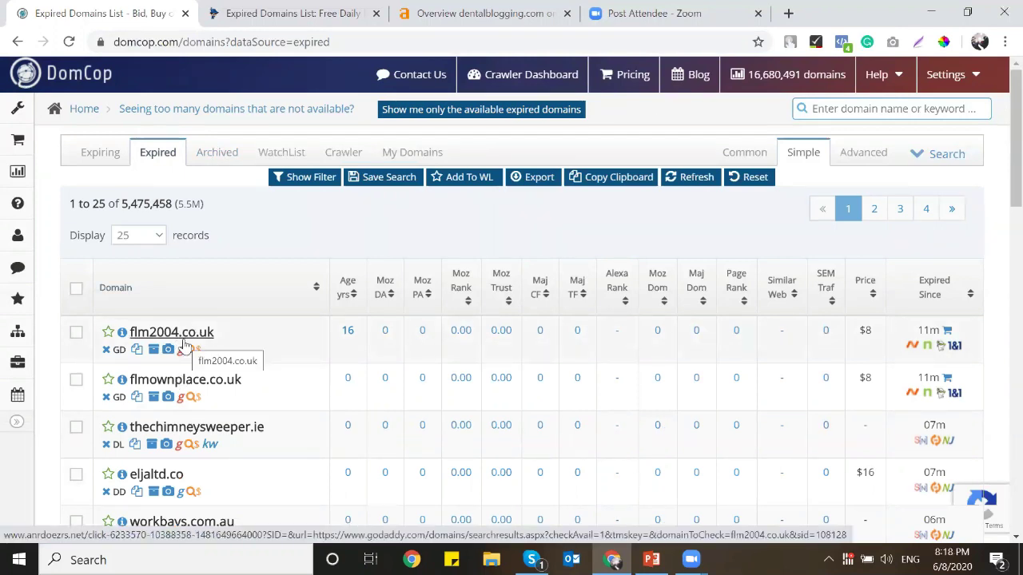
left_click(207, 162)
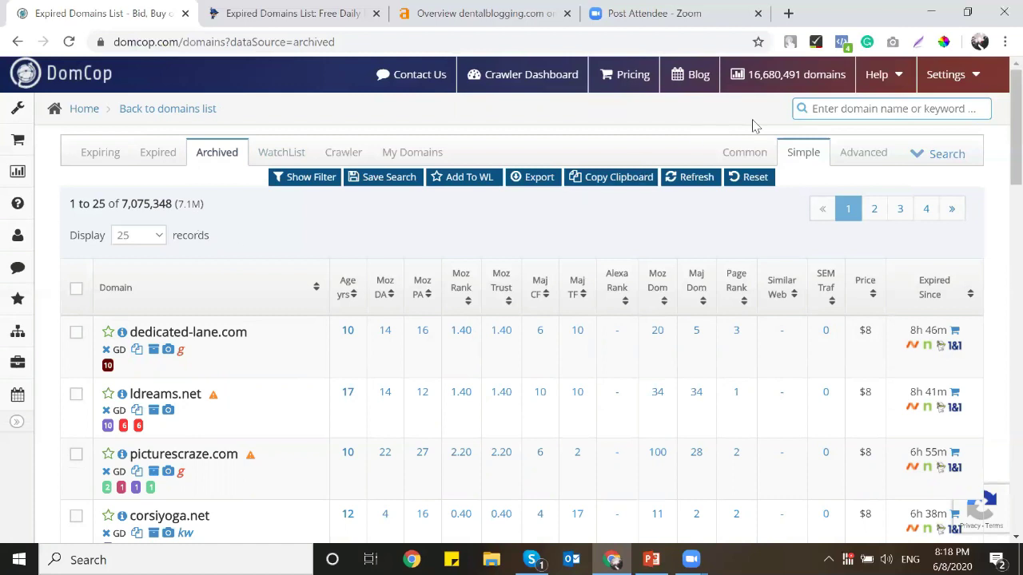
Step: Search the archived domains for the keyword "dentalblog" and review the matching domains' metrics
left_click(863, 113)
type("den")
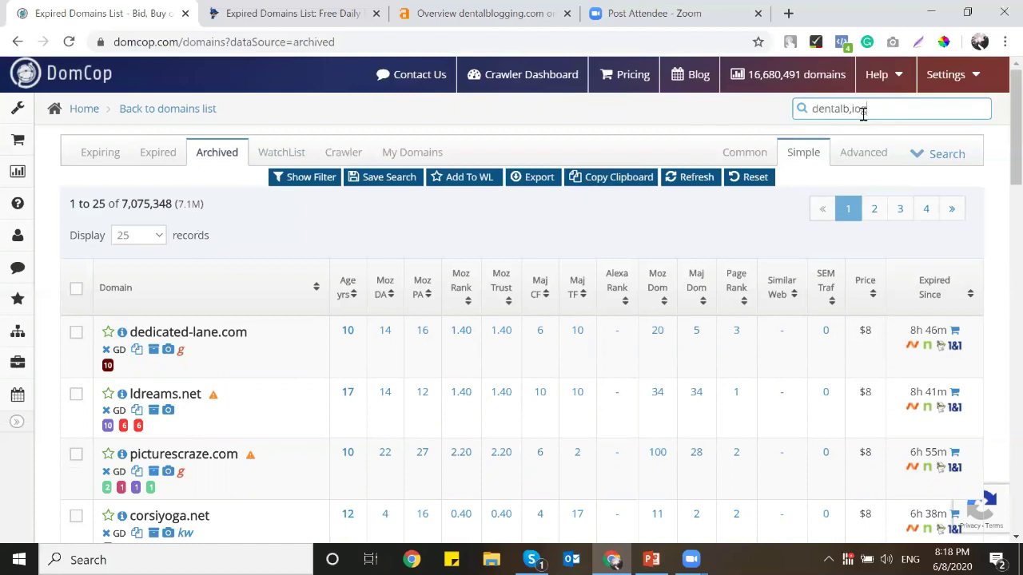
type("talblog")
key("Return")
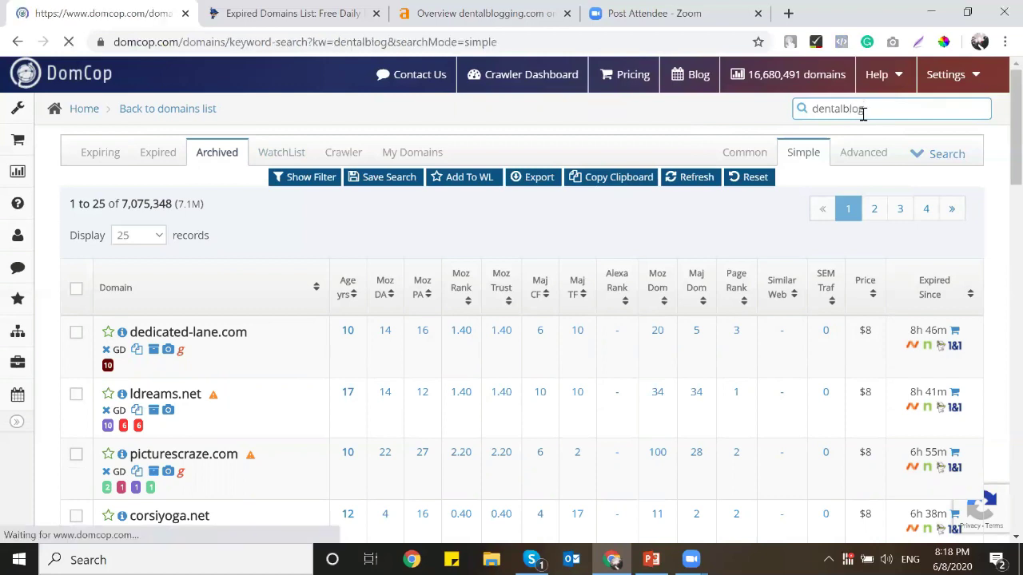
scroll(371, 224, "down", 3)
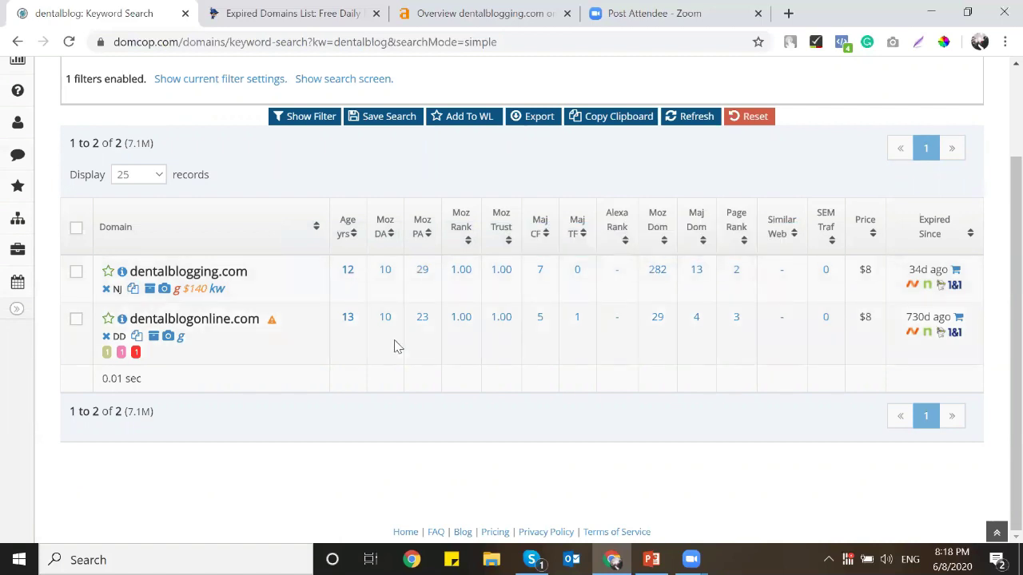
scroll(223, 342, "up", 1)
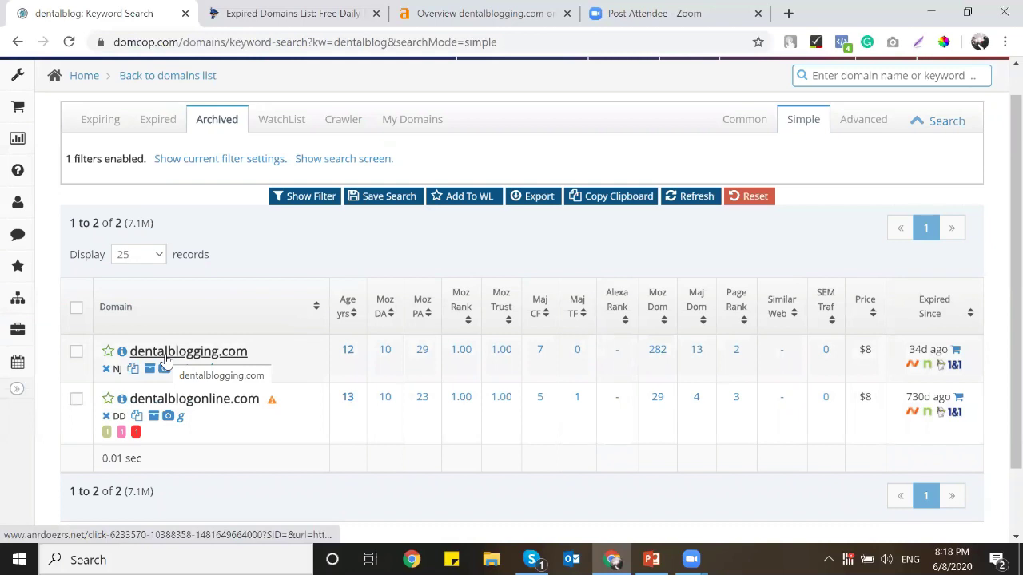
Step: Open the SeekaHost website, seekahost.com, in a new browser tab beside the keyword search results
right_click(40, 12)
left_click(78, 24)
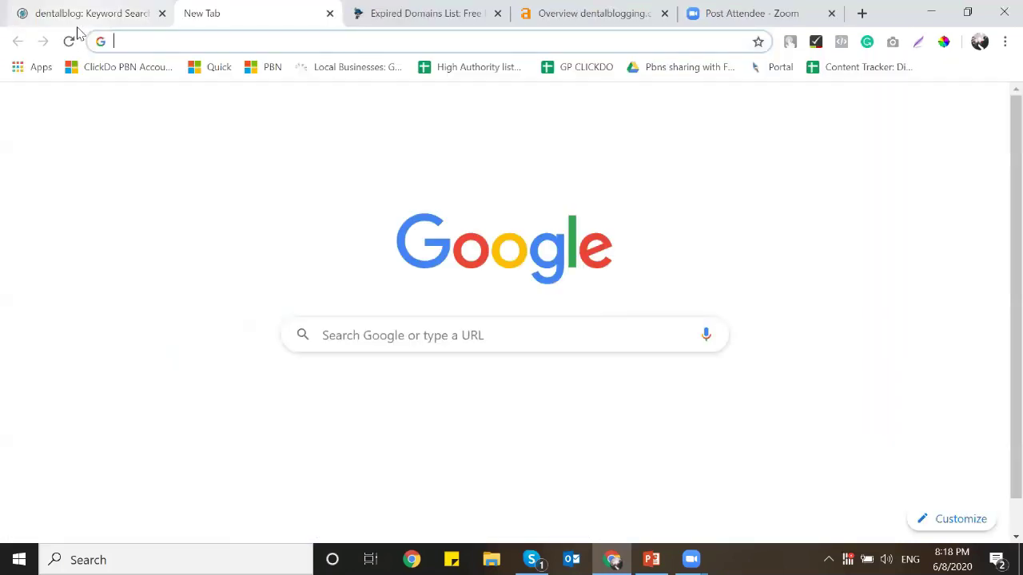
type("sek")
key("Return")
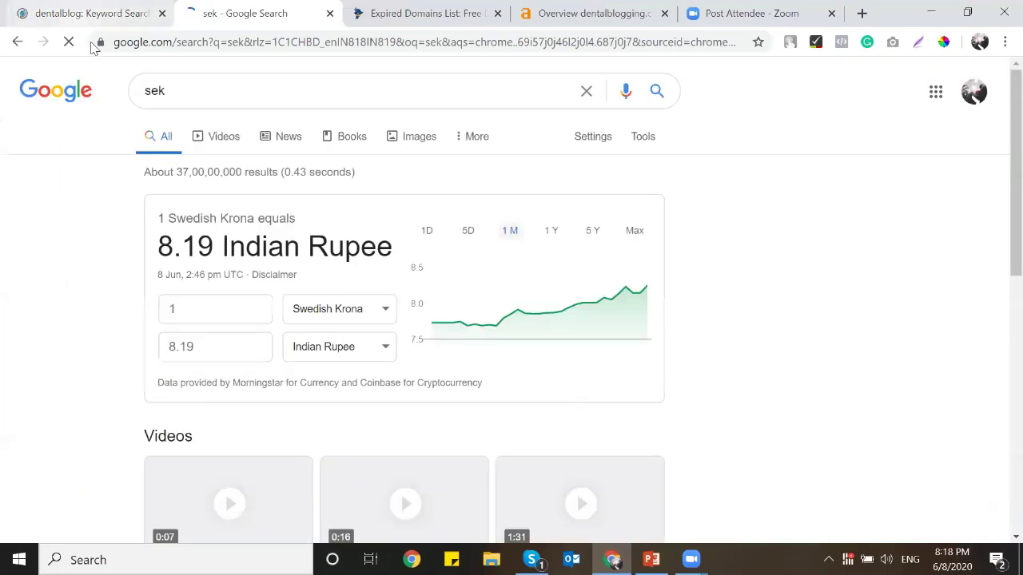
left_click(166, 42)
type("seek")
key("Return")
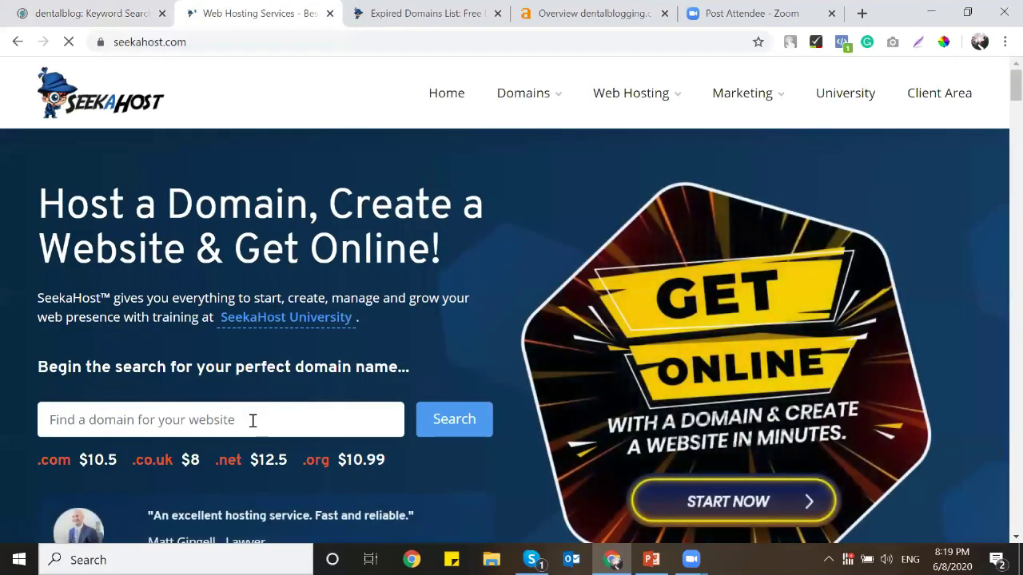
Step: Check whether dentalblogging.com is available to register at SeekaHost and compare with its DomCop archived listing
left_click(251, 420)
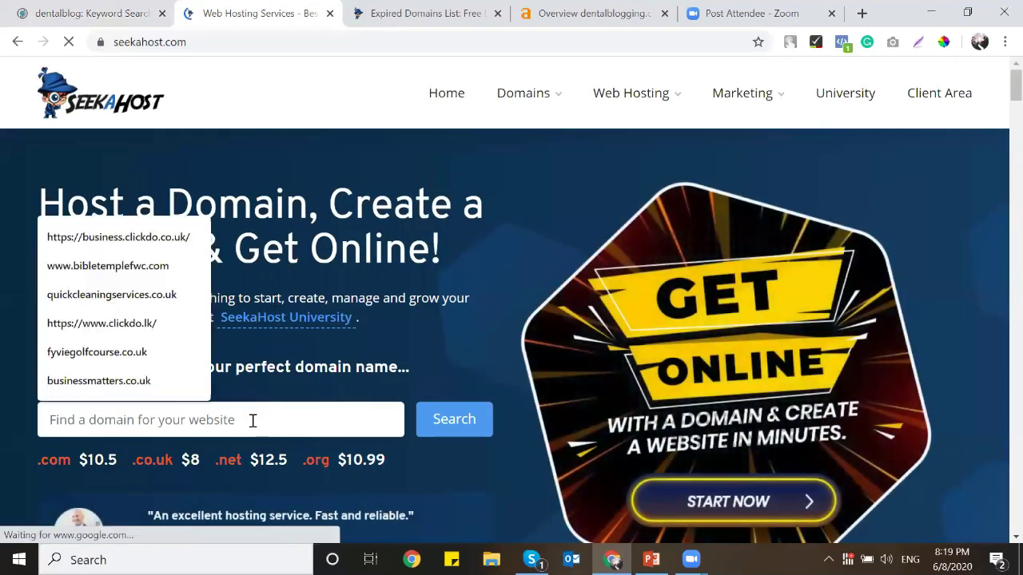
type("dentalblogging.com")
left_click(448, 419)
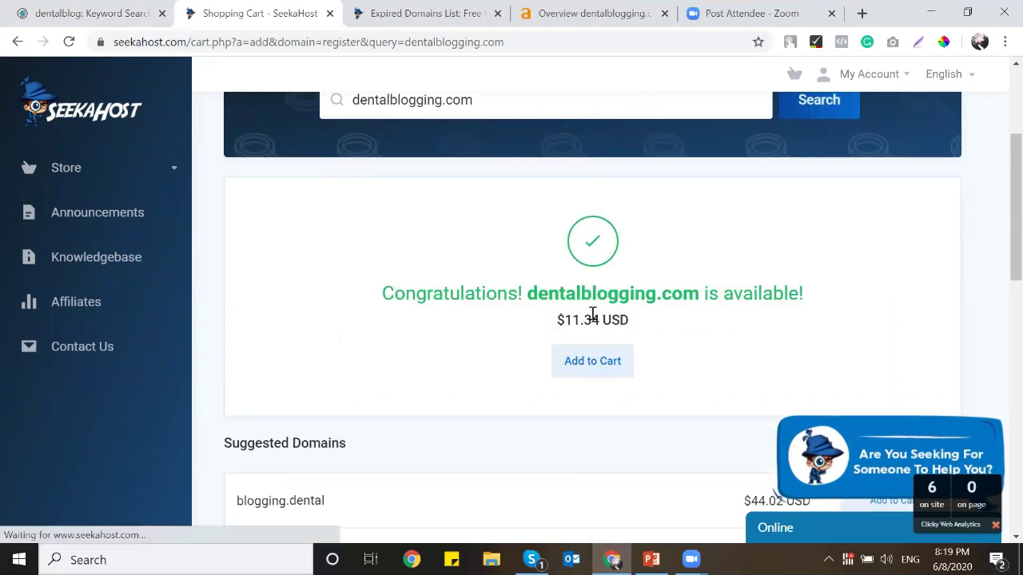
left_click(103, 13)
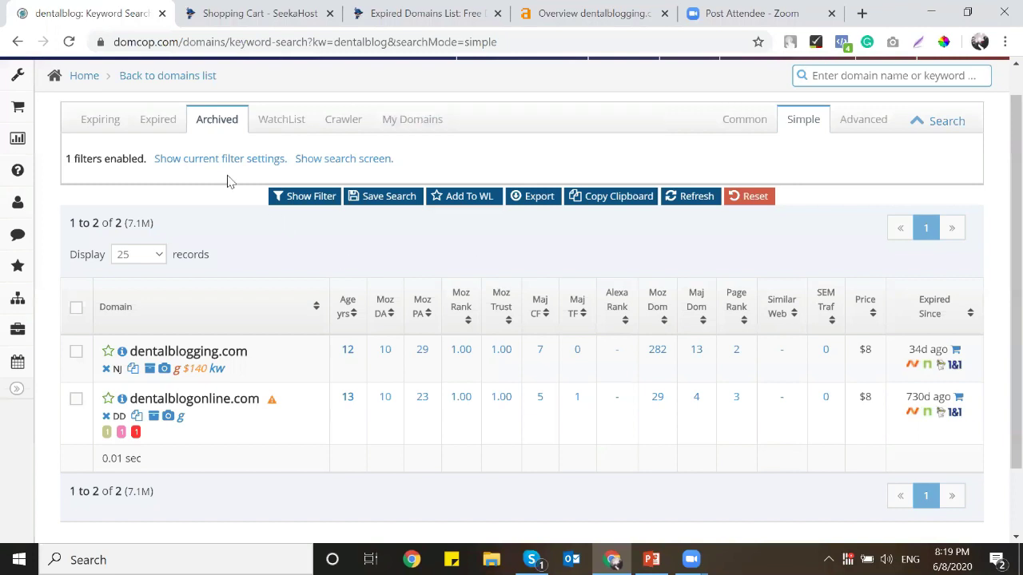
left_click(213, 7)
scroll(457, 291, "up", 3)
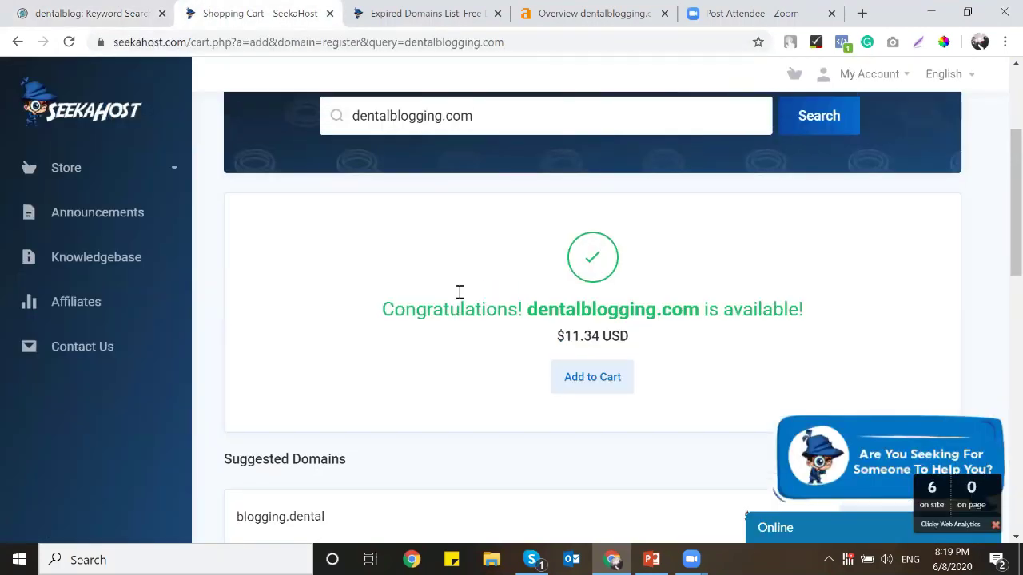
Step: Consult the PowerPoint slide on what to check before choosing a domain name, then return to the browser
mouse_move(651, 561)
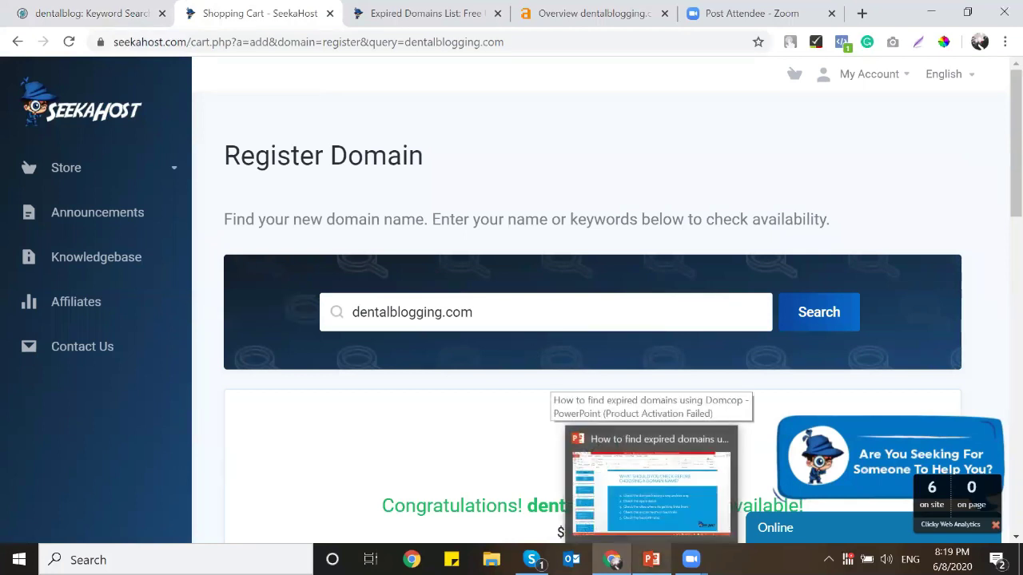
left_click(651, 487)
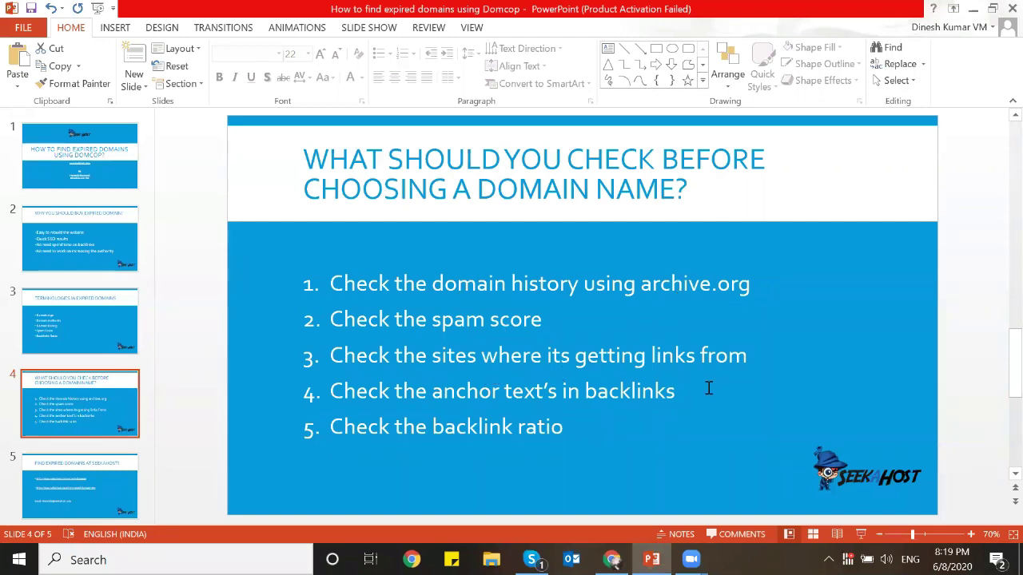
left_click(612, 559)
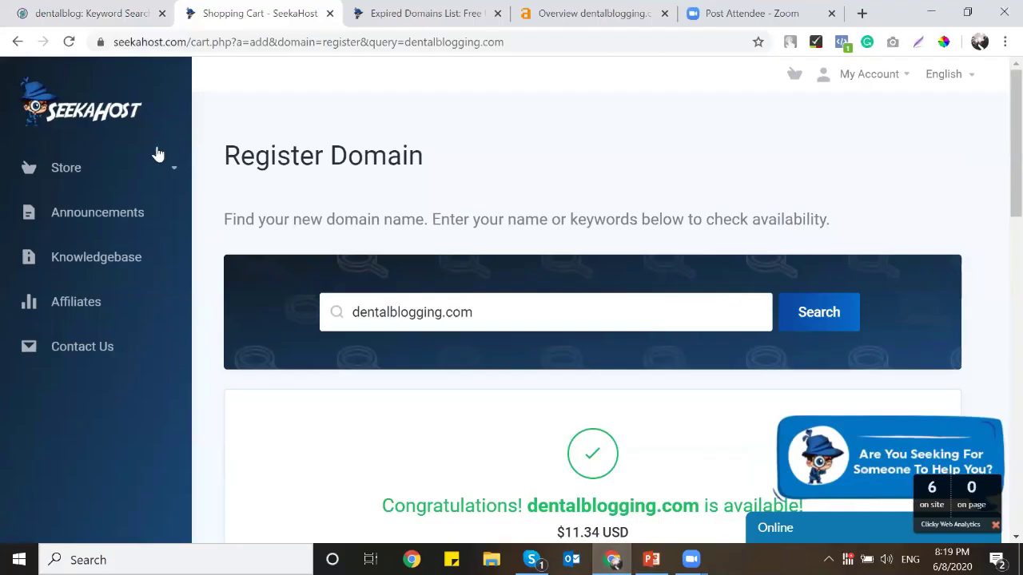
Step: Open a new browser tab beside the SeekaHost shopping cart page
right_click(215, 22)
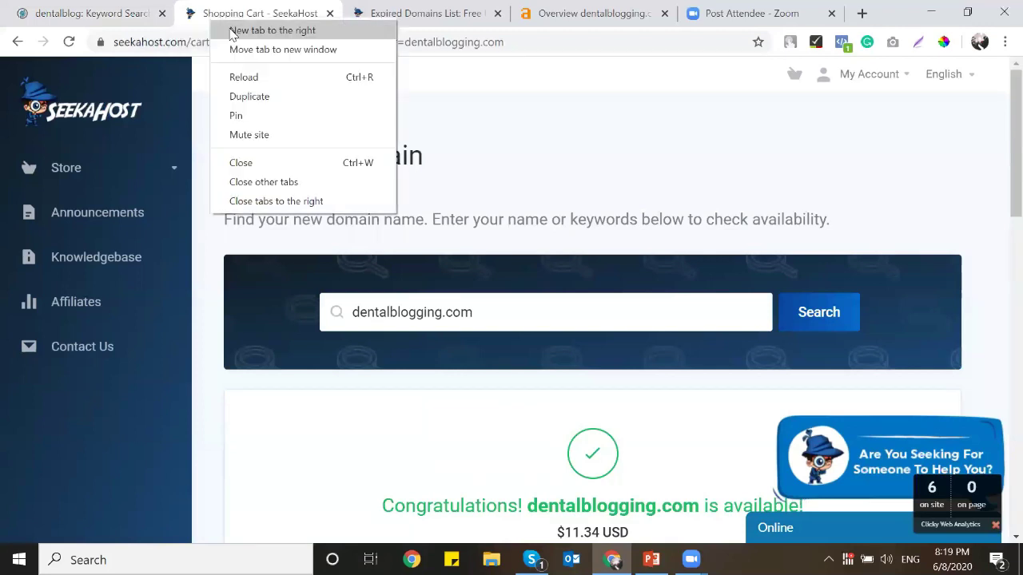
left_click(230, 30)
type("domain")
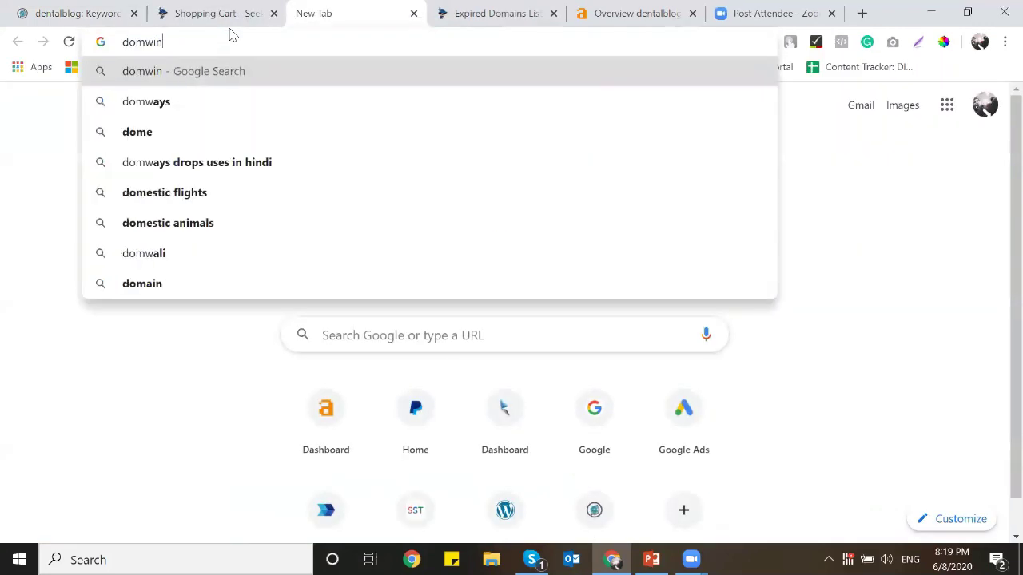
key("BackSpace")
key("BackSpace")
key("BackSpace")
key("BackSpace")
key("BackSpace")
key("BackSpace")
Step: Open the previously visited spam score checker page at websiteseochecker.com/spam-score-checker
type("spam")
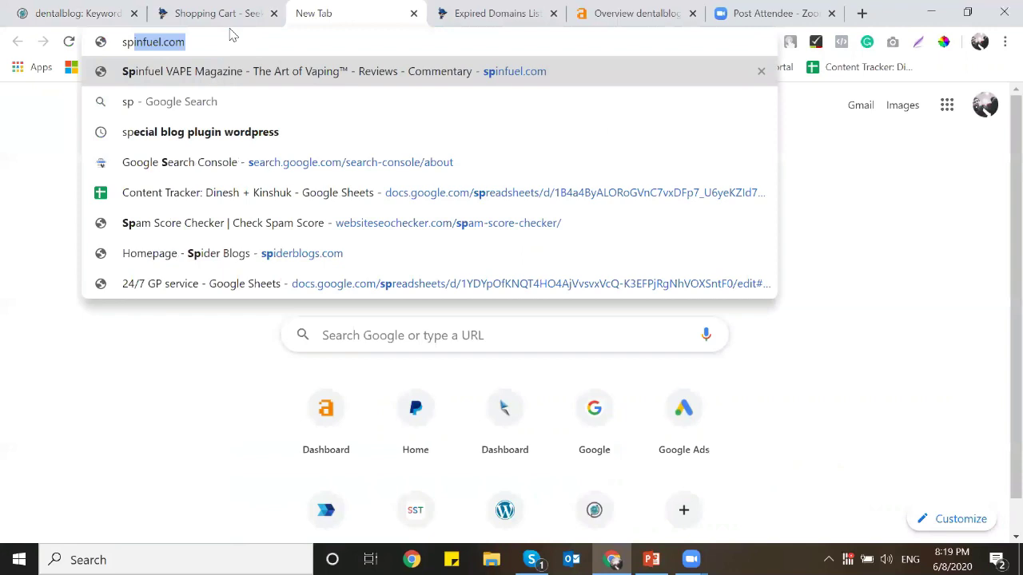
key("Down")
key("Down")
key("Down")
key("Down")
key("Down")
key("Down")
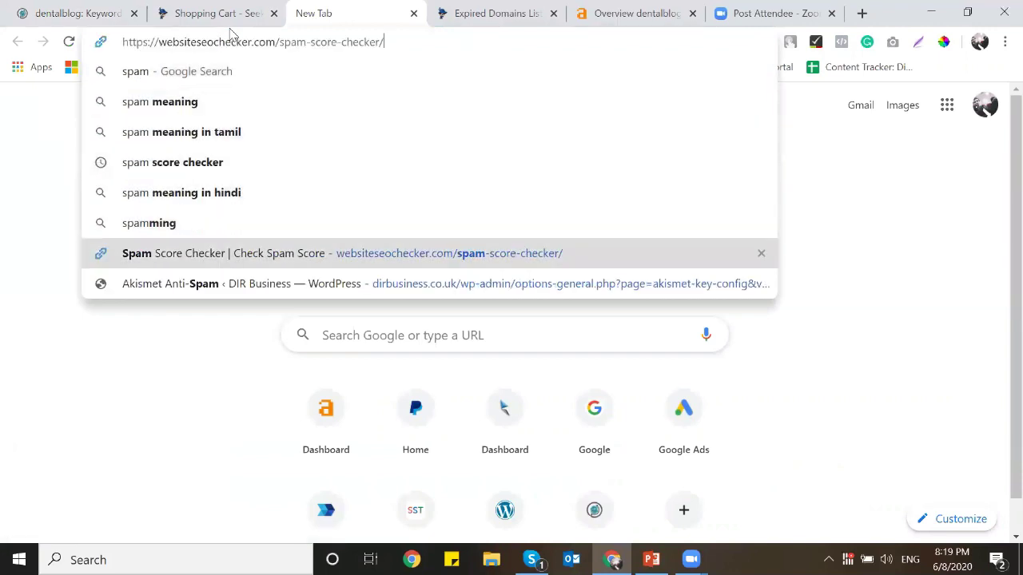
key("Return")
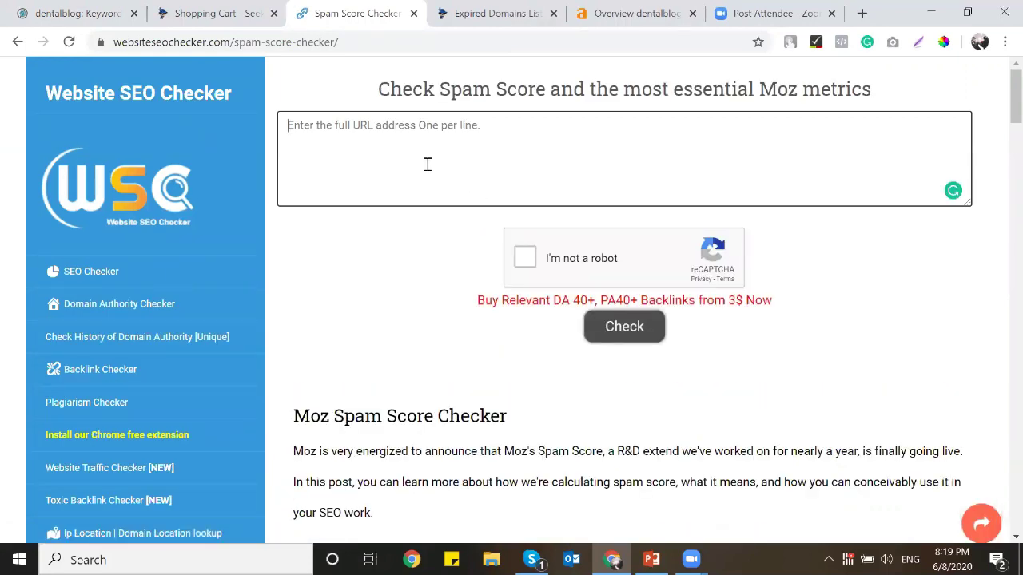
Step: Check the spam score and Moz metrics of dentalblogging.com, completing the robot verification
type("dentalblogging.com")
left_click(525, 257)
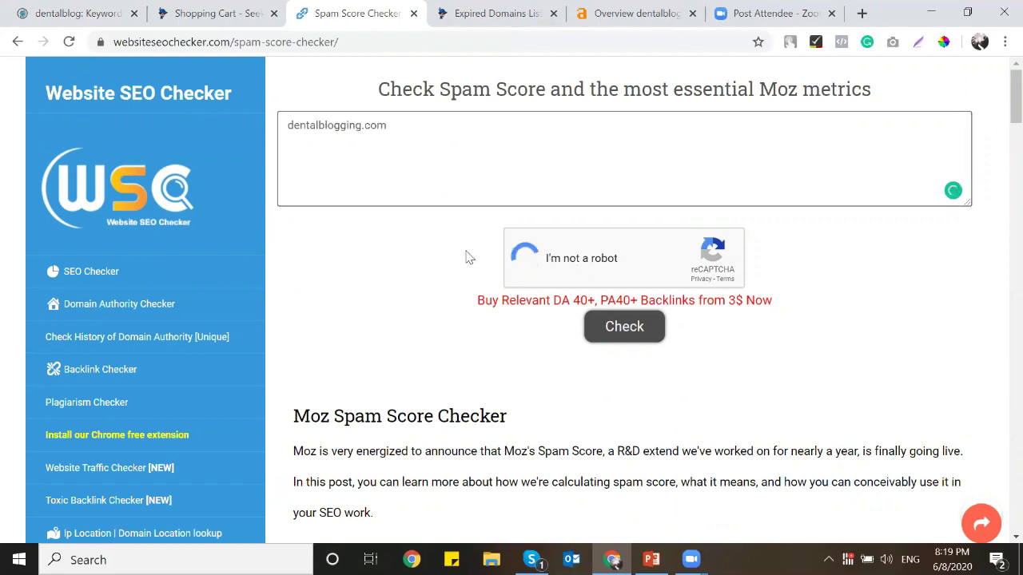
left_click(616, 337)
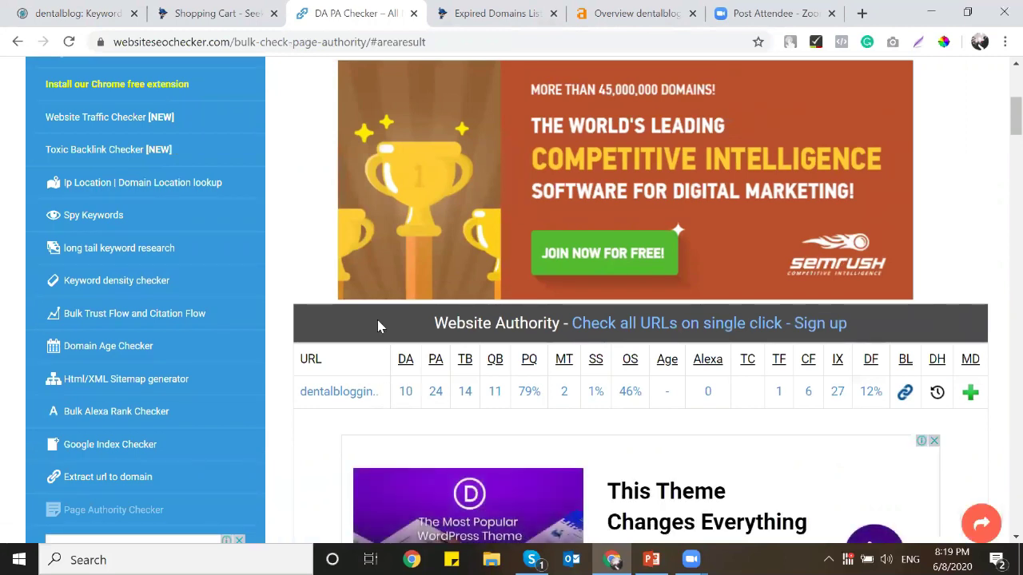
scroll(378, 326, "down", 2)
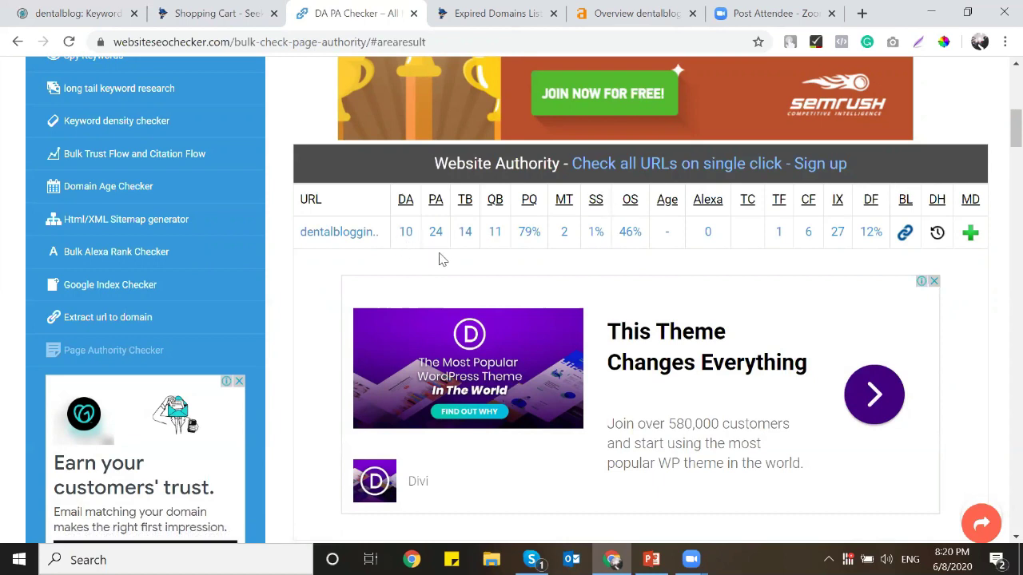
Step: Copy the domain name dentalblogging.com from the DA PA Checker's URL box
scroll(442, 257, "up", 1)
scroll(439, 257, "up", 3)
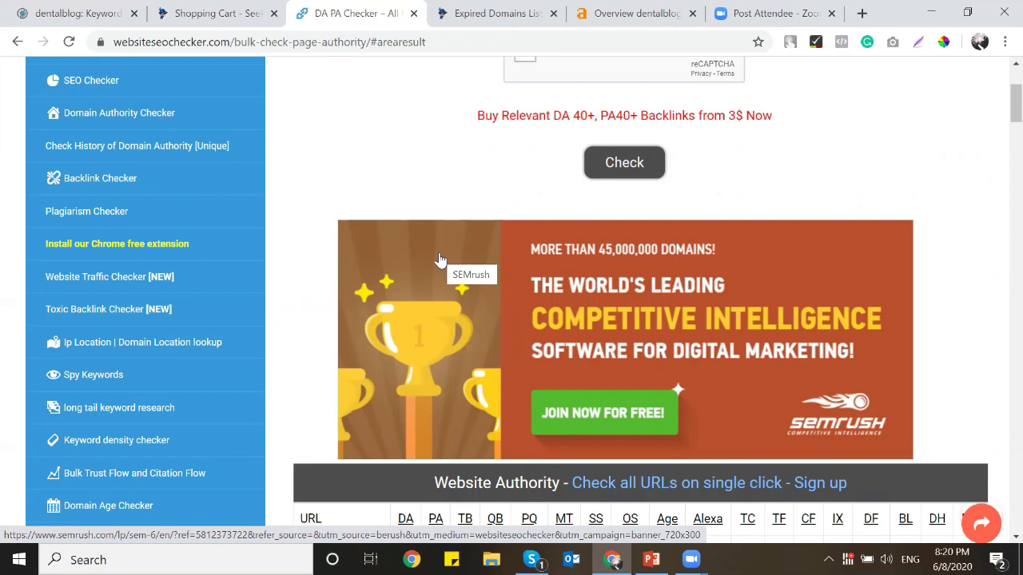
scroll(359, 187, "up", 2)
left_click(381, 135)
key("ctrl+a")
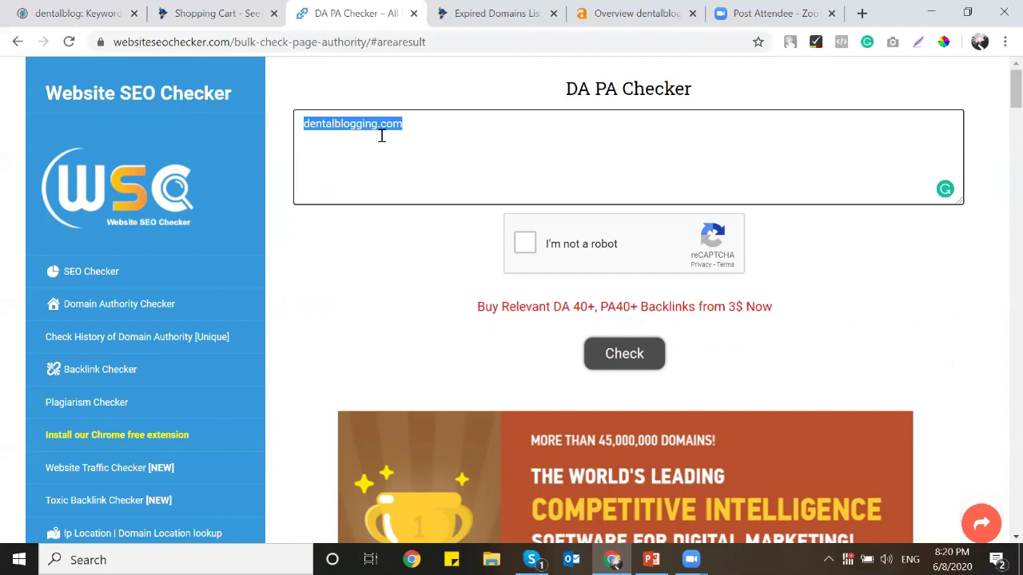
triple_click(381, 135)
key("ctrl+c")
Step: Look up dentalblogging.com in the Wayback Machine at archive.org and examine its 2018 snapshot calendar
left_click(331, 42)
type("archi")
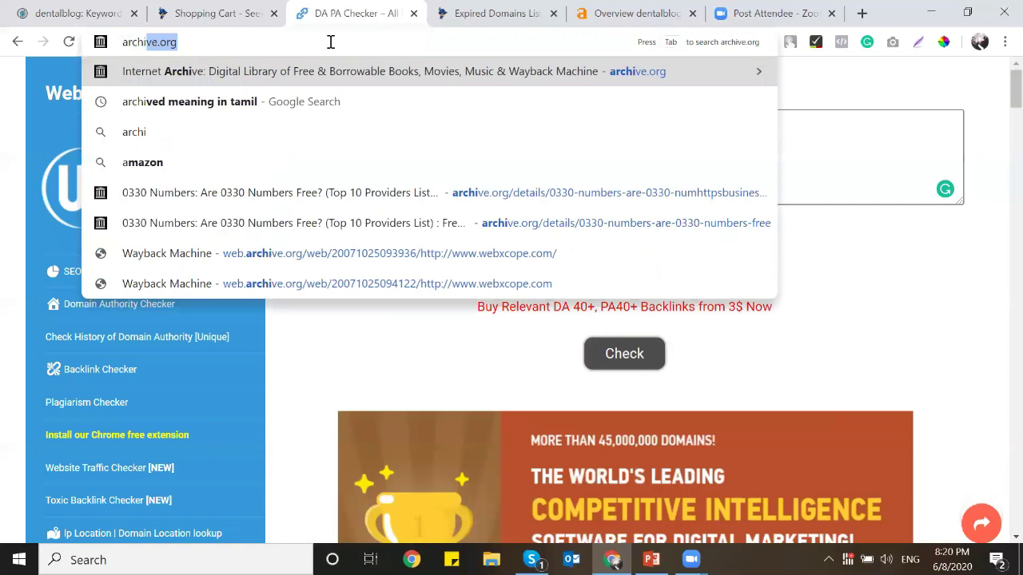
key("Return")
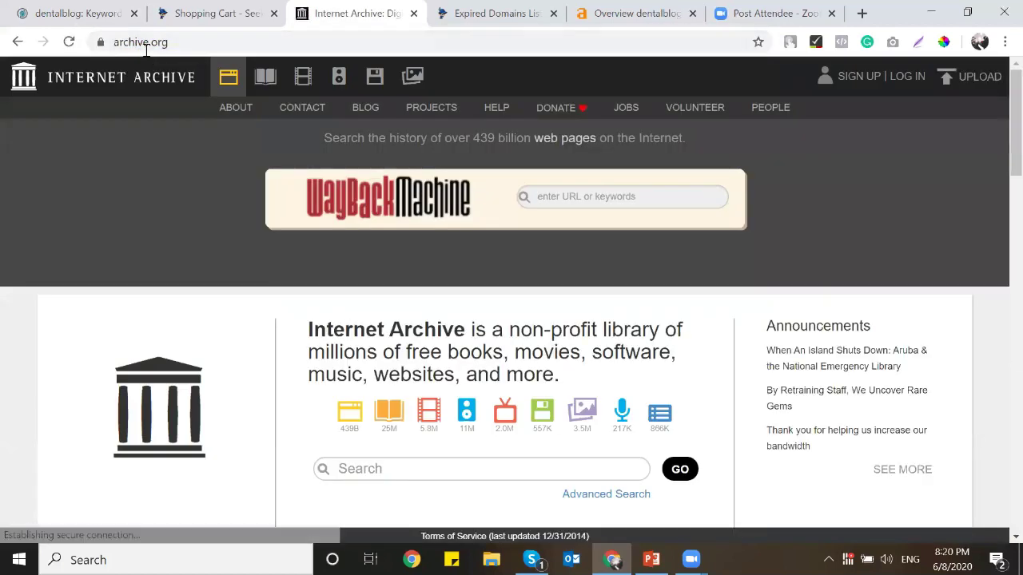
left_click(549, 193)
key("ctrl+v")
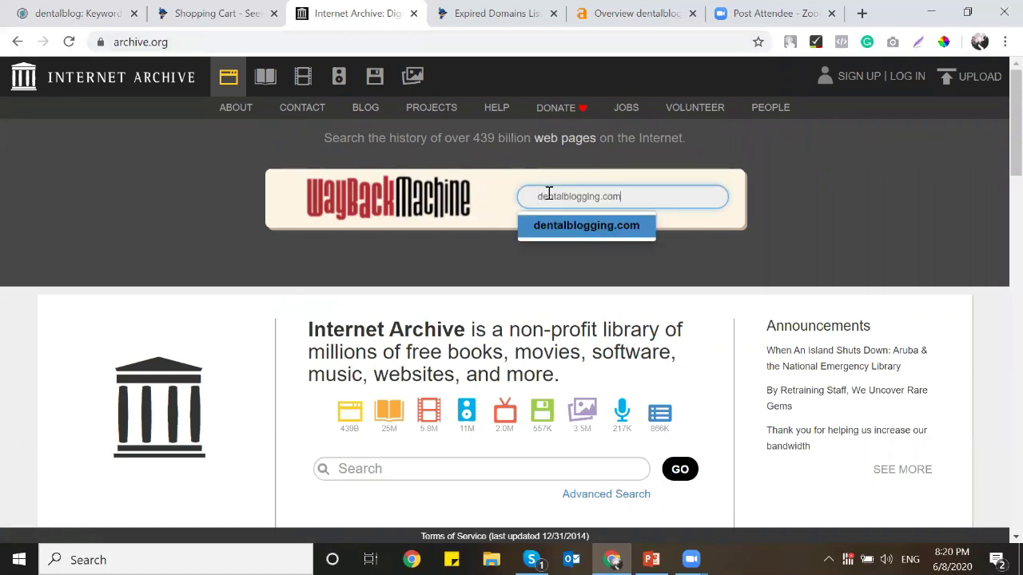
key("Return")
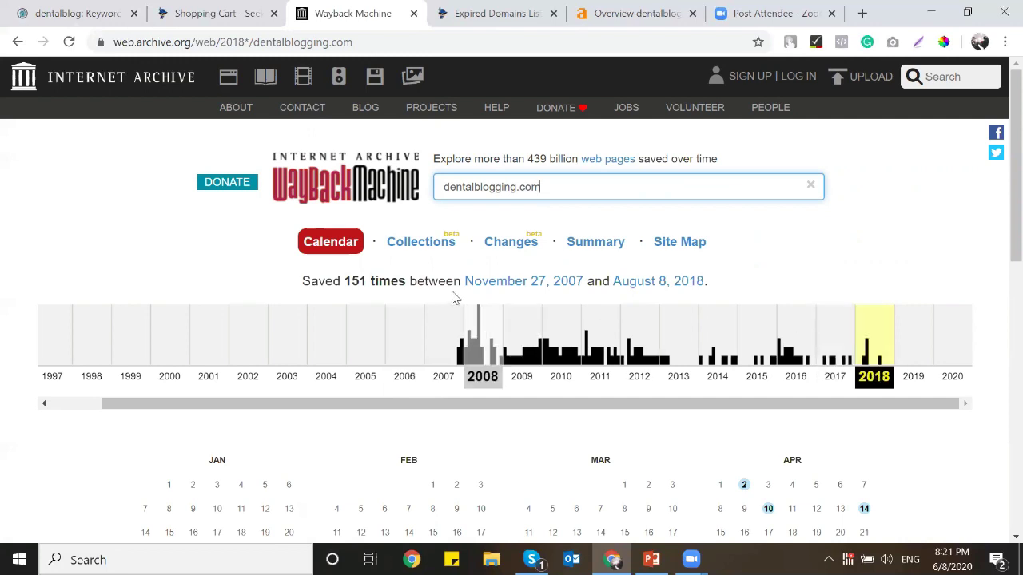
scroll(453, 298, "down", 1)
scroll(452, 297, "down", 3)
scroll(497, 304, "up", 2)
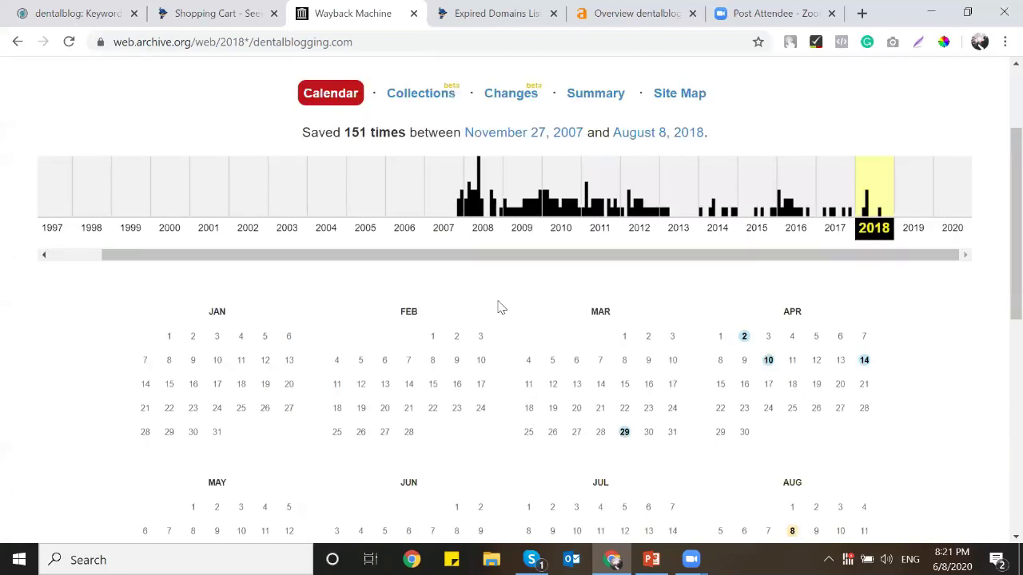
Step: Open the January 21, 2009 Wayback Machine snapshot of dentalblogging.com and close the shopping cart page
left_click(528, 287)
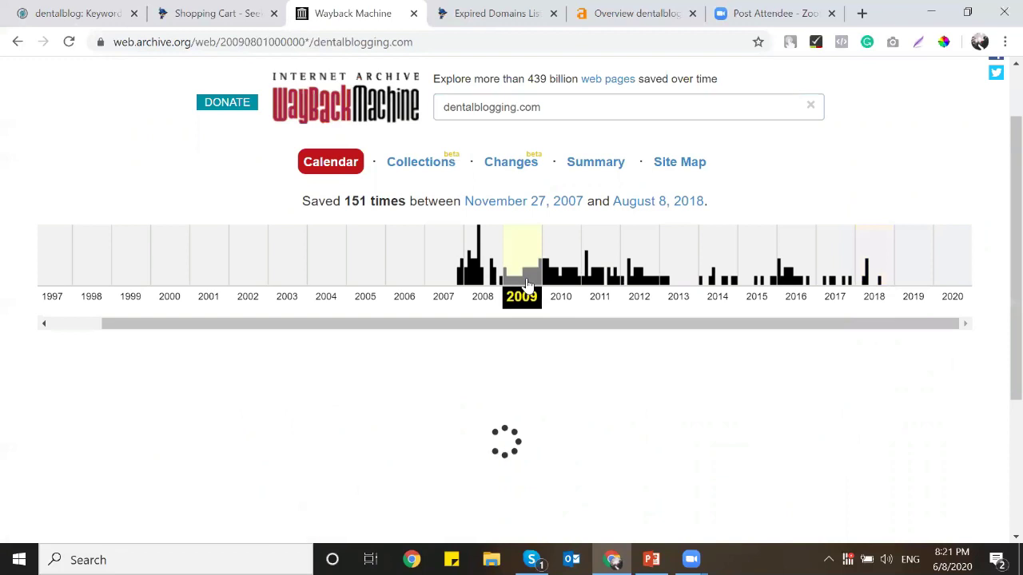
scroll(502, 270, "down", 3)
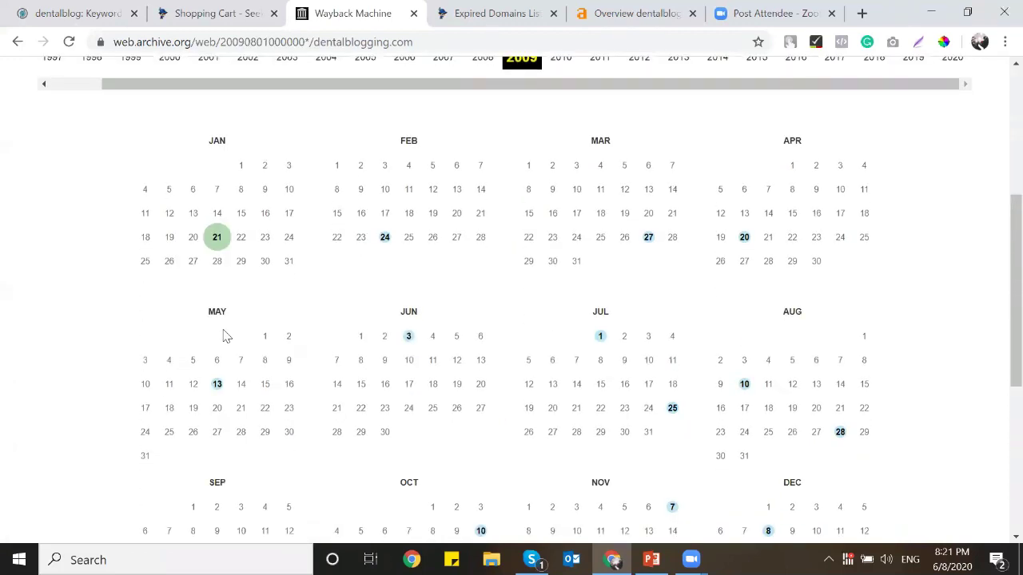
mouse_move(218, 239)
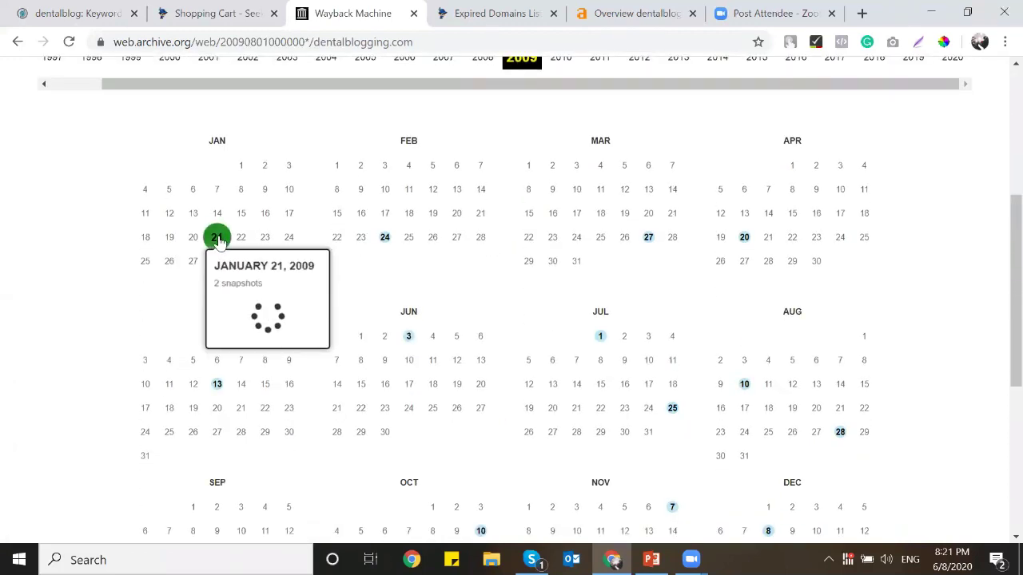
left_click(246, 303)
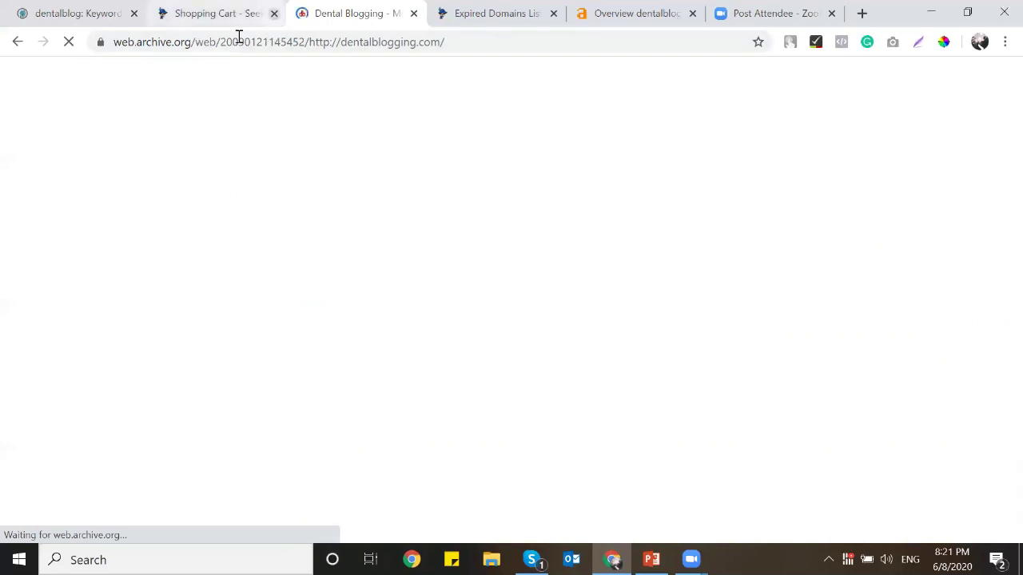
left_click(273, 13)
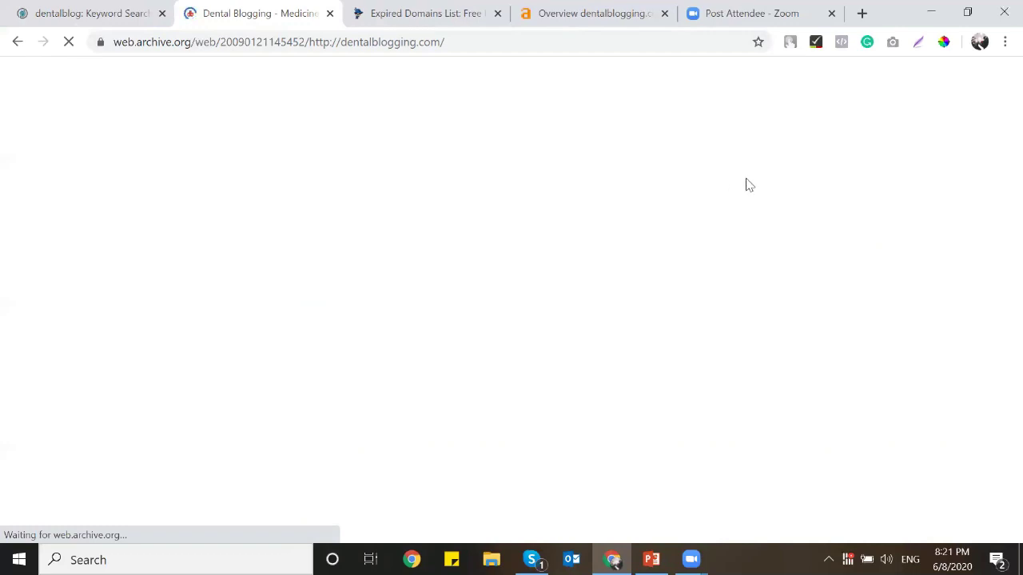
left_click(119, 8)
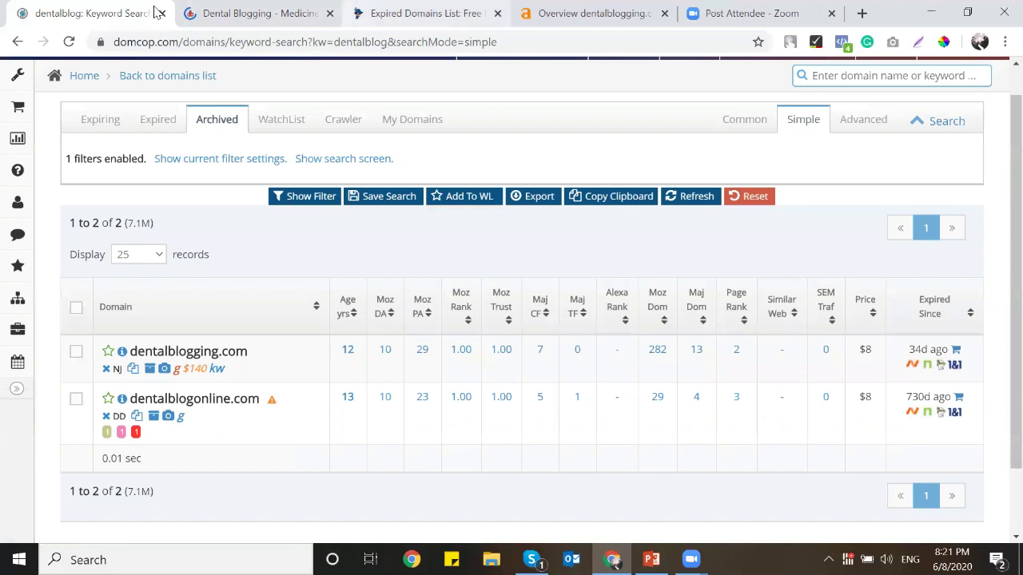
key("ctrl+3")
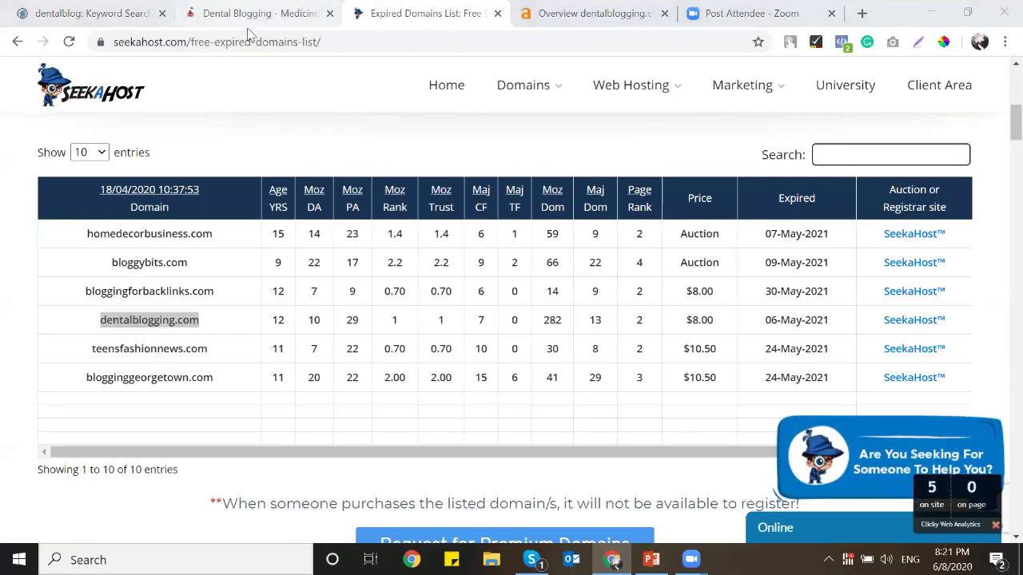
left_click(250, 24)
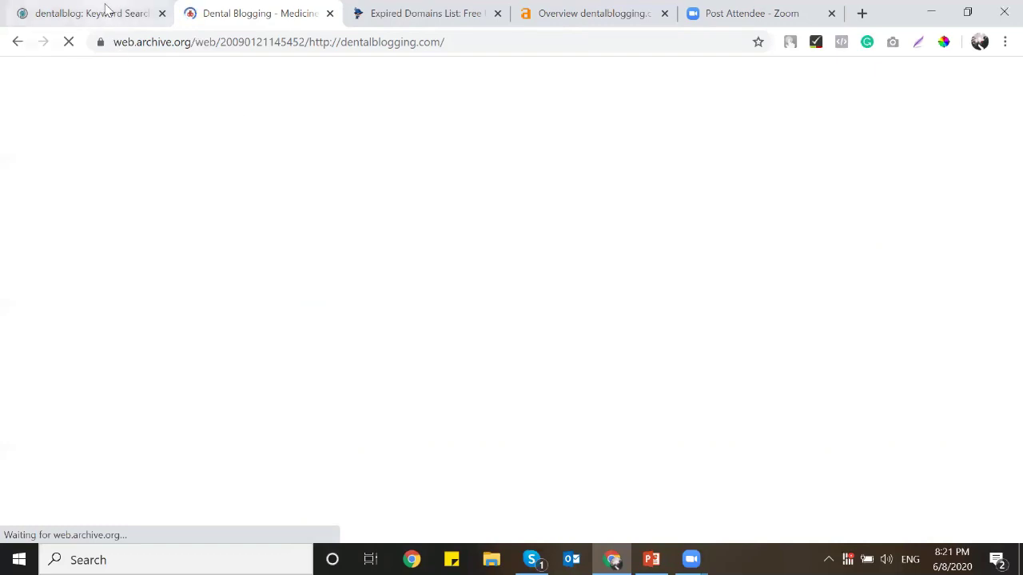
left_click(106, 9)
left_click(651, 559)
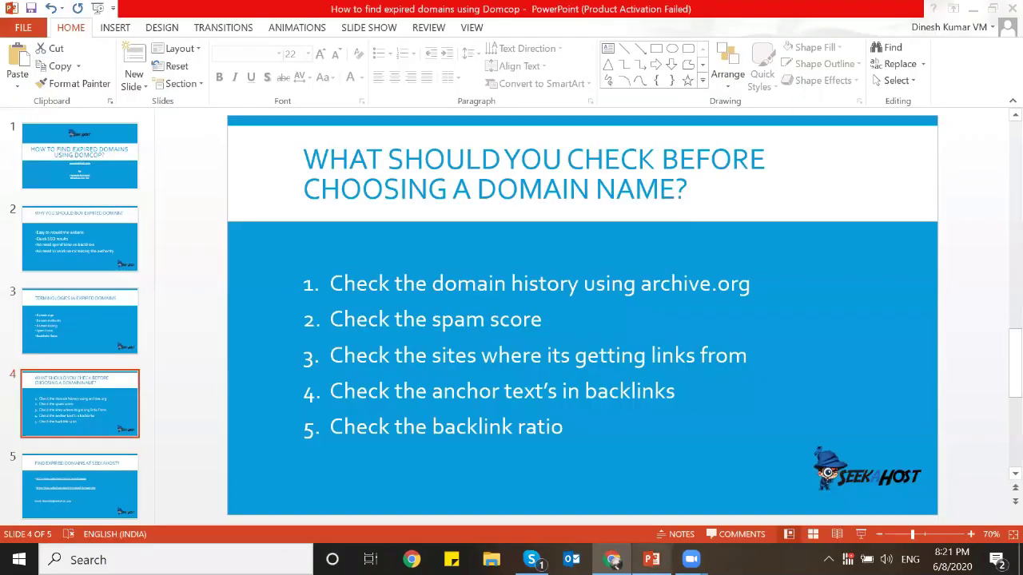
left_click(613, 559)
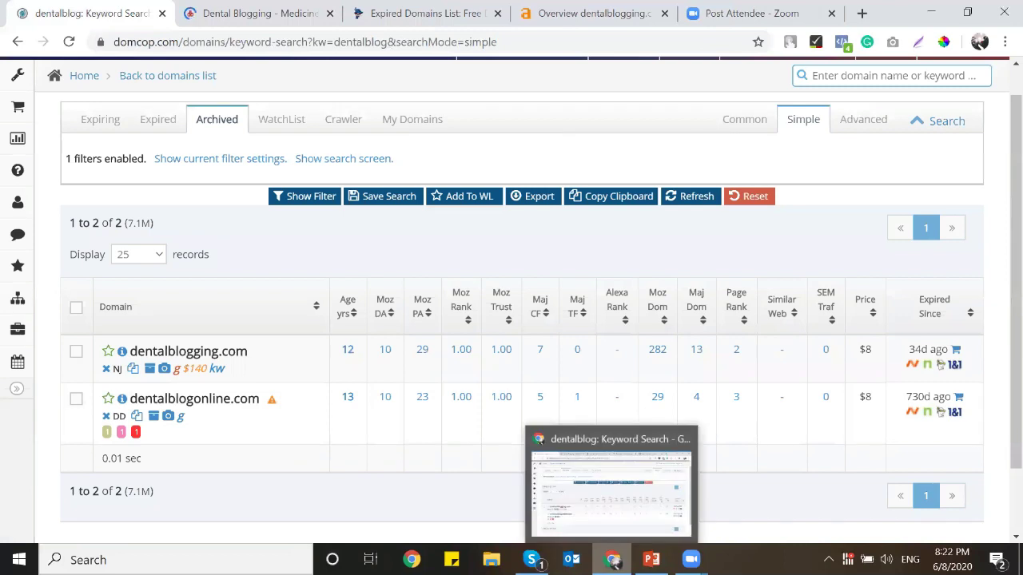
Step: Examine the posts and sidebar of the archived January 2009 dentalblogging.com homepage to judge what content the domain hosted
key("ctrl+Tab")
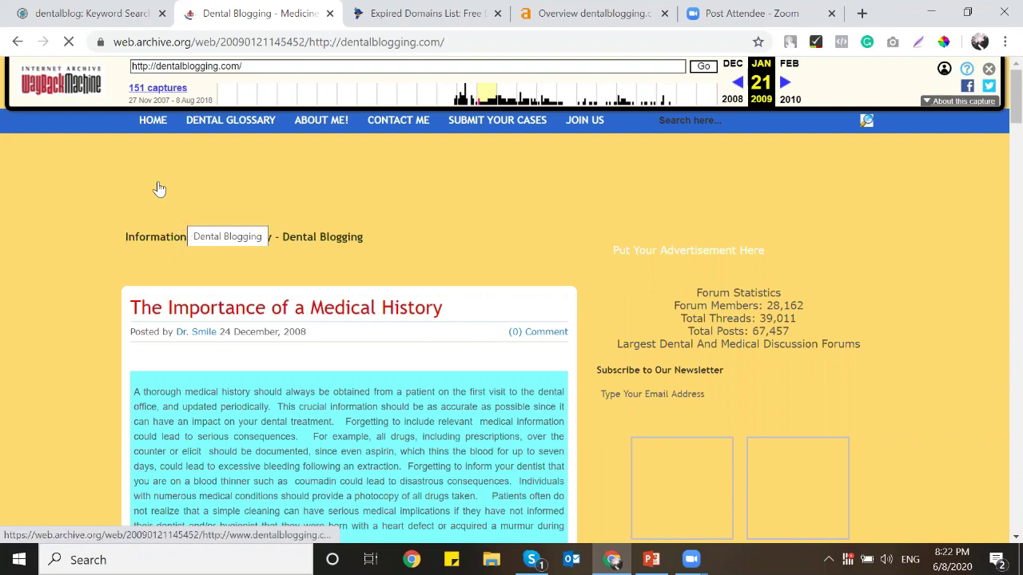
scroll(185, 194, "down", 4)
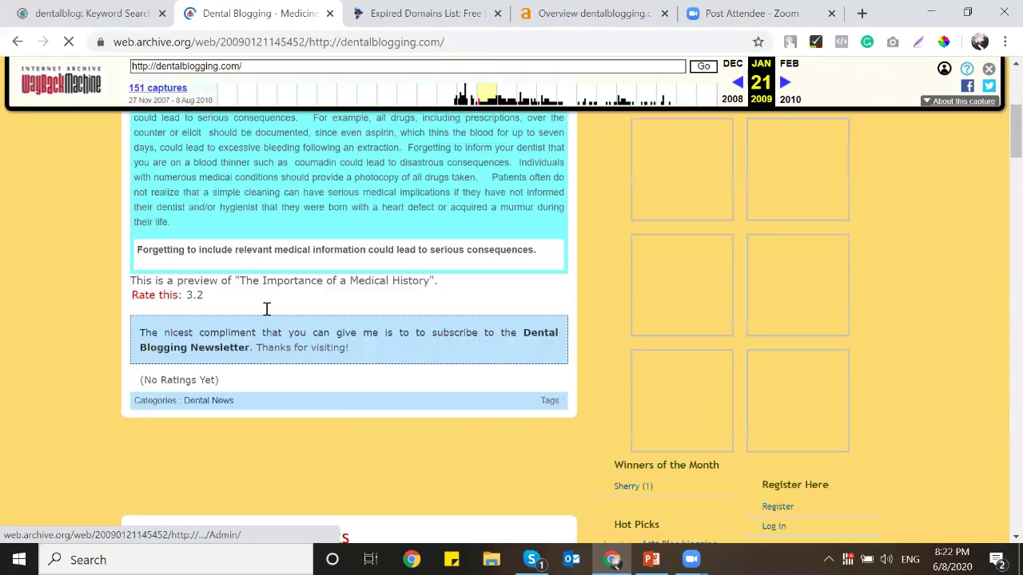
scroll(266, 314, "up", 3)
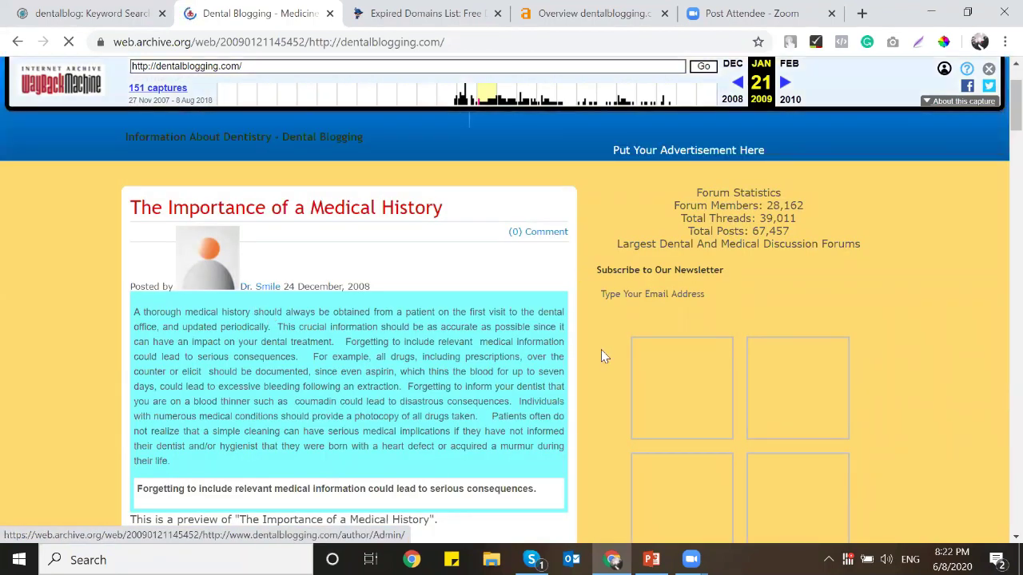
scroll(281, 232, "down", 10)
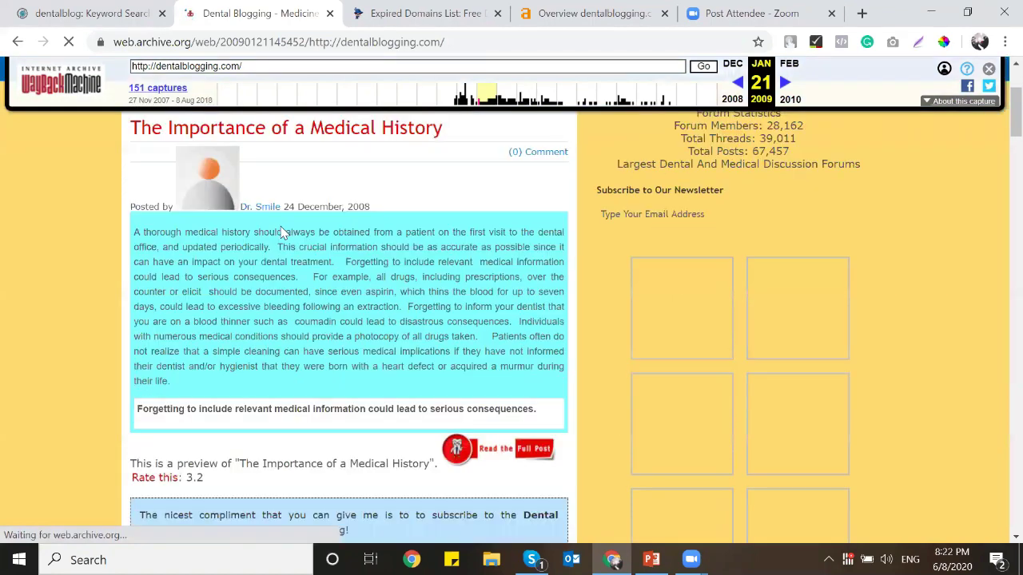
scroll(284, 256, "down", 4)
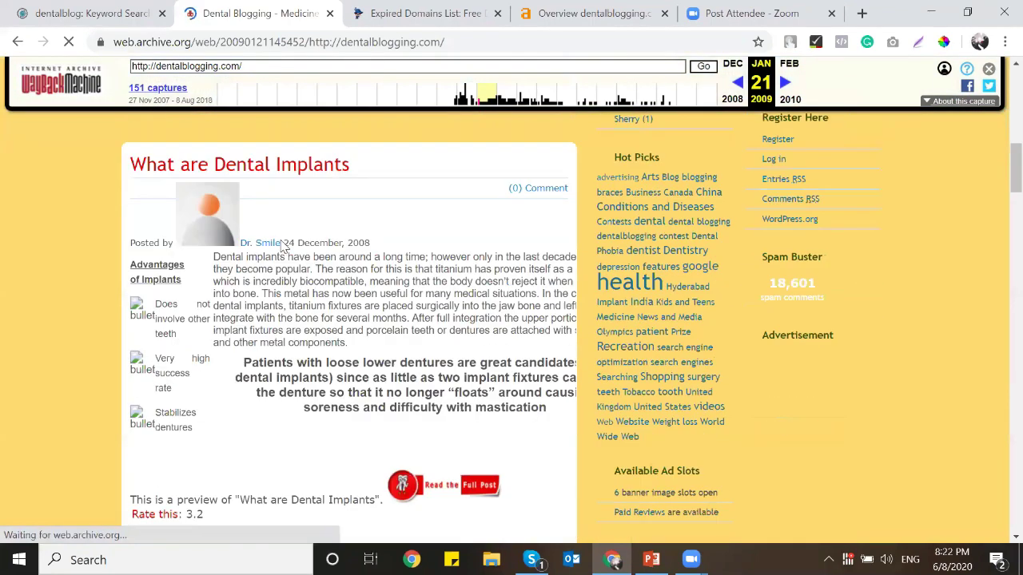
scroll(292, 282, "down", 3)
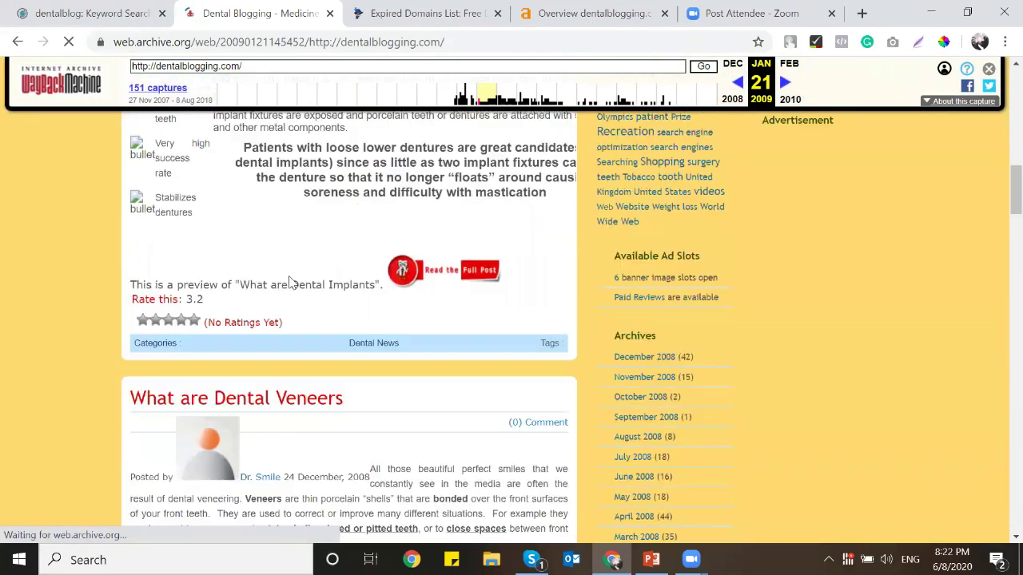
scroll(204, 257, "up", 2)
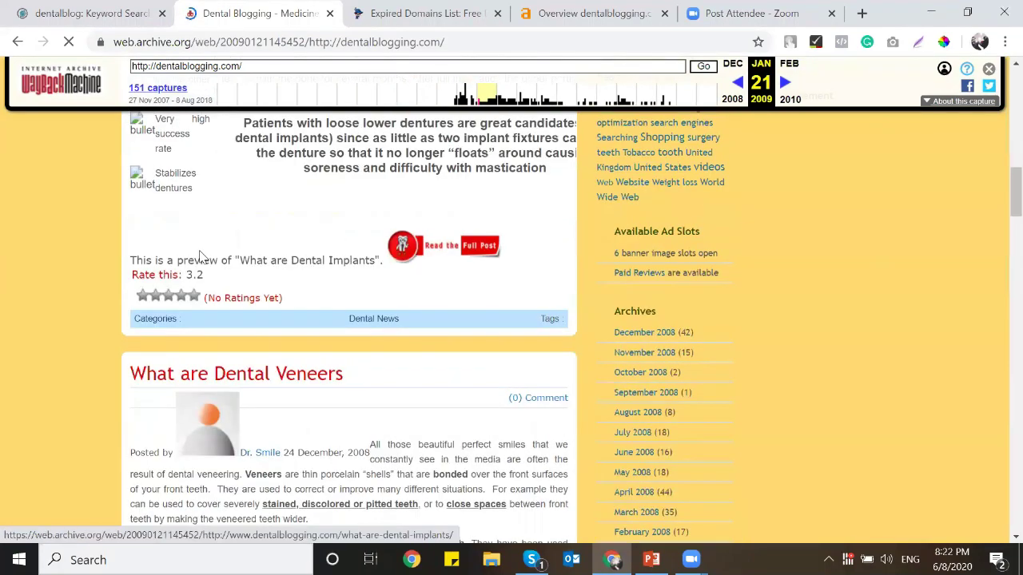
scroll(387, 332, "up", 2)
scroll(387, 333, "up", 3)
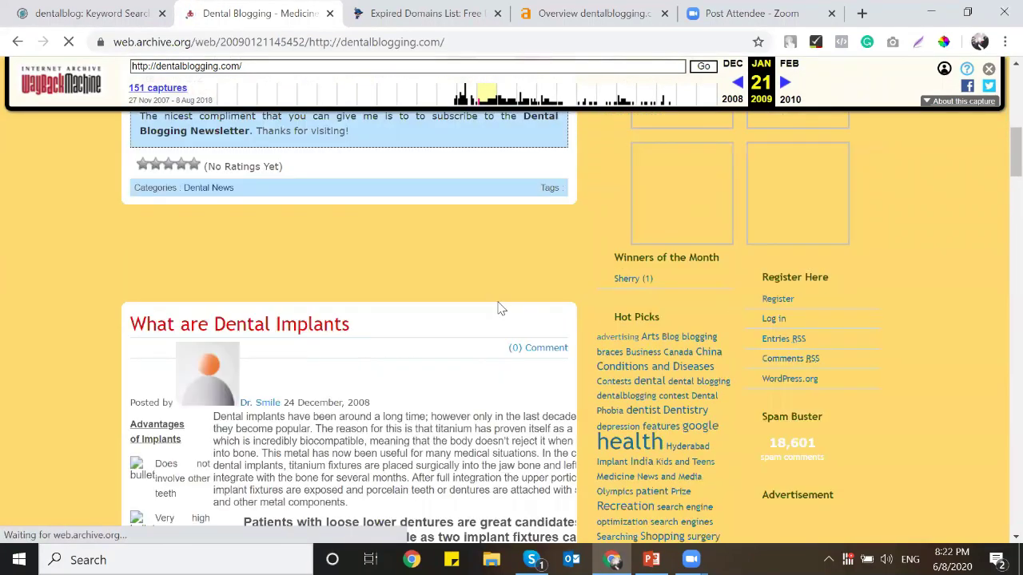
scroll(498, 304, "up", 6)
scroll(448, 288, "up", 2)
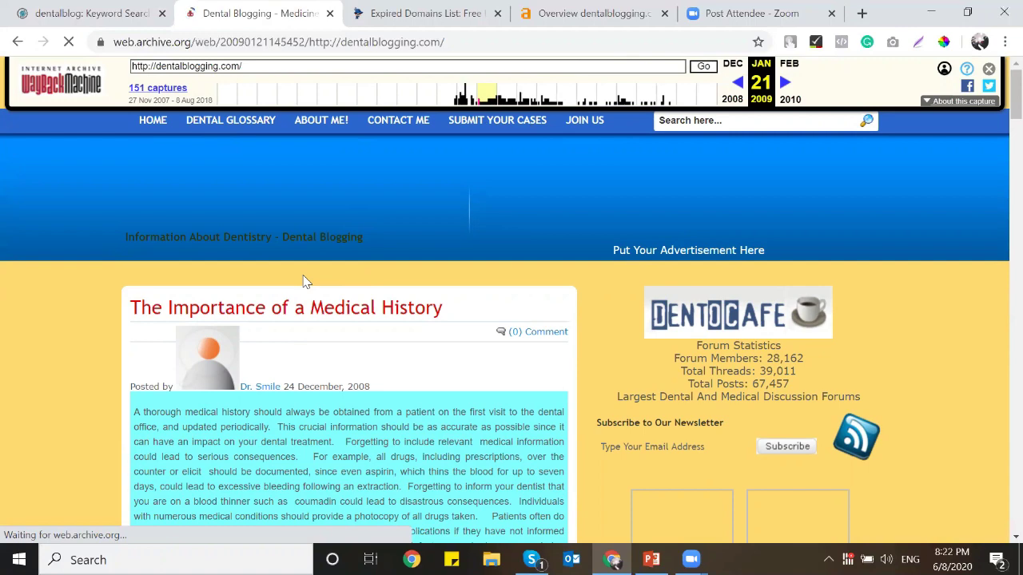
scroll(295, 279, "down", 4)
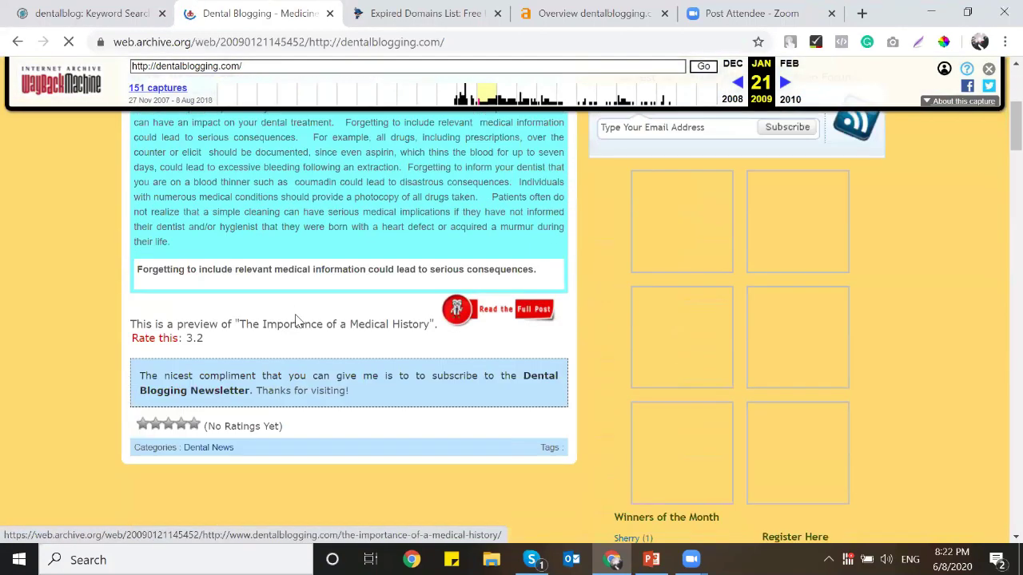
Step: Switch to PowerPoint and review the archive.org history and spam score items in slide 4's pre-purchase checklist
left_click(651, 560)
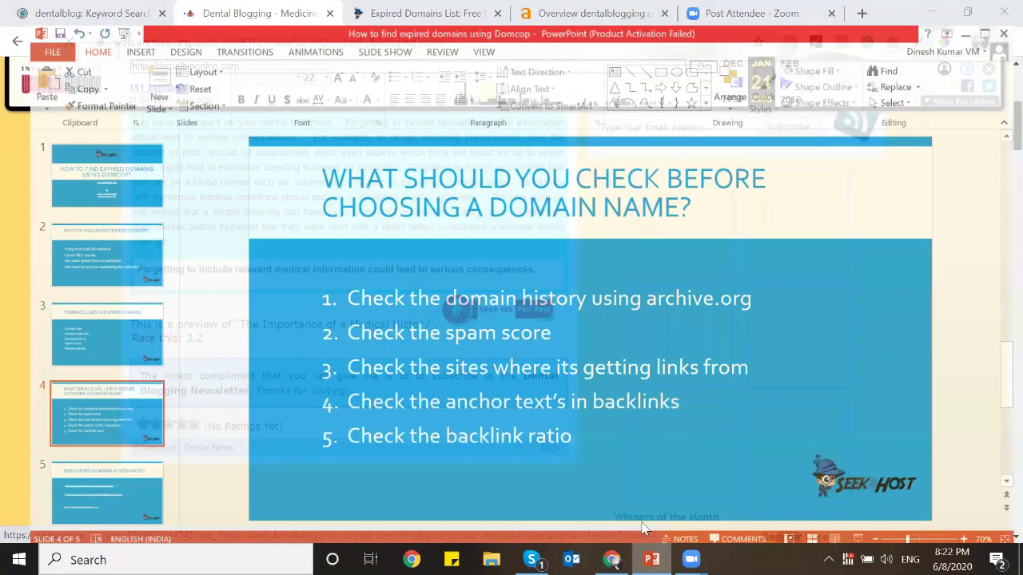
left_click(334, 278)
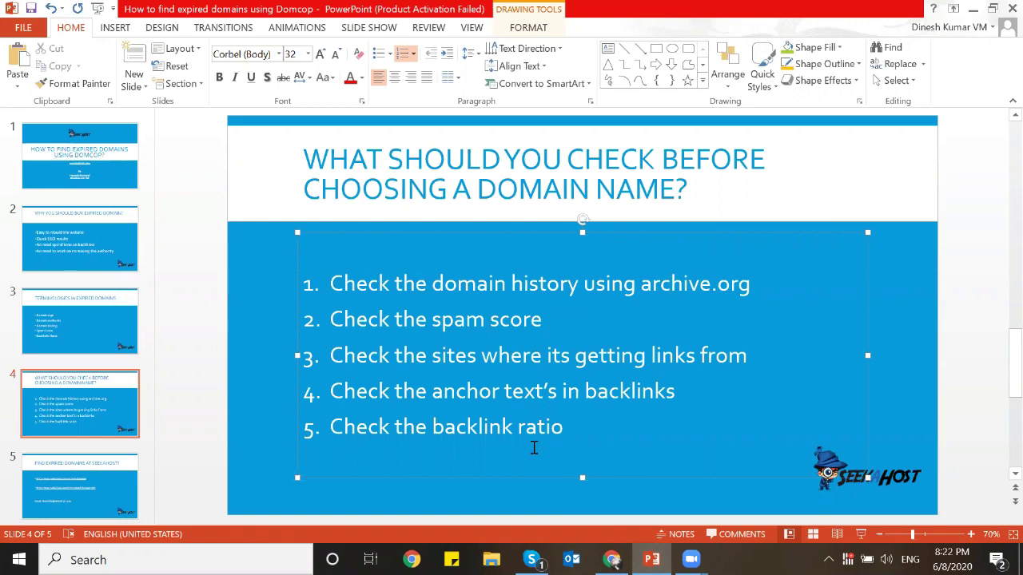
left_click(612, 559)
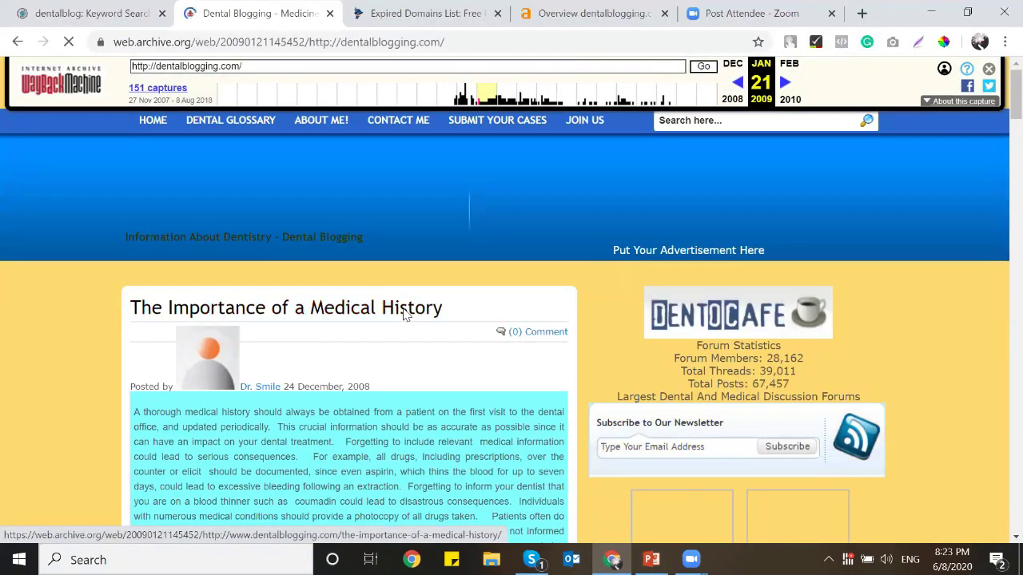
left_click(404, 312)
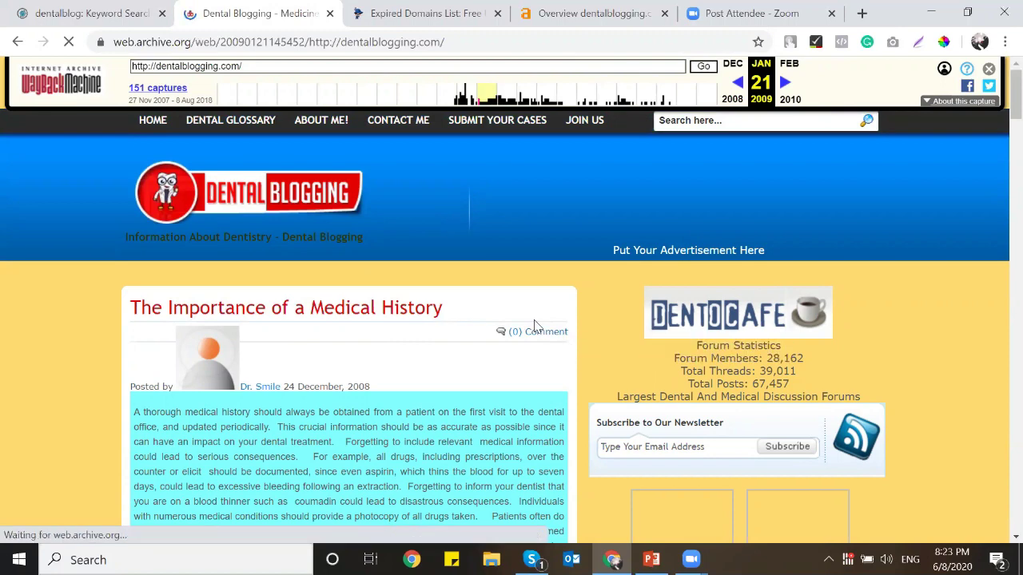
key("alt+Tab")
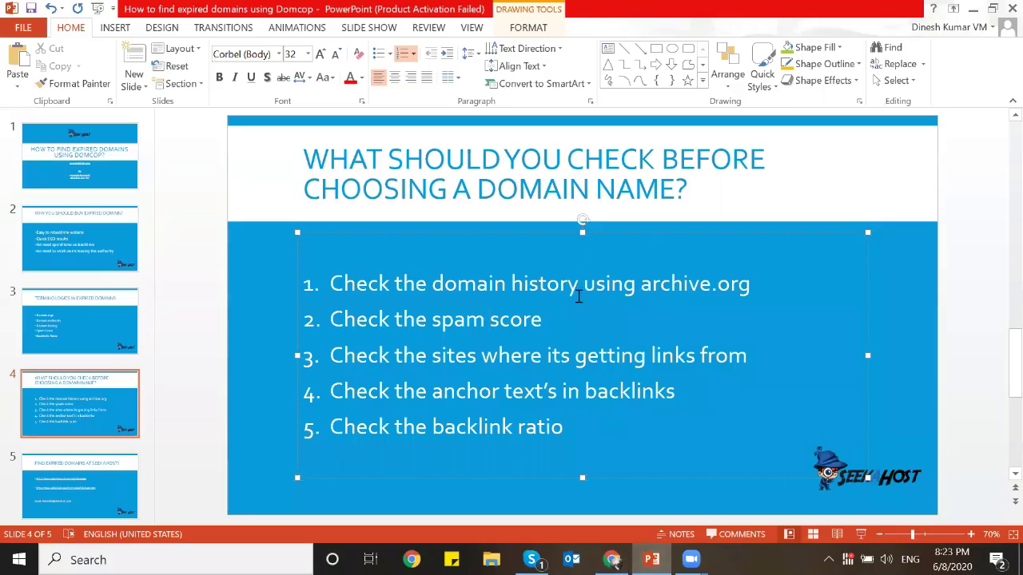
left_click_drag(415, 285, 662, 294)
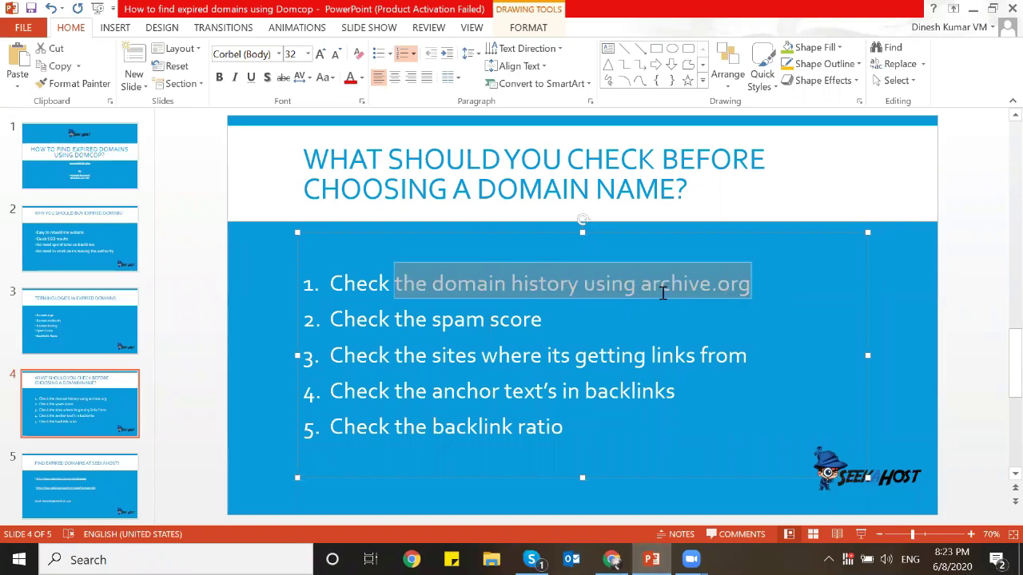
triple_click(637, 289)
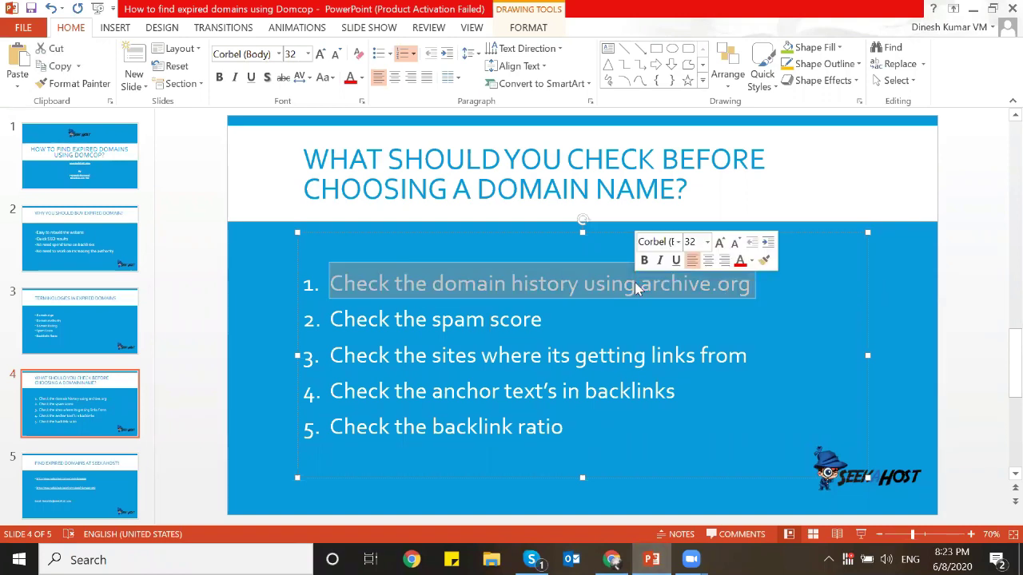
triple_click(459, 317)
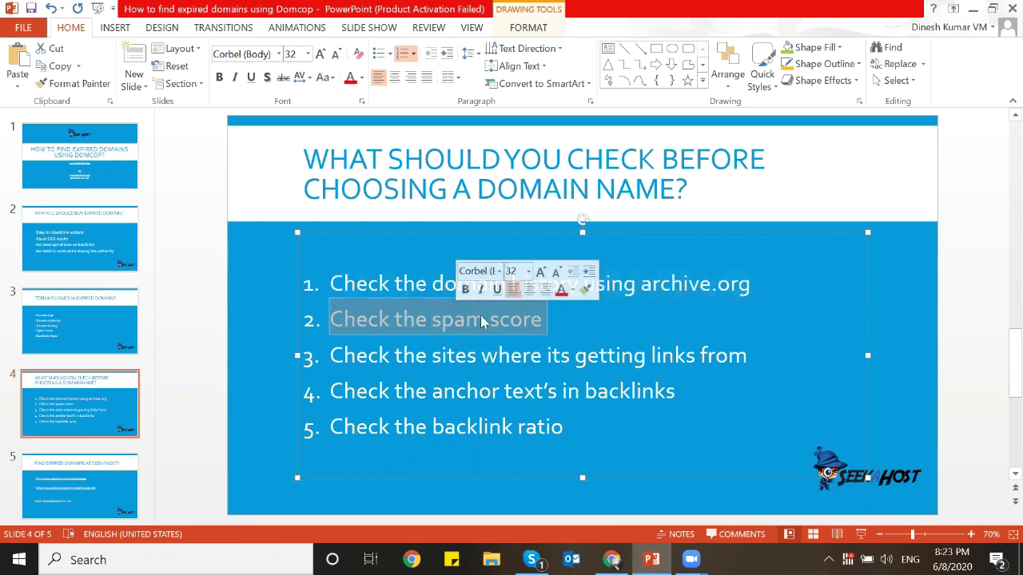
left_click(547, 312)
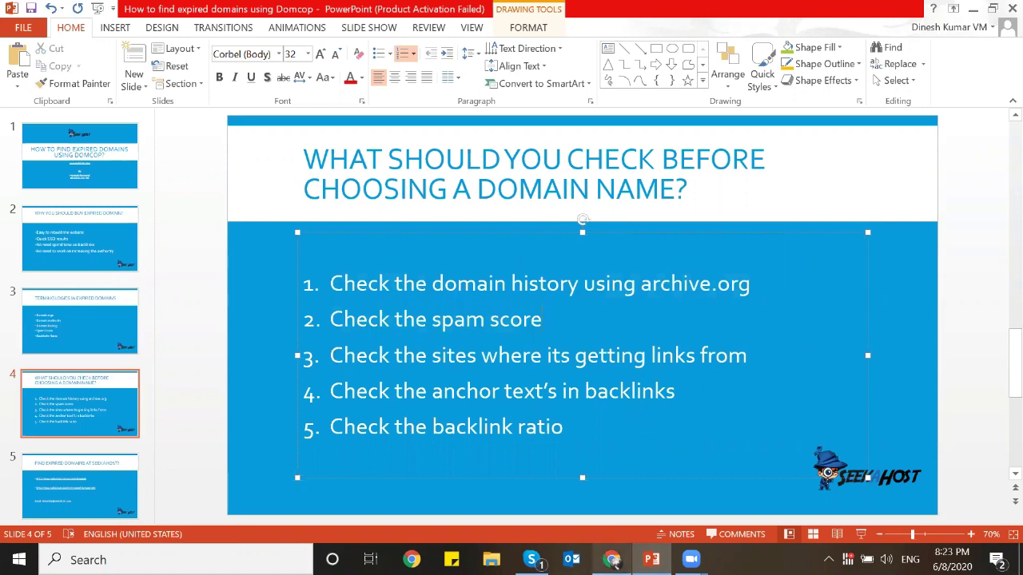
Step: Return to Chrome and close the archived dentalblogging.com page and the SeekaHost expired domains list
left_click(612, 559)
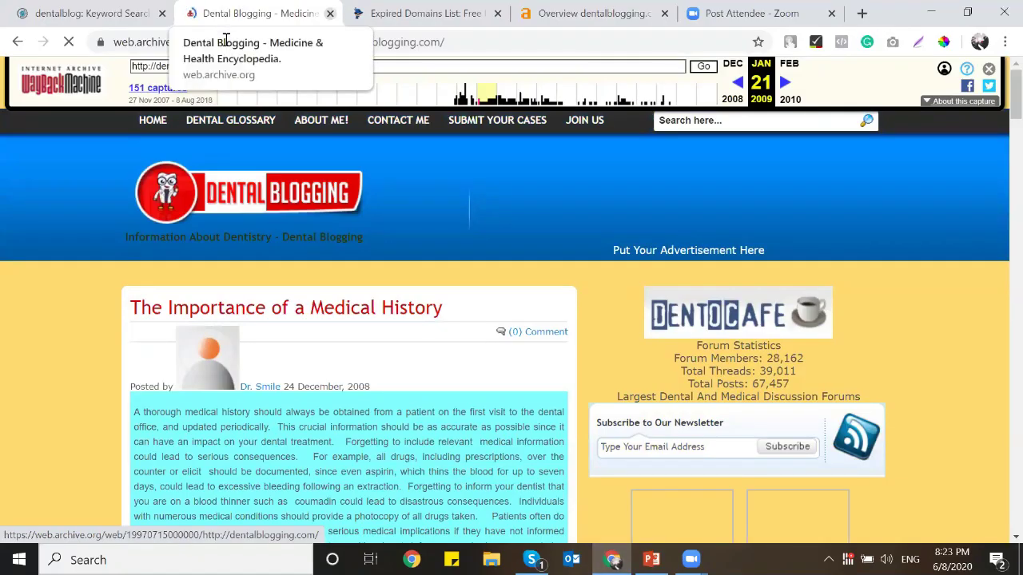
key("ctrl+w")
key("ctrl+w")
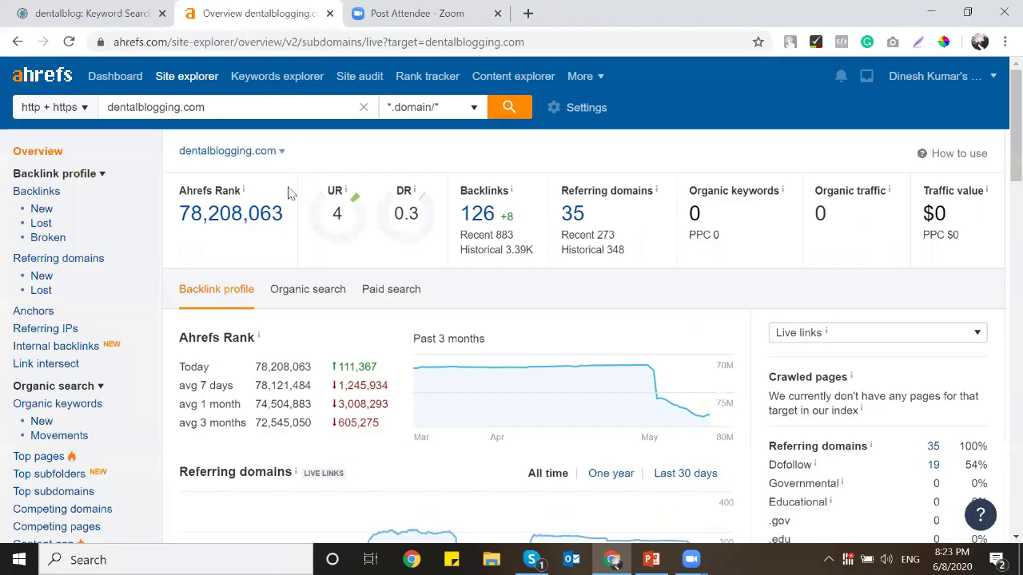
Step: Rerun the Ahrefs Site Explorer lookup for dentalblogging.com and examine its UR and DR ratings
double_click(218, 104)
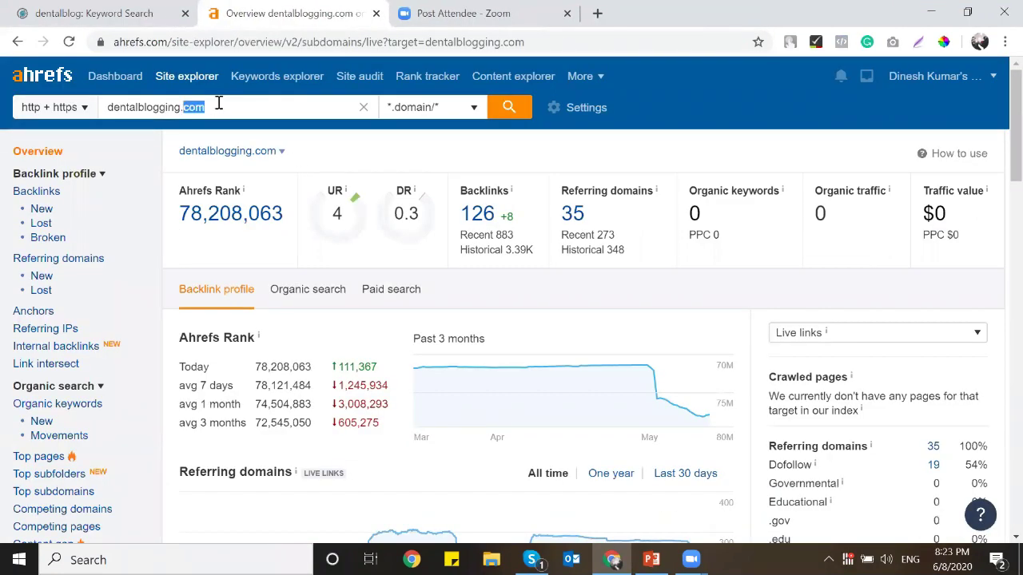
left_click(221, 104)
left_click(521, 111)
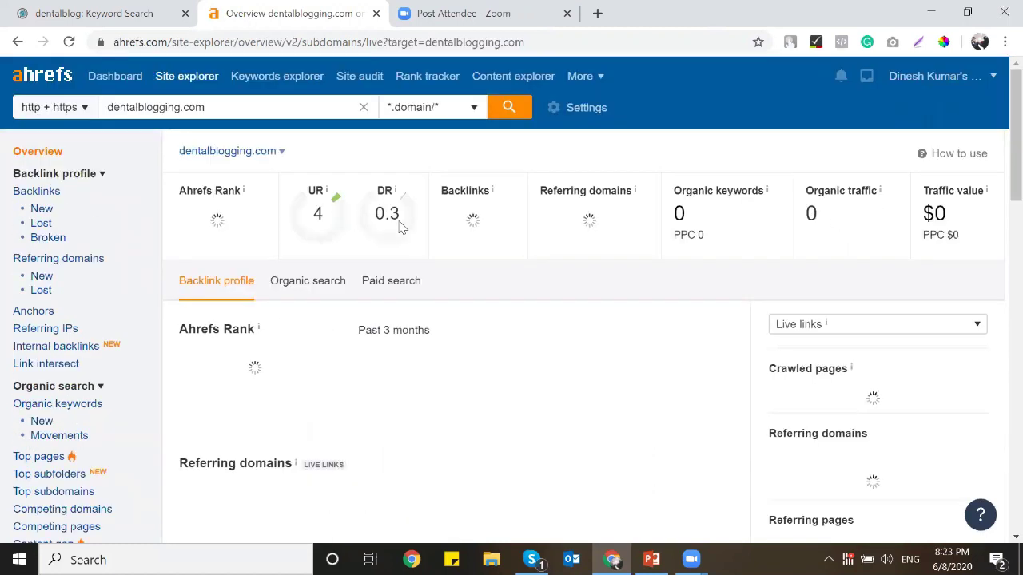
double_click(338, 214)
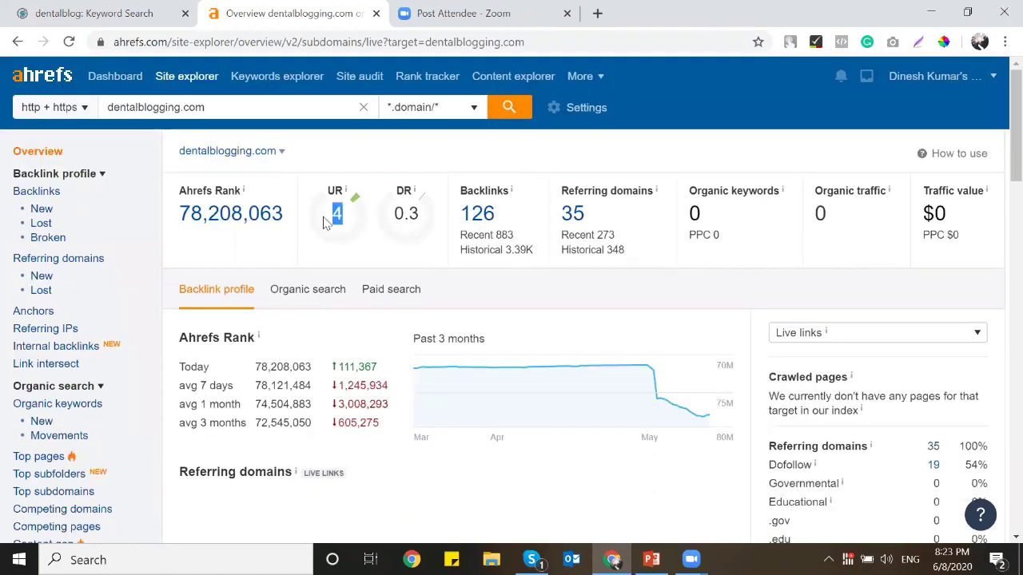
double_click(405, 214)
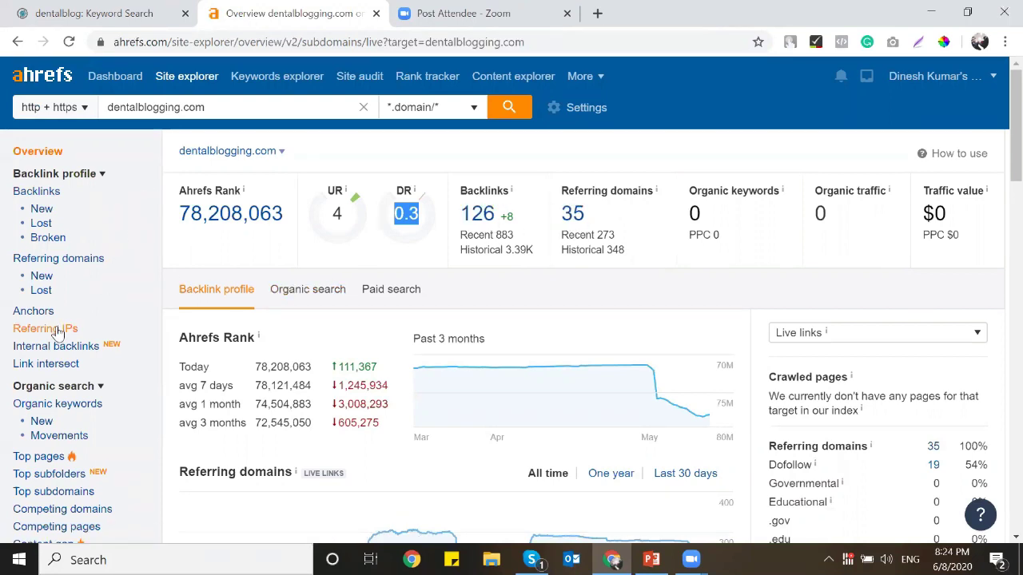
Step: Open the Referring domains report for dentalblogging.com and examine the linking sites and their DR, starting with statcounter.com, through the end of the list
left_click(65, 266)
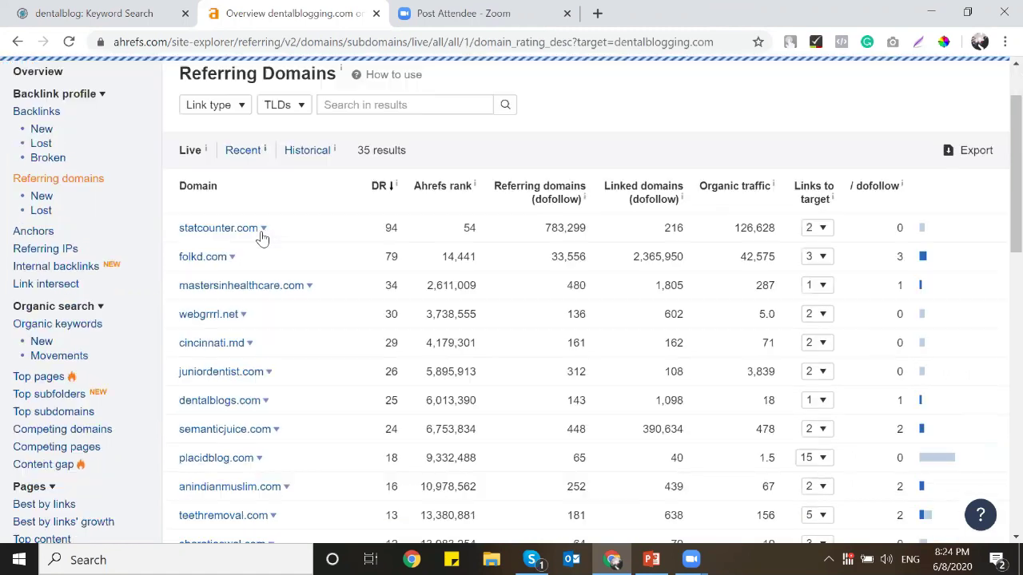
scroll(260, 235, "down", 2)
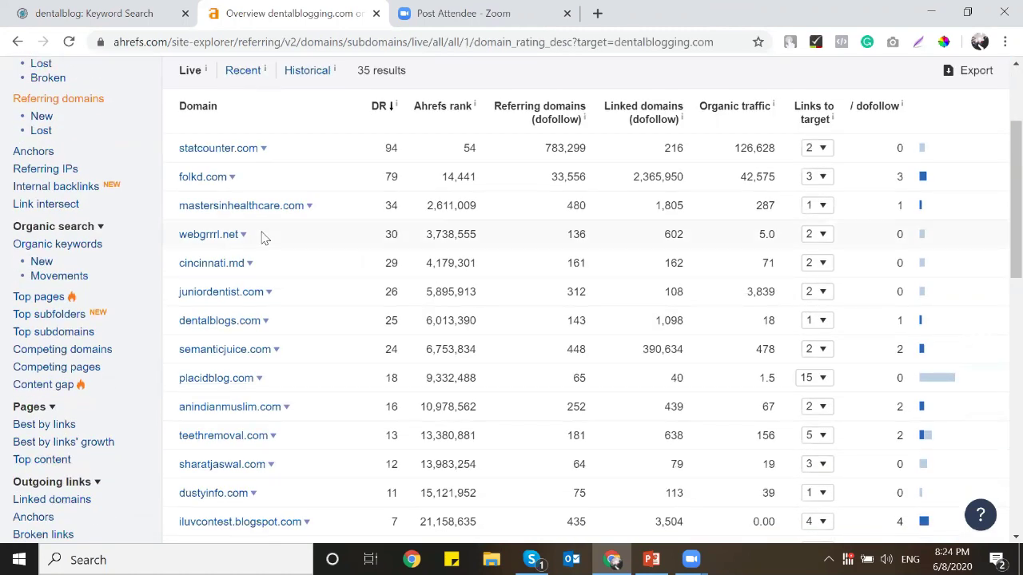
double_click(389, 148)
scroll(246, 306, "down", 1)
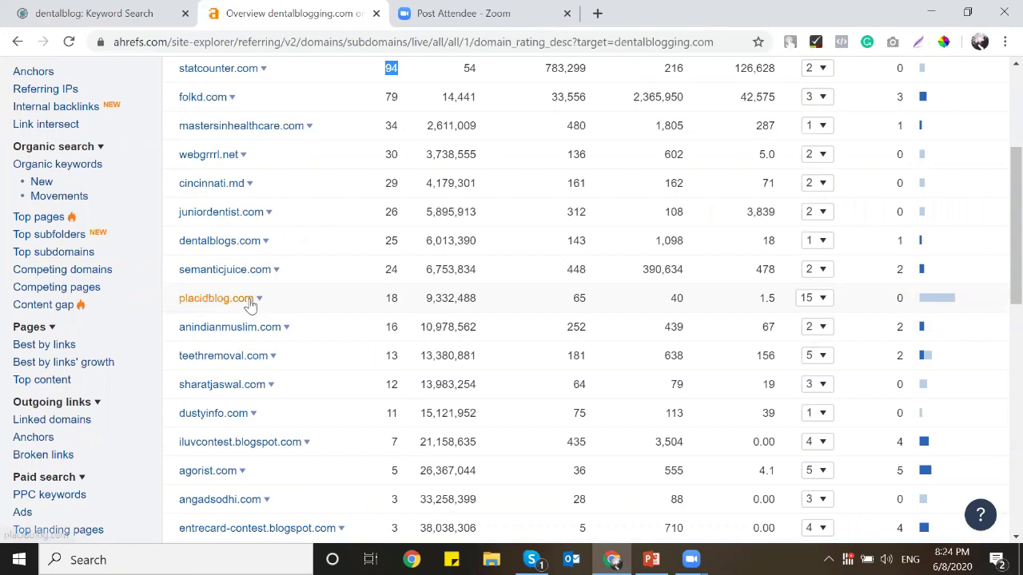
scroll(251, 302, "down", 1)
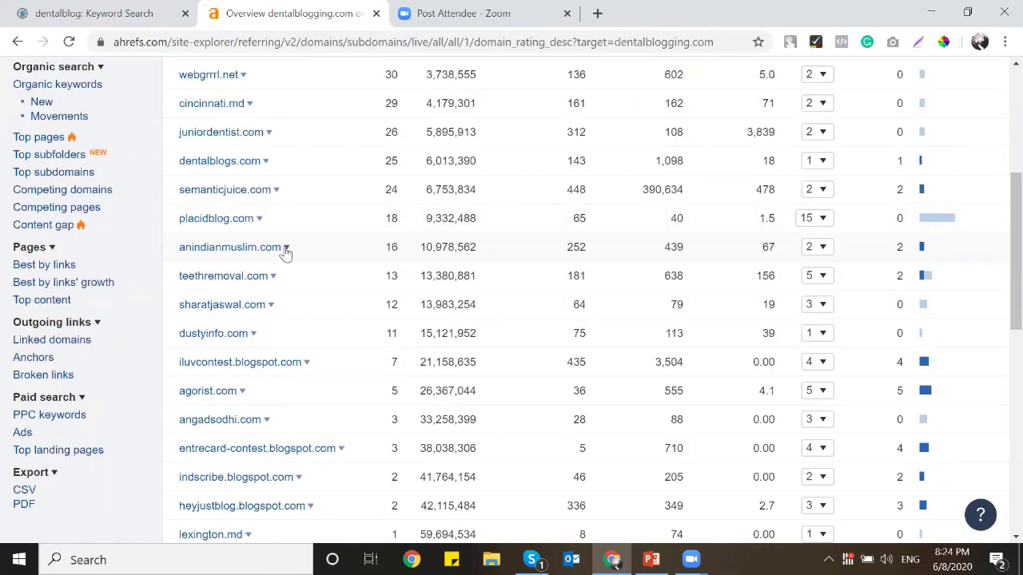
scroll(285, 252, "down", 3)
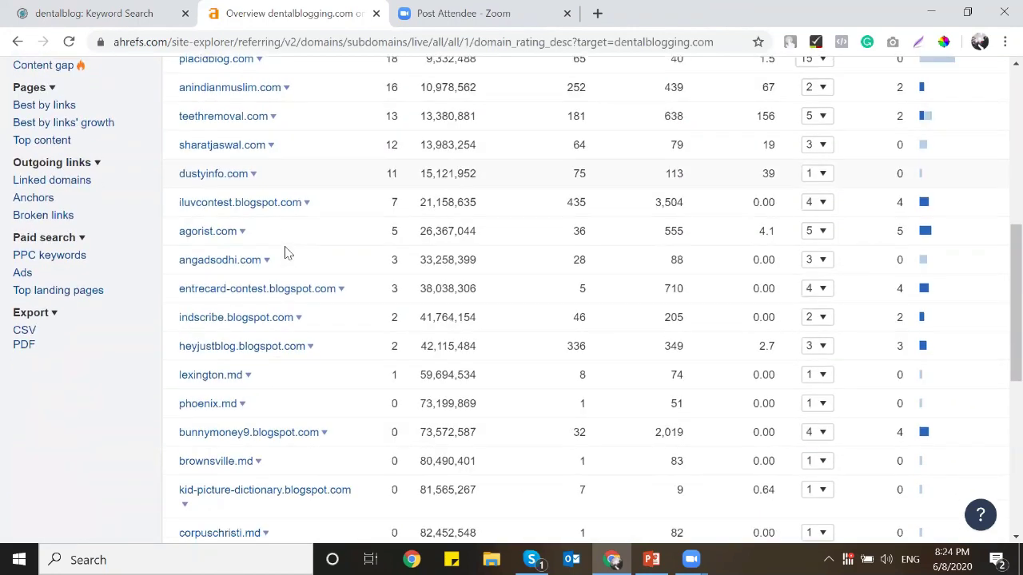
scroll(285, 253, "down", 5)
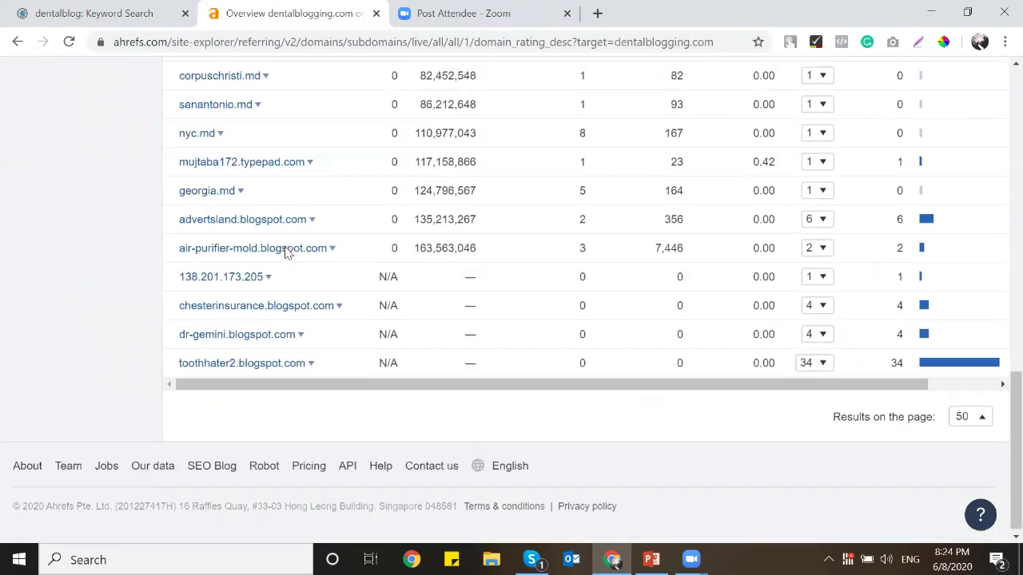
scroll(286, 252, "up", 5)
scroll(285, 252, "up", 6)
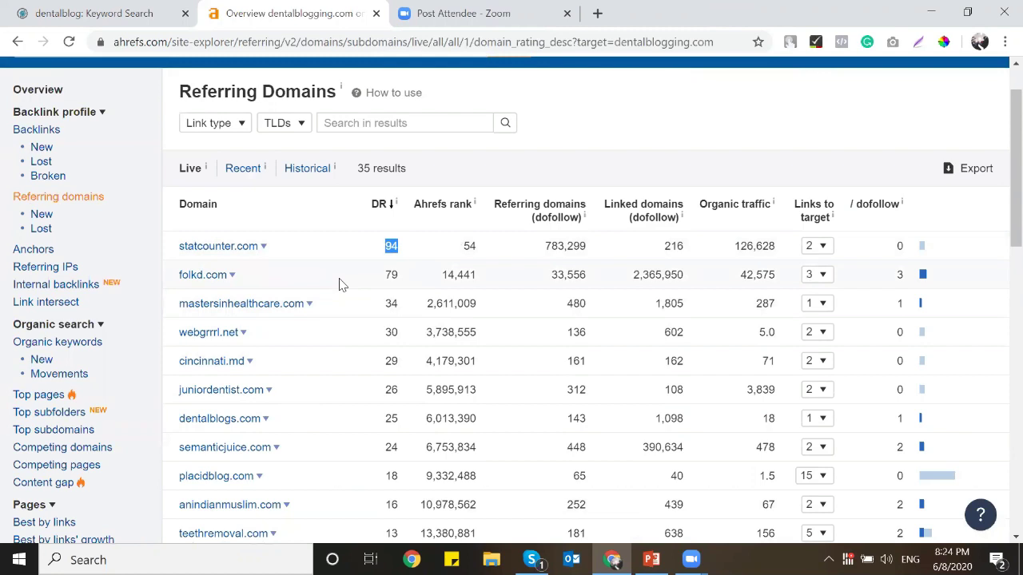
Step: Recheck the highest-DR linking sites and the dofollow referring domains figure for statcounter.com
scroll(298, 269, "down", 3)
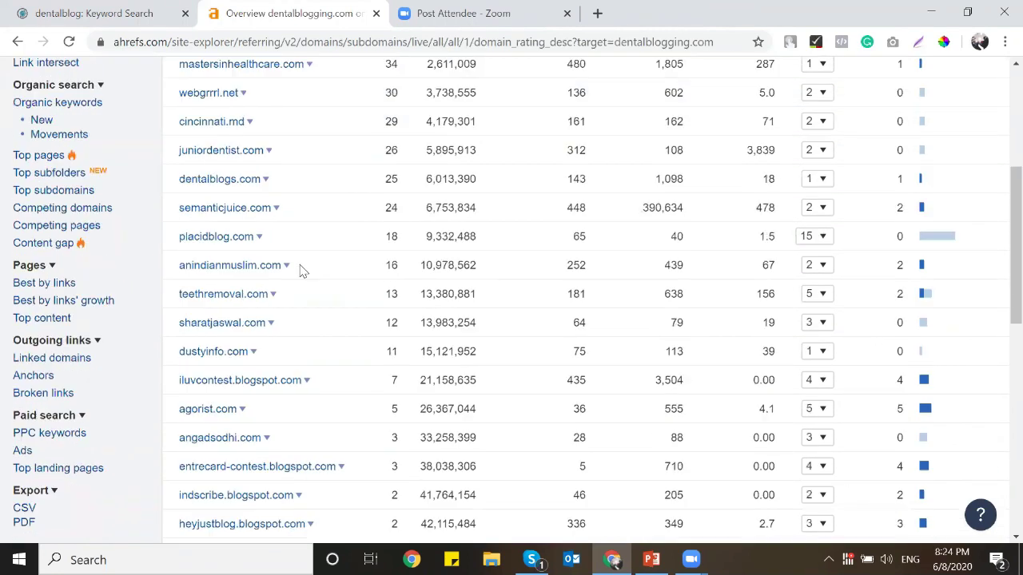
scroll(244, 284, "up", 2)
scroll(232, 324, "down", 2)
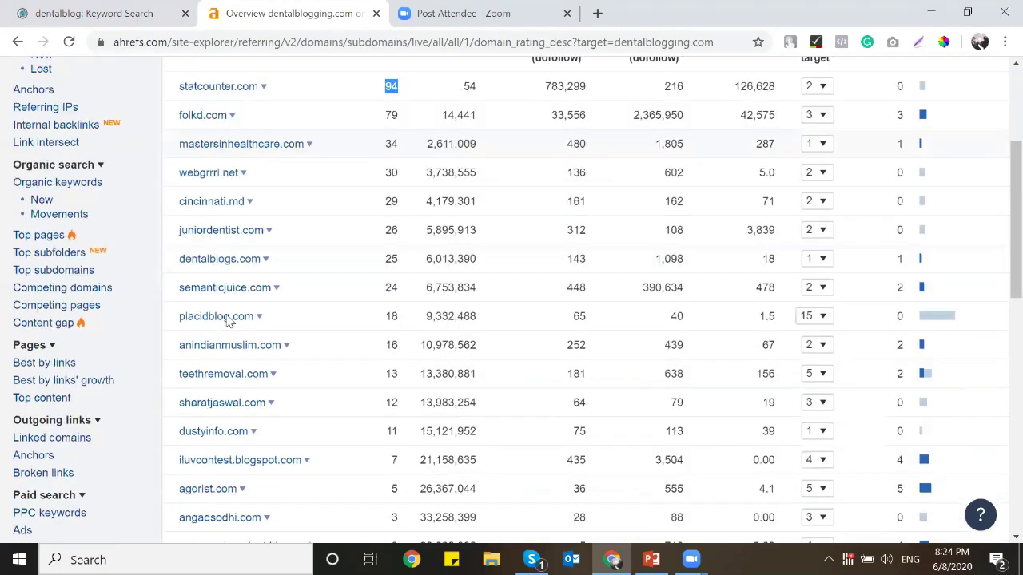
scroll(555, 144, "up", 1)
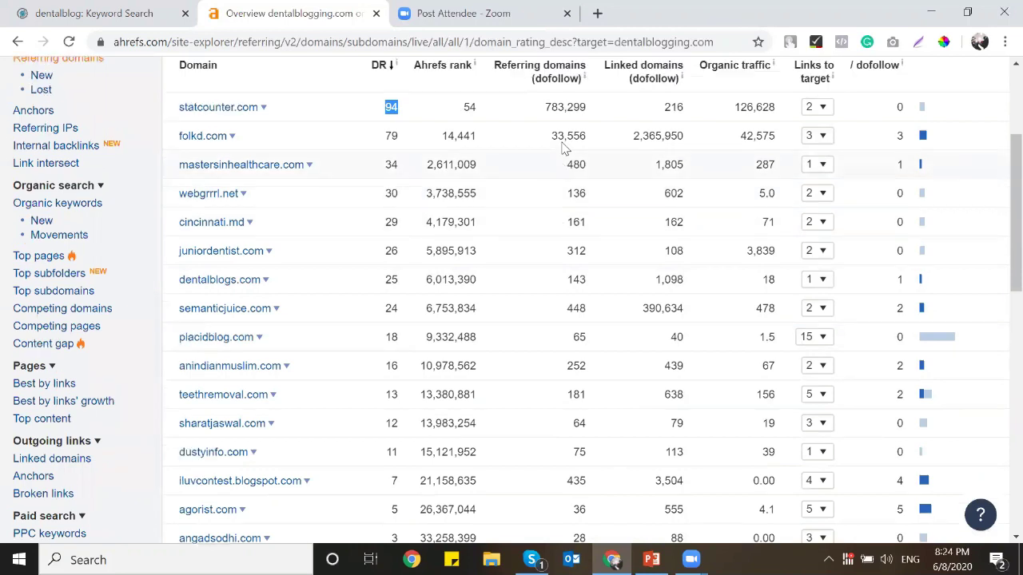
left_click_drag(543, 170, 587, 167)
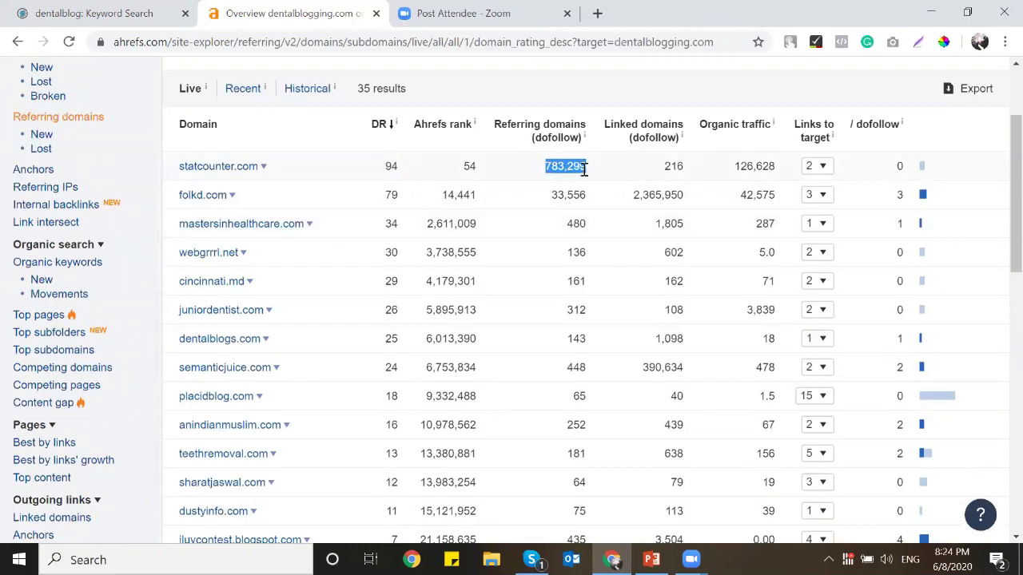
scroll(181, 192, "up", 2)
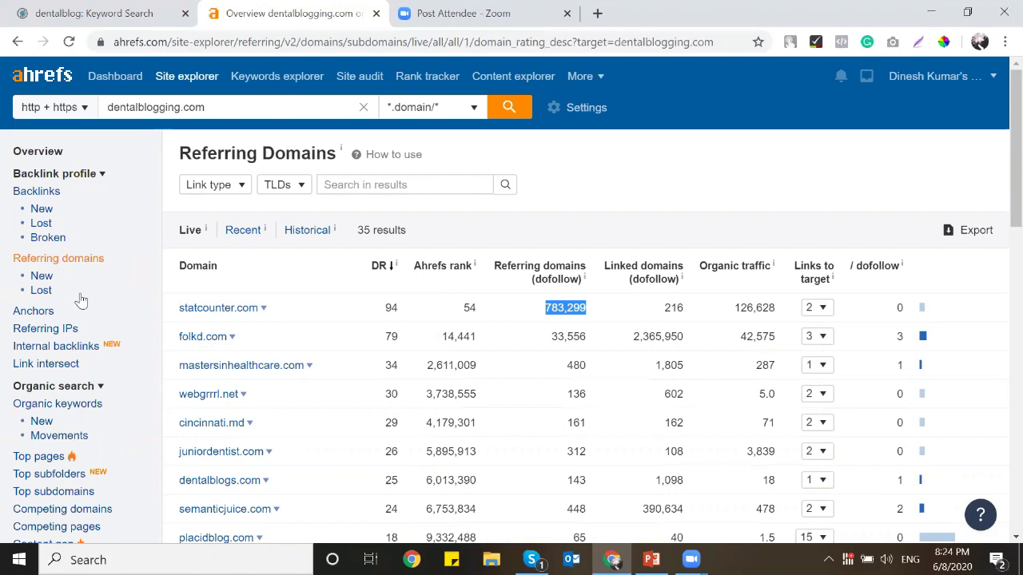
Step: Open the Anchors report for dentalblogging.com and examine its first three anchor texts
left_click(41, 313)
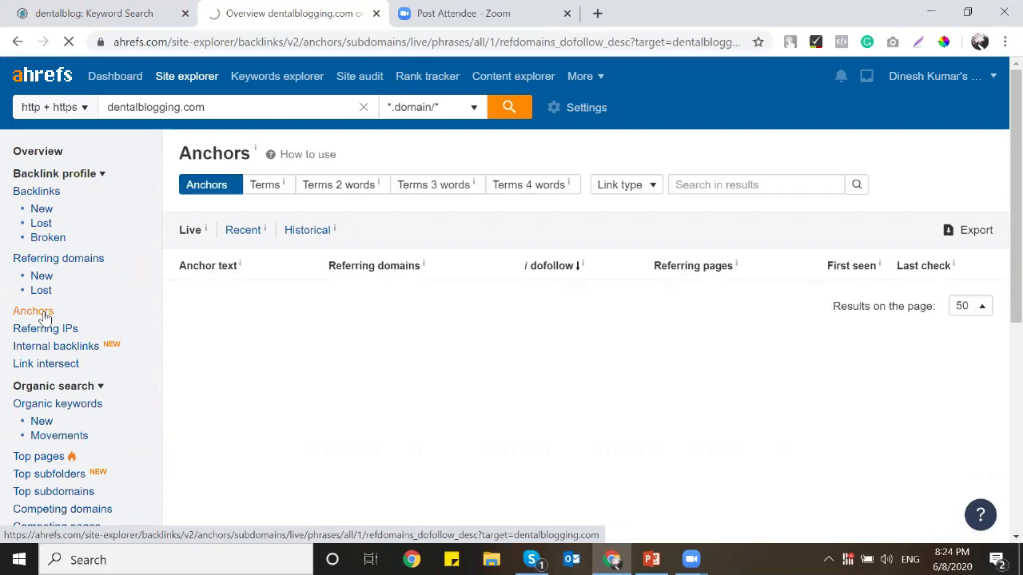
scroll(184, 287, "down", 2)
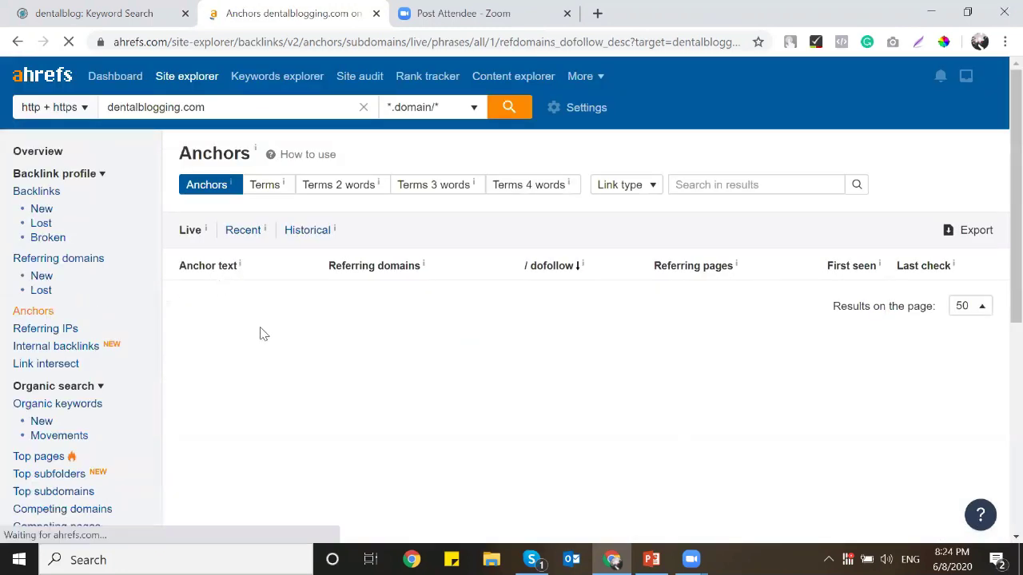
scroll(265, 292, "down", 1)
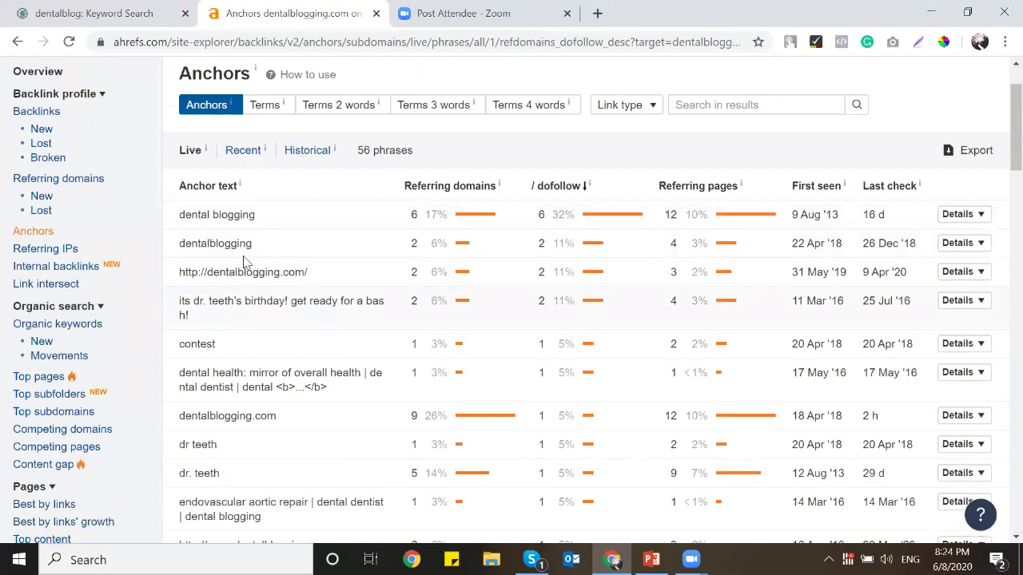
triple_click(209, 212)
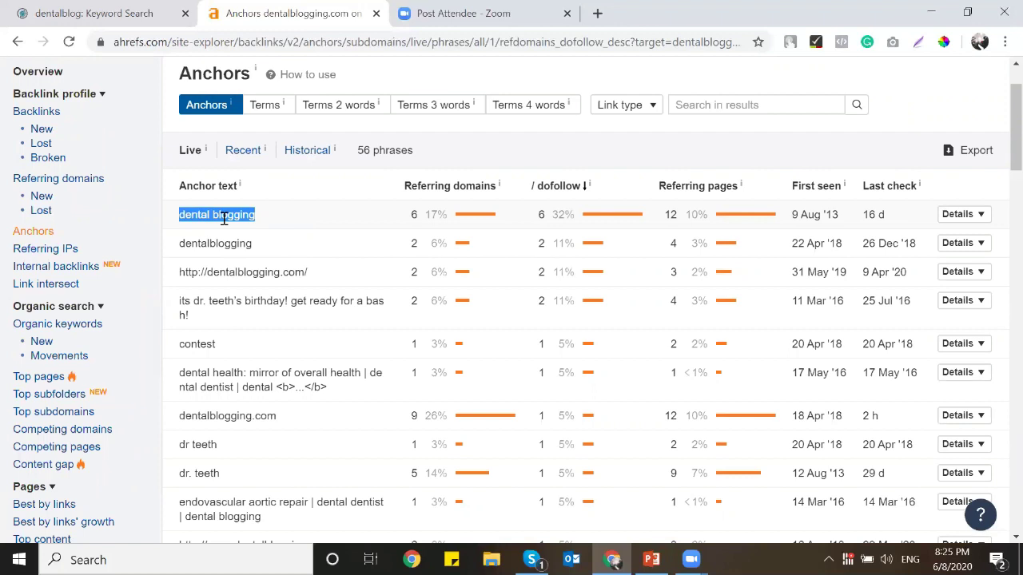
triple_click(219, 244)
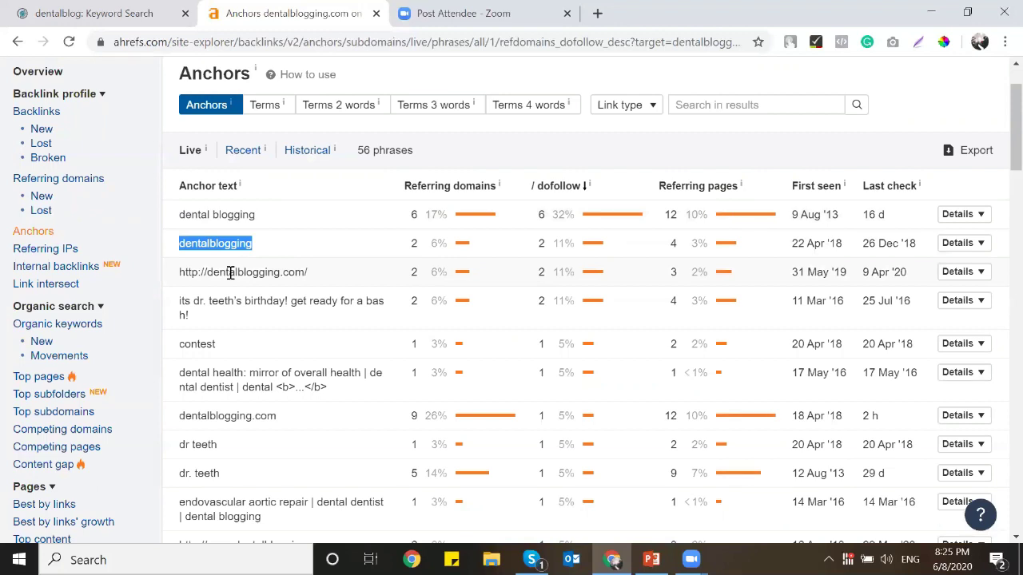
triple_click(230, 273)
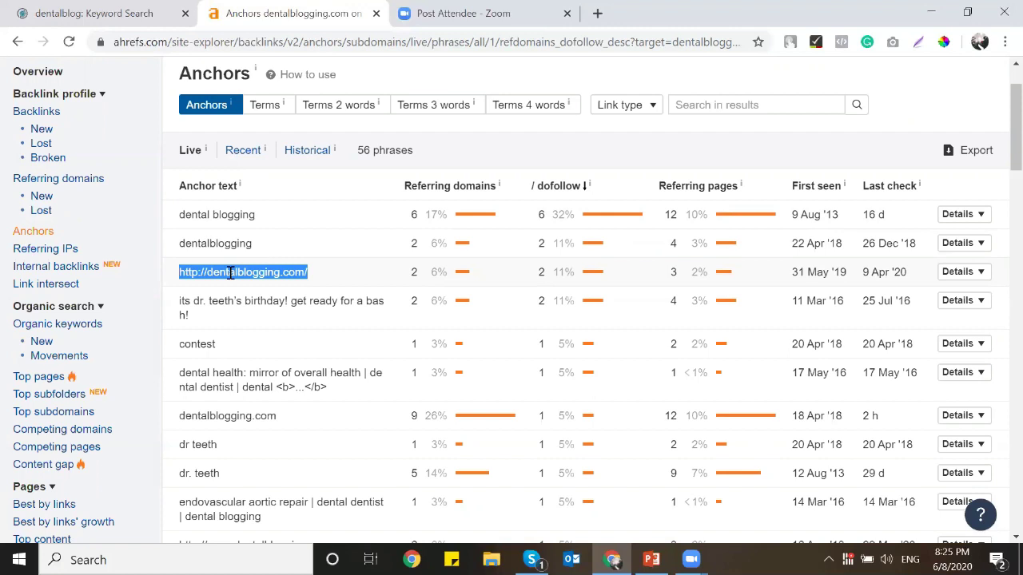
Step: Examine the remaining anchor phrases in the list to judge how relevant they are to the dental niche
scroll(230, 272, "down", 2)
scroll(230, 273, "up", 2)
scroll(231, 272, "up", 1)
scroll(230, 277, "down", 3)
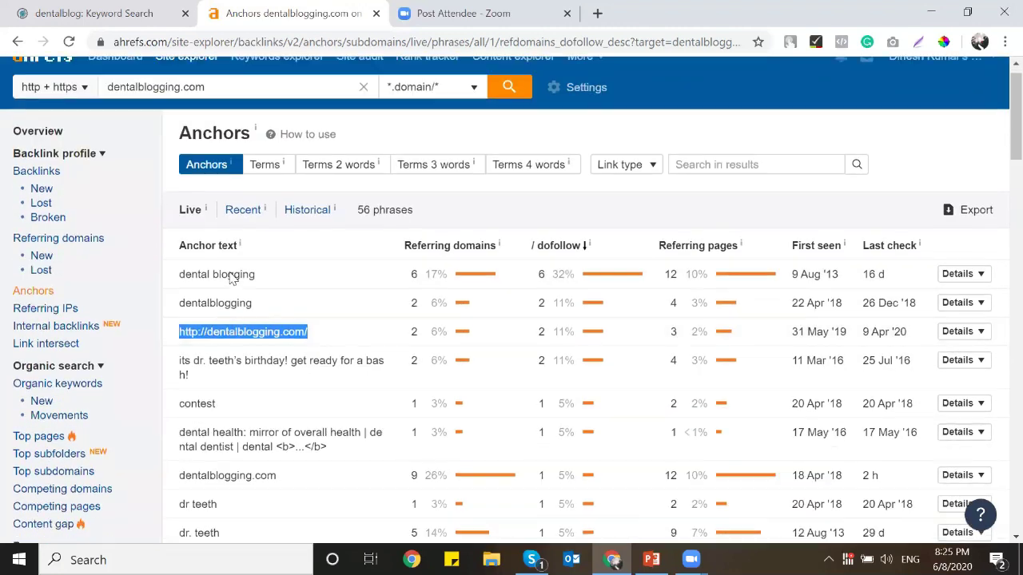
scroll(231, 277, "down", 3)
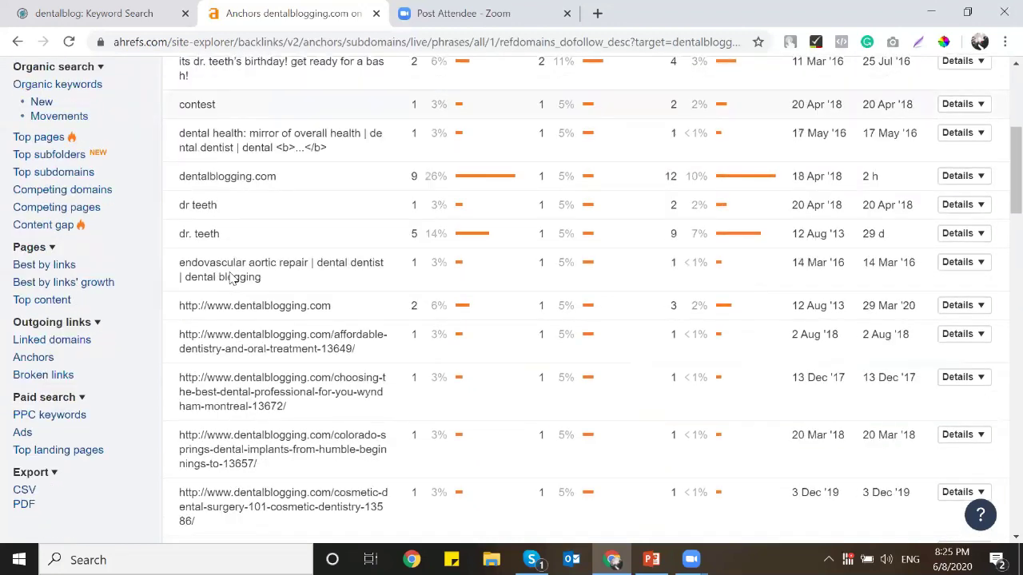
scroll(230, 272, "up", 6)
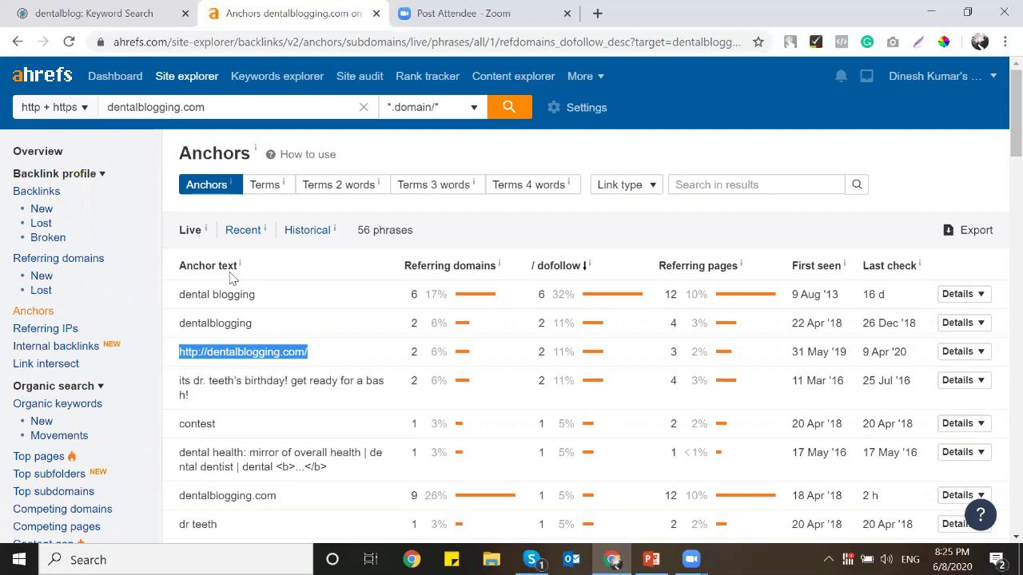
scroll(290, 340, "down", 3)
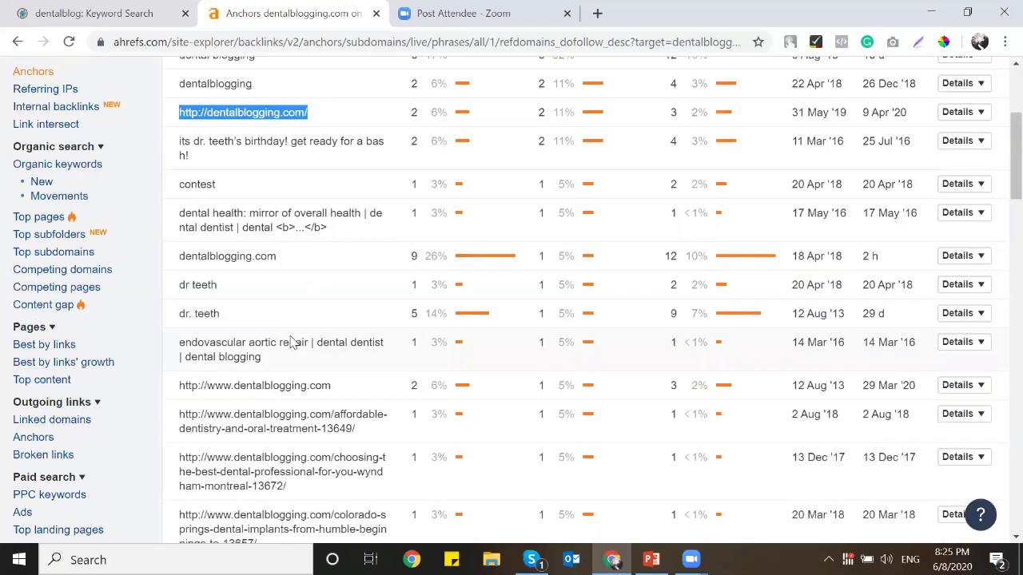
scroll(290, 340, "down", 3)
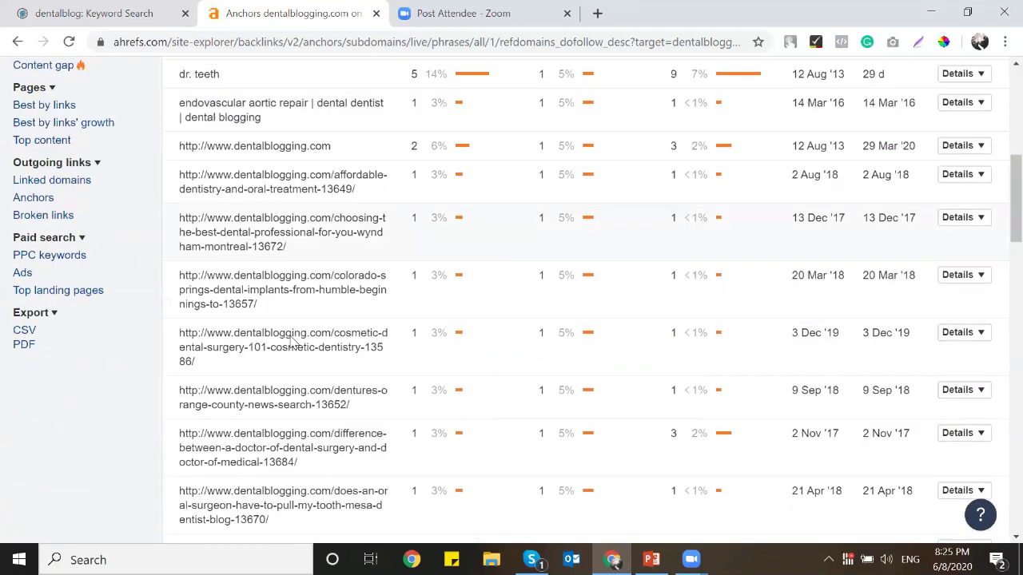
scroll(290, 340, "up", 5)
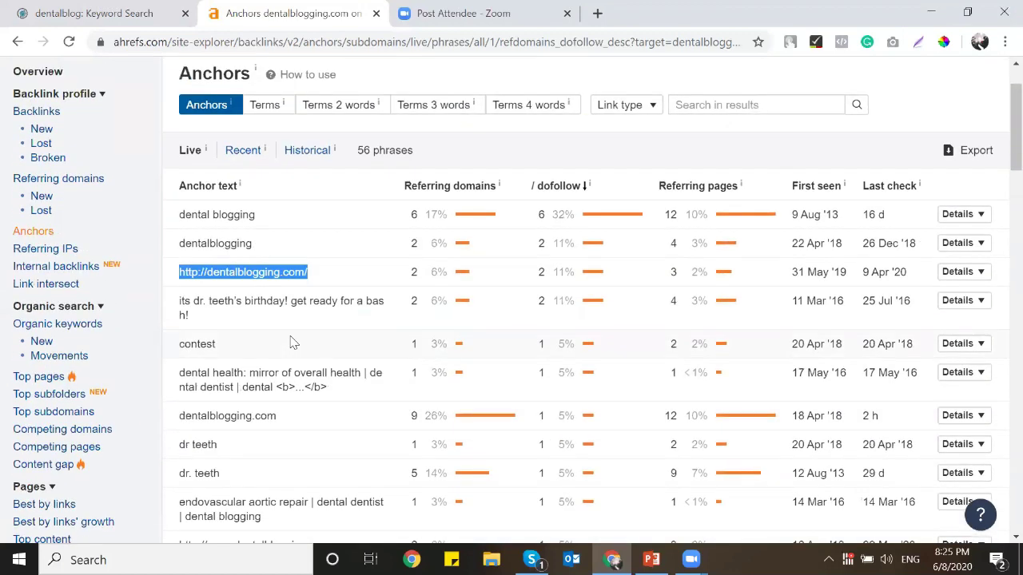
scroll(324, 280, "up", 1)
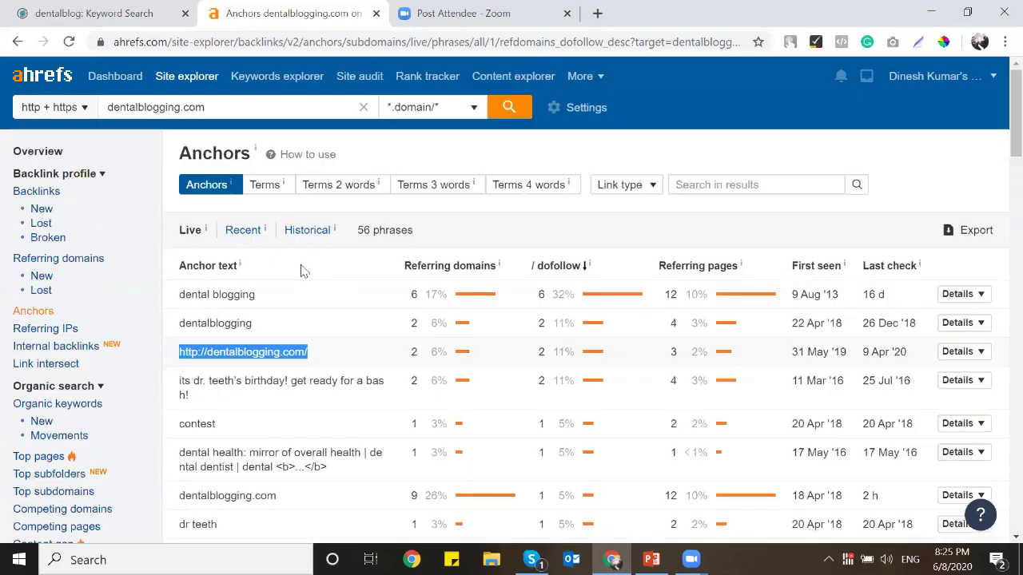
Step: Return to the dentalblogging.com overview and examine the referring domains and referring pages history charts in the backlink profile
left_click(37, 154)
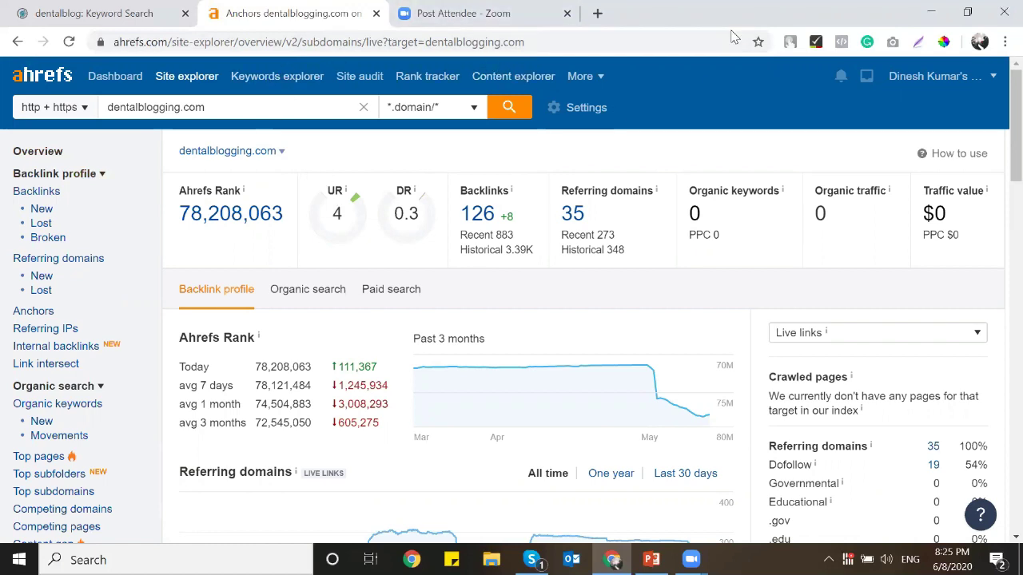
scroll(286, 279, "down", 2)
scroll(286, 281, "down", 3)
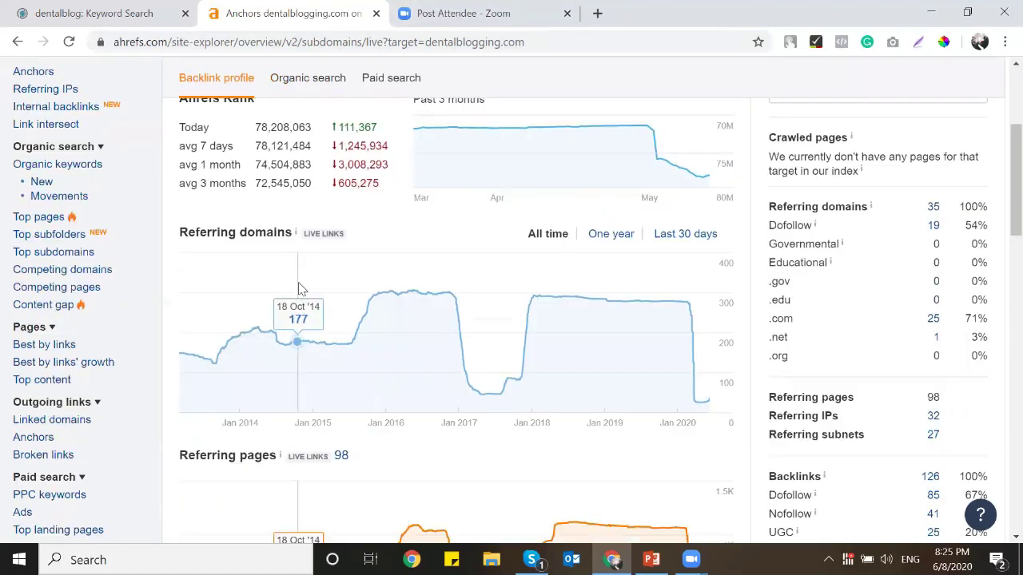
scroll(298, 287, "down", 1)
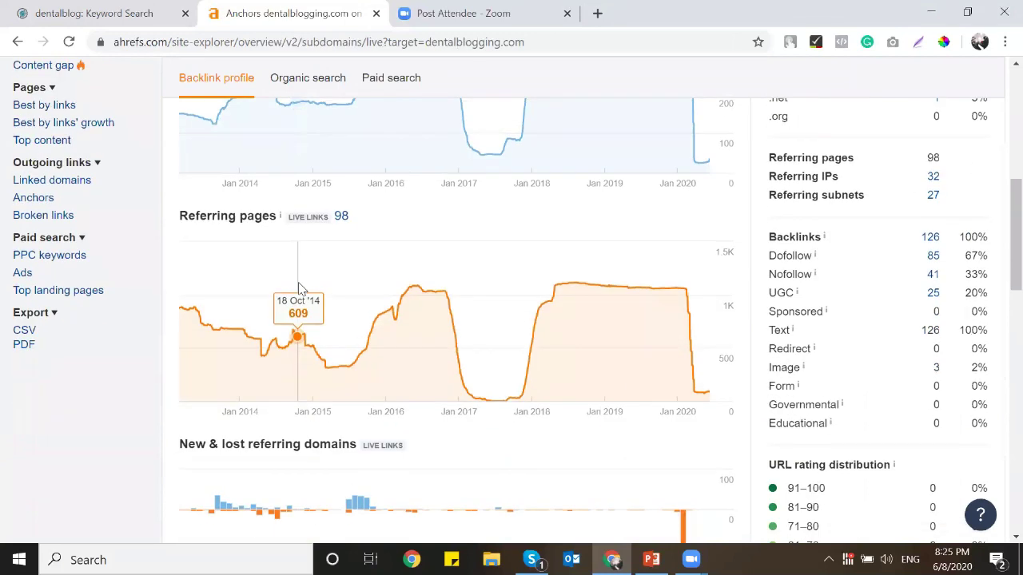
scroll(299, 287, "up", 3)
scroll(298, 287, "up", 1)
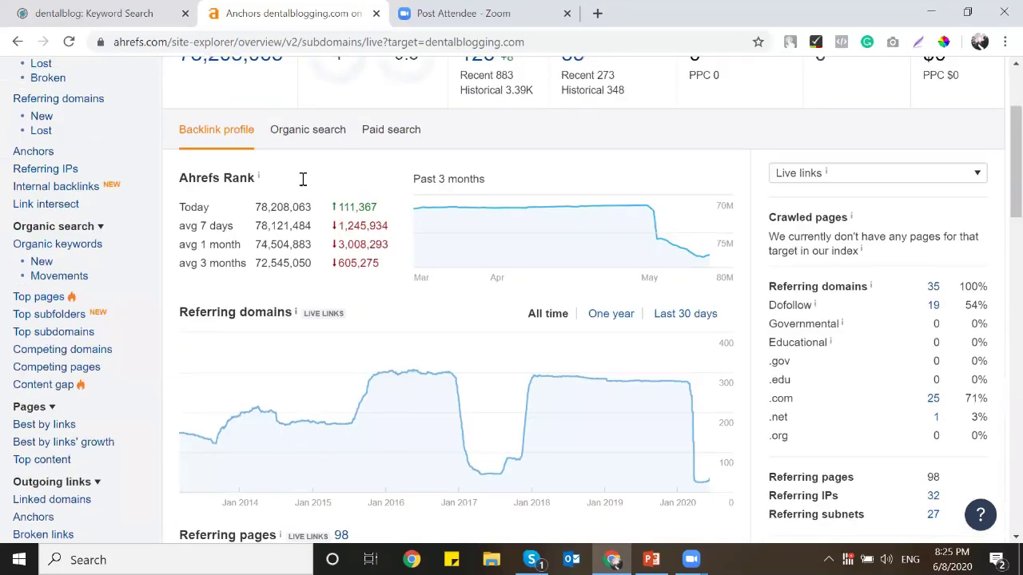
left_click(311, 138)
left_click(225, 136)
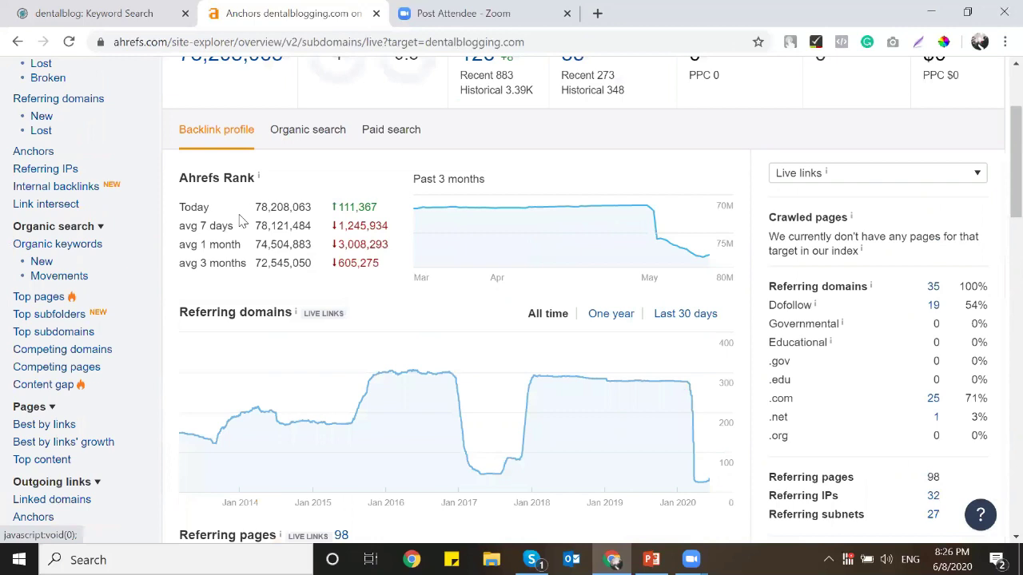
scroll(239, 220, "up", 2)
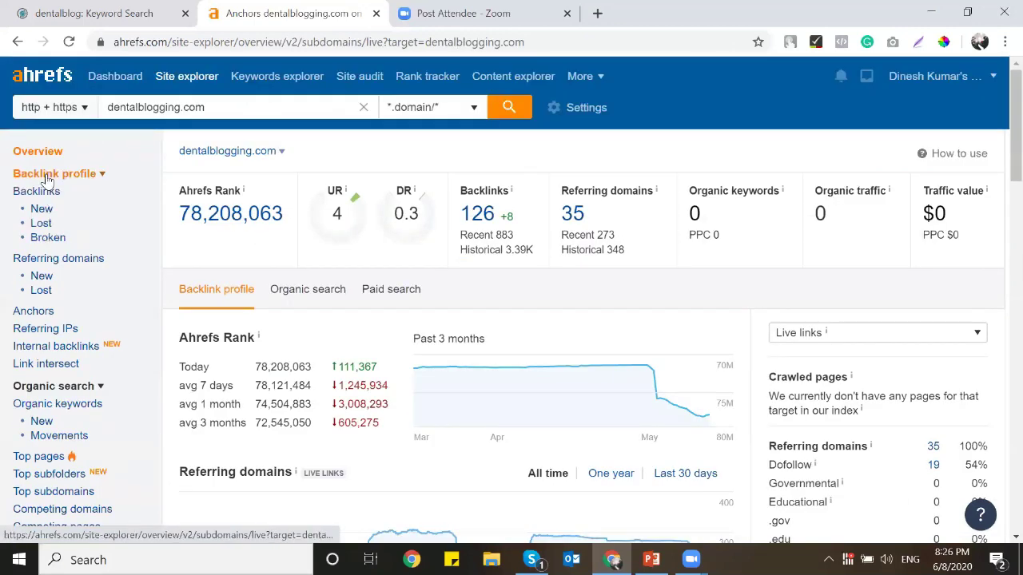
Step: Glance at the DomCop dentalblog results, switch to PowerPoint and review the domain history and spam score items on slide 4
left_click(80, 13)
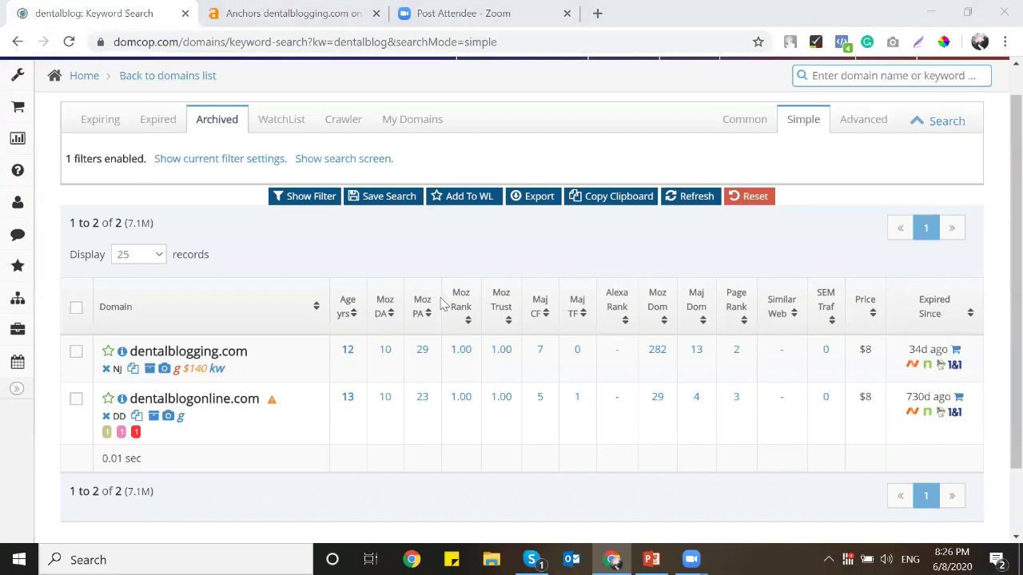
left_click(652, 559)
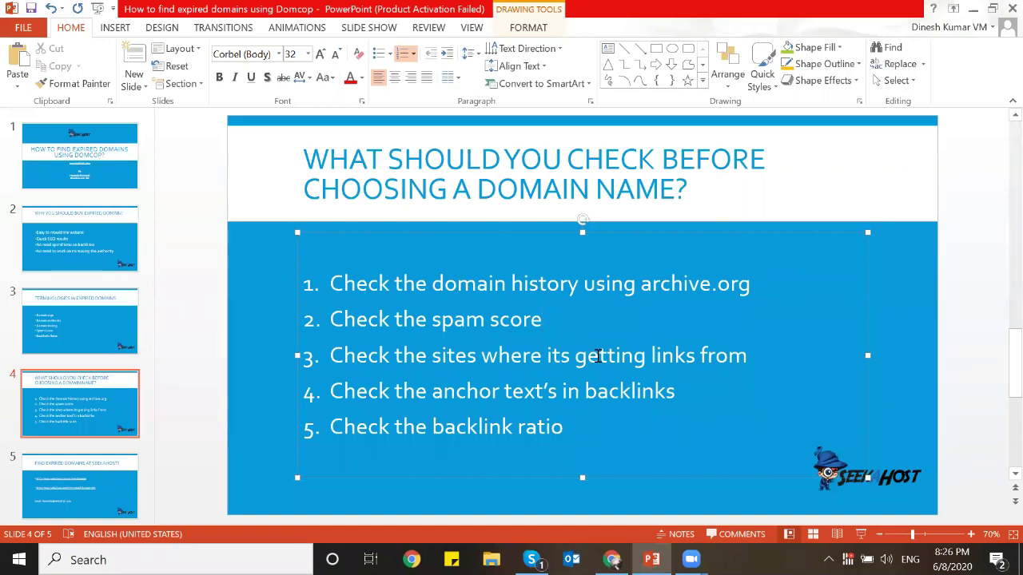
triple_click(624, 286)
left_click(629, 293)
triple_click(458, 332)
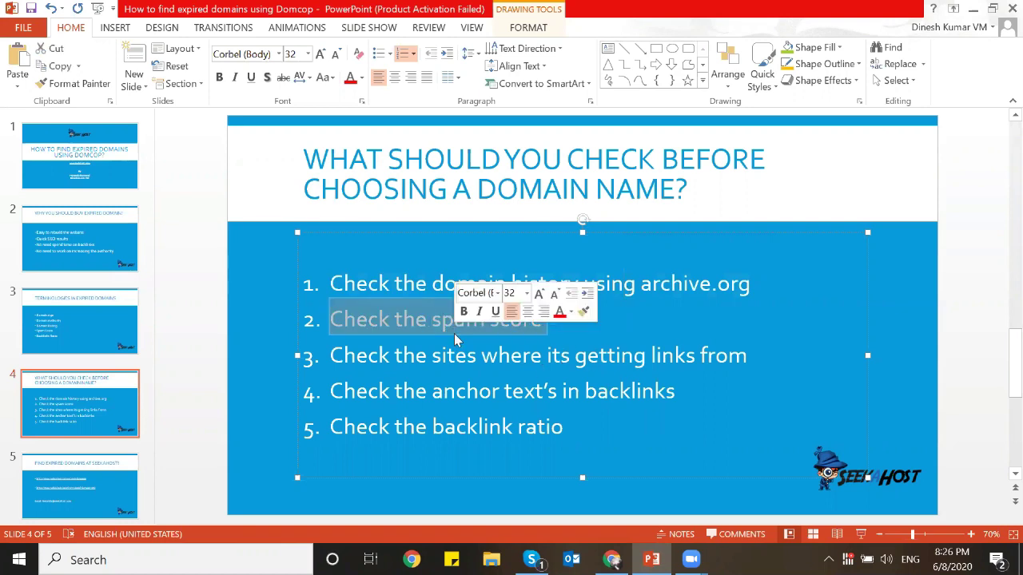
left_click(460, 352)
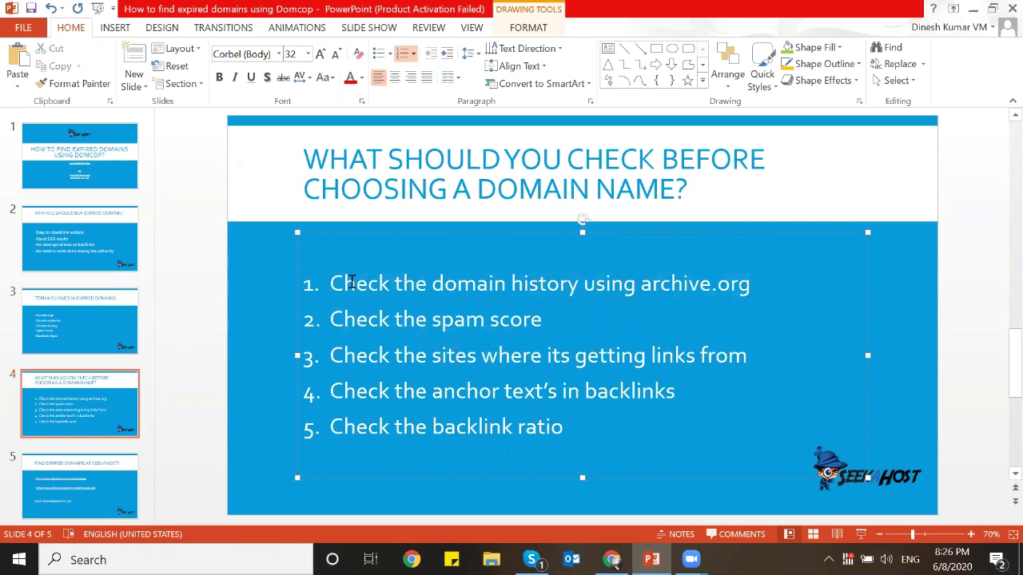
Step: Review all five checks listed on slide 4, from domain history through to backlink ratio
left_click_drag(333, 277, 532, 428)
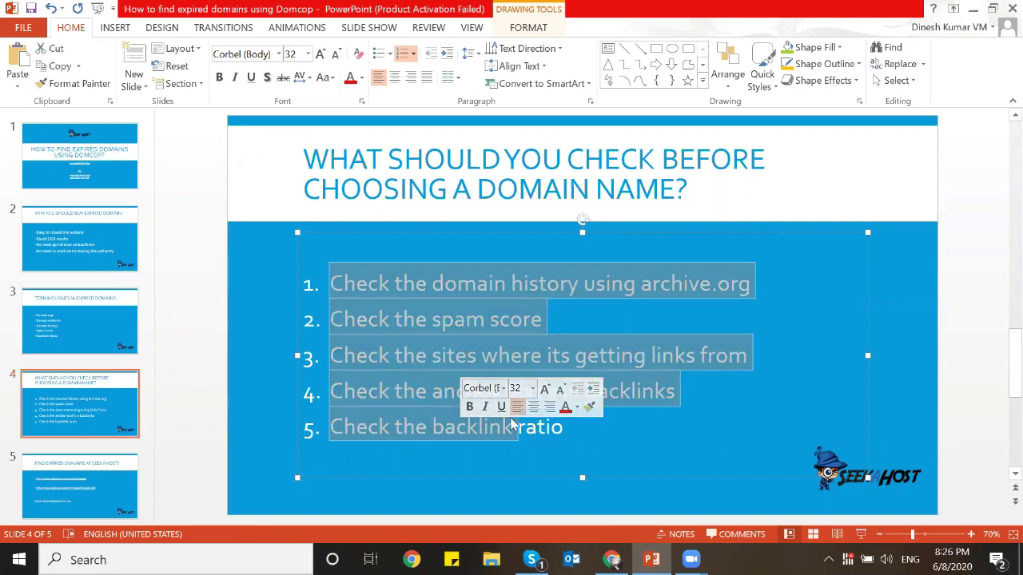
left_click(396, 325)
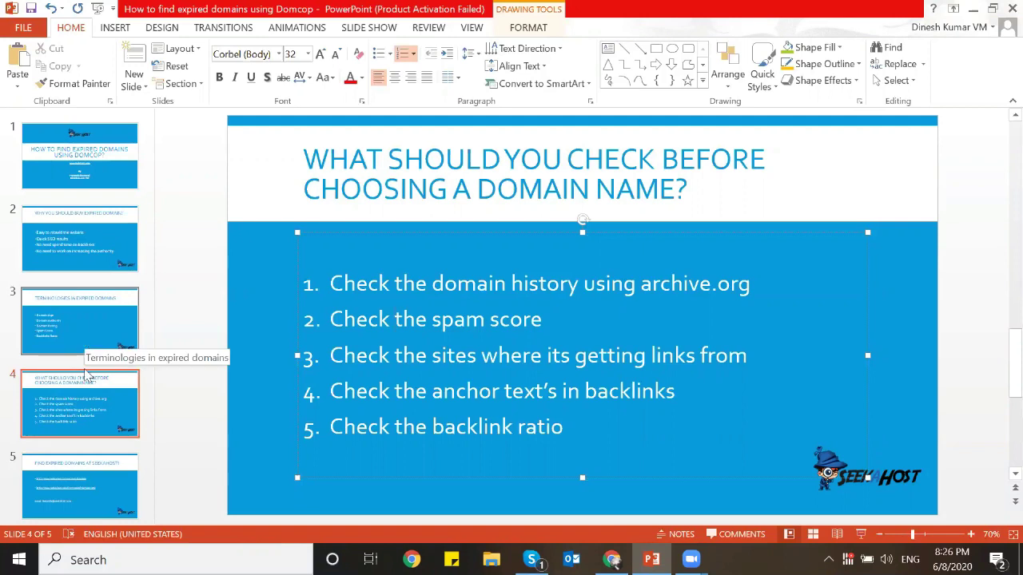
left_click(89, 394)
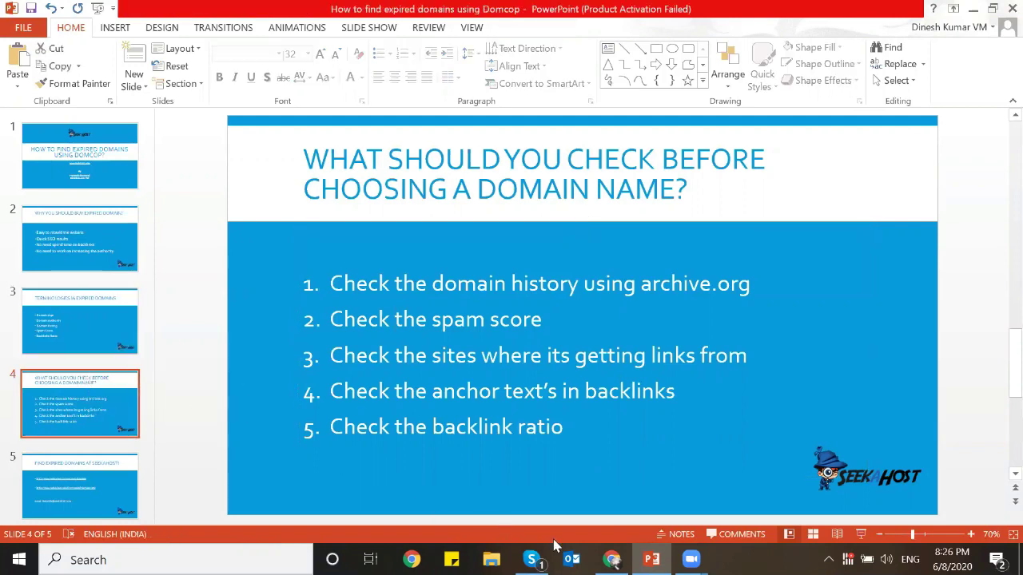
Step: Switch to Chrome and examine the Ahrefs overview metrics and referring domains history chart for dentalblogging.com
left_click(612, 559)
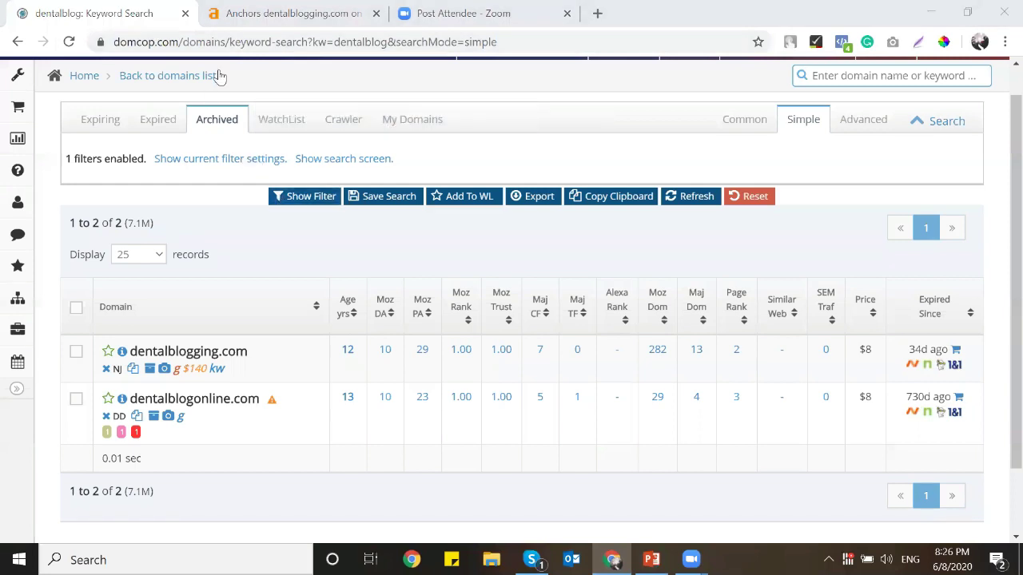
key("ctrl+Tab")
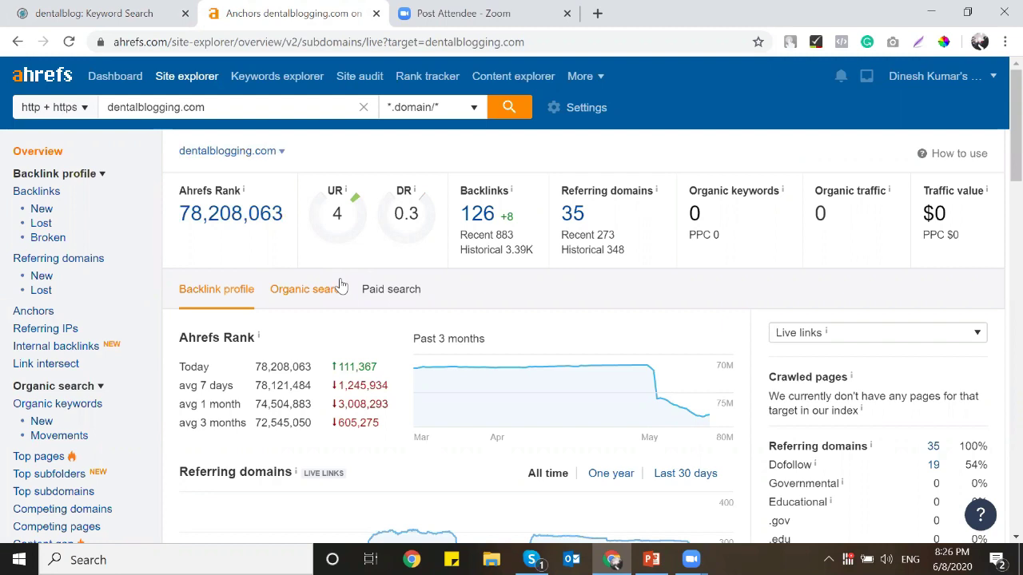
scroll(338, 216, "down", 2)
scroll(172, 207, "up", 2)
scroll(331, 252, "down", 4)
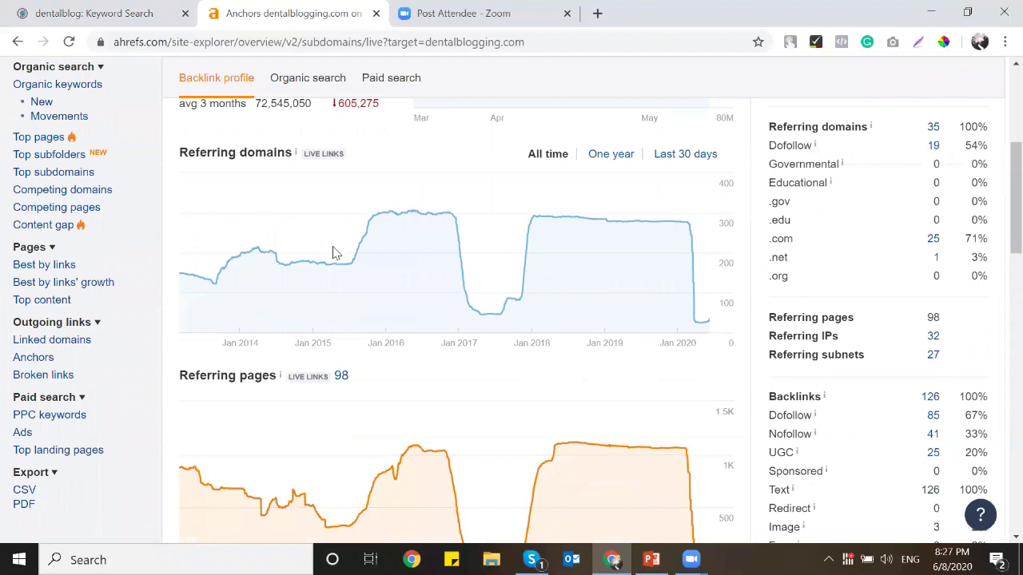
scroll(334, 252, "up", 4)
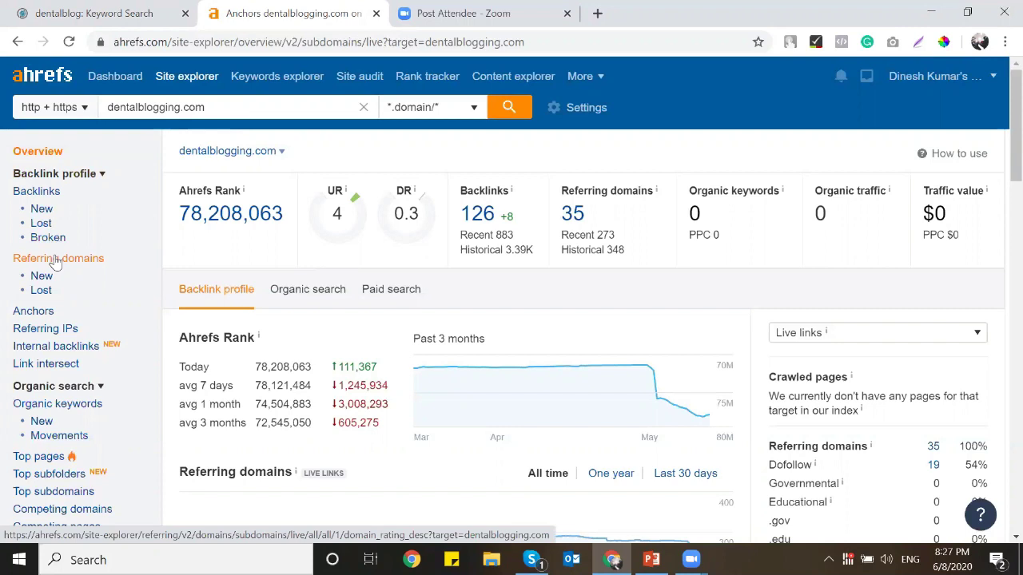
Step: Check the Backlinks and Referring Domains reports for dentalblogging.com
left_click(36, 192)
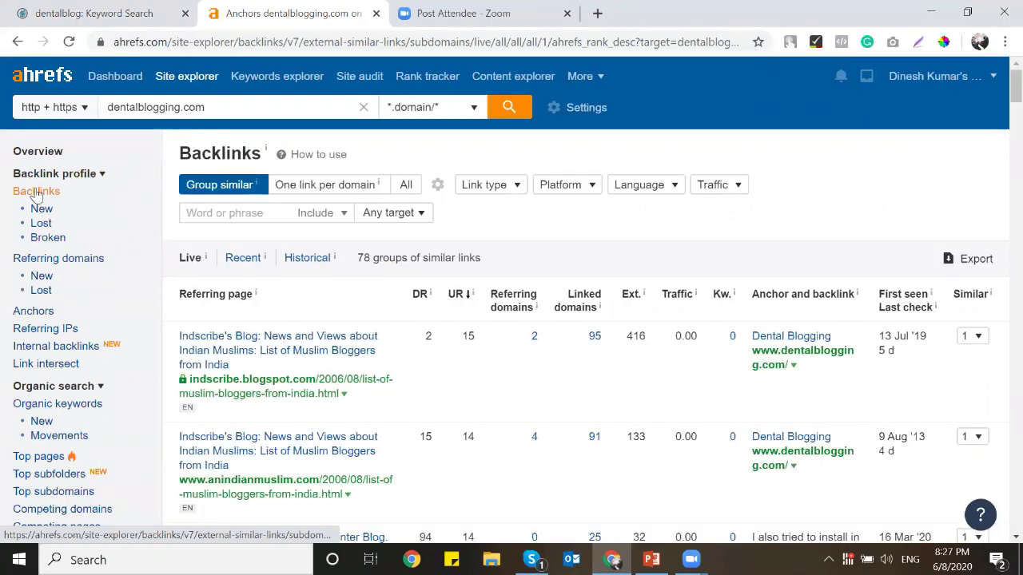
scroll(278, 277, "down", 1)
scroll(251, 293, "up", 1)
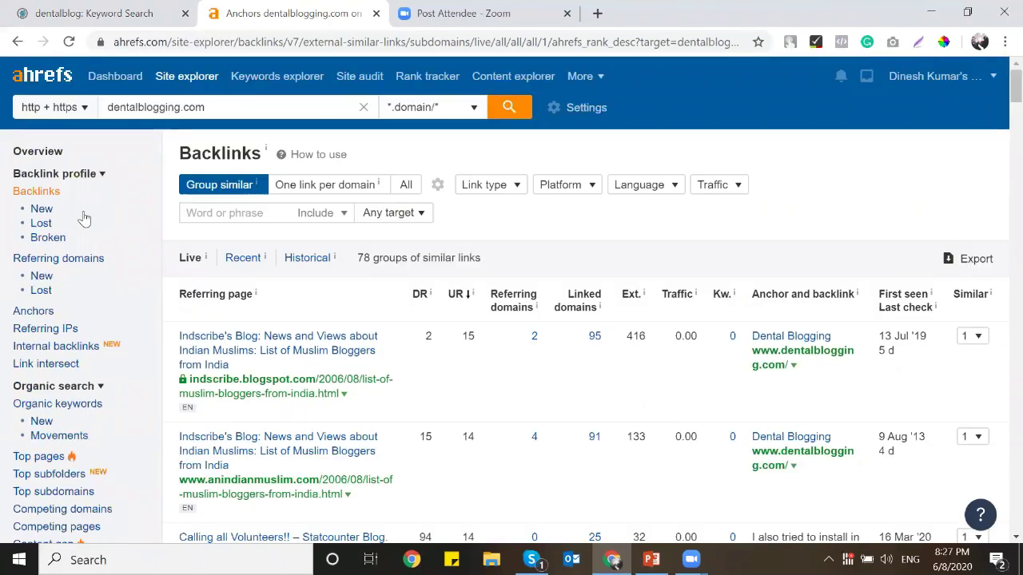
left_click(58, 262)
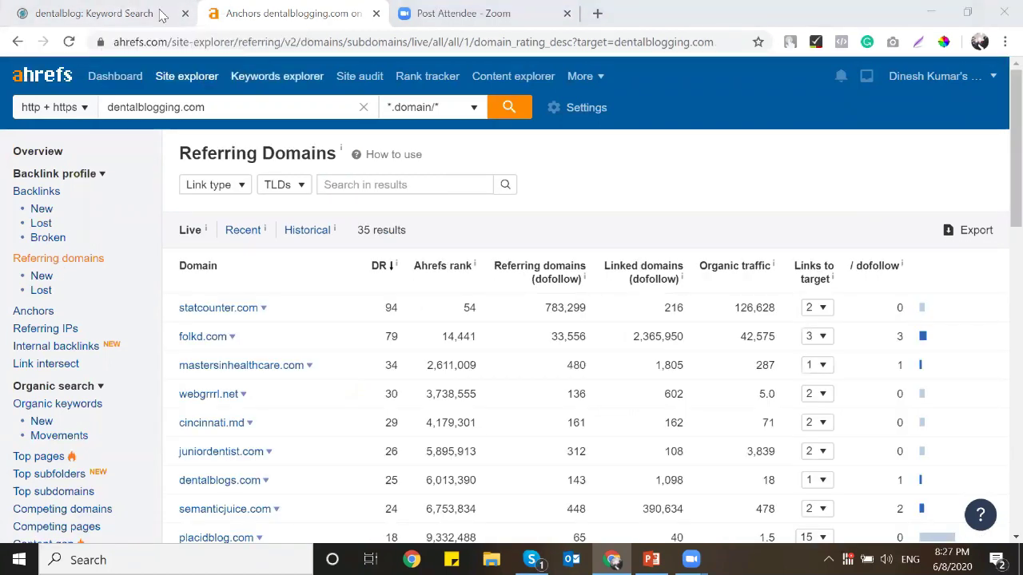
Step: Search Google for "london business news" in a new tab and open the londonbusinessnews.com site
right_click(235, 18)
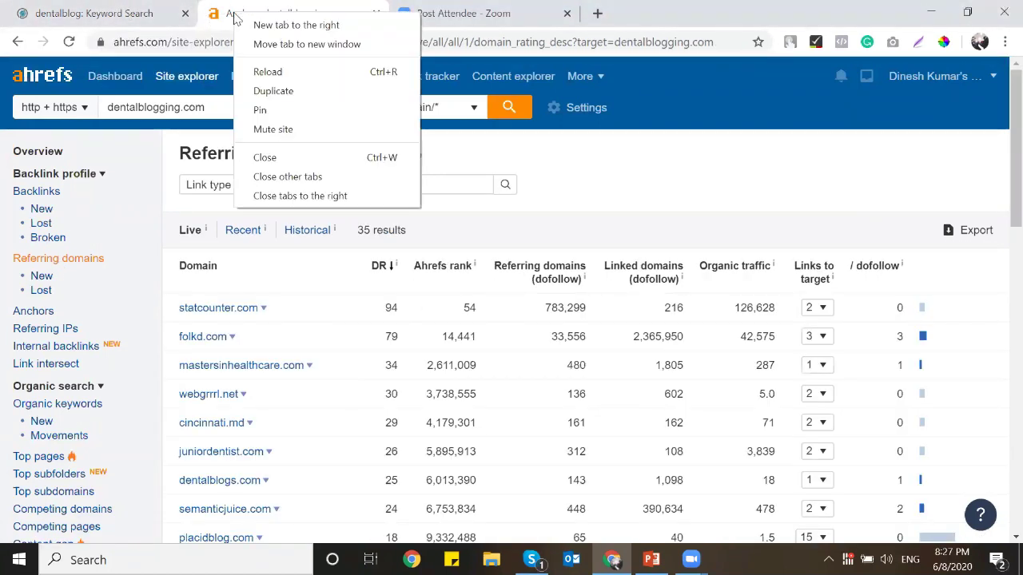
left_click(157, 13)
key("ctrl+t")
type("l")
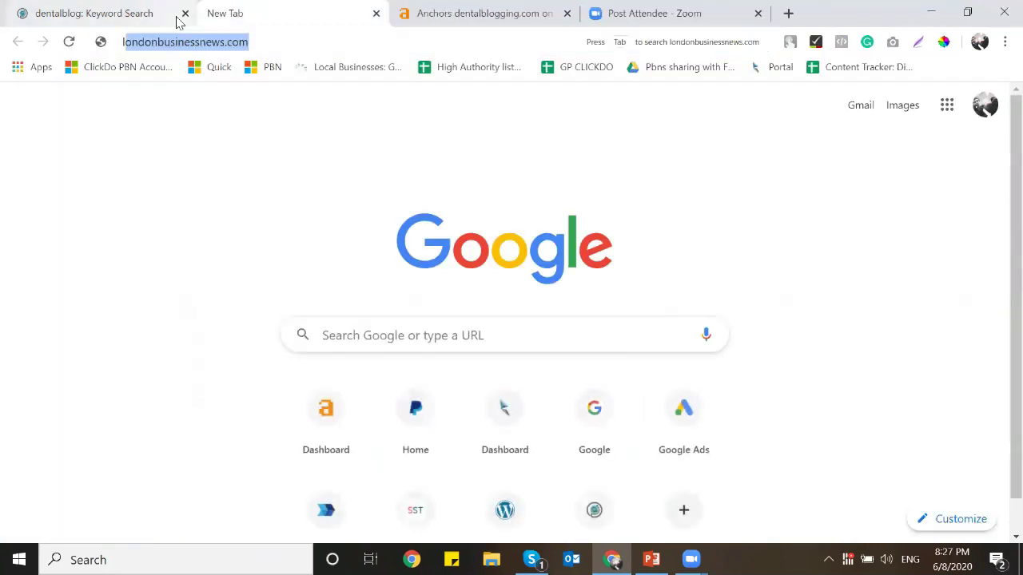
type("ondon business news")
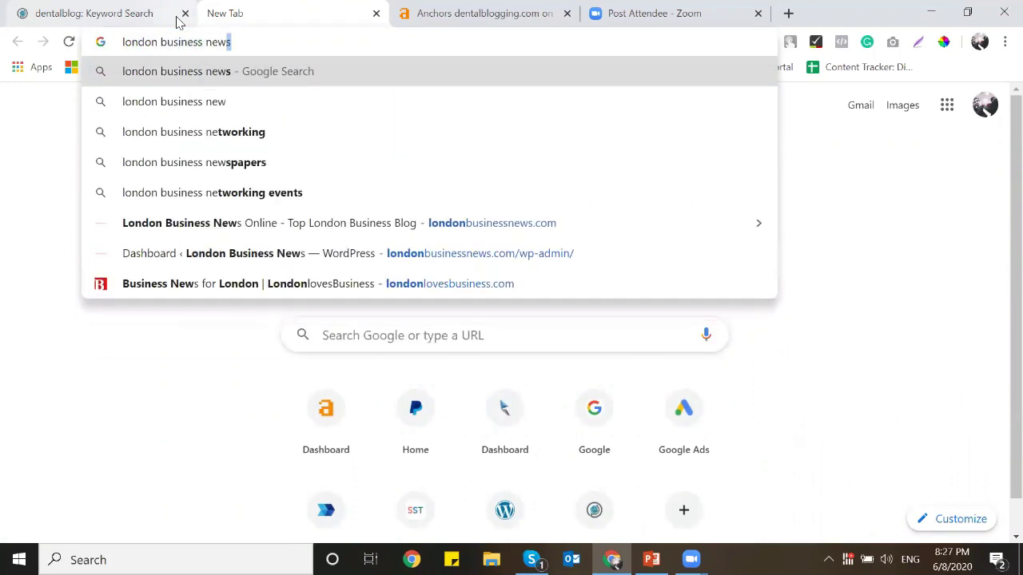
key("Return")
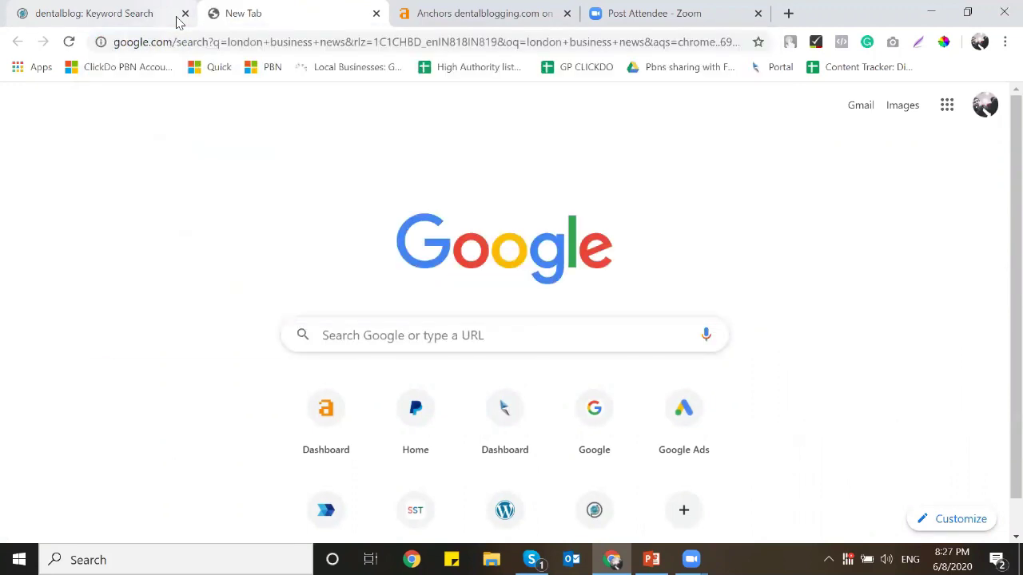
scroll(253, 242, "down", 2)
scroll(253, 242, "down", 6)
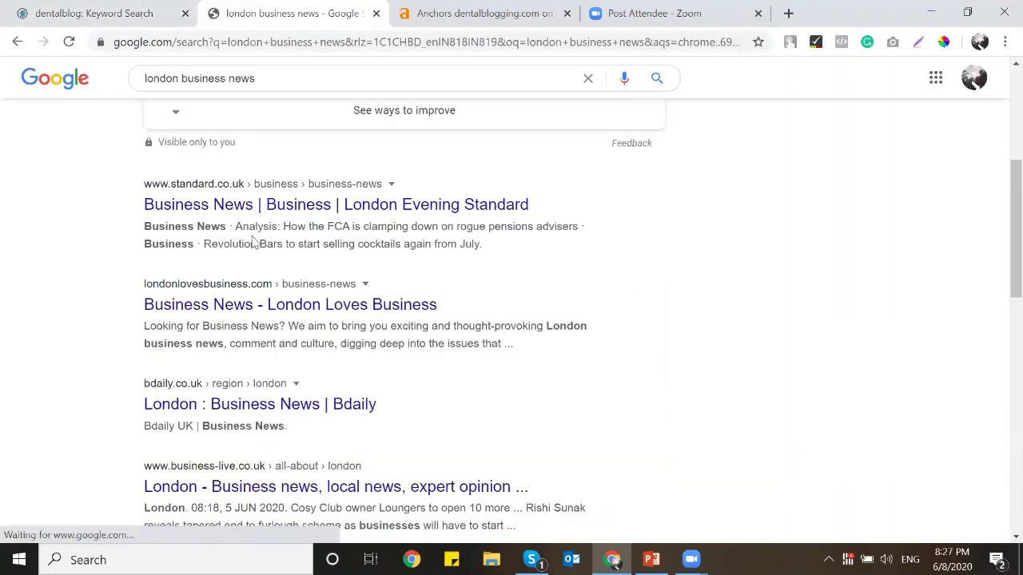
scroll(258, 258, "down", 3)
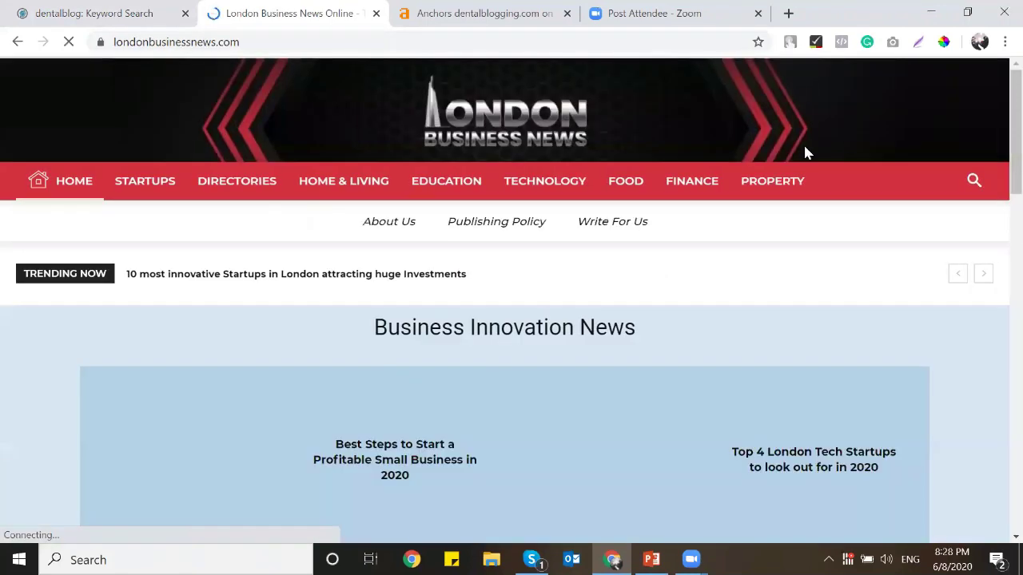
Step: Examine the londonbusinessnews.com homepage, including its articles, categories and banners, as an example of a rebuilt site
scroll(805, 148, "down", 1)
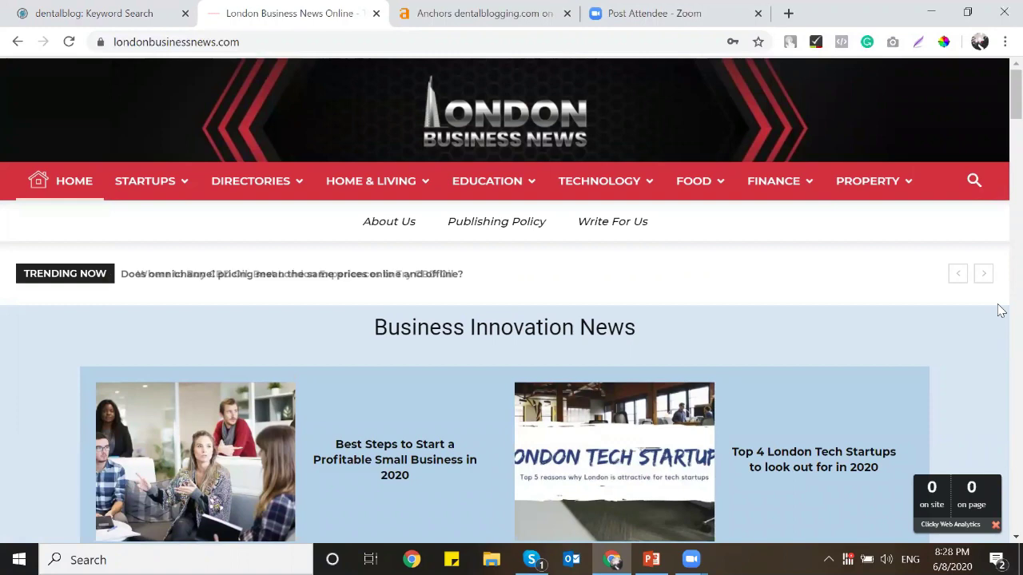
scroll(911, 269, "down", 7)
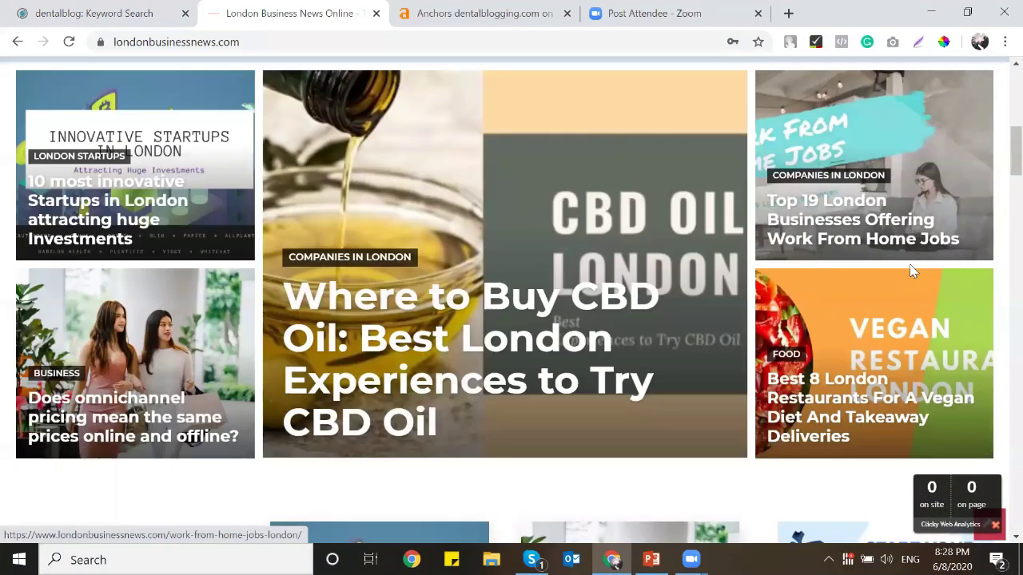
scroll(911, 272, "down", 3)
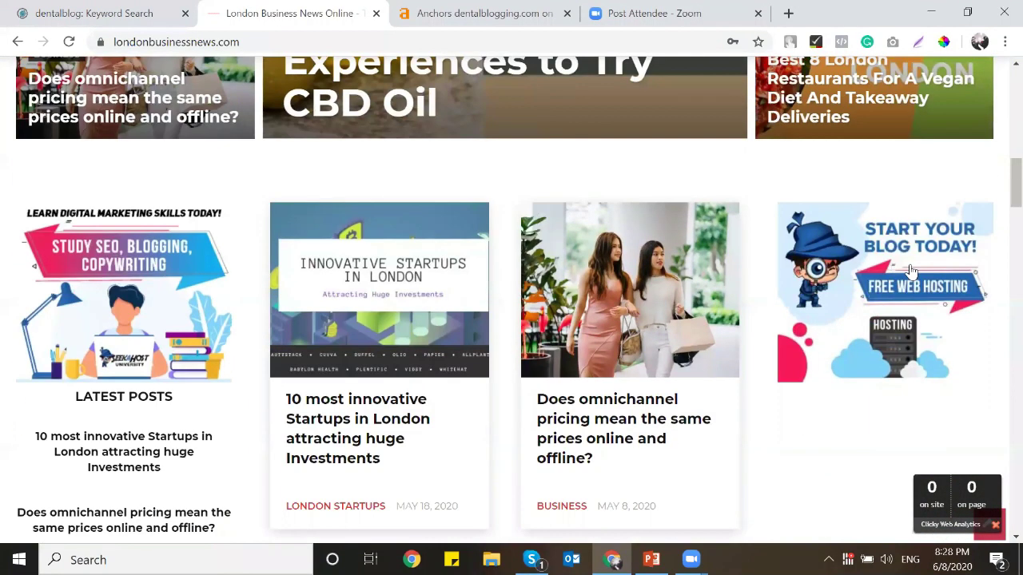
left_click(683, 98)
scroll(831, 260, "down", 5)
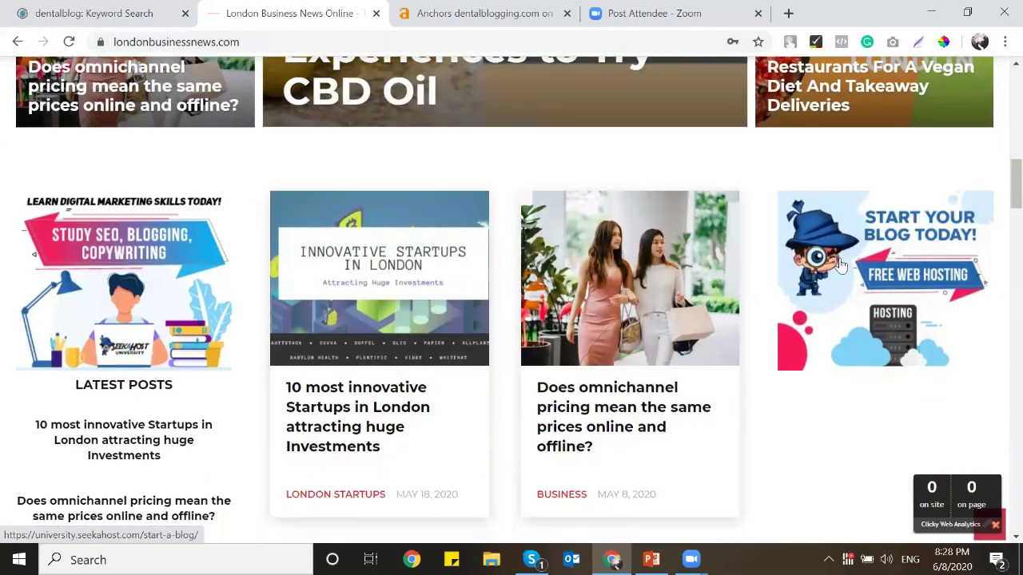
scroll(840, 264, "down", 12)
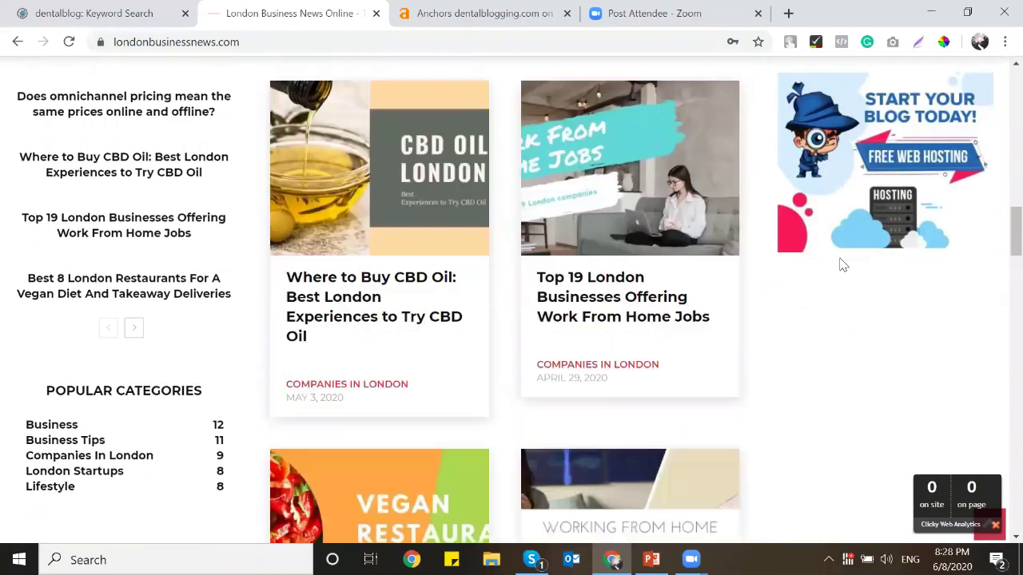
scroll(482, 240, "down", 8)
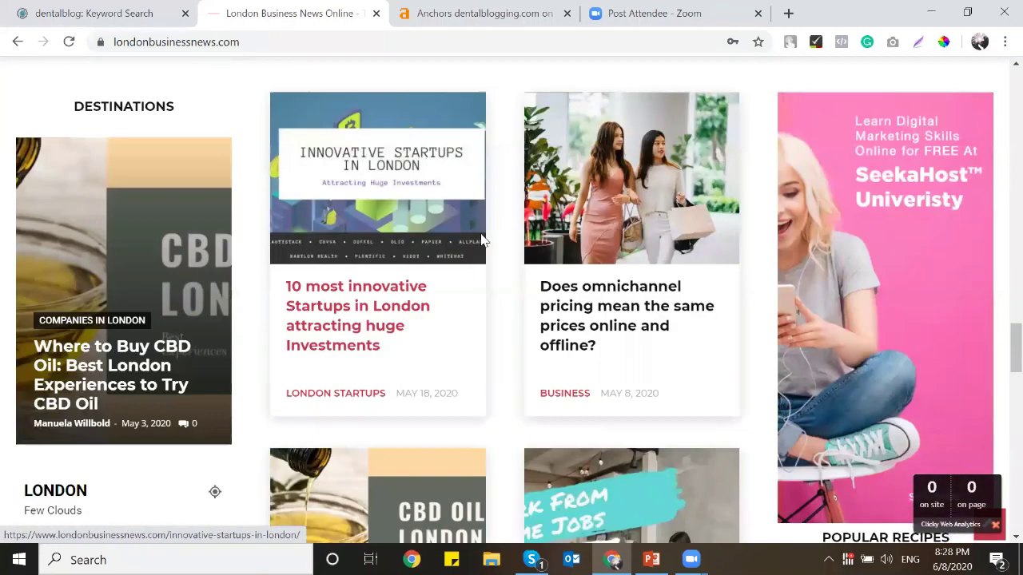
scroll(483, 240, "up", 8)
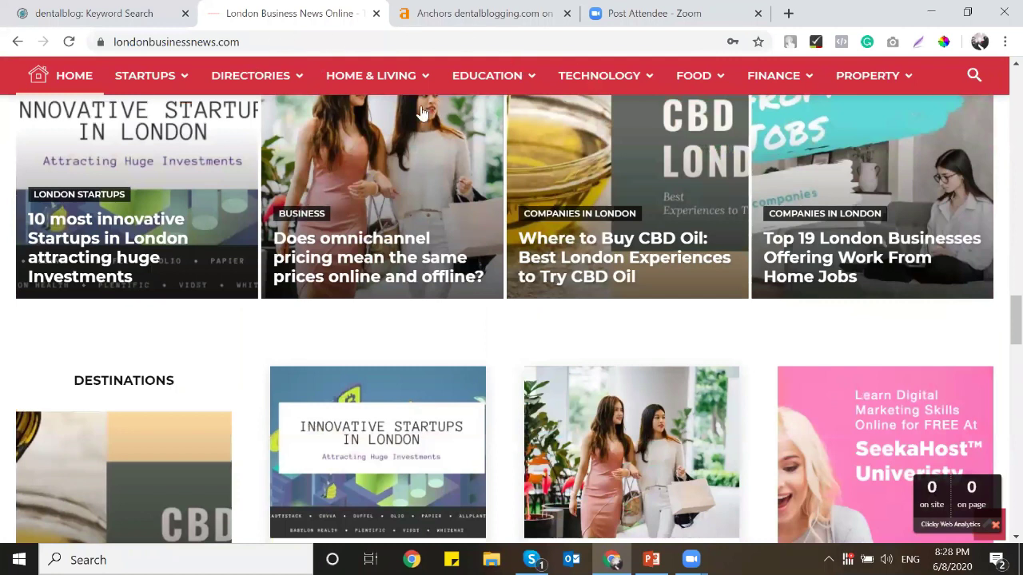
scroll(290, 94, "up", 10)
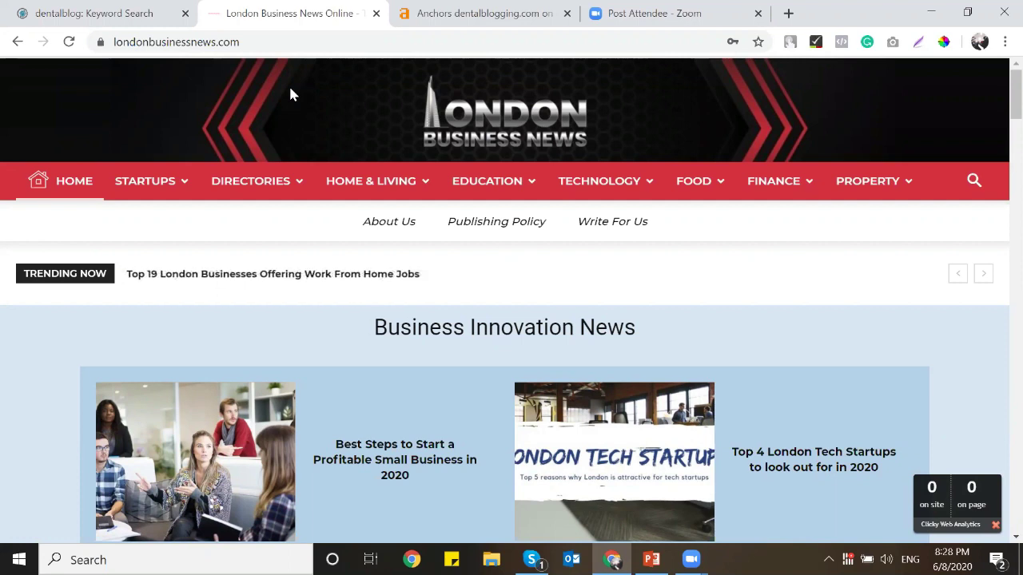
scroll(290, 95, "down", 3)
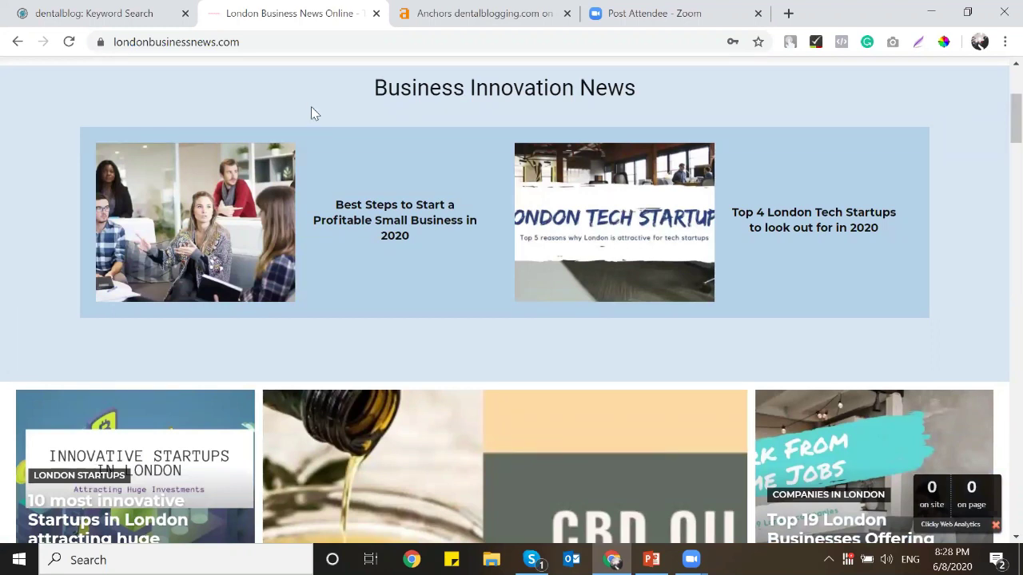
scroll(318, 125, "down", 5)
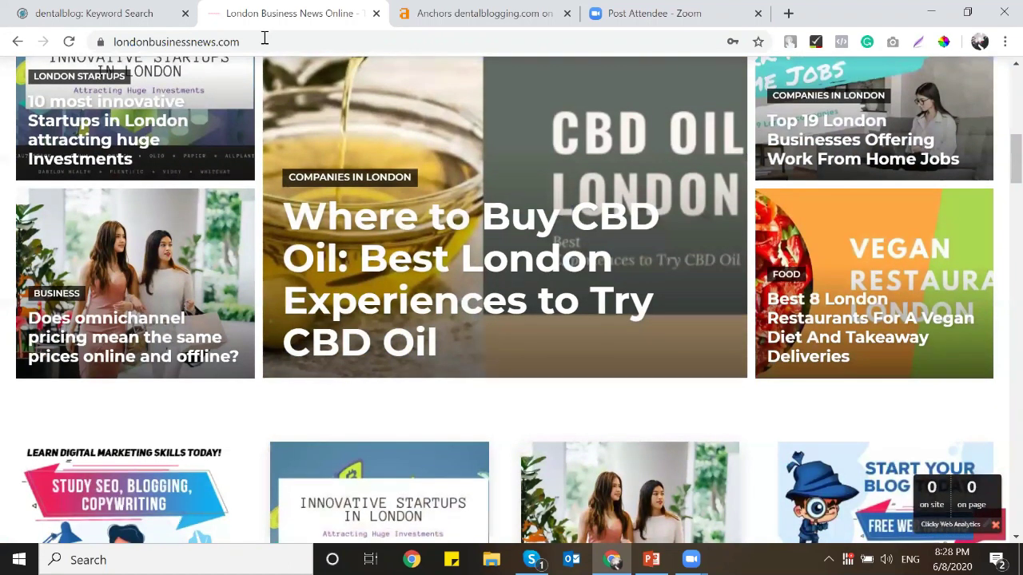
Step: Copy the address of londonbusinessnews.com and analyse it in Ahrefs Site Explorer
left_click(264, 38)
key("ctrl+c")
key("BackSpace")
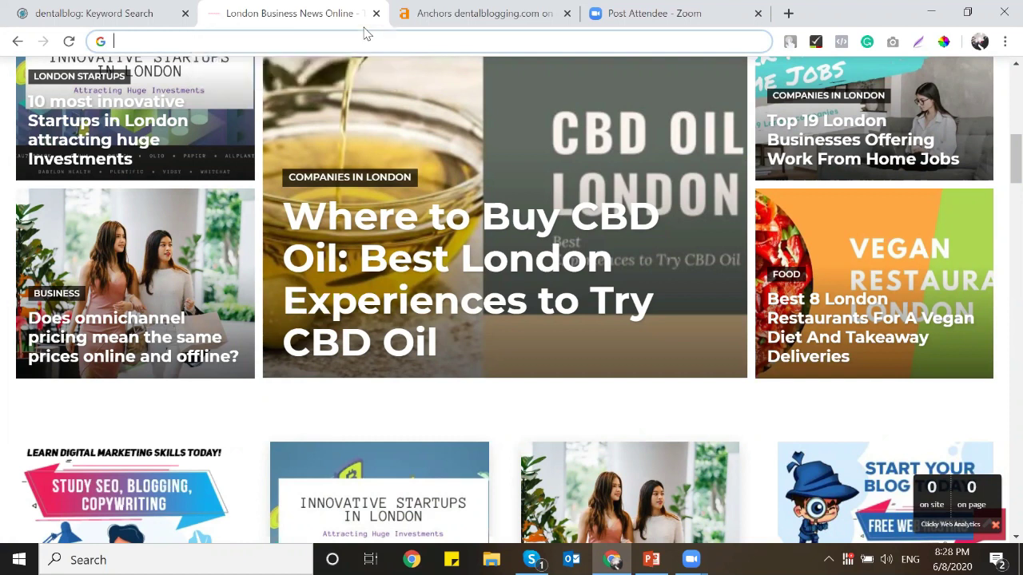
key("ctrl+Tab")
triple_click(247, 110)
key("ctrl+v")
left_click(511, 112)
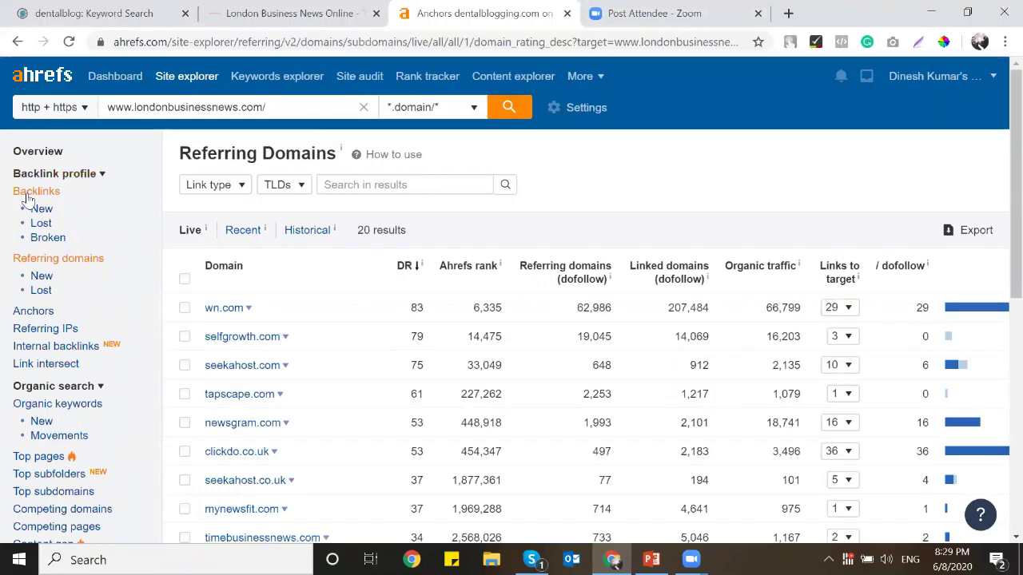
Step: Examine the referring domains list of londonbusinessnews.com and open the site's Ahrefs overview
scroll(280, 317, "down", 5)
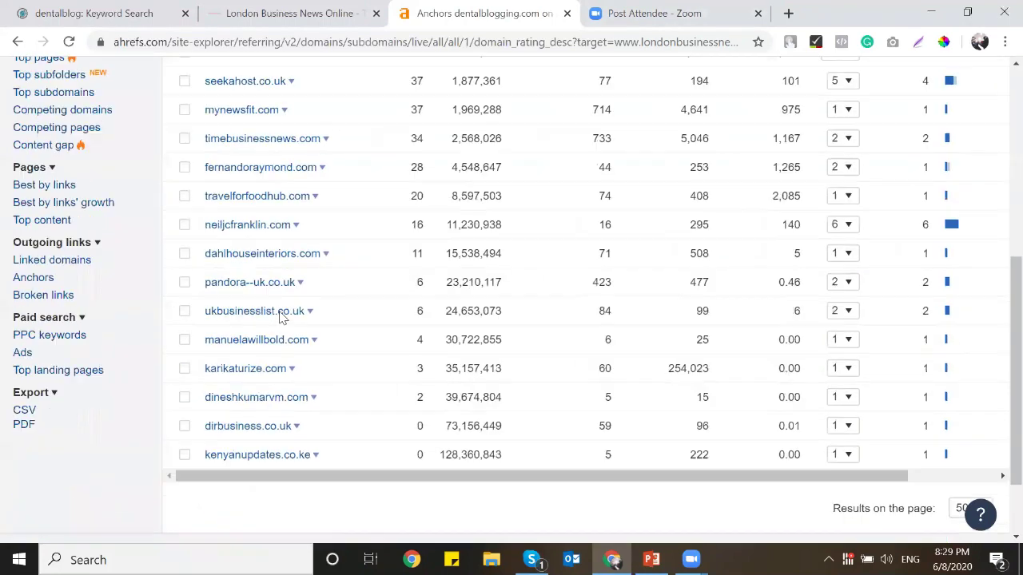
scroll(471, 345, "up", 3)
scroll(35, 112, "up", 2)
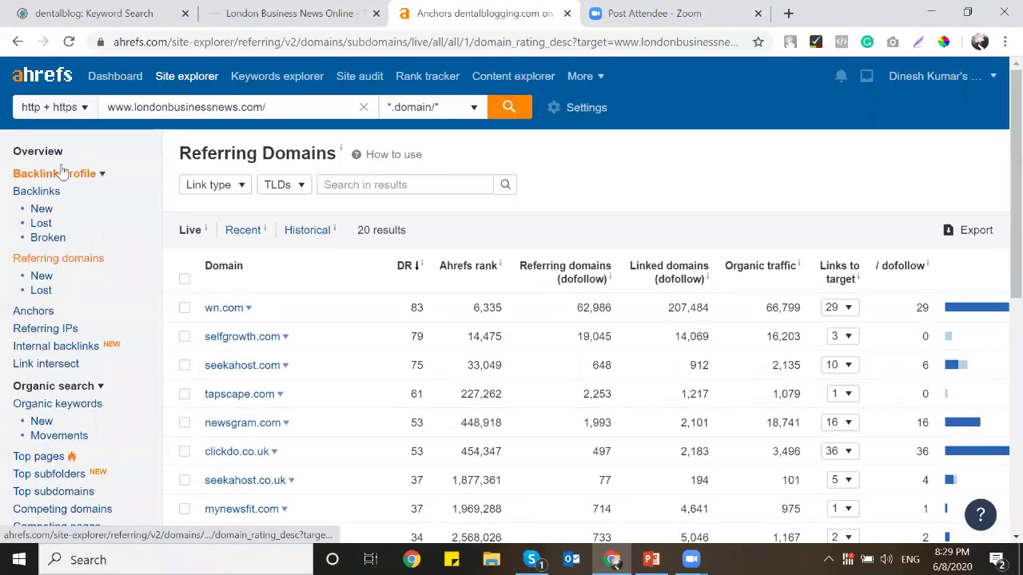
left_click(54, 154)
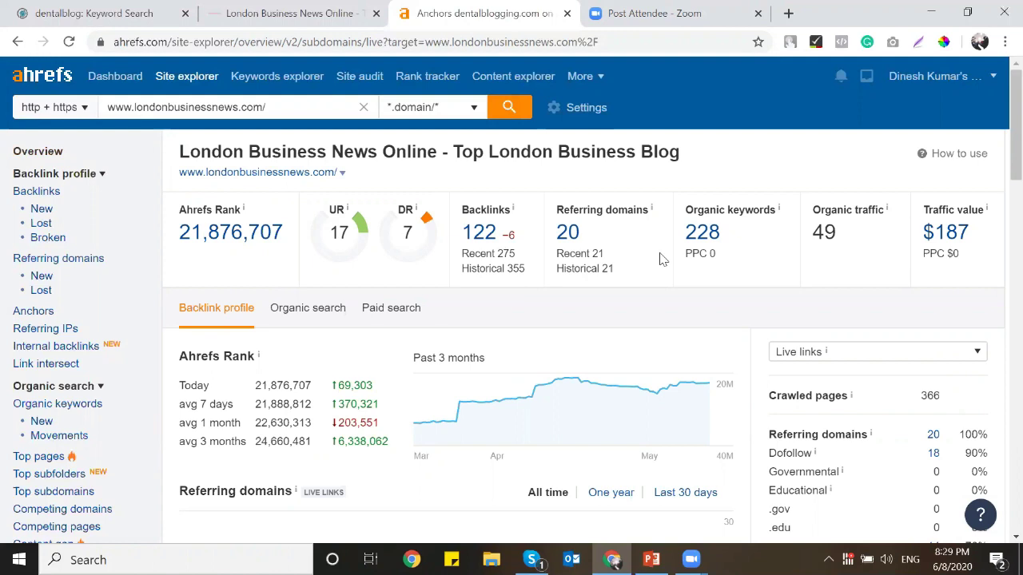
right_click(476, 20)
left_click(751, 99)
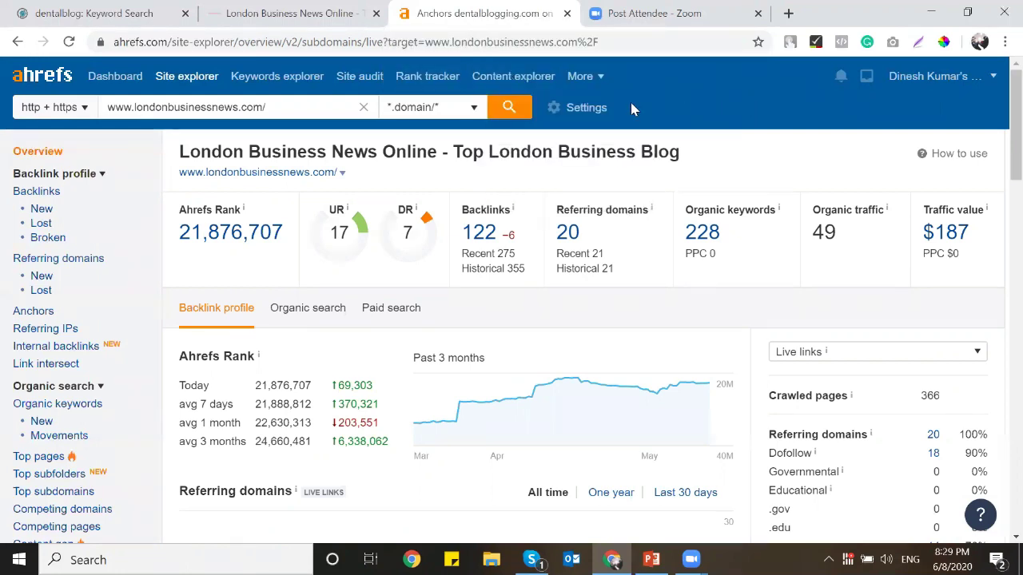
right_click(471, 20)
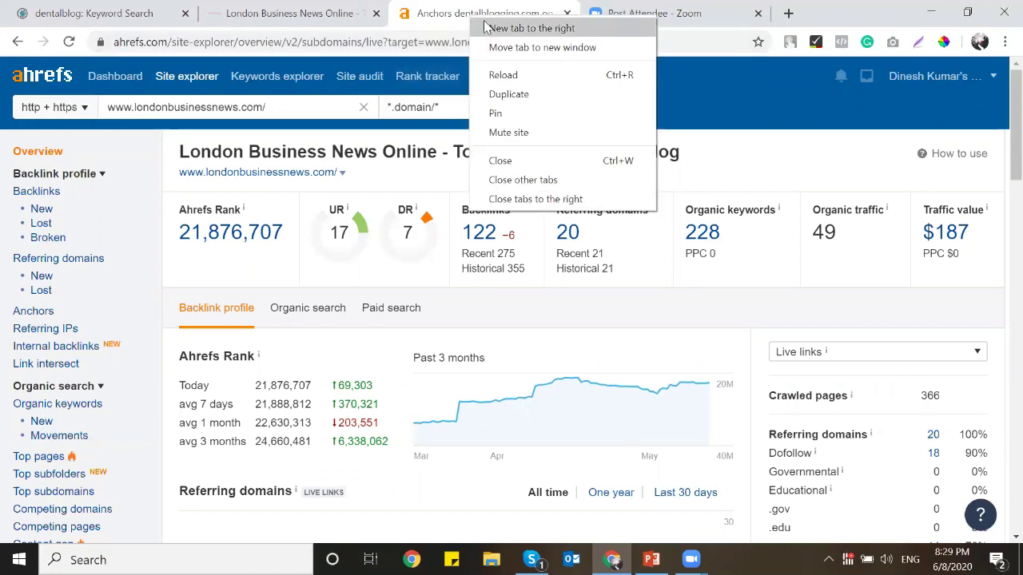
left_click(789, 102)
scroll(592, 133, "down", 2)
scroll(591, 134, "up", 2)
Step: Open the blogrovr.com site in a new browser tab beside the Ahrefs one
right_click(494, 17)
left_click(511, 27)
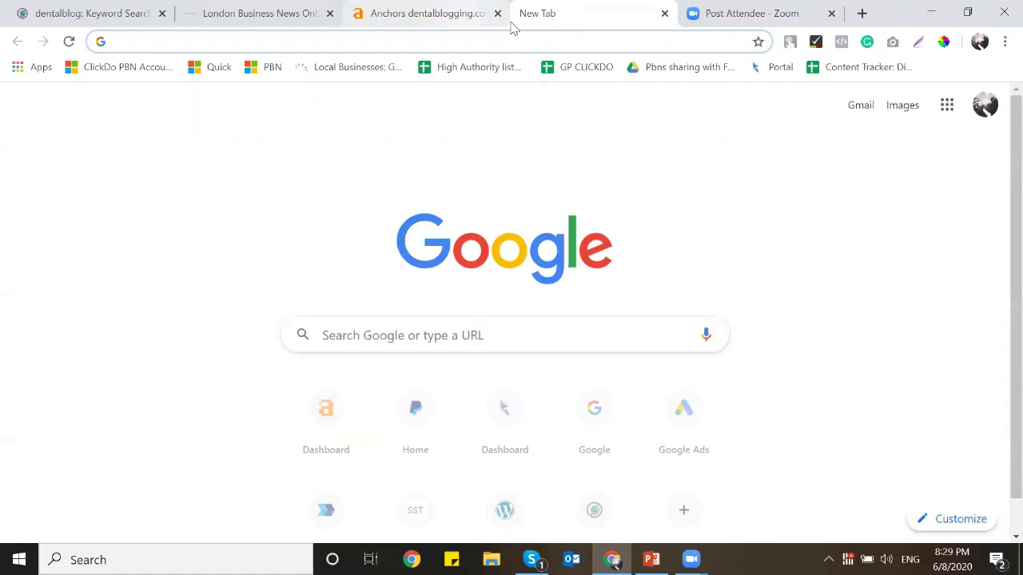
type("blgo")
key("BackSpace")
key("BackSpace")
type("ogo")
key("BackSpace")
key("Down")
key("Down")
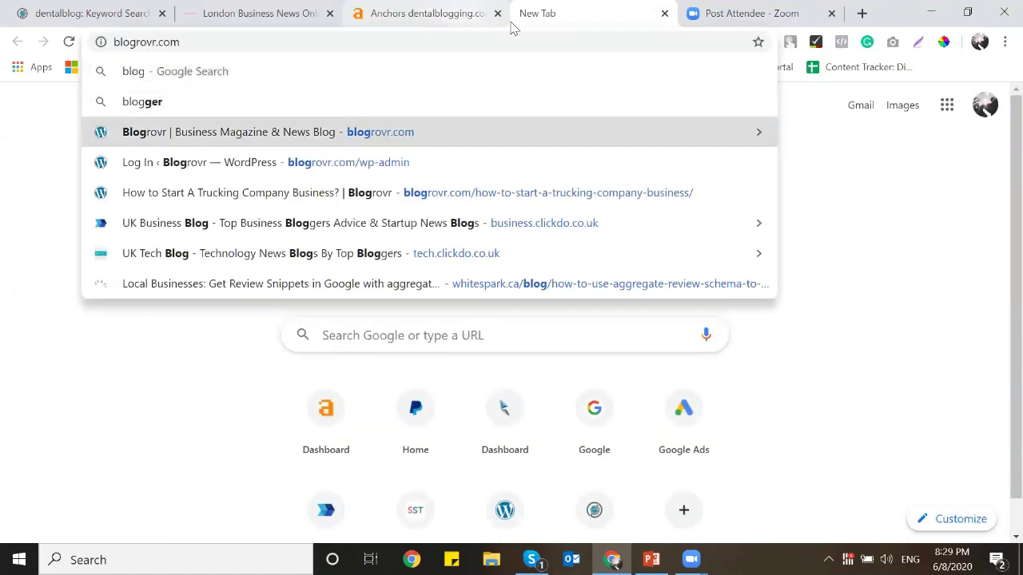
key("Return")
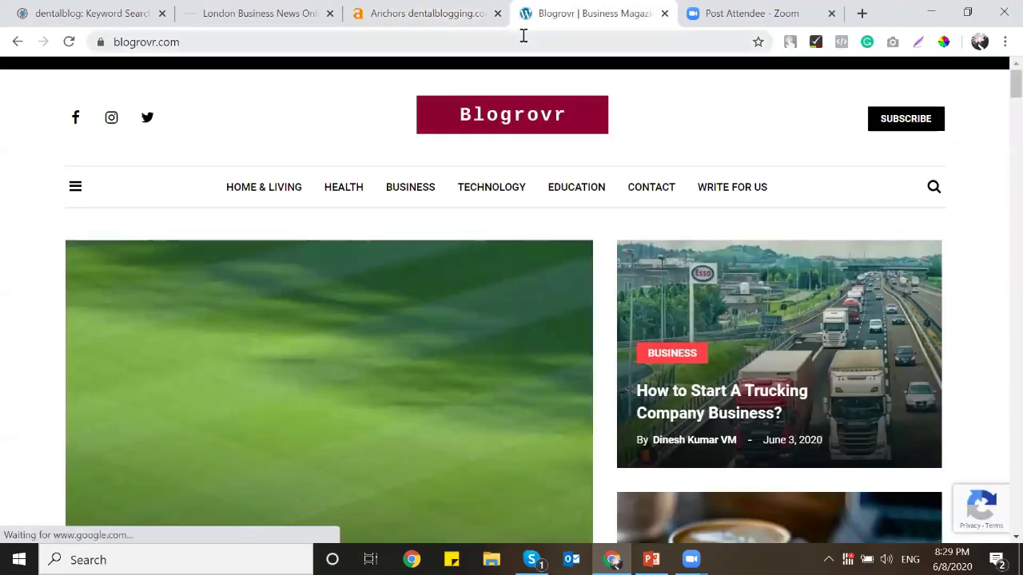
Step: Copy the address of blogrovr.com and analyse it in Ahrefs Site Explorer
left_click(524, 35)
key("ctrl+c")
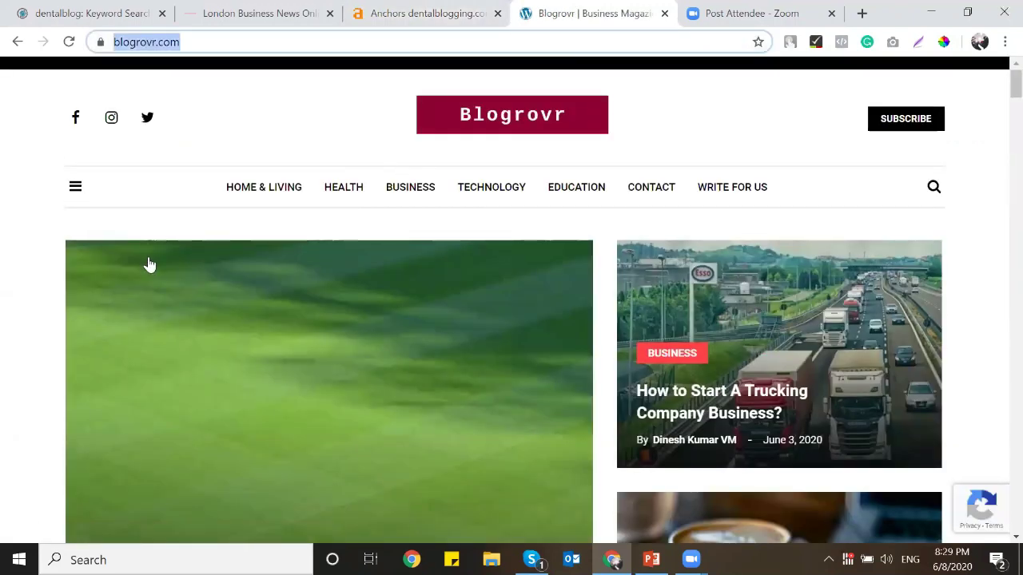
scroll(176, 268, "down", 10)
scroll(623, 363, "down", 10)
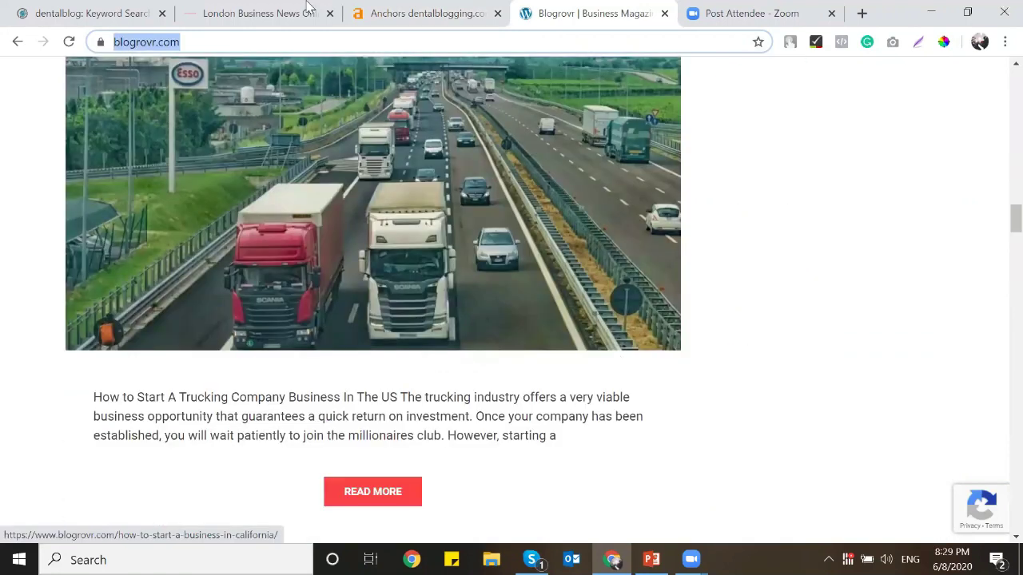
left_click(288, 11)
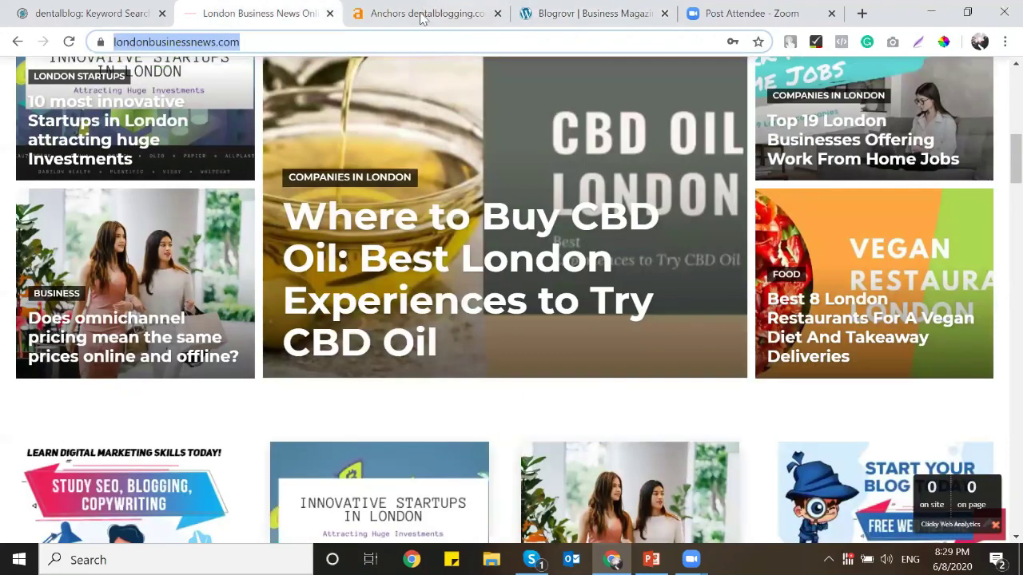
key("ctrl+Tab")
triple_click(296, 106)
key("ctrl+v")
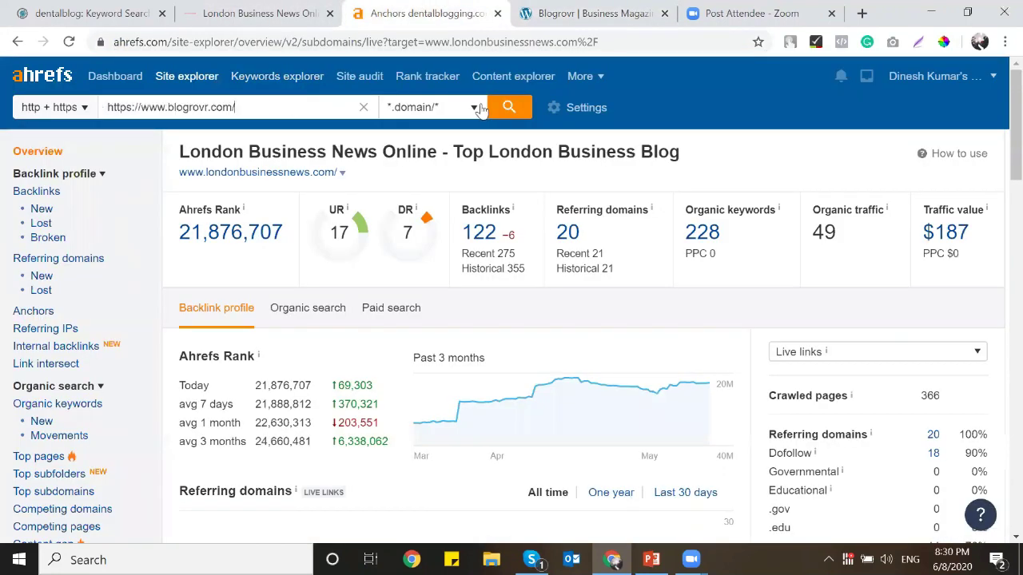
left_click(516, 109)
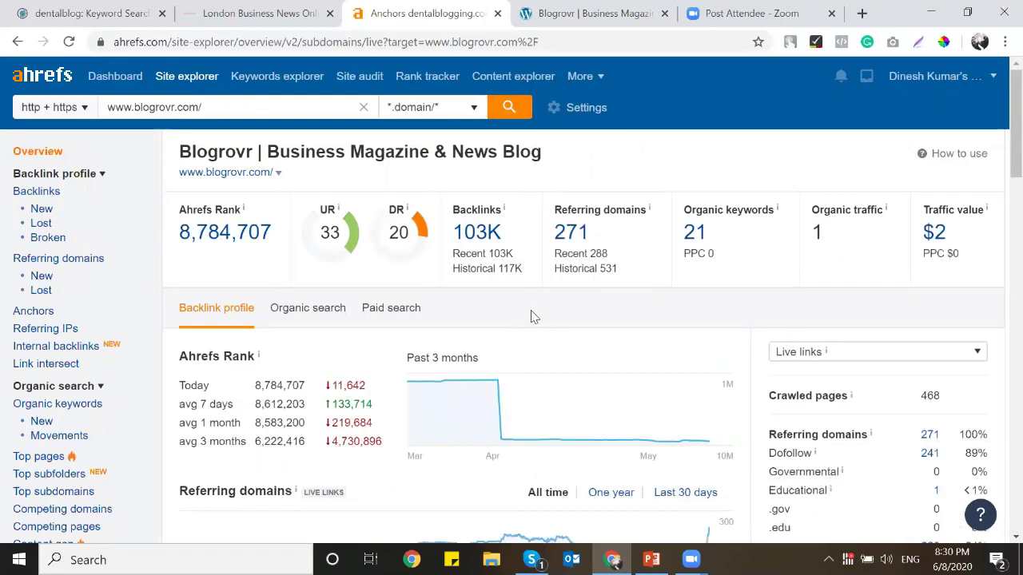
Step: Examine blogrovr.com's backlink profile, new keywords and organic keywords in Ahrefs, and return to the site's overview
scroll(92, 196, "down", 3)
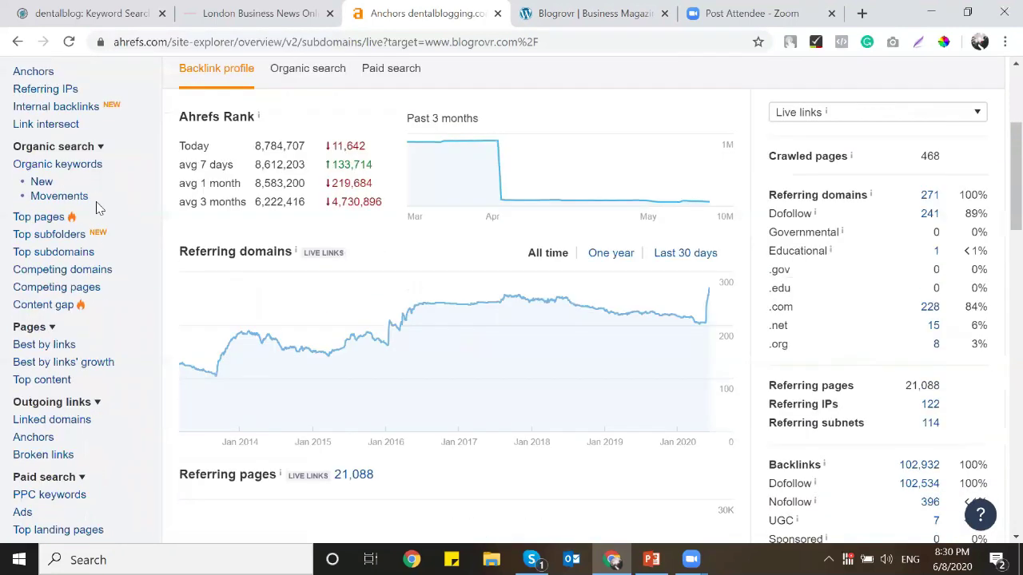
scroll(108, 195, "up", 1)
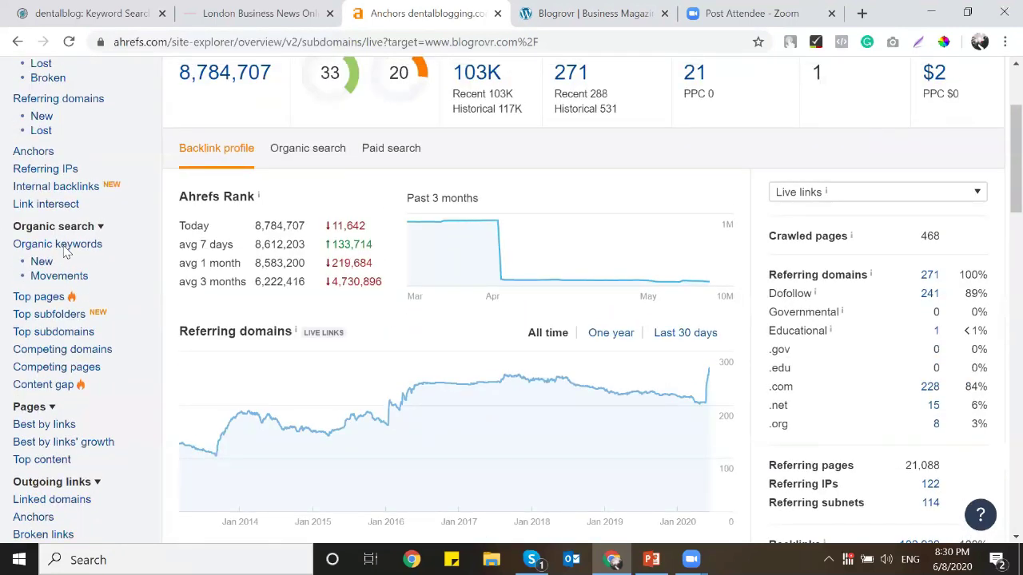
left_click(42, 261)
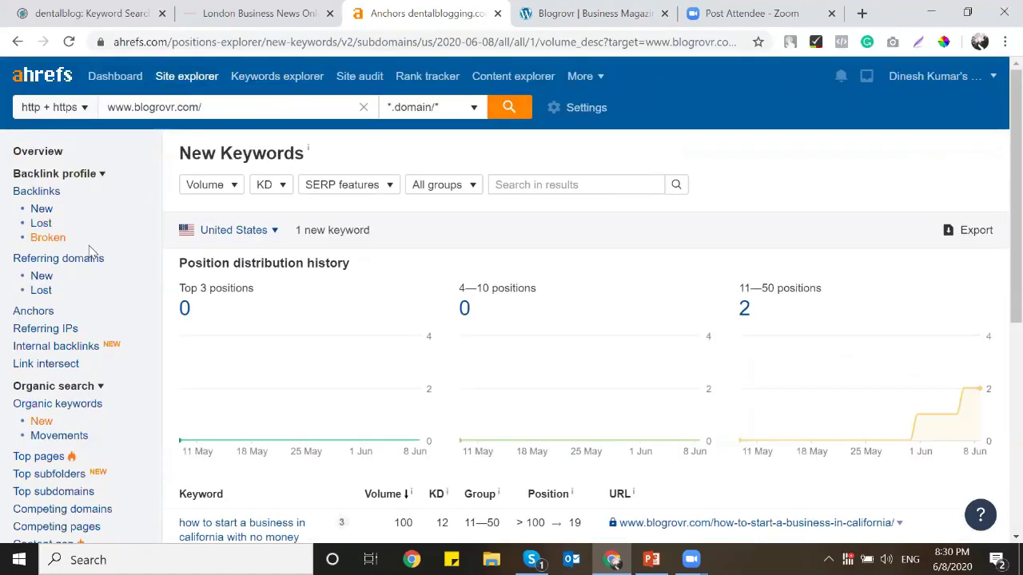
left_click(64, 404)
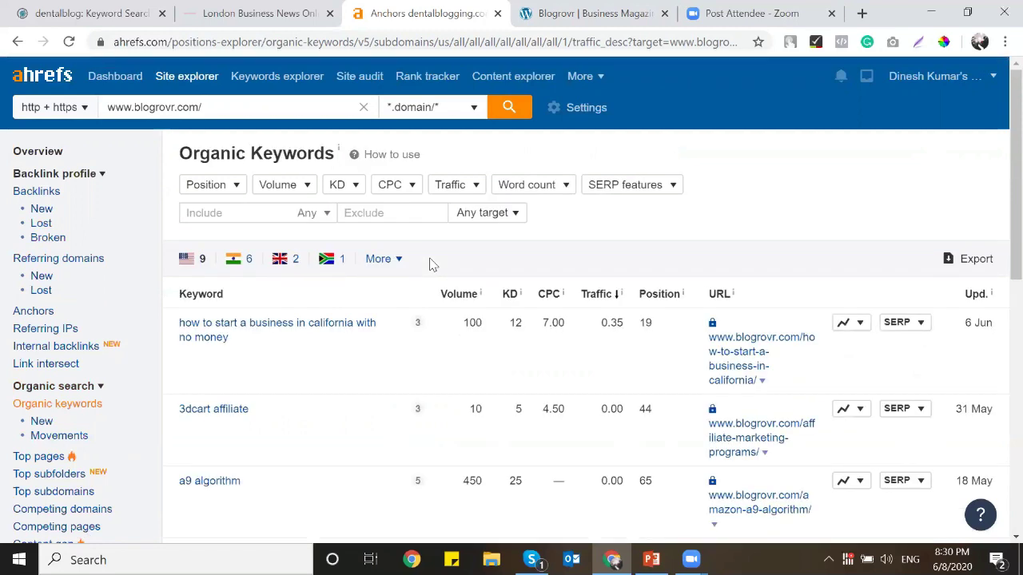
scroll(432, 264, "down", 1)
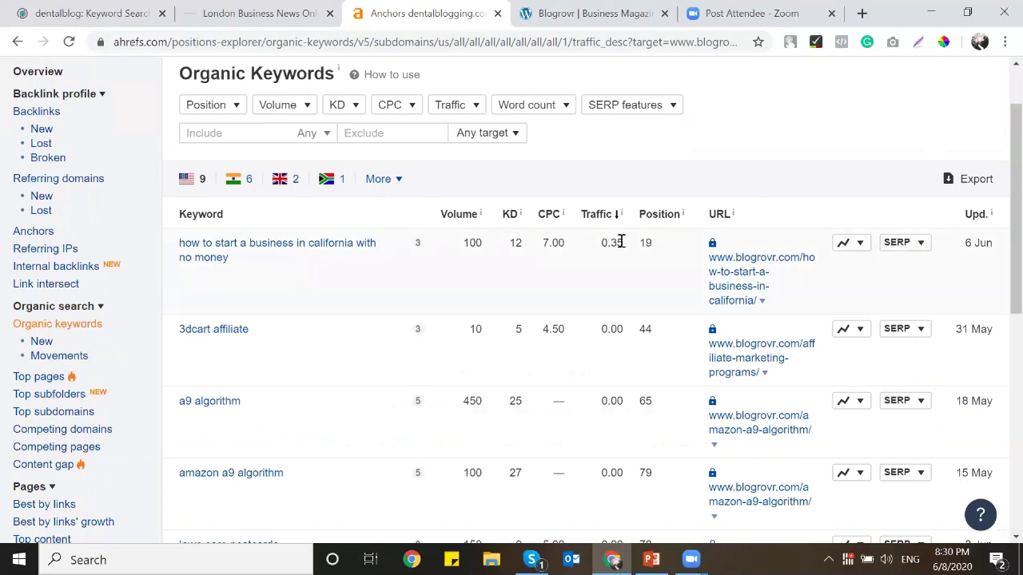
scroll(435, 266, "down", 2)
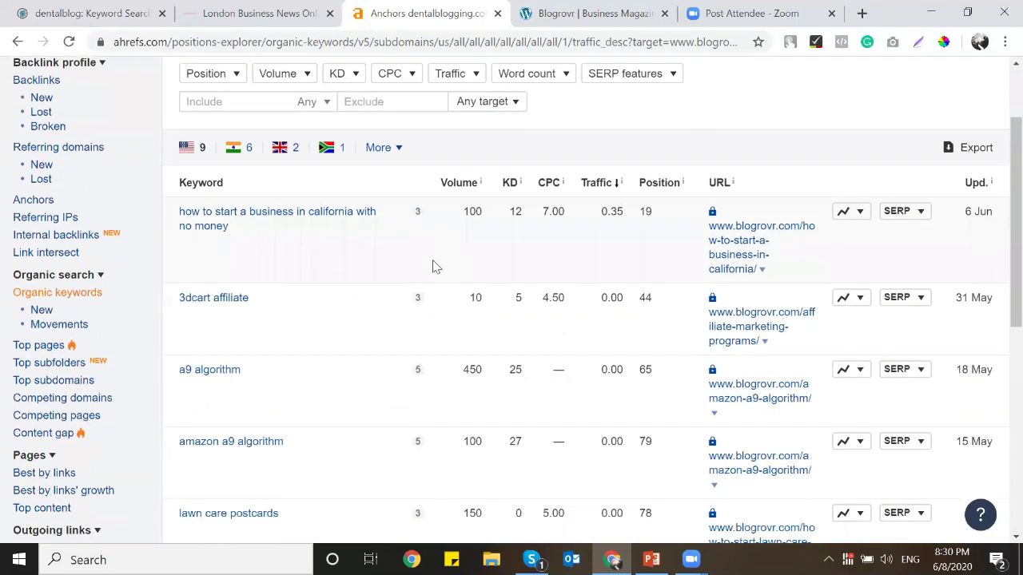
scroll(436, 266, "up", 3)
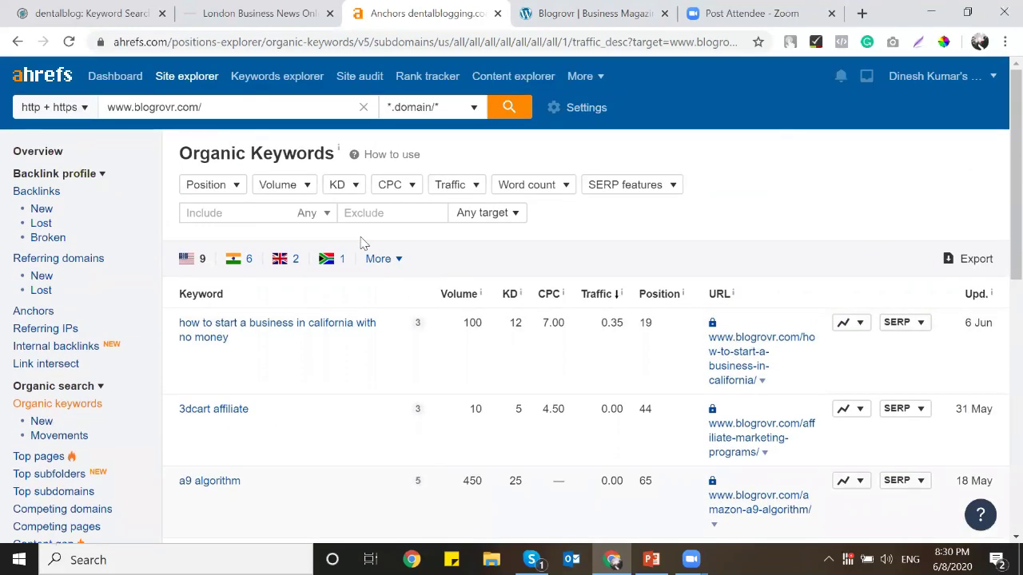
left_click(46, 156)
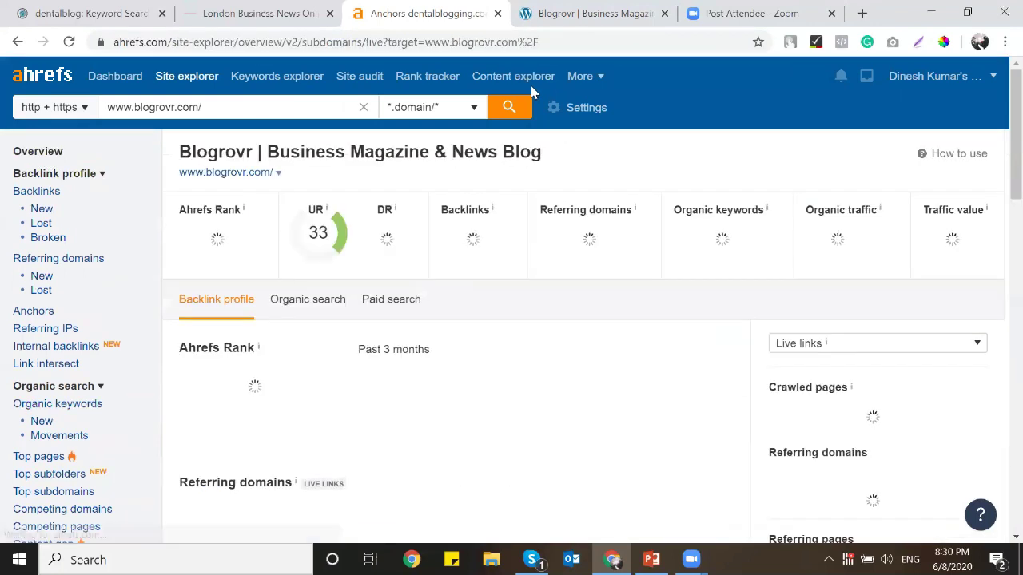
Step: Review the blogrovr.com homepage alongside londonbusinessnews.com, and return to the Ahrefs overview of blogrovr.com
left_click(584, 12)
scroll(338, 283, "up", 15)
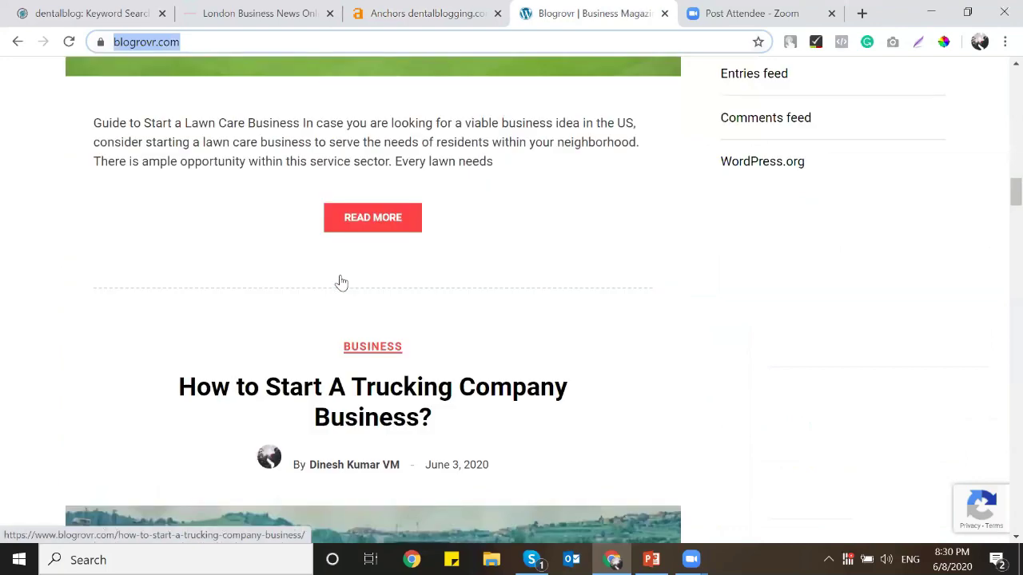
key("Return")
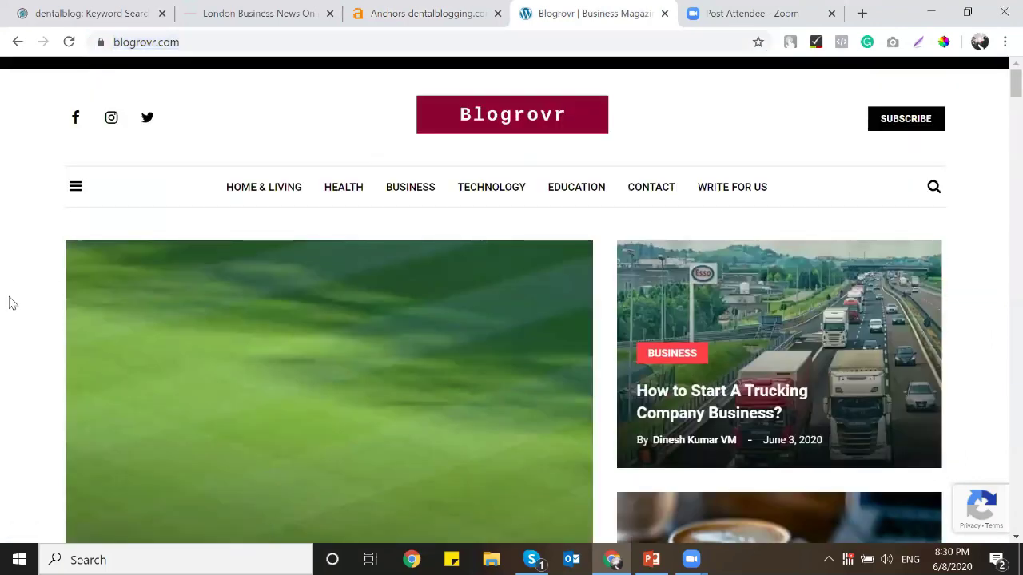
scroll(473, 207, "down", 1)
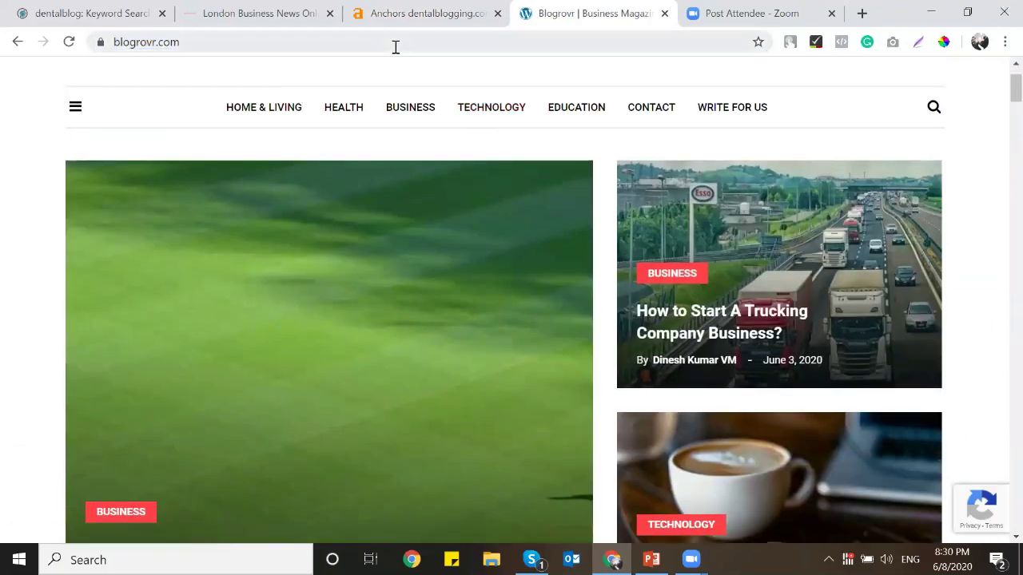
left_click(395, 46)
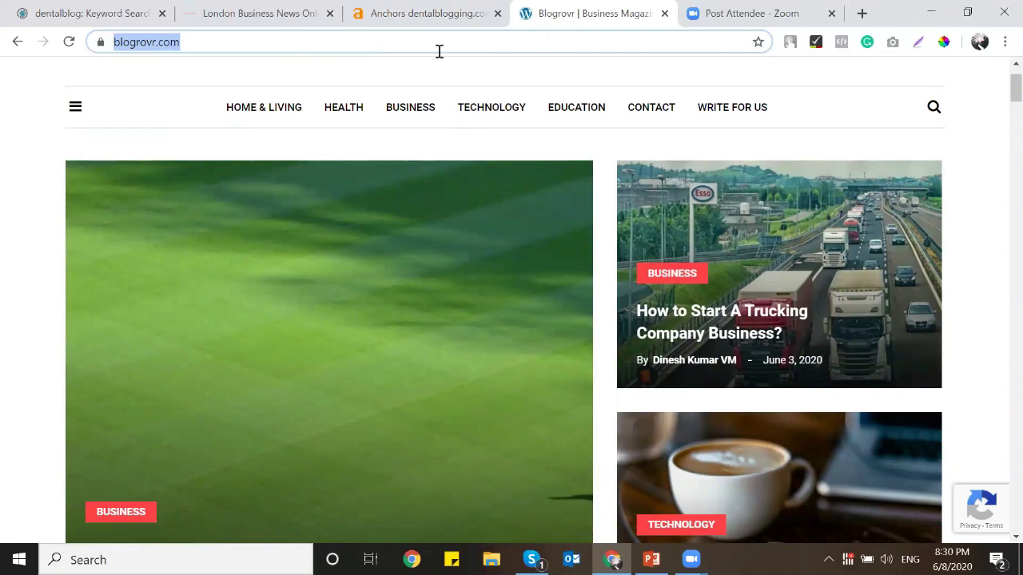
left_click(218, 11)
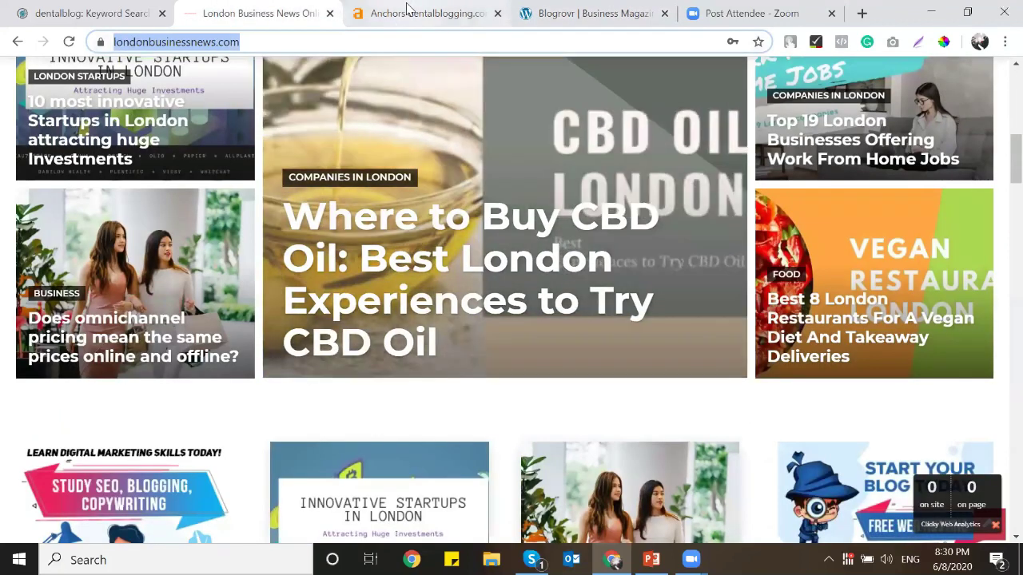
left_click(409, 11)
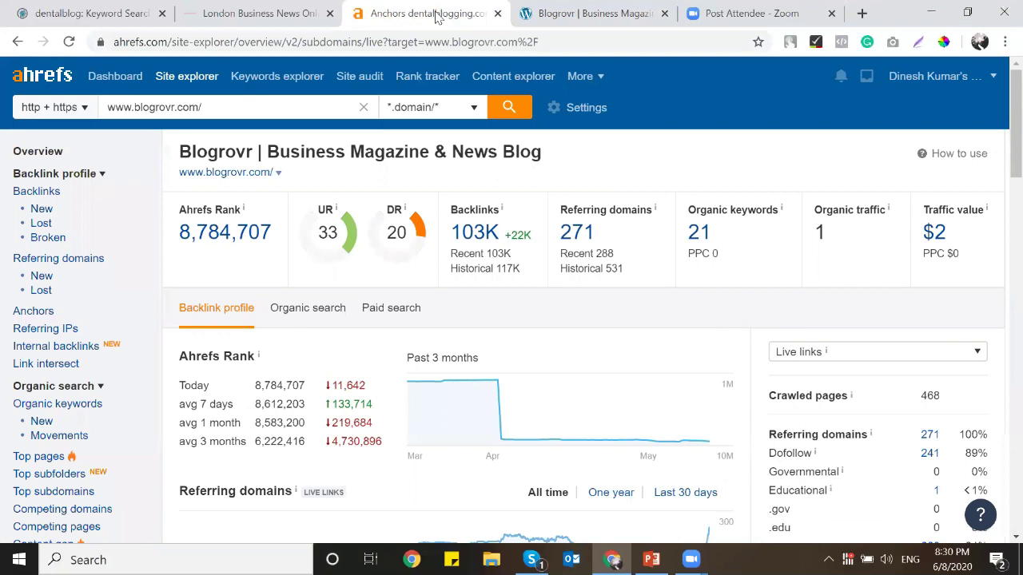
Step: Open the entrepreneurstoolkit.org site in a new browser tab beside the Blogrovr one
left_click(541, 16)
right_click(542, 18)
left_click(560, 29)
type("entre")
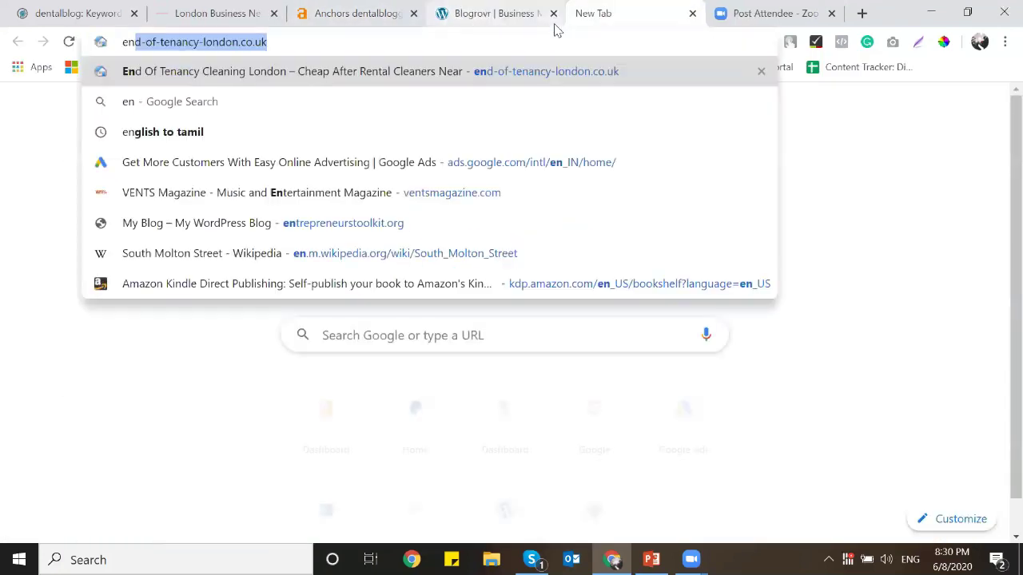
key("Return")
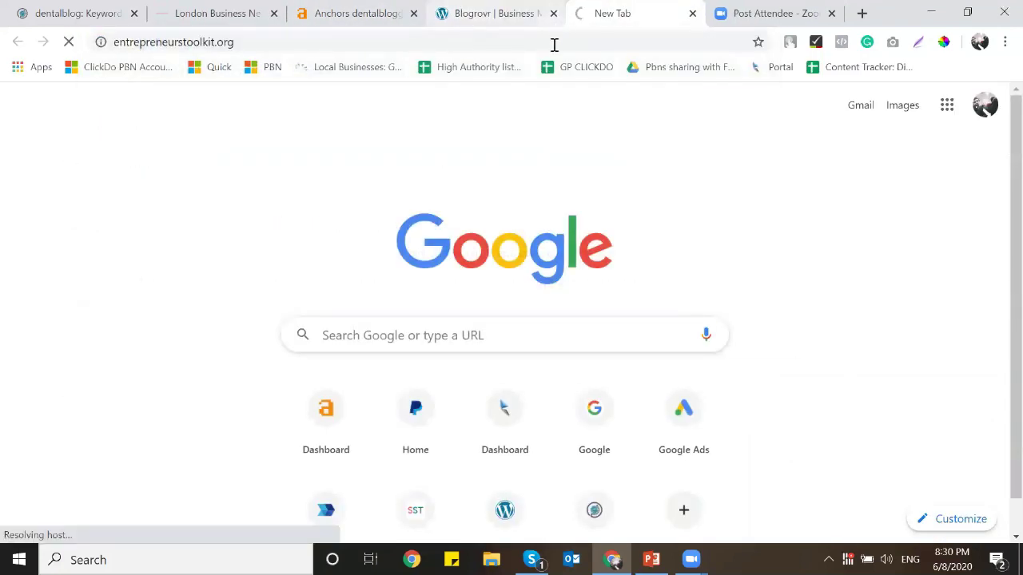
Step: Copy the address of entrepreneurstoolkit.org, glance over its homepage, and analyse the domain in Ahrefs Site Explorer
left_click(554, 45)
key("ctrl+c")
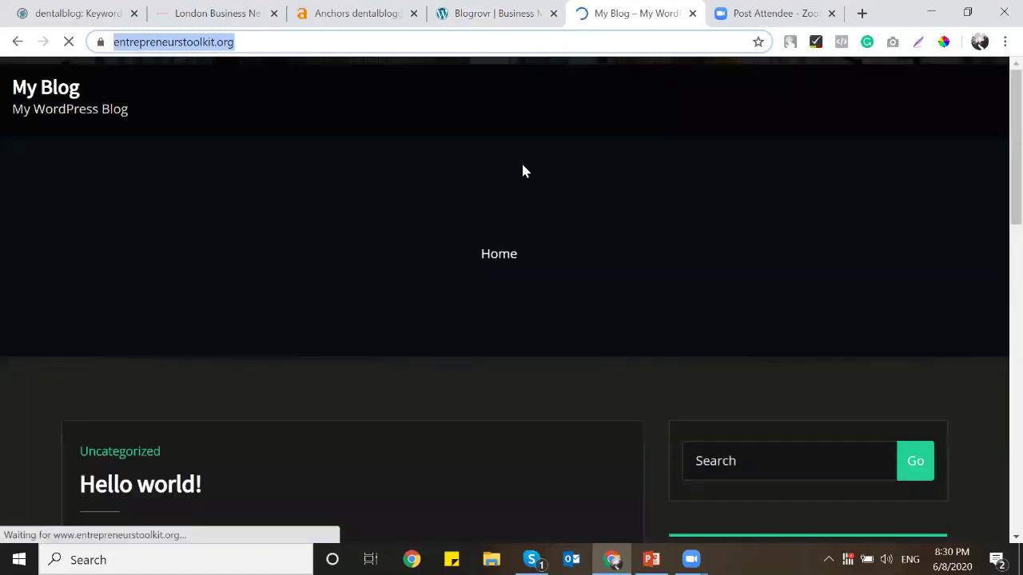
scroll(522, 223, "down", 5)
scroll(523, 232, "up", 5)
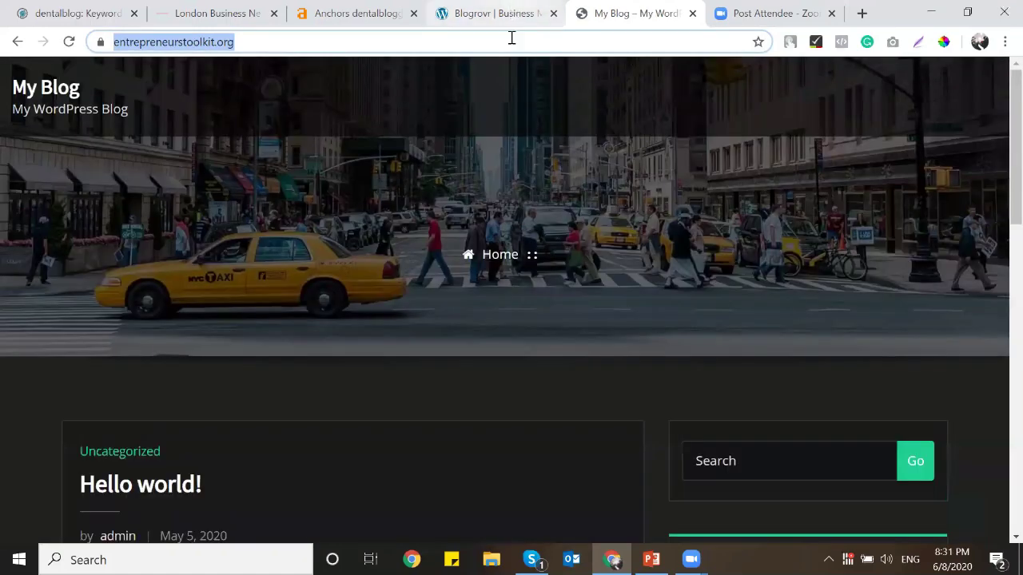
left_click(497, 11)
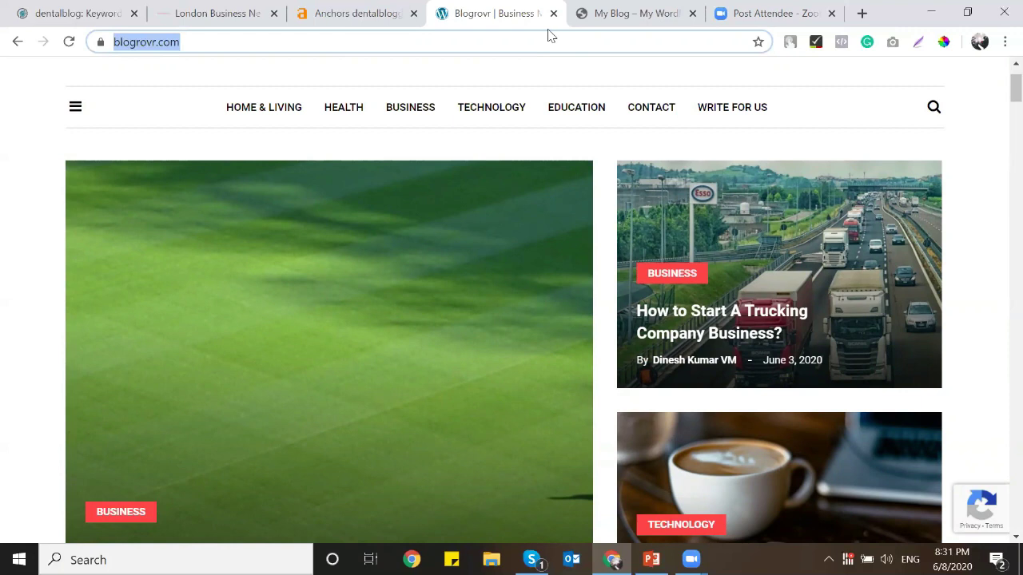
key("ctrl+shift+Tab")
triple_click(240, 107)
key("ctrl+v")
left_click(497, 112)
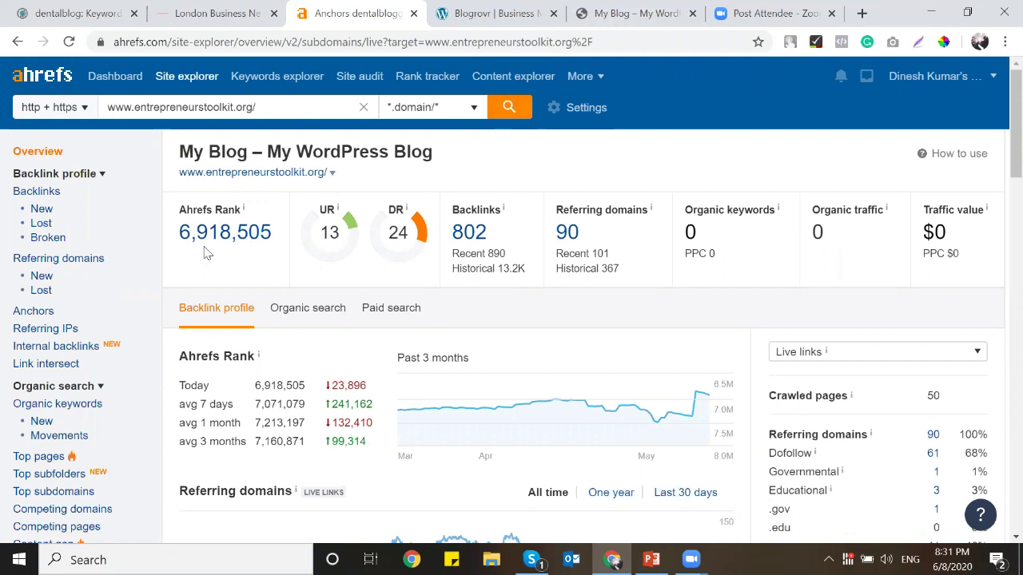
Step: Open the referring domains list of entrepreneurstoolkit.org in Ahrefs and examine the linking sites and their DR
left_click(659, 8)
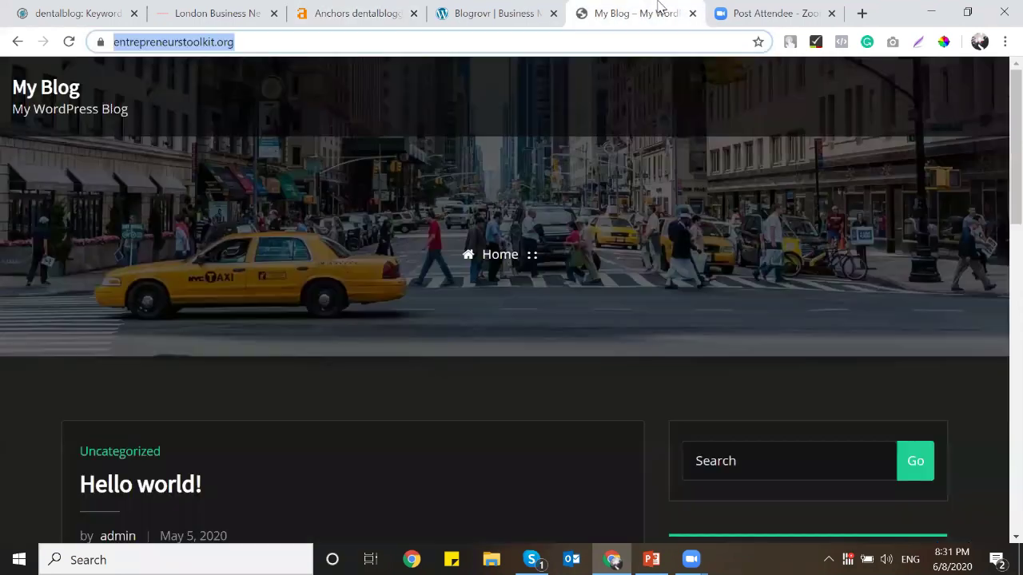
left_click(406, 8)
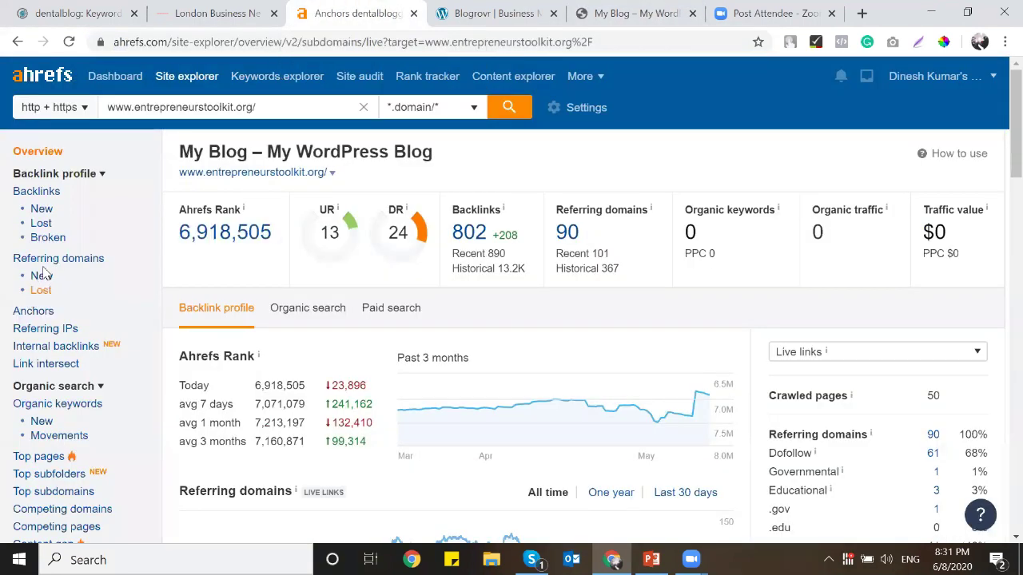
left_click(94, 259)
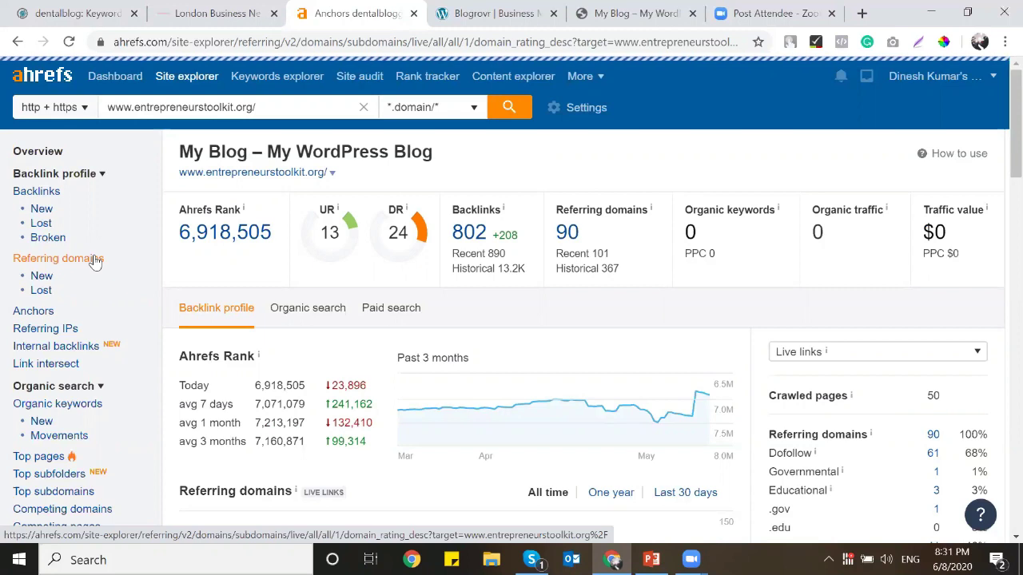
scroll(343, 221, "down", 2)
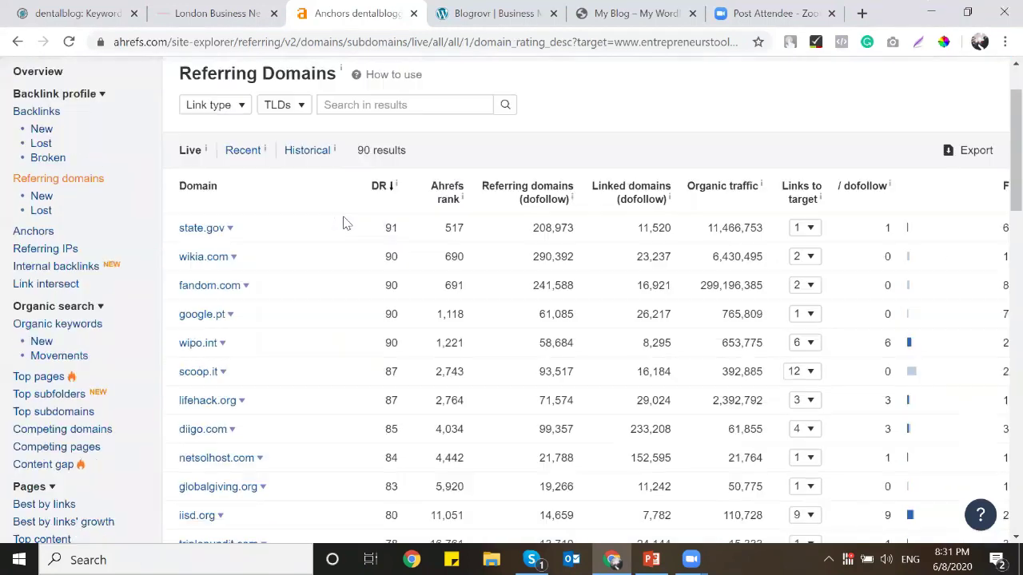
scroll(343, 221, "down", 1)
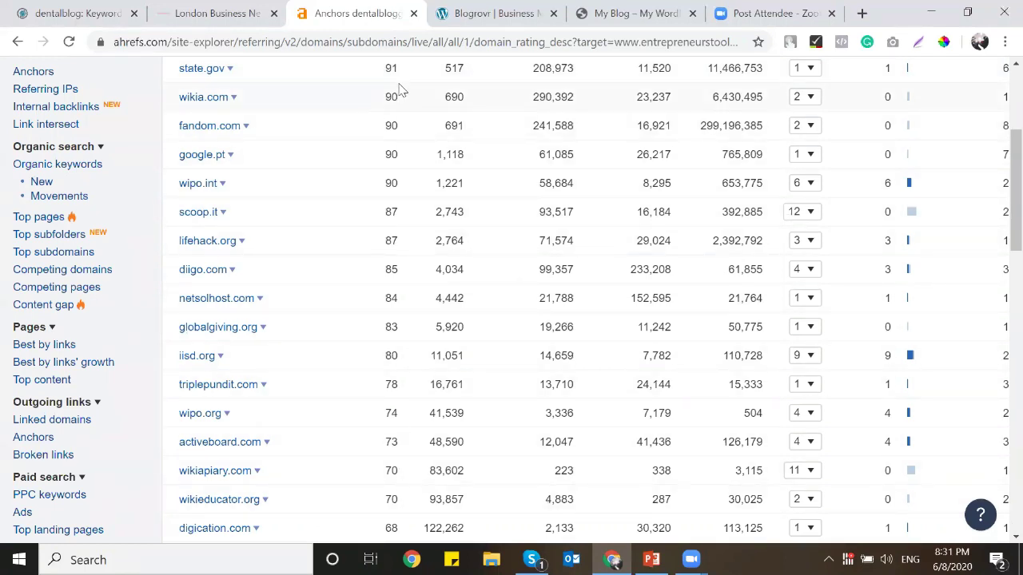
scroll(422, 214, "up", 1)
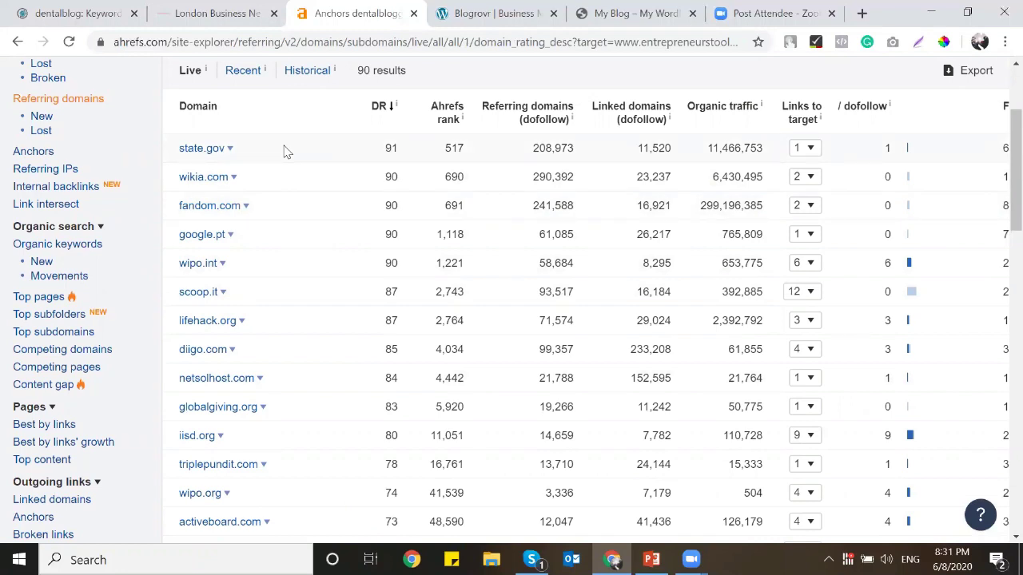
scroll(287, 152, "down", 7)
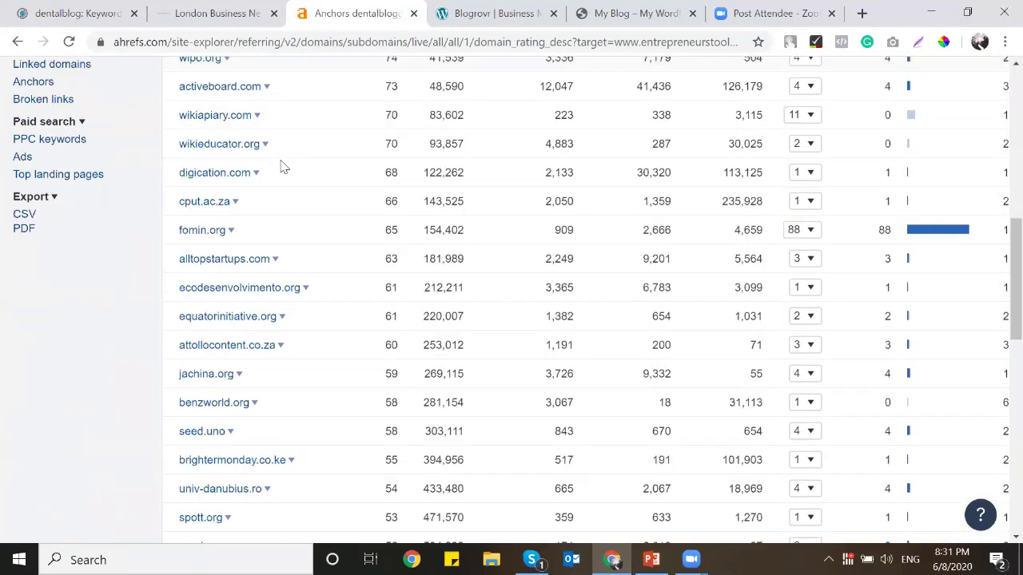
Step: Examine the remaining referring domains of entrepreneurstoolkit.org and consult the domain checklist slide in PowerPoint before returning to Ahrefs
scroll(281, 166, "down", 2)
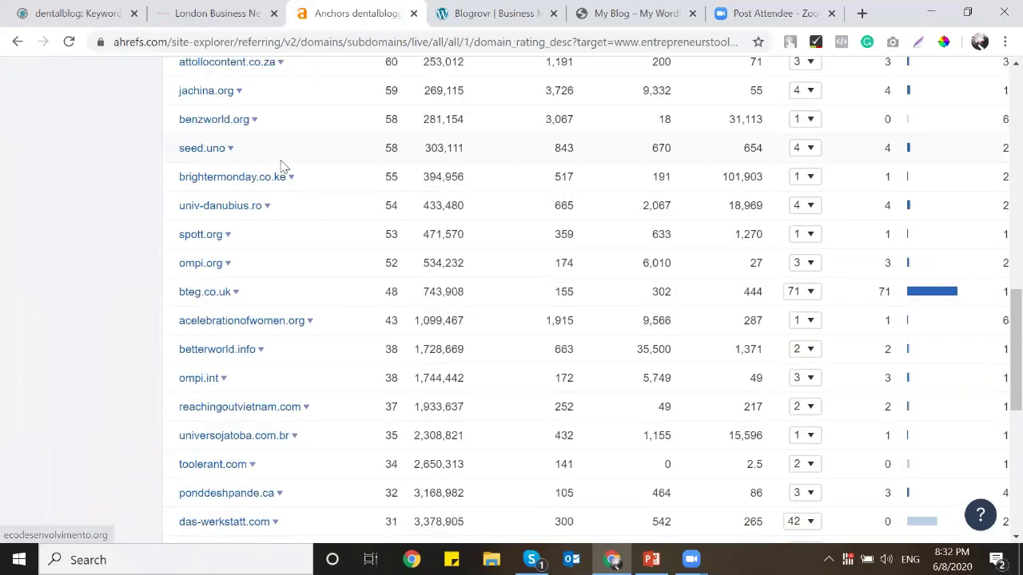
scroll(282, 166, "up", 5)
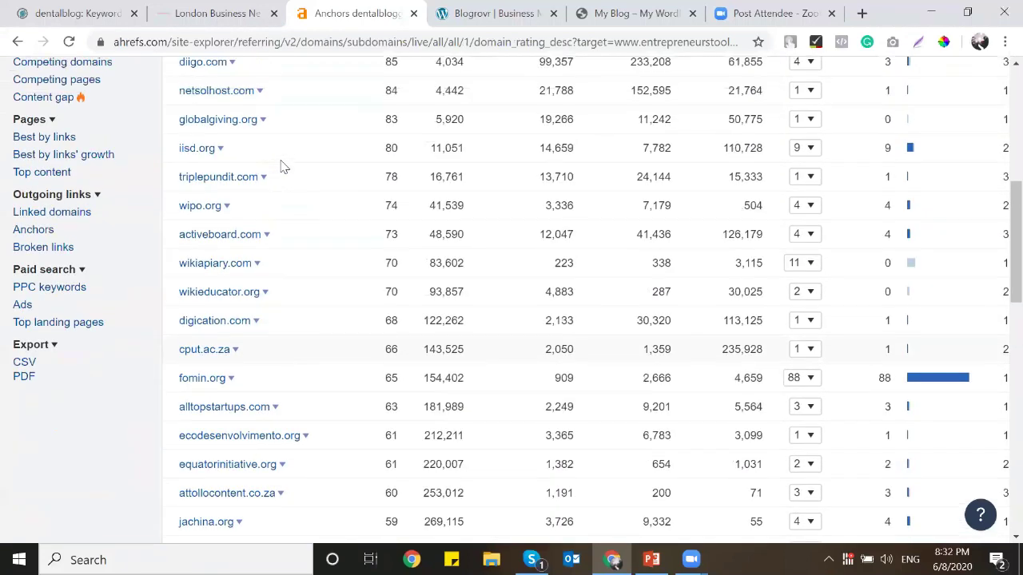
scroll(281, 166, "up", 6)
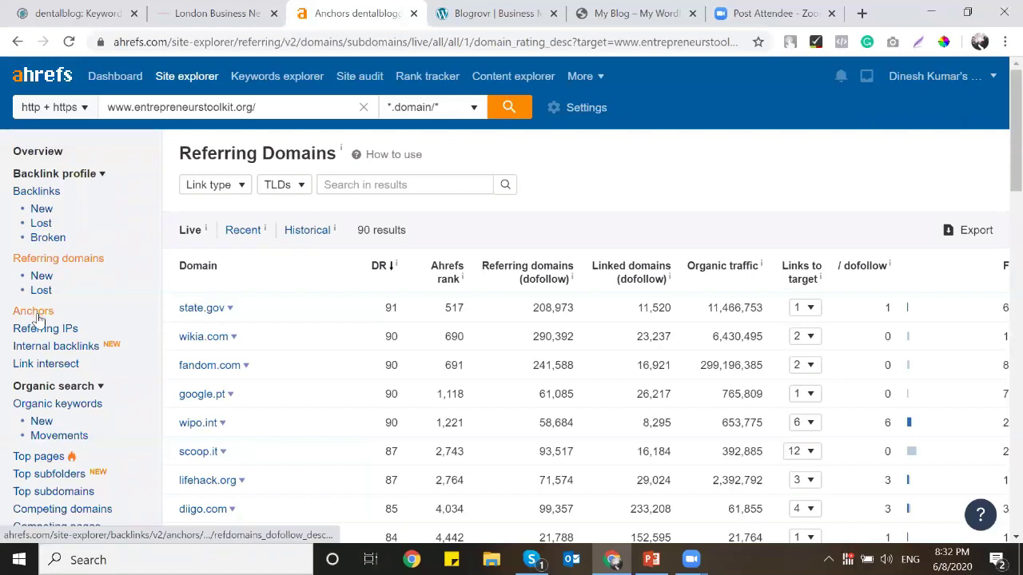
scroll(107, 272, "down", 2)
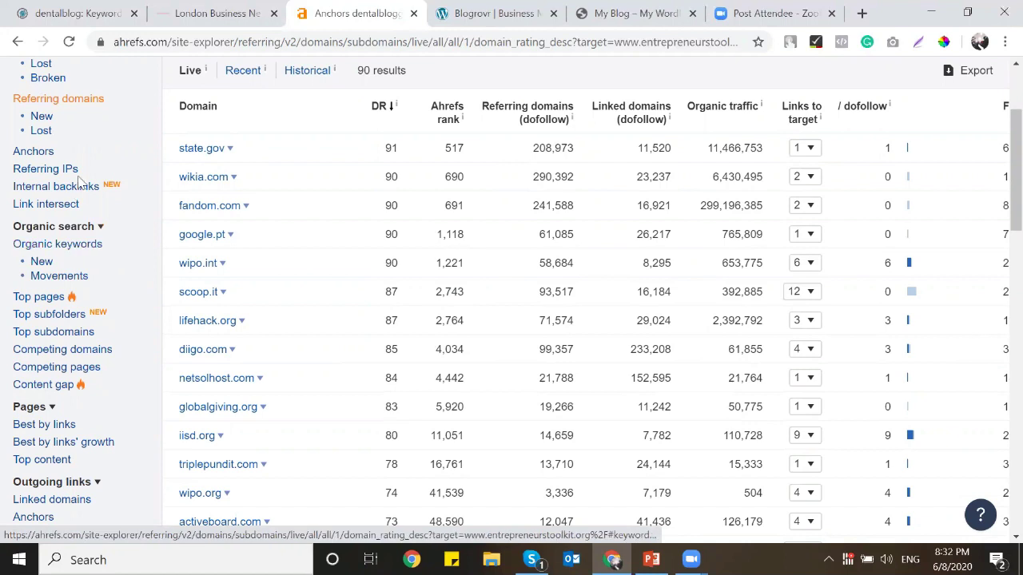
scroll(56, 188, "up", 2)
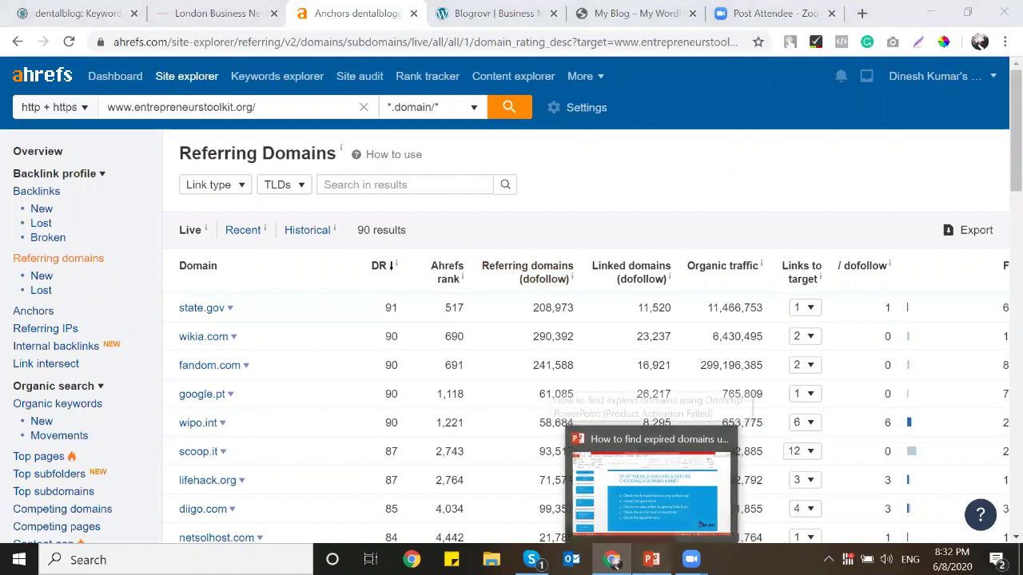
left_click(651, 560)
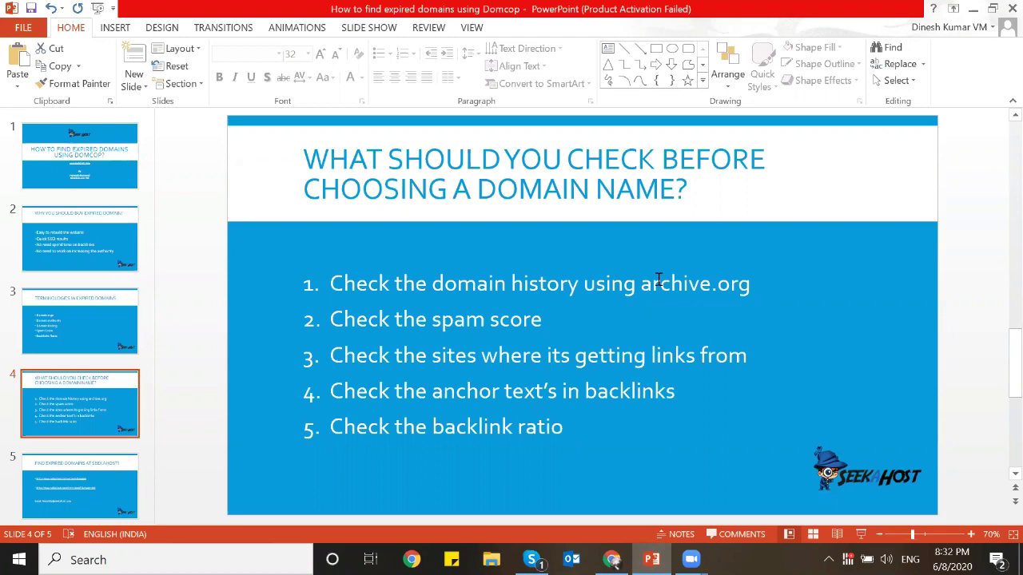
left_click(611, 559)
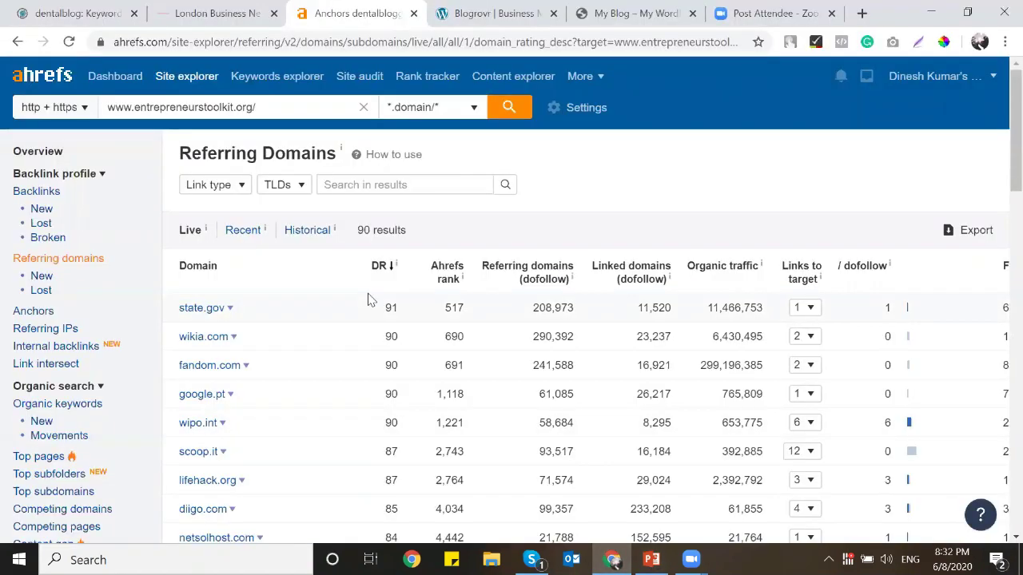
Step: Review the backlinks and anchor texts of entrepreneurstoolkit.org, and return to its Ahrefs overview
scroll(368, 299, "down", 2)
scroll(96, 231, "up", 1)
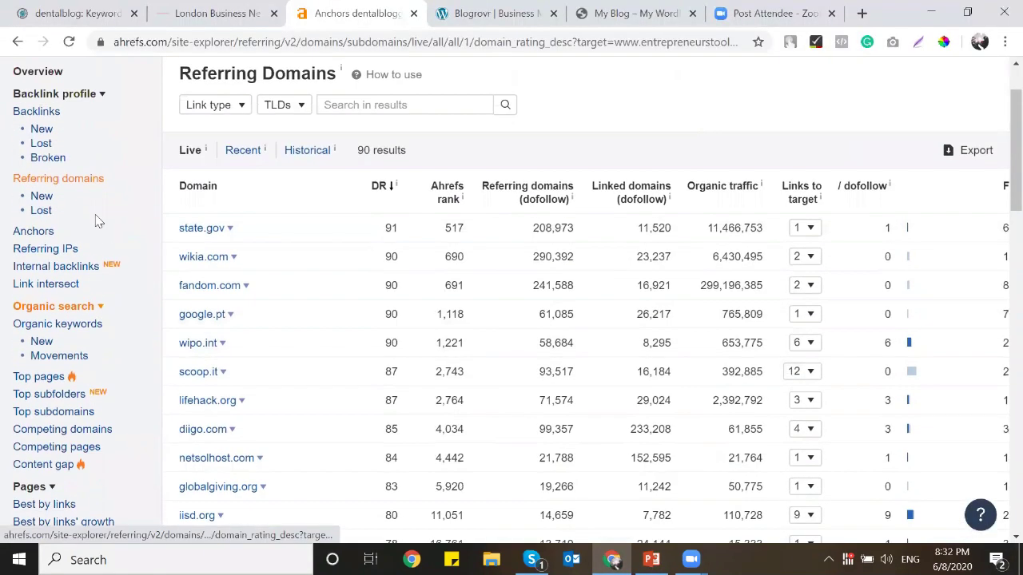
left_click(45, 114)
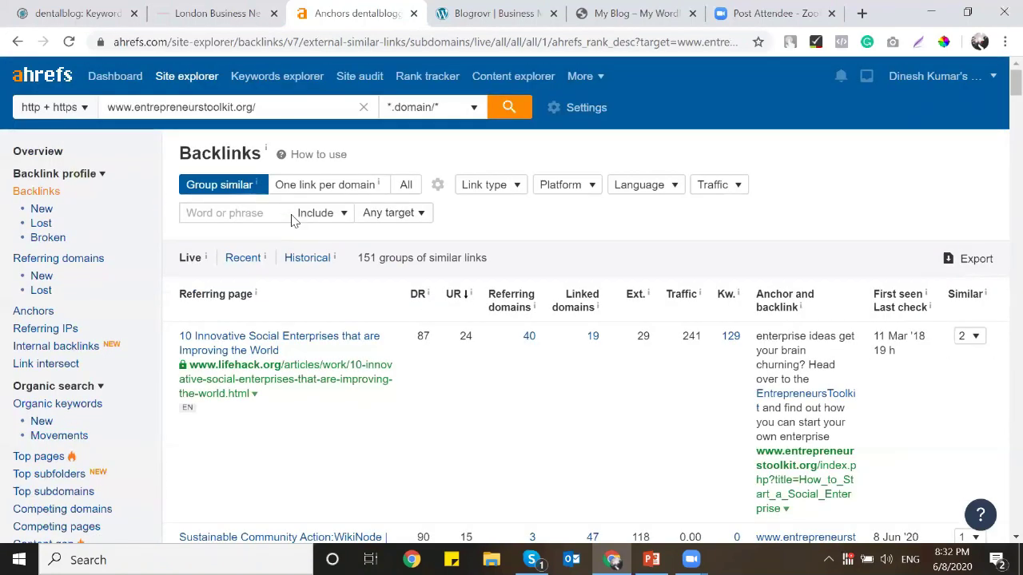
left_click(47, 314)
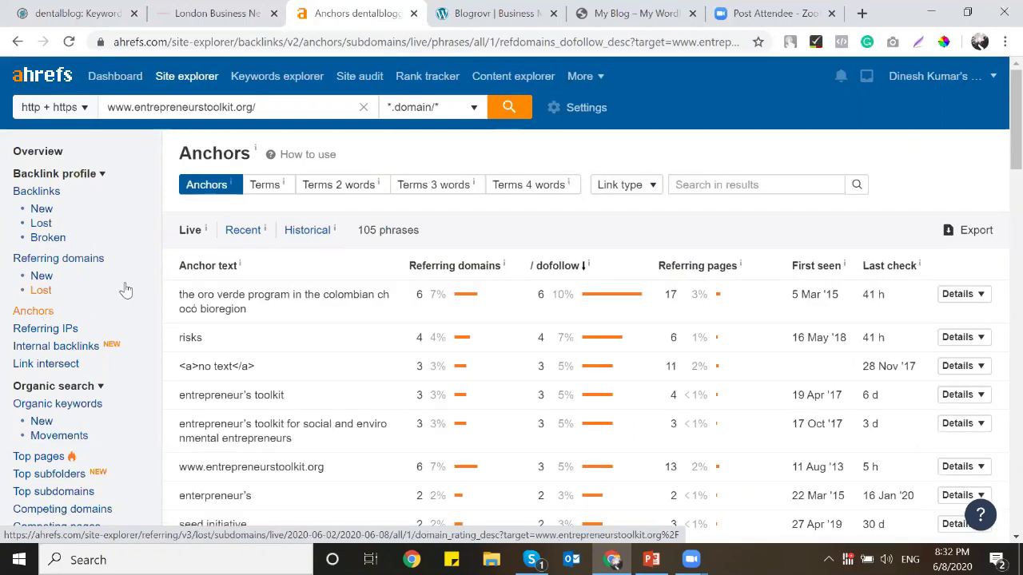
scroll(126, 290, "down", 2)
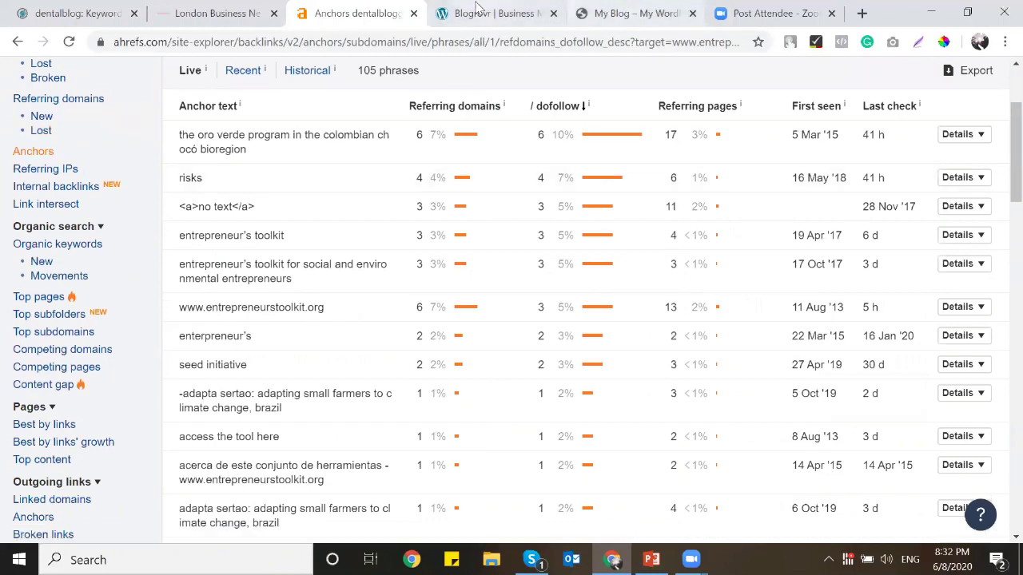
scroll(64, 184, "up", 2)
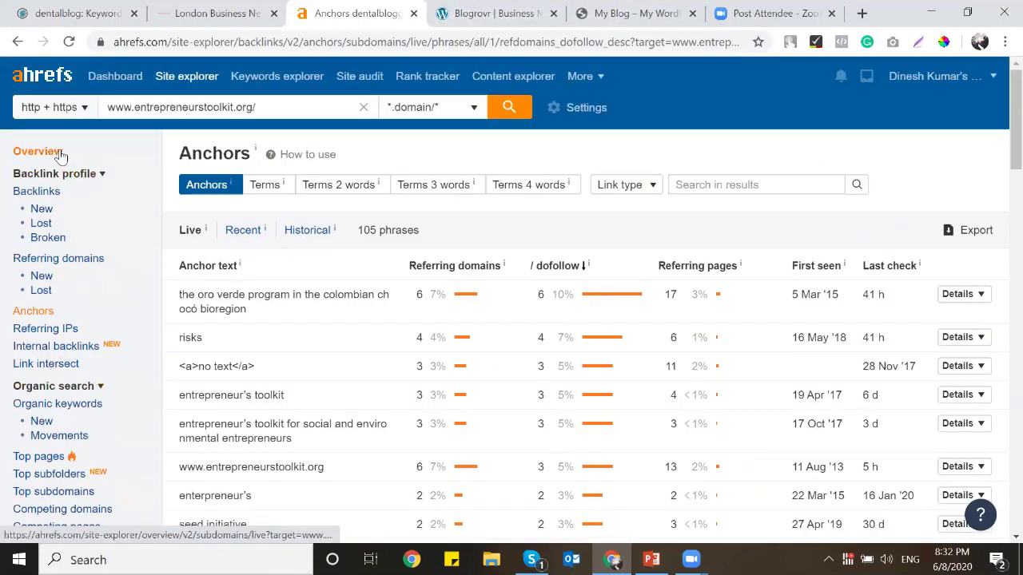
left_click(38, 151)
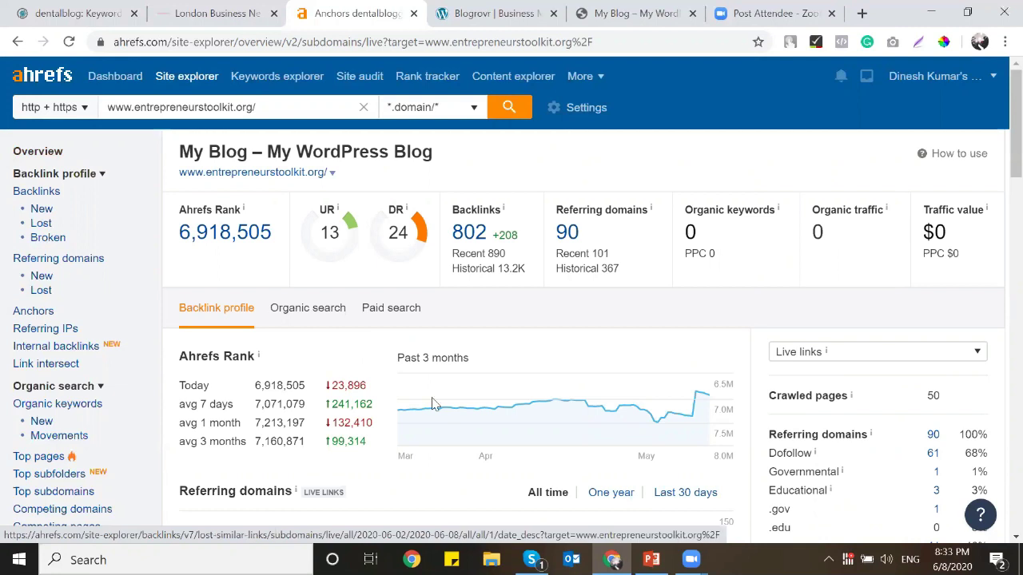
Step: Switch to the DomCop results for dentalblog and consult the domain checklist slide in PowerPoint
left_click(199, 8)
left_click(74, 8)
left_click(219, 11)
left_click(103, 10)
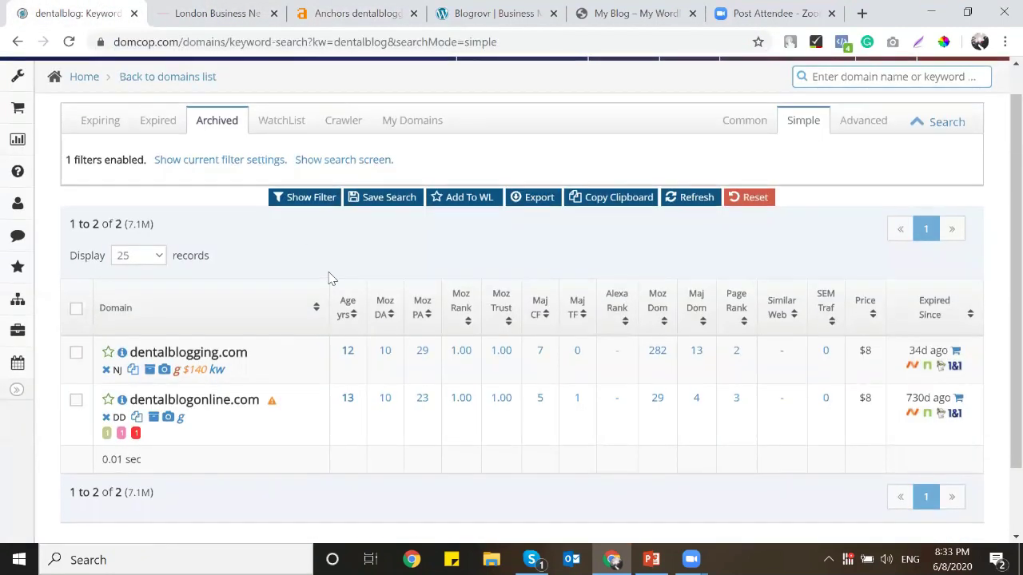
scroll(328, 277, "up", 1)
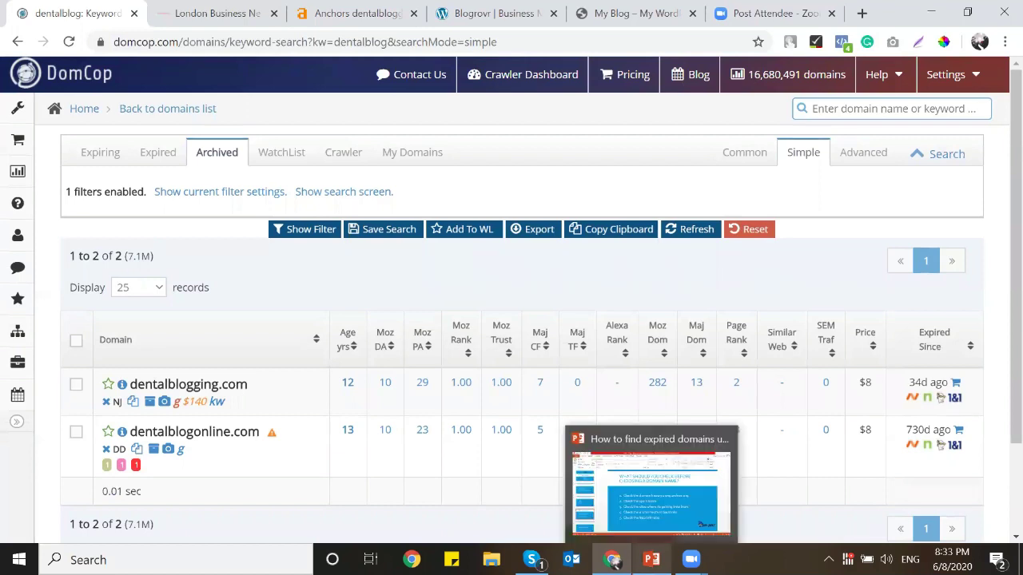
left_click(648, 560)
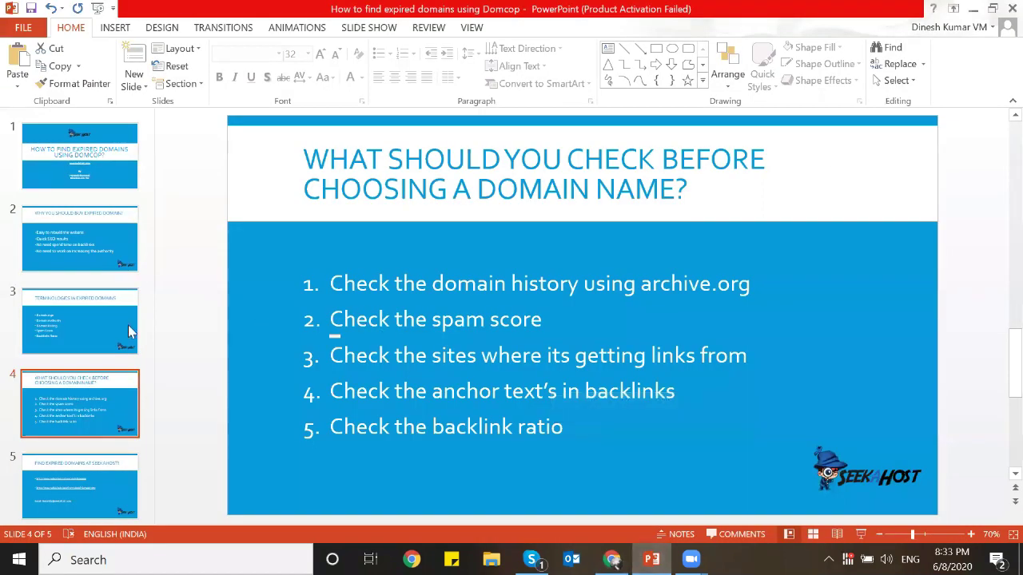
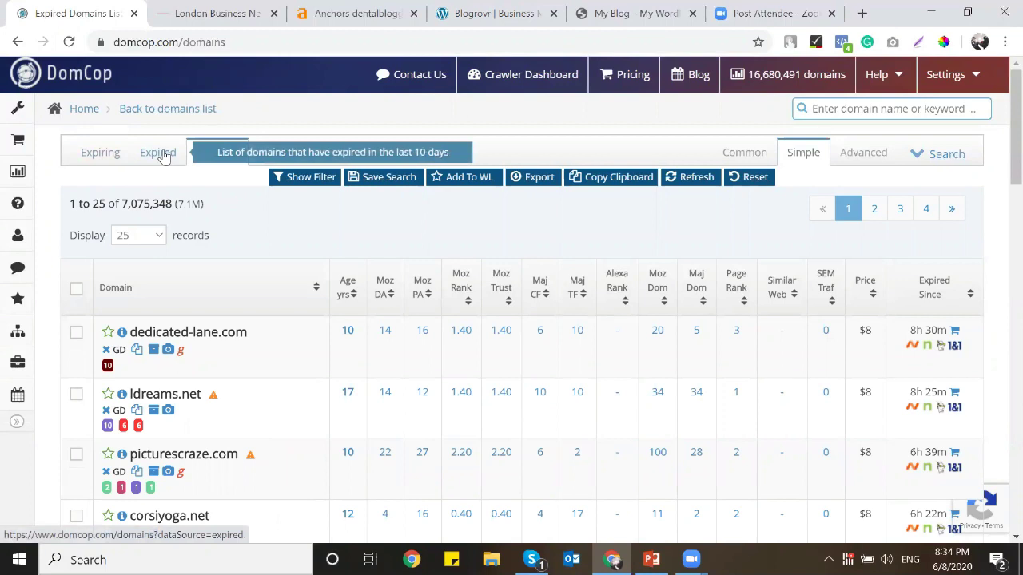
Step: Search DomCop's archived domains for the keyword seo
left_click(89, 112)
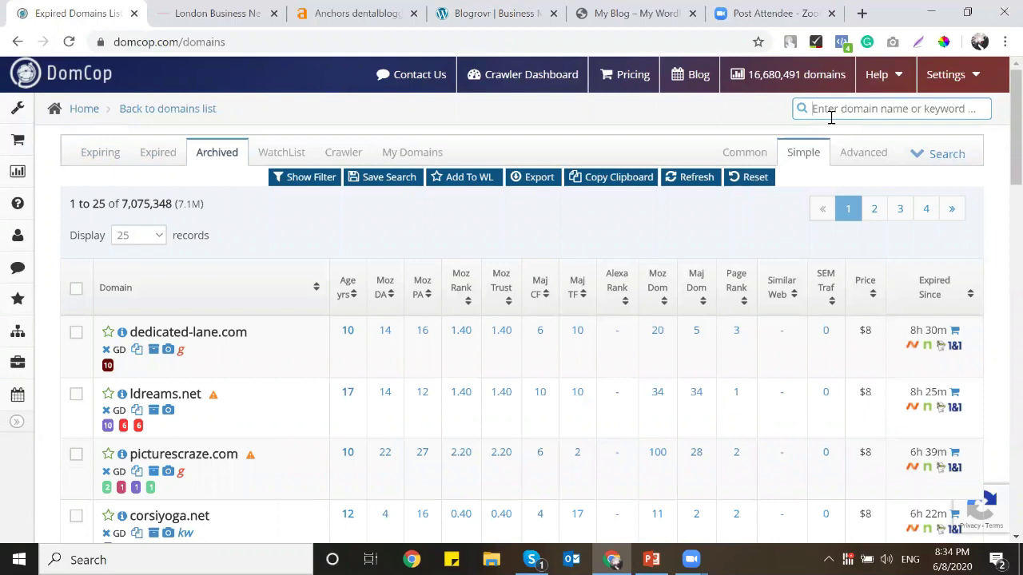
type("seo")
key("Return")
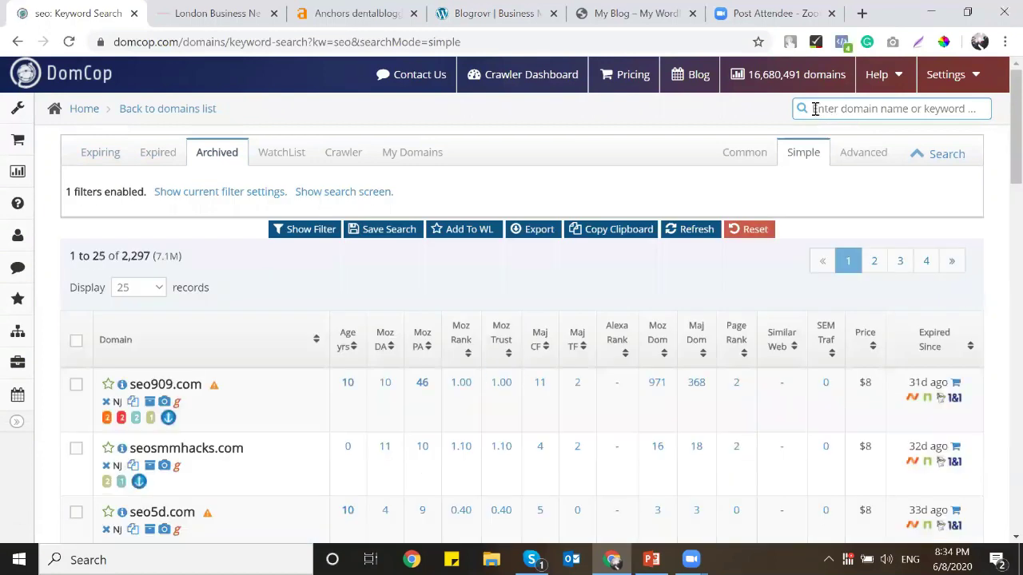
Step: Examine the archived seo domains in DomCop, comparing their age, Moz and Majestic metrics
scroll(413, 279, "down", 1)
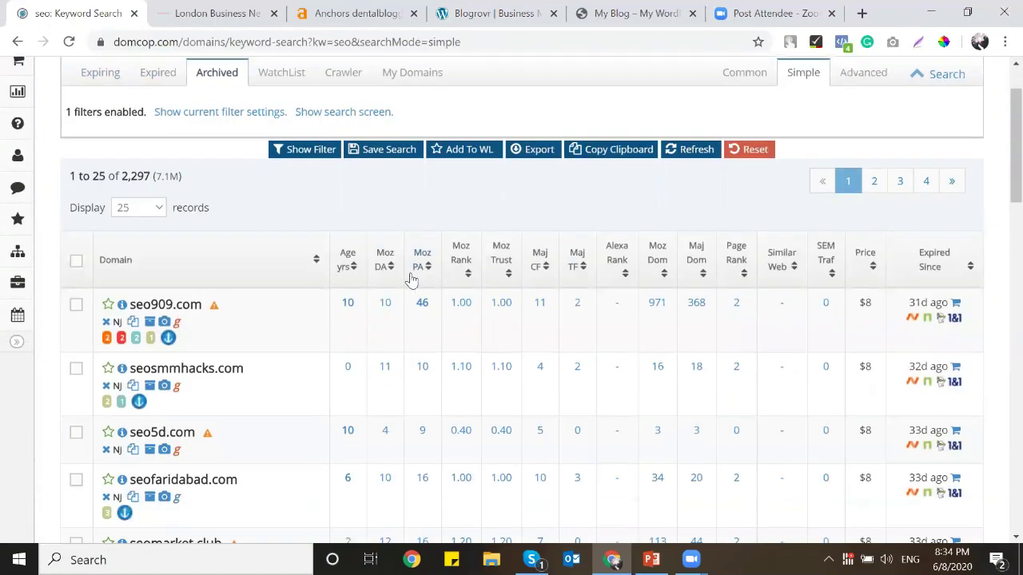
scroll(192, 312, "down", 1)
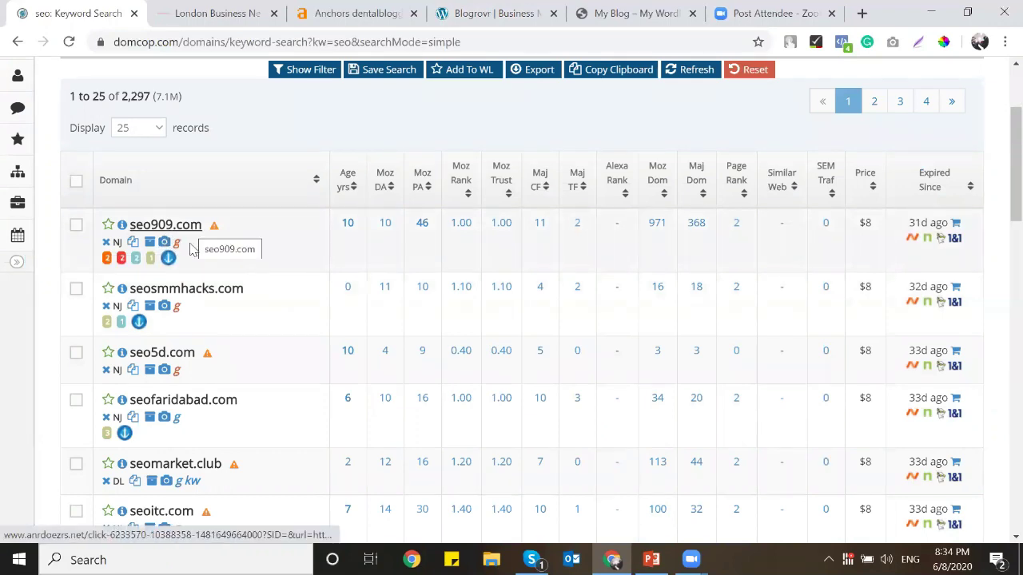
scroll(192, 250, "down", 1)
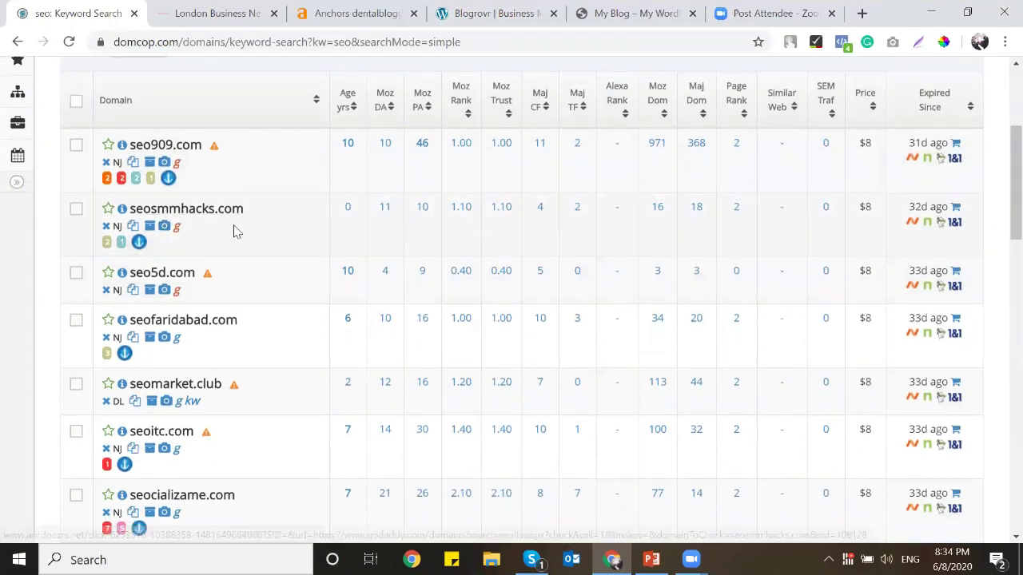
scroll(235, 239, "down", 1)
scroll(276, 283, "down", 1)
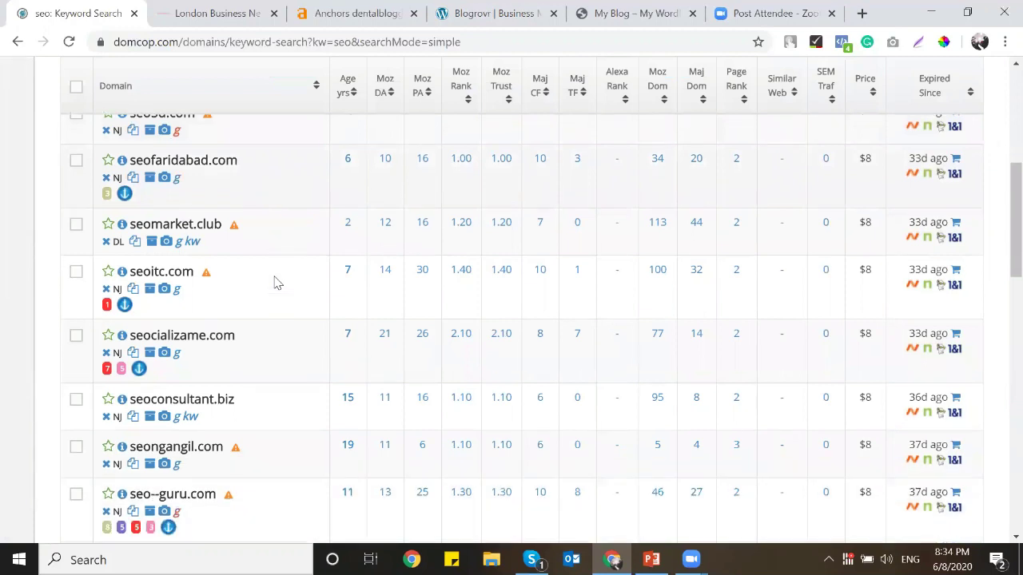
scroll(276, 283, "down", 1)
scroll(275, 283, "down", 1)
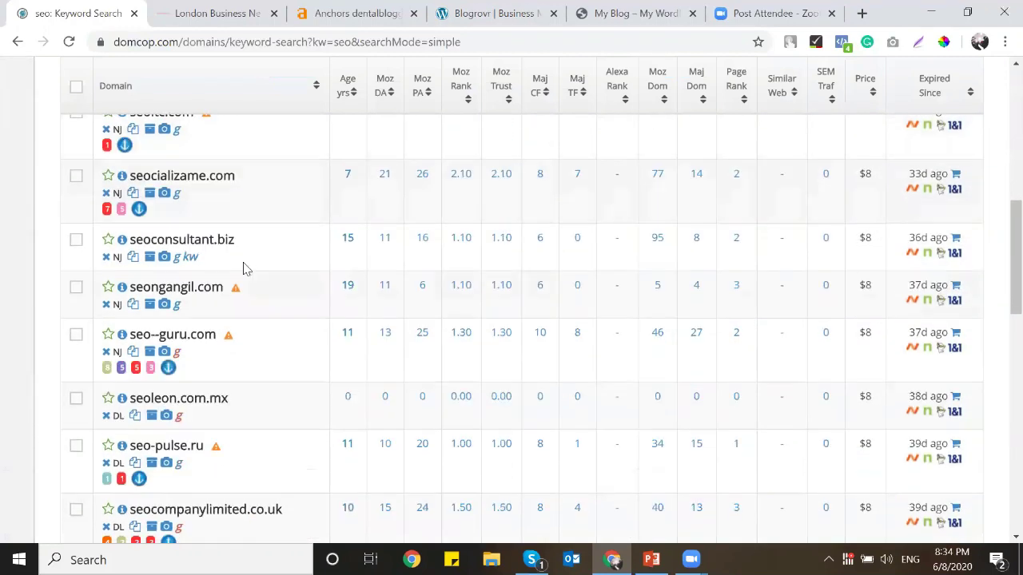
scroll(258, 306, "down", 2)
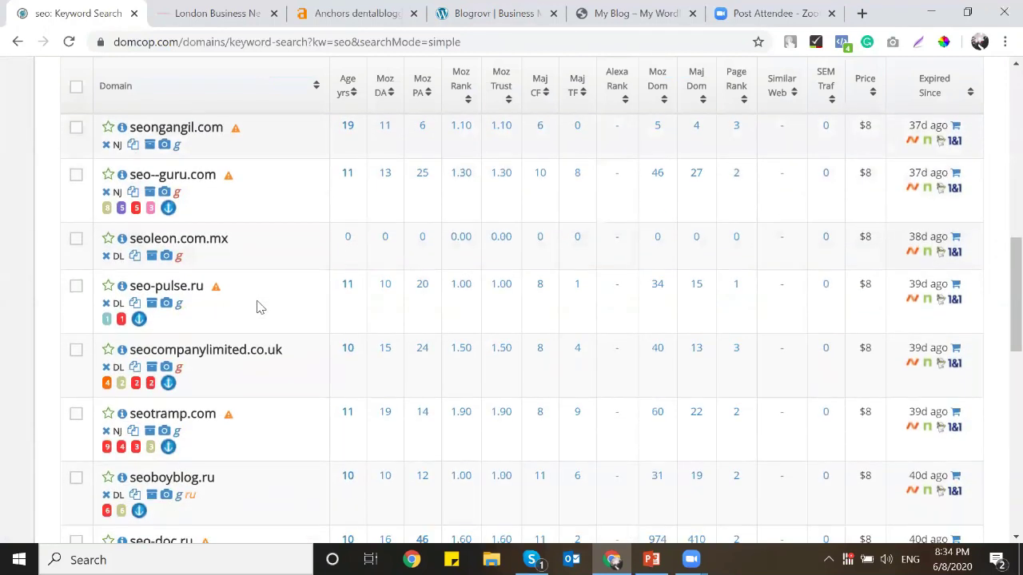
scroll(258, 307, "down", 3)
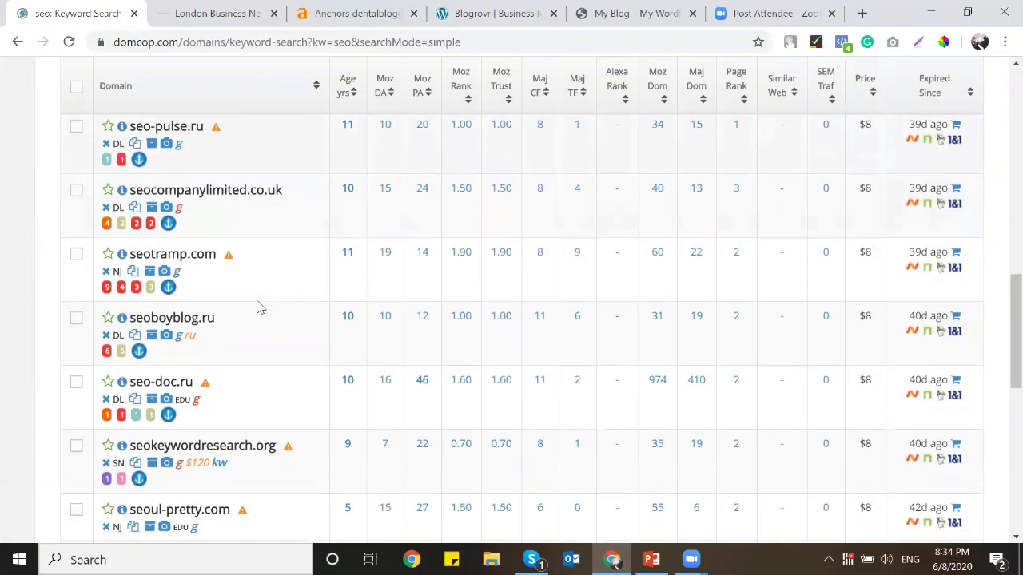
scroll(258, 307, "up", 10)
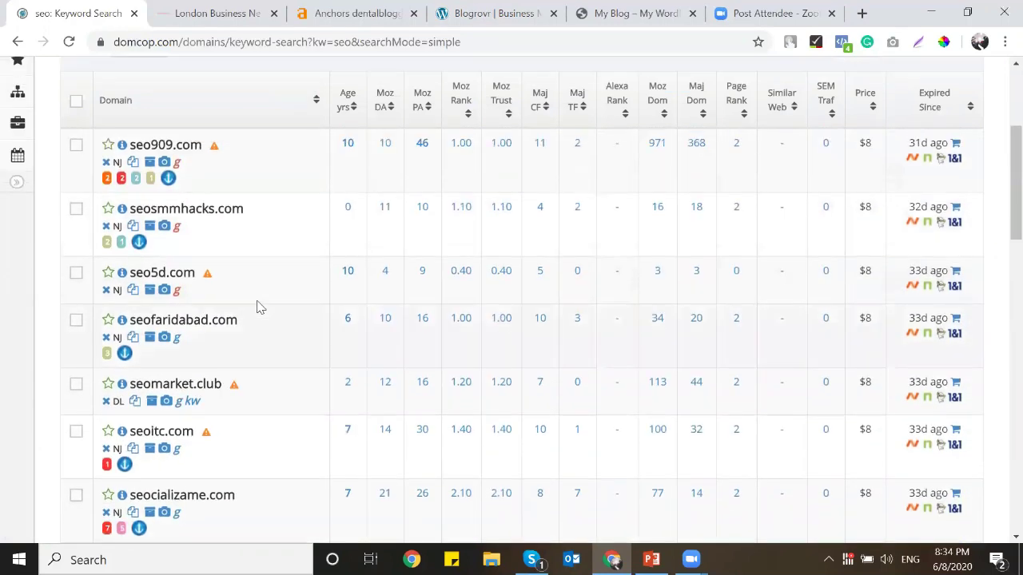
Step: Copy the domain name seo909.com from the DomCop list and open seekahost.com in a new browser tab
scroll(246, 331, "down", 1)
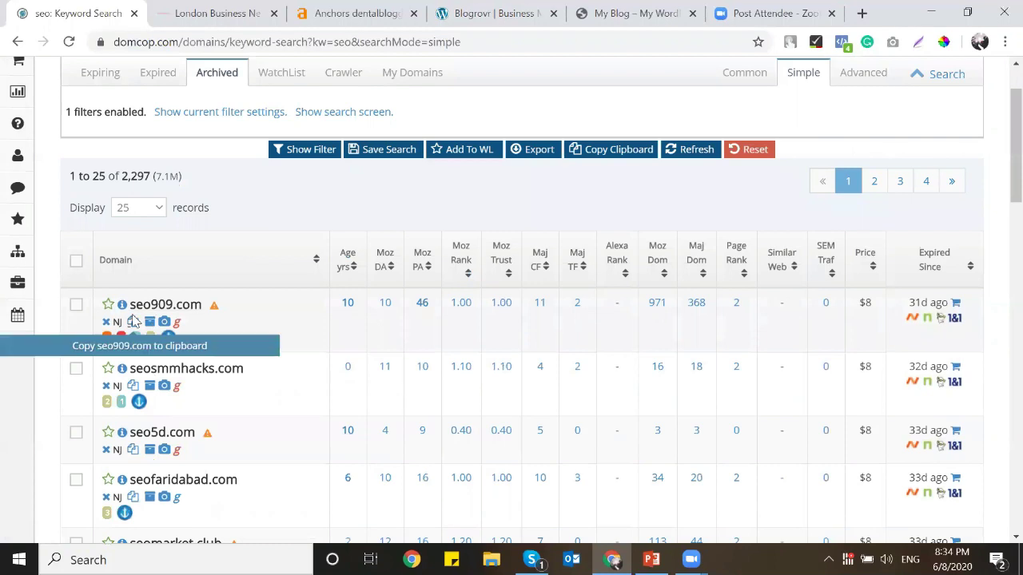
left_click(215, 14)
left_click(80, 12)
right_click(90, 10)
left_click(90, 11)
type("se\\")
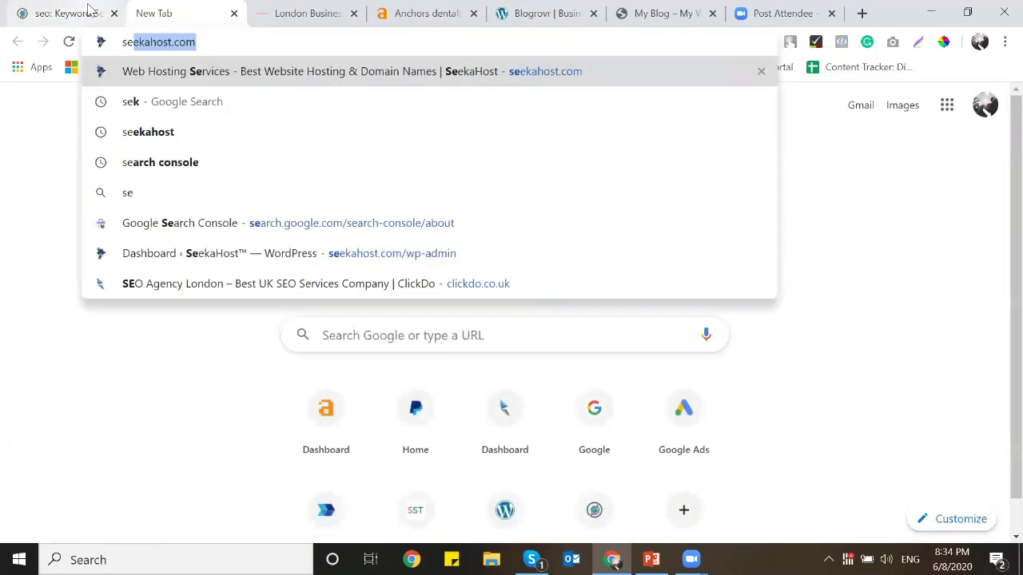
key("BackSpace")
key("Down")
key("Down")
key("Down")
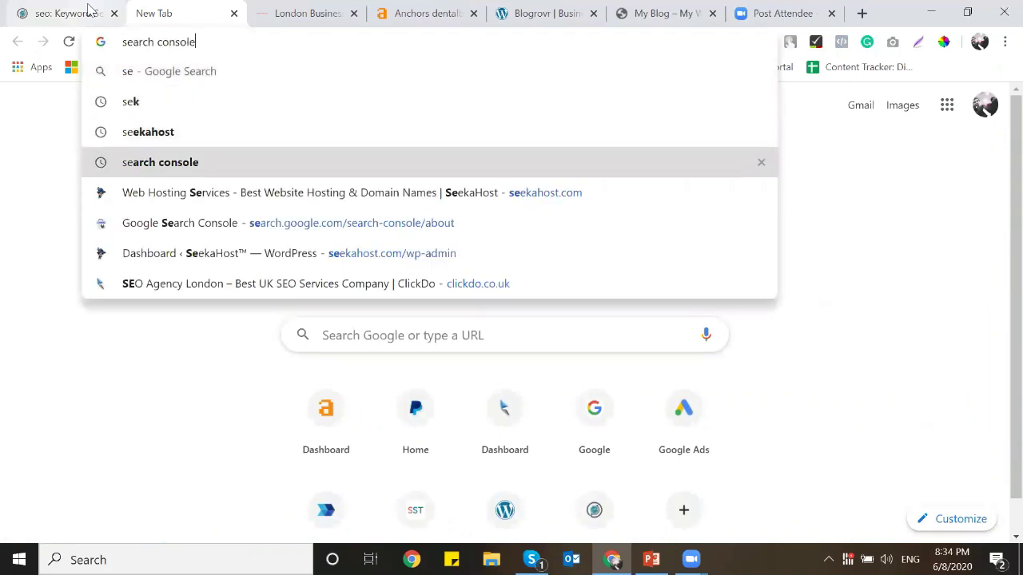
key("Up")
key("Return")
left_click(88, 12)
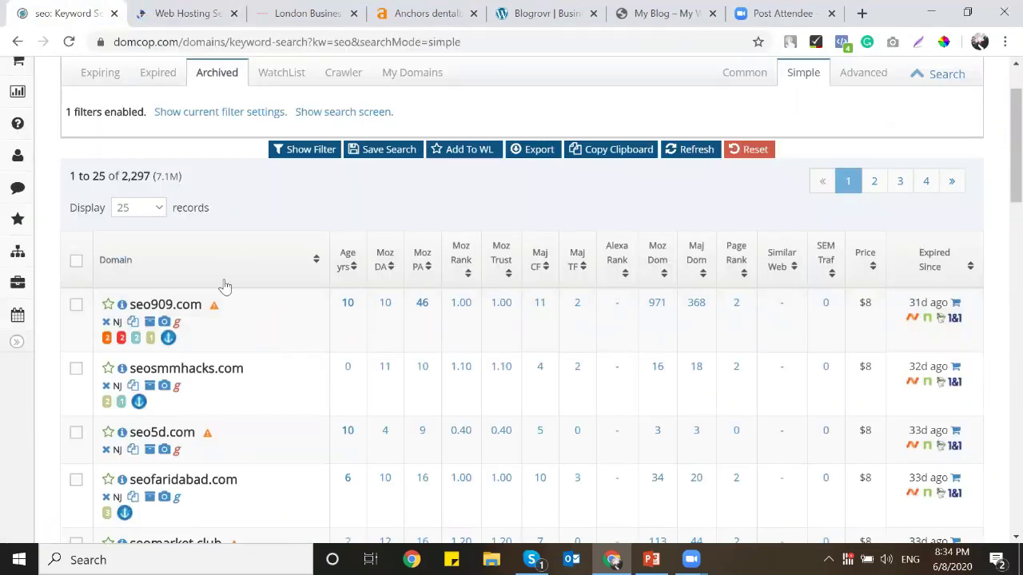
left_click(184, 12)
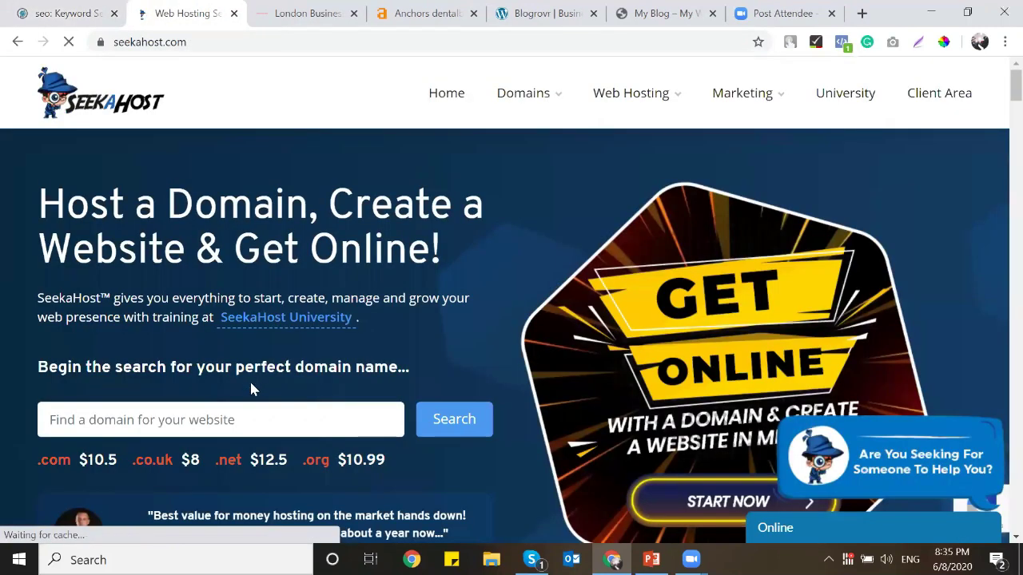
Step: Check the availability of seo909.com with SeekaHost's domain search and compare it with the domain's DomCop metrics
left_click(250, 421)
type("seo909.com")
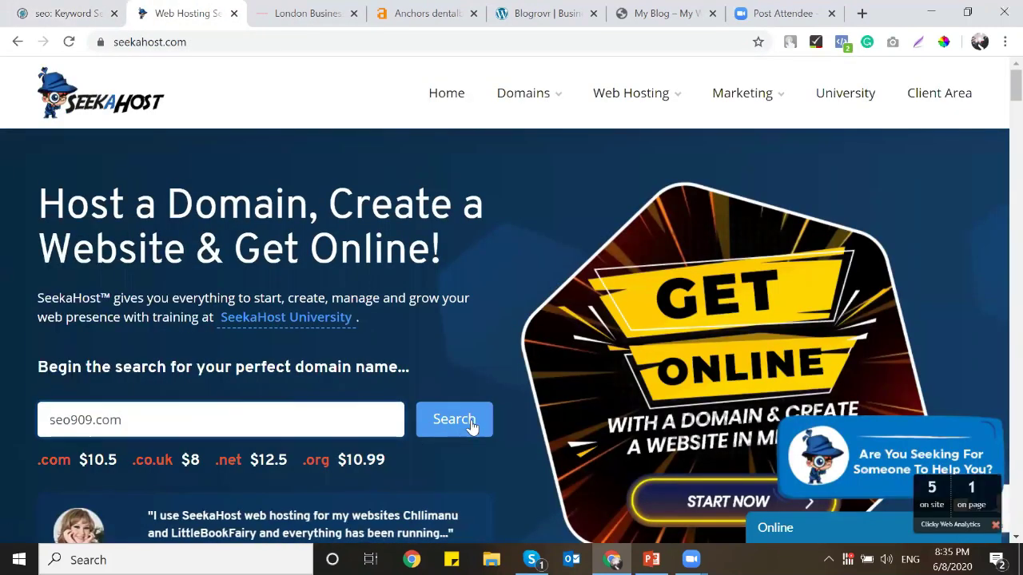
left_click(472, 427)
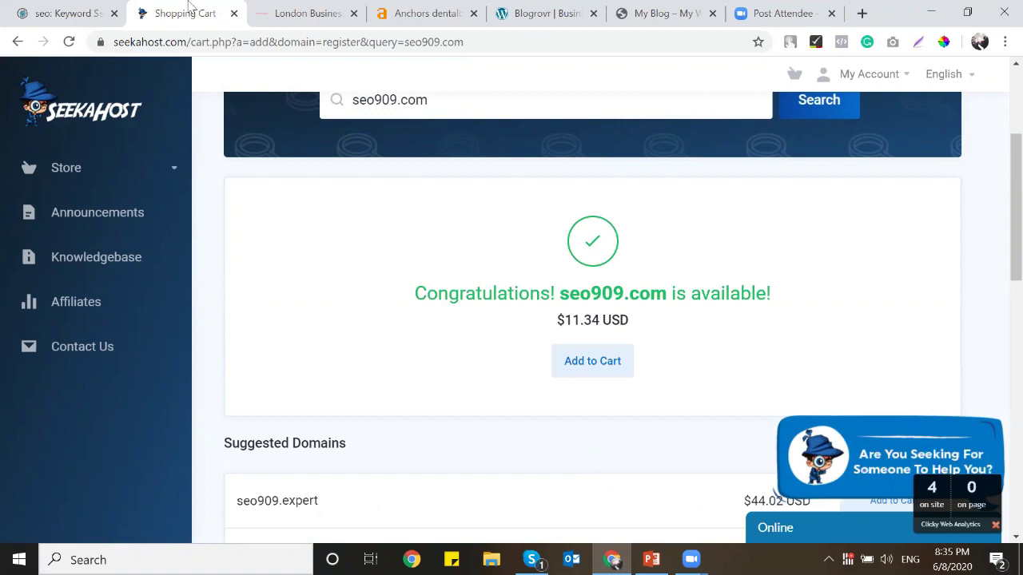
left_click(65, 13)
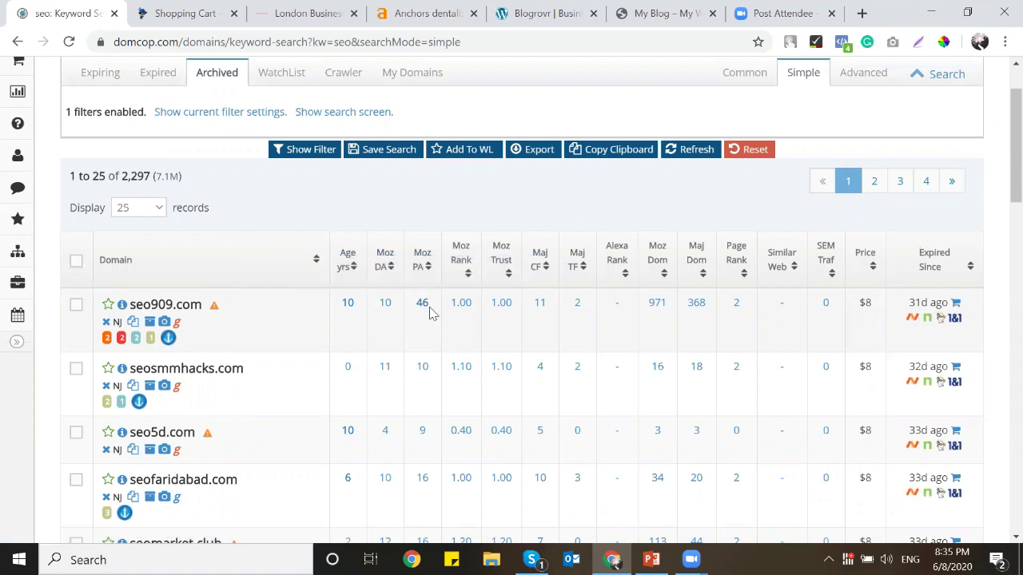
left_click(180, 13)
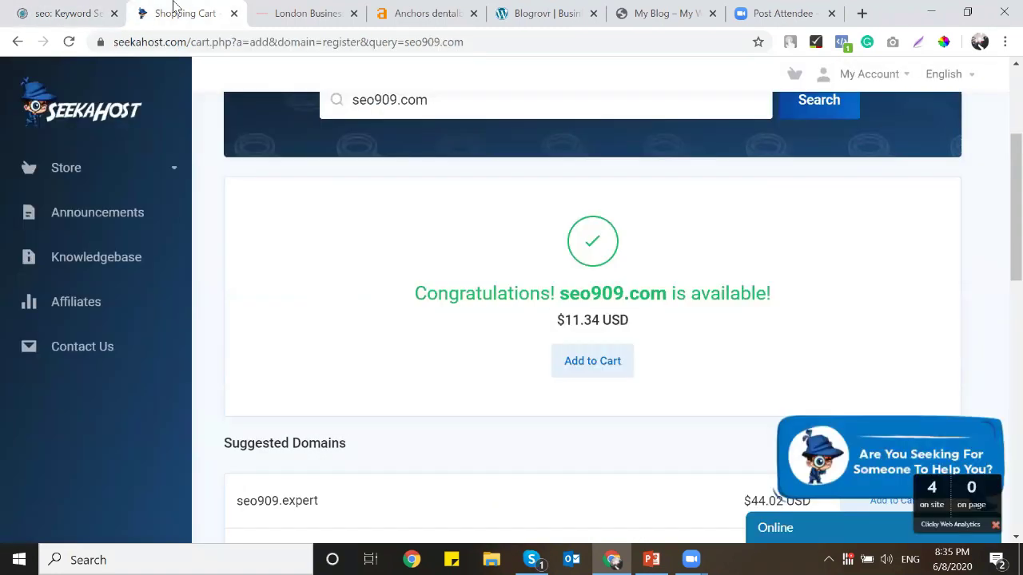
Step: Begin a web search for spam in a new browser tab and revisit seo909.com in the DomCop list
key("ctrl+t")
type("domain")
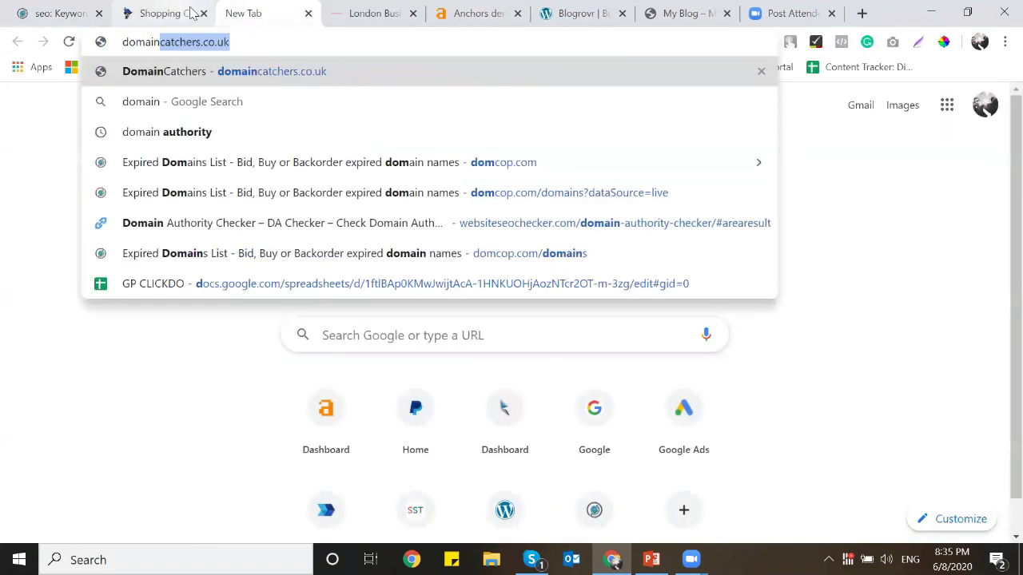
key("BackSpace")
key("ctrl+a")
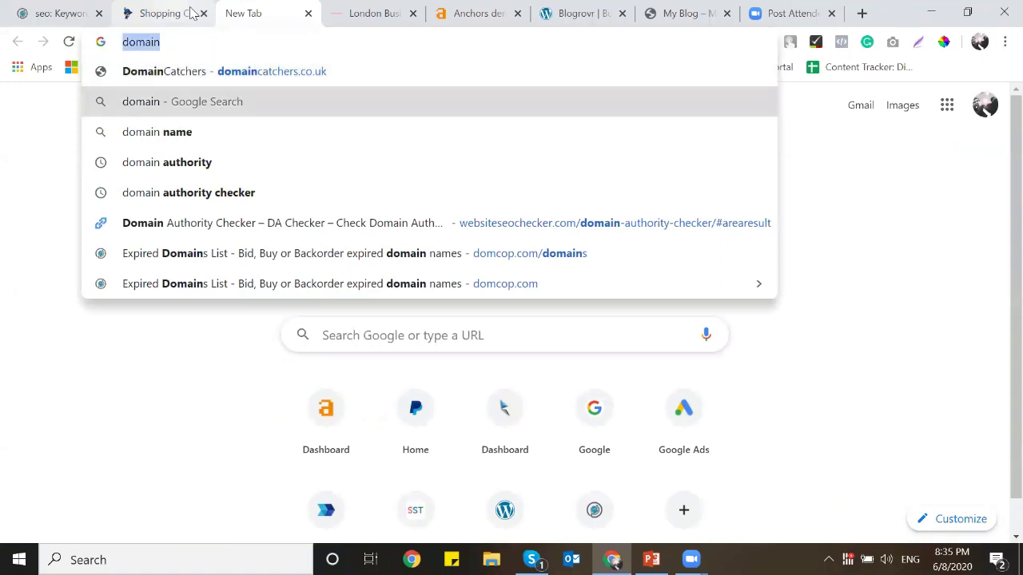
type("spam")
key("ctrl+1")
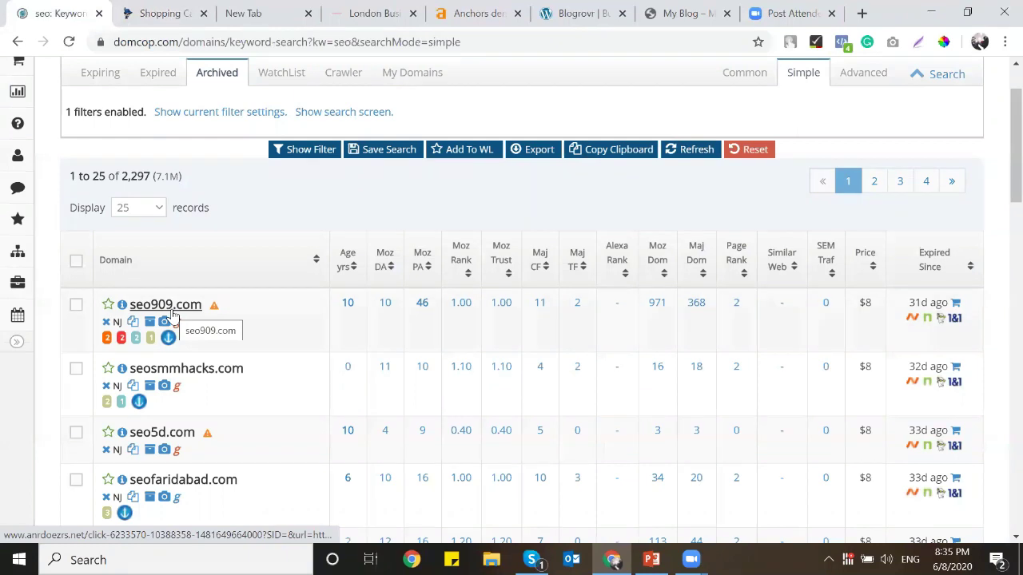
left_click(263, 9)
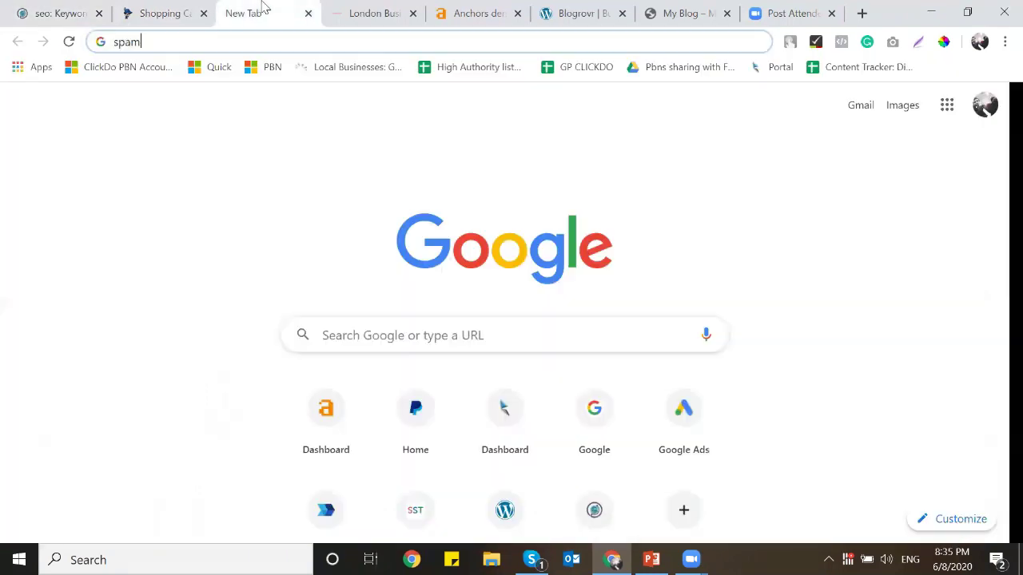
Step: Open the Website SEO Checker spam score page, websiteseochecker.com/spam-score-checker, from the address suggestions for "spam"
left_click(266, 46)
key("Down")
key("Down")
key("Down")
key("Down")
key("Down")
key("Down")
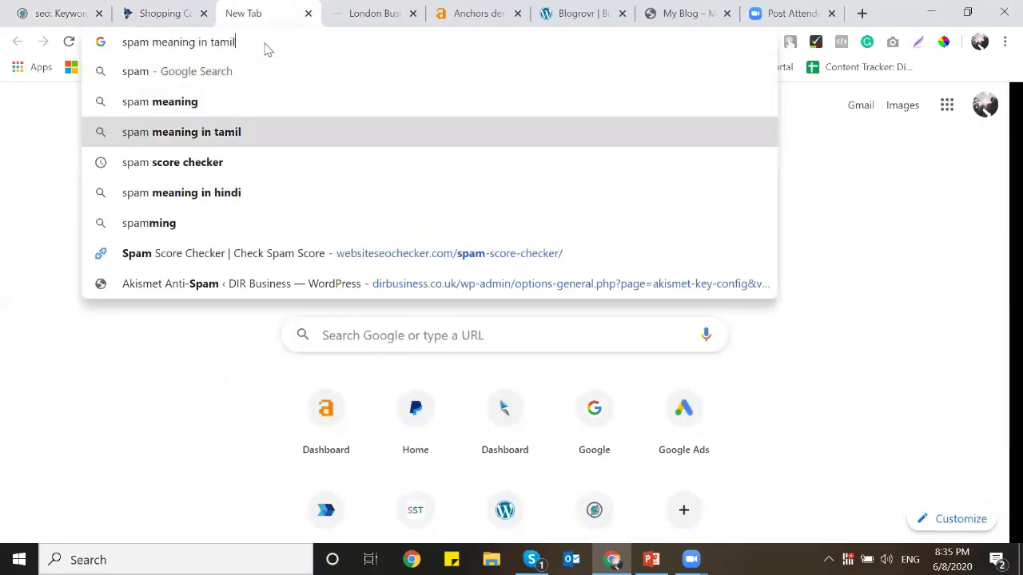
key("Return")
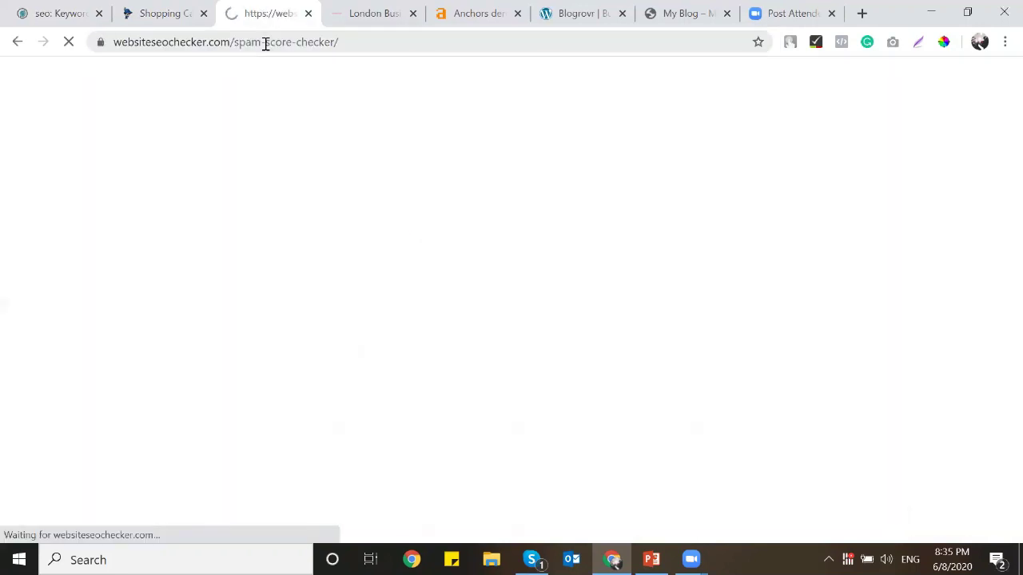
Step: Run the spam score check for seo909.com, completing the robot verification
left_click(362, 156)
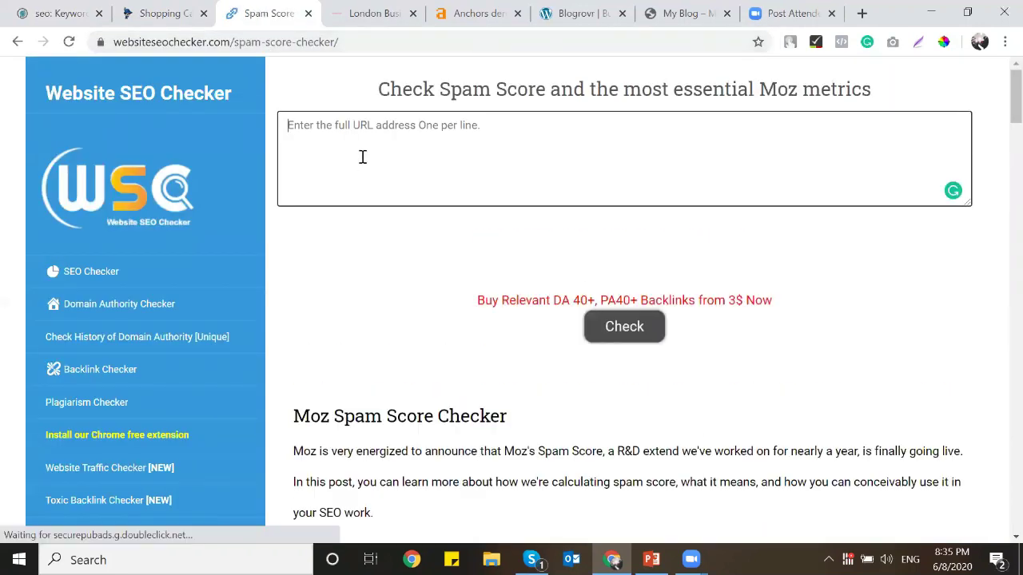
type("seo909.com")
left_click(591, 264)
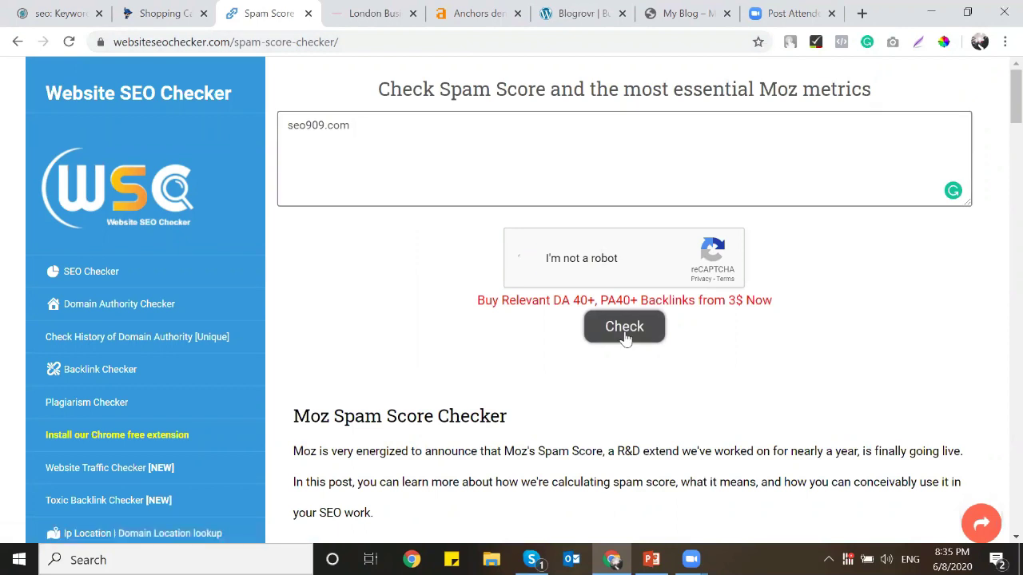
left_click(624, 328)
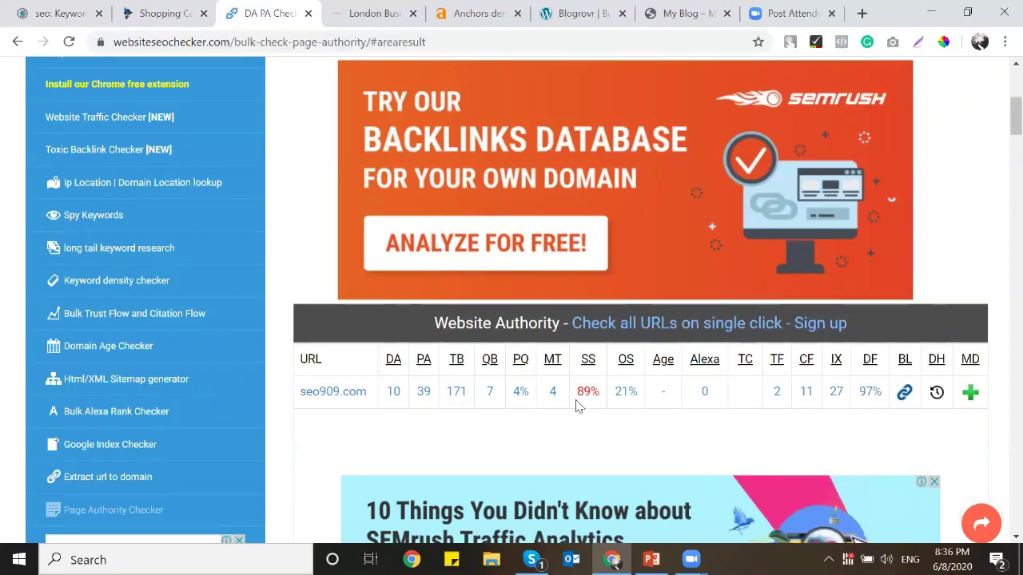
Step: Take seosmmhacks.com from the DomCop expired domain list and search its registration availability on SeekaHost
left_click(172, 13)
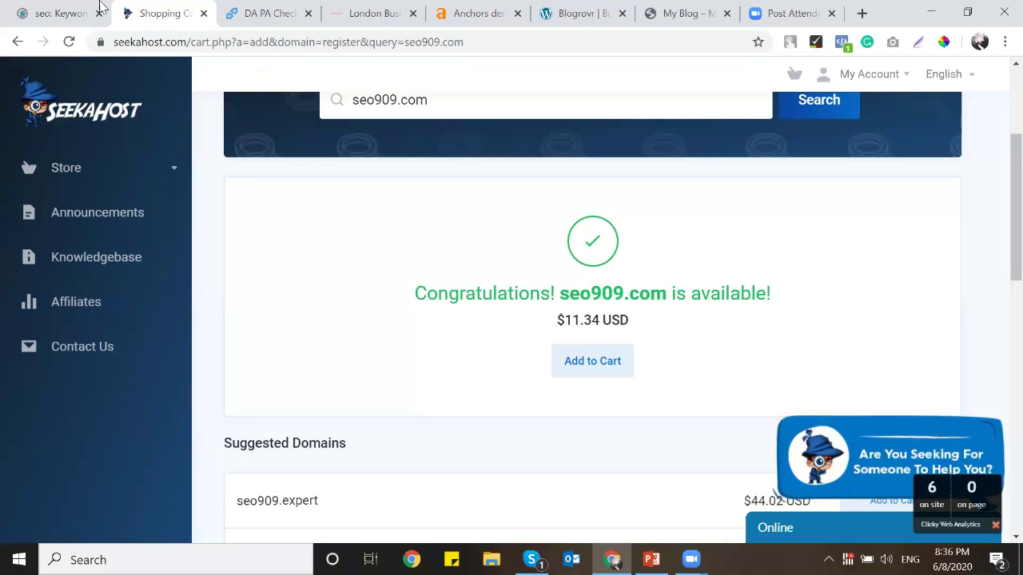
left_click(46, 10)
scroll(217, 296, "down", 1)
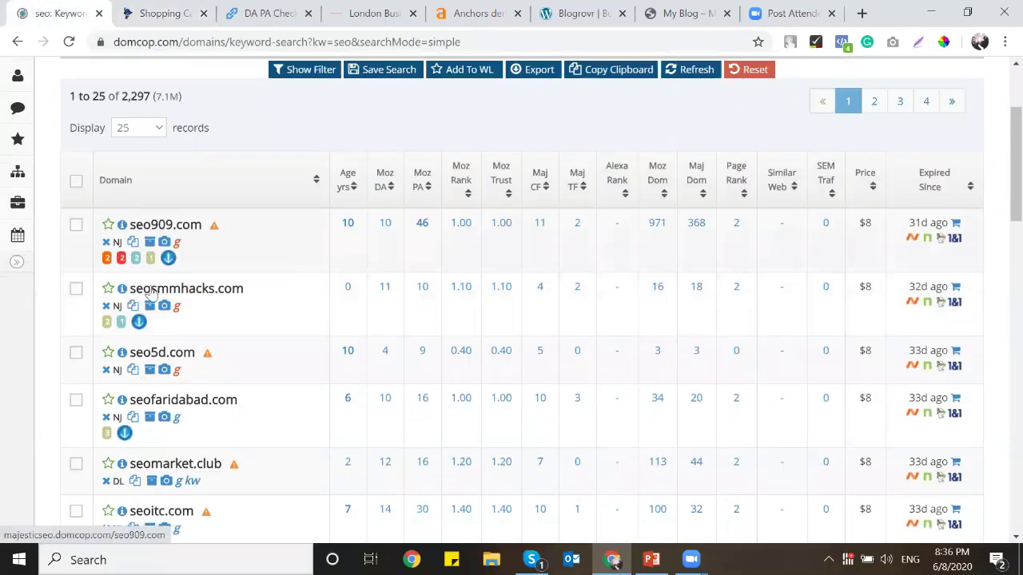
left_click(164, 12)
key("ctrl+a")
type("seosmmhacks.com")
left_click(812, 112)
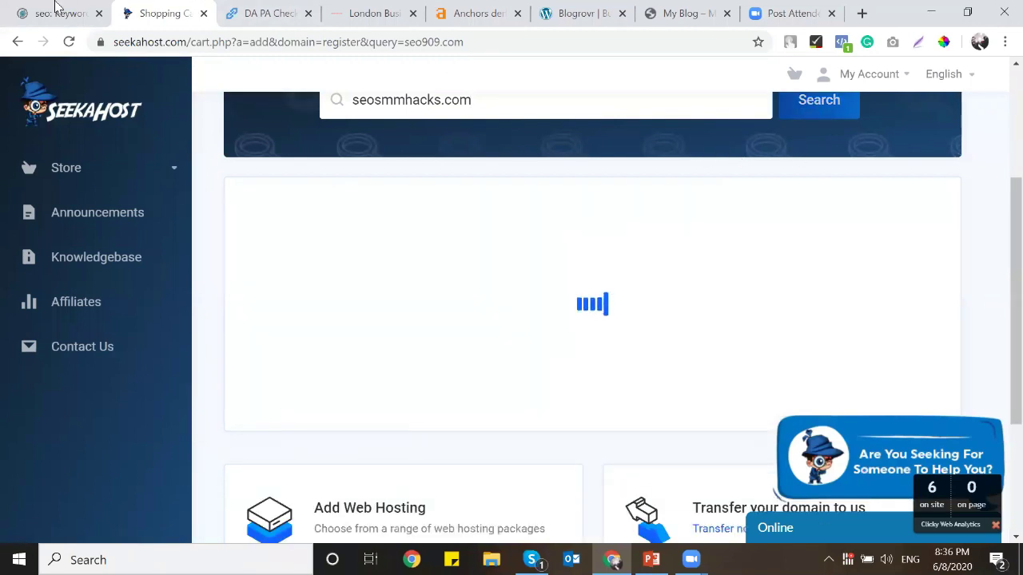
left_click(56, 7)
left_click(185, 8)
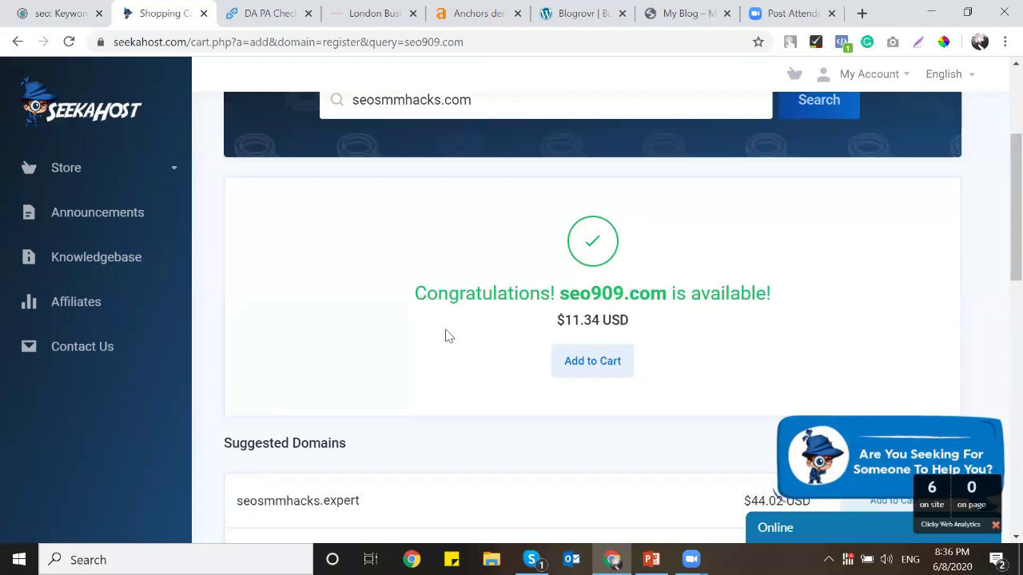
Step: Copy seo5d.com from the DomCop list and search its registration availability on SeekaHost
left_click(56, 13)
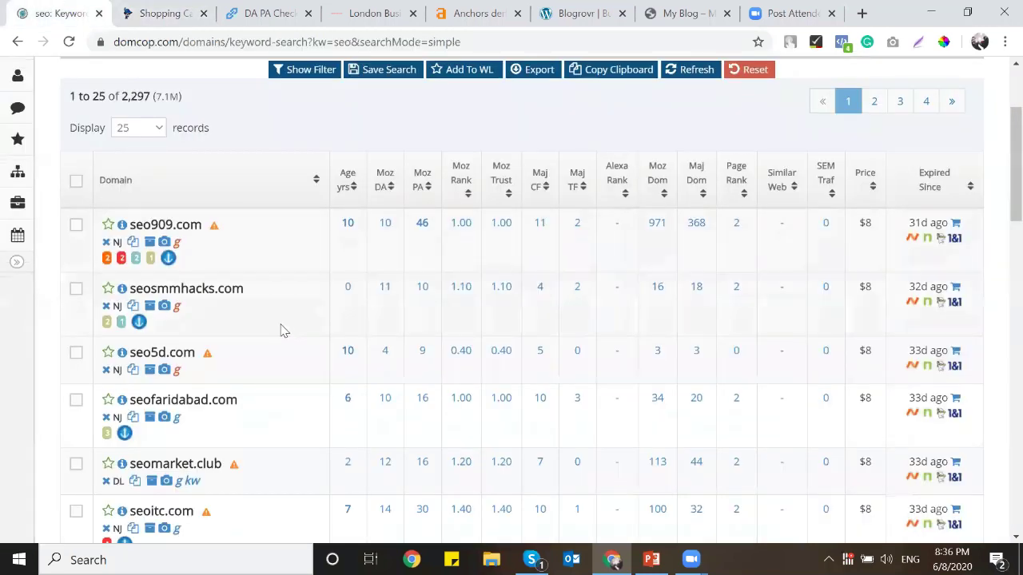
scroll(247, 311, "down", 1)
left_click(133, 290)
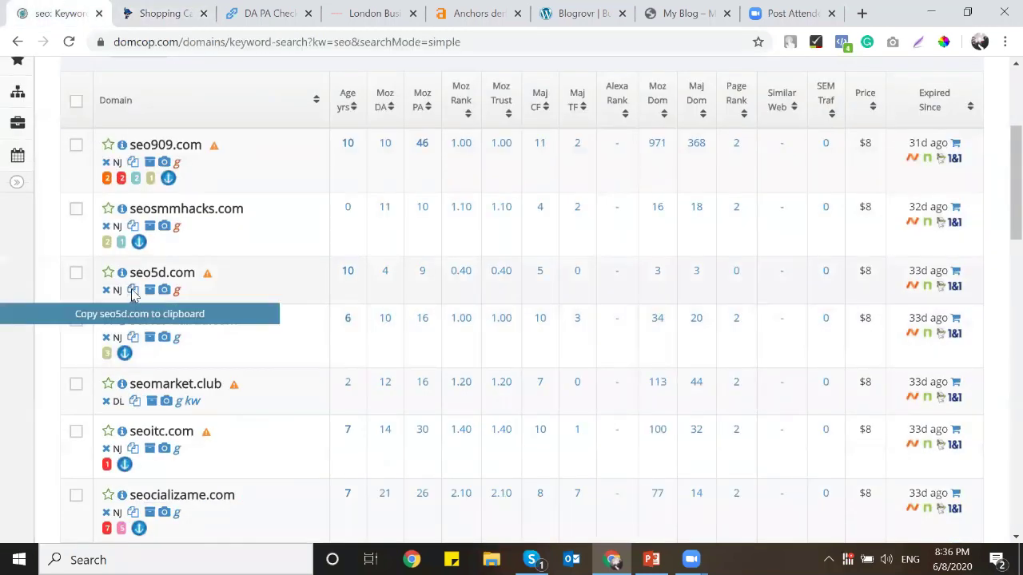
left_click(170, 8)
triple_click(512, 187)
key("ctrl+v")
left_click(826, 185)
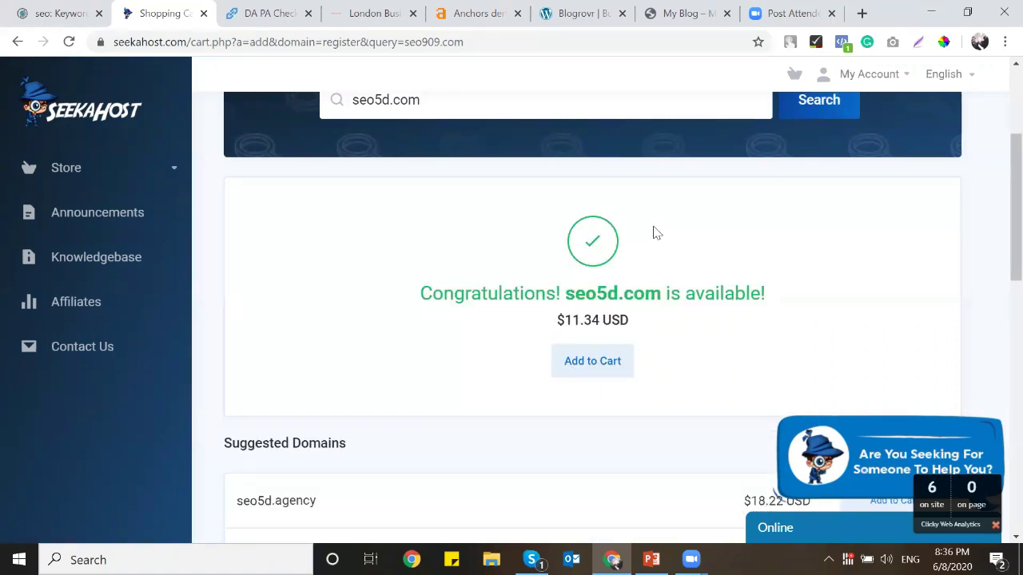
Step: Switch to the DA PA Checker and run the spam and authority check for seo5d.com, completing the robot verification
left_click(260, 22)
scroll(475, 278, "up", 5)
triple_click(476, 175)
key("ctrl+v")
left_click(583, 253)
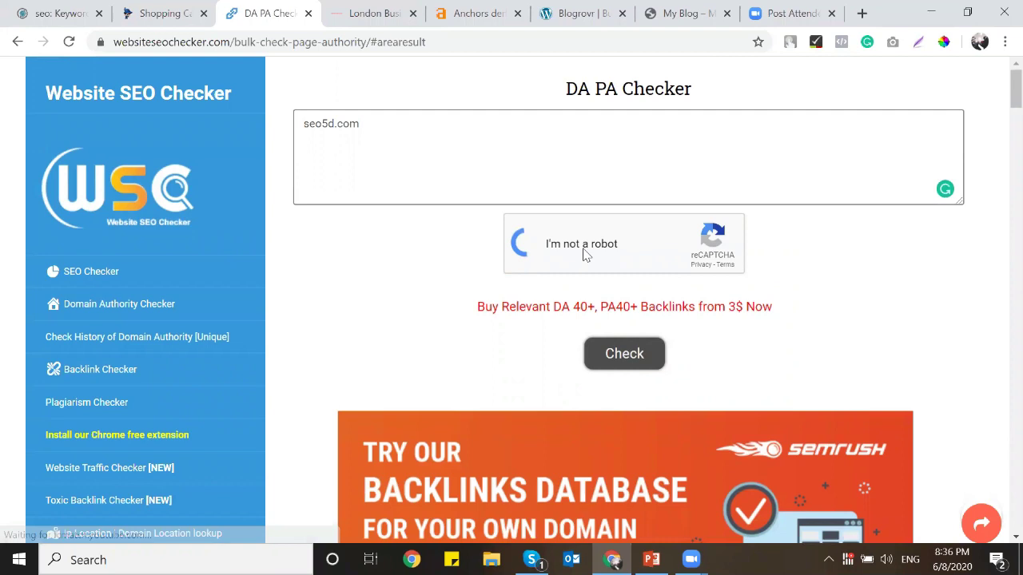
left_click(624, 355)
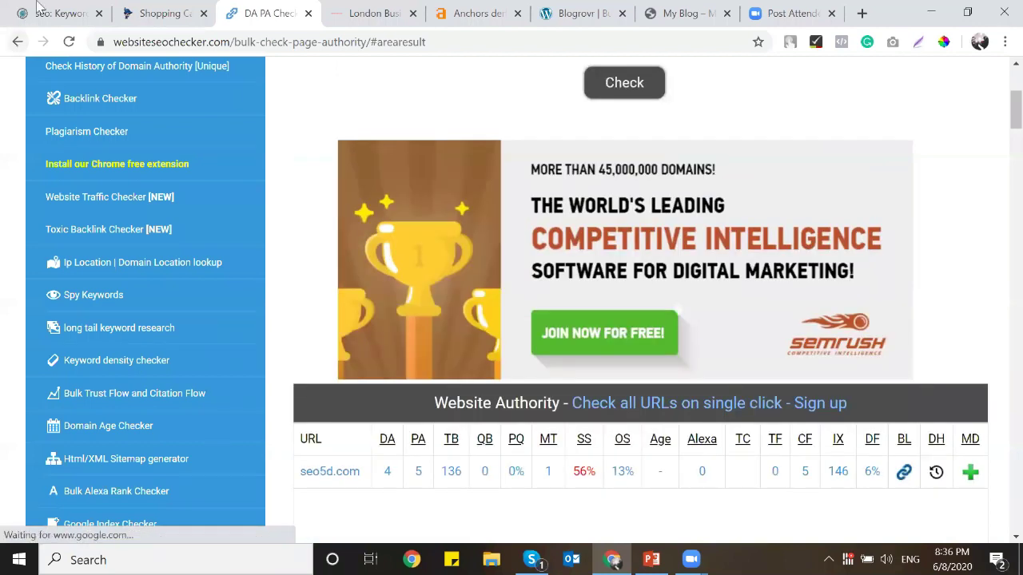
Step: Pick seofaridabad.com from the DomCop list and run its spam and authority check in the DA PA Checker
left_click(48, 12)
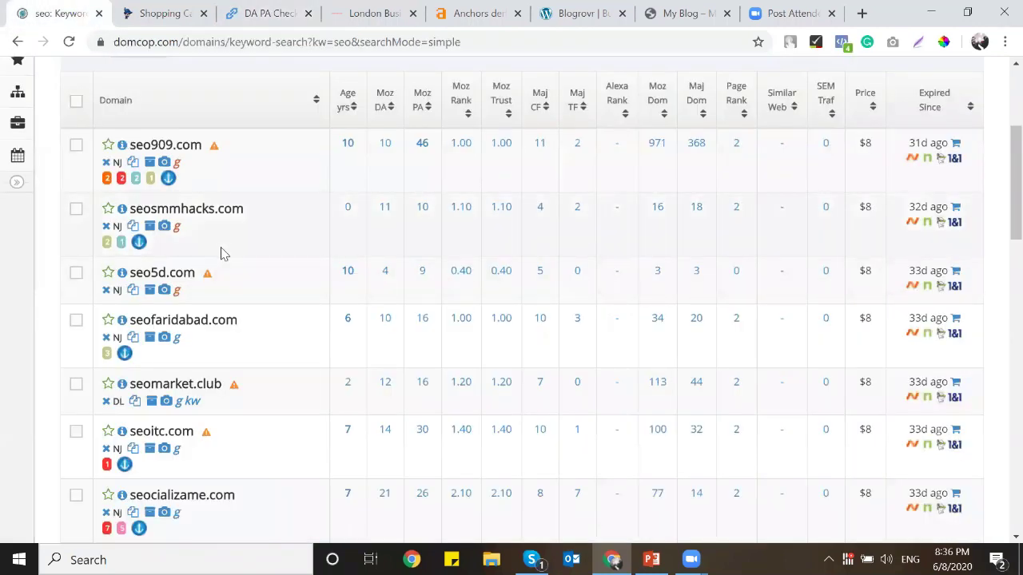
scroll(222, 252, "up", 1)
scroll(223, 253, "down", 1)
scroll(222, 252, "down", 1)
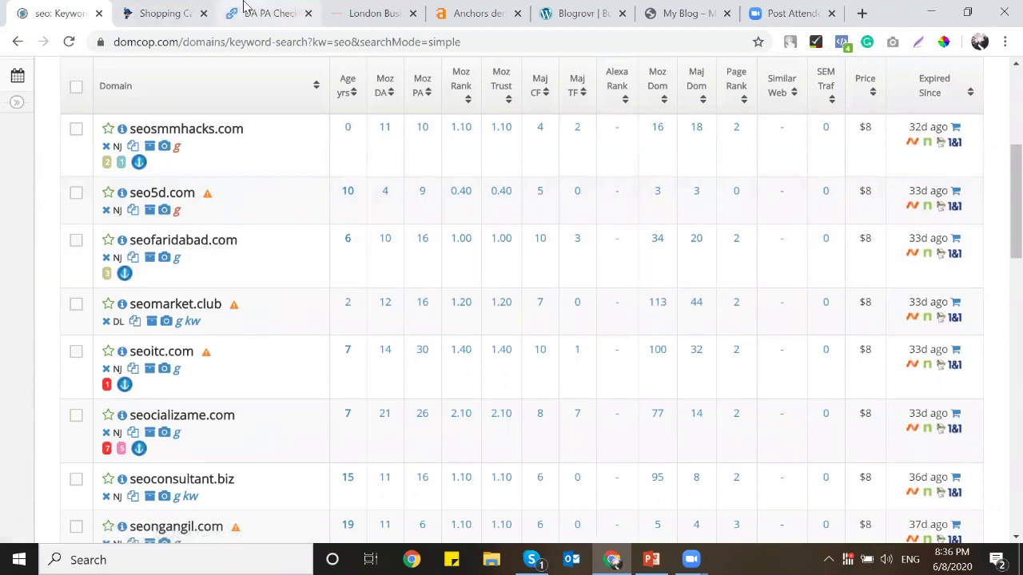
left_click(270, 12)
scroll(408, 147, "up", 2)
left_click(408, 146)
key("ctrl+a")
key("ctrl+v")
left_click(607, 216)
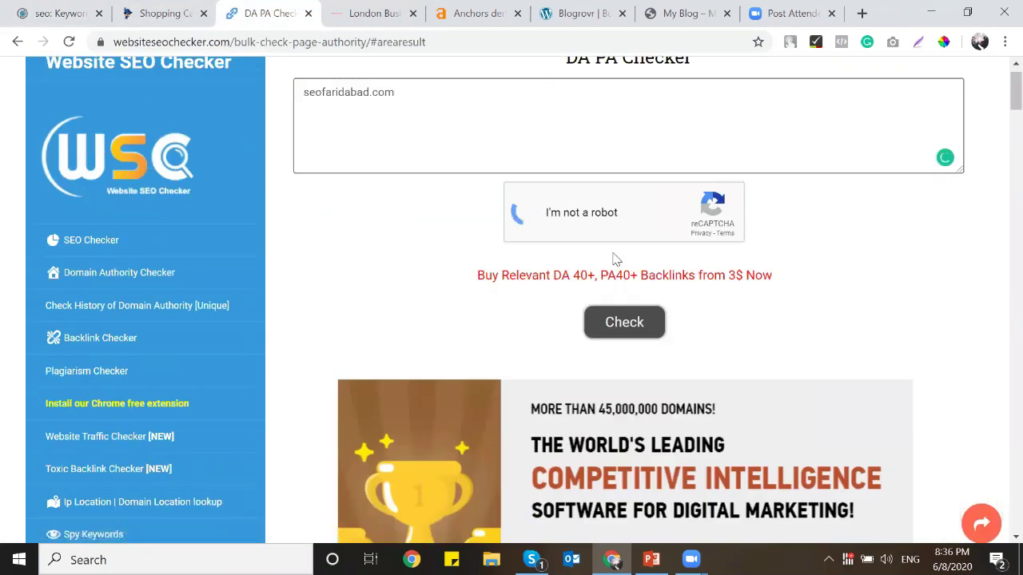
left_click(626, 332)
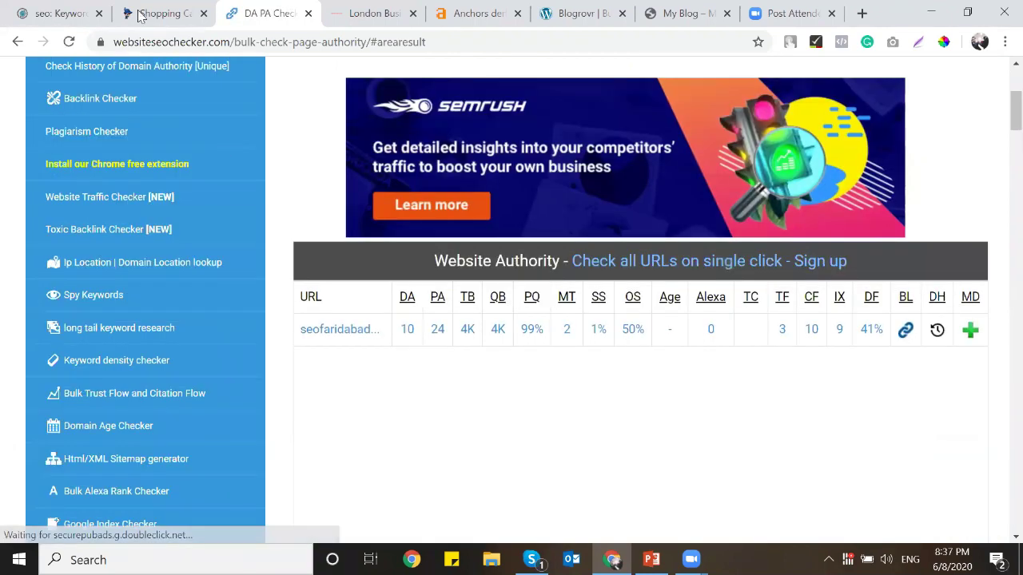
Step: Search SeekaHost for the availability of seofaridabad.com and highlight the "faridabad" part of the name in the result
left_click(146, 8)
left_click(464, 106)
key("ctrl+a")
key("ctrl+v")
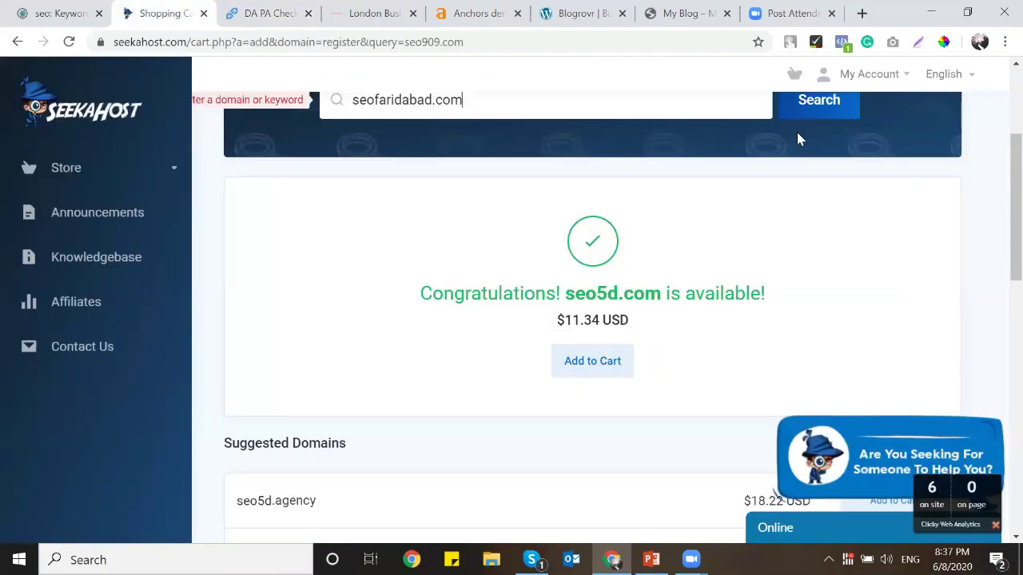
left_click(833, 116)
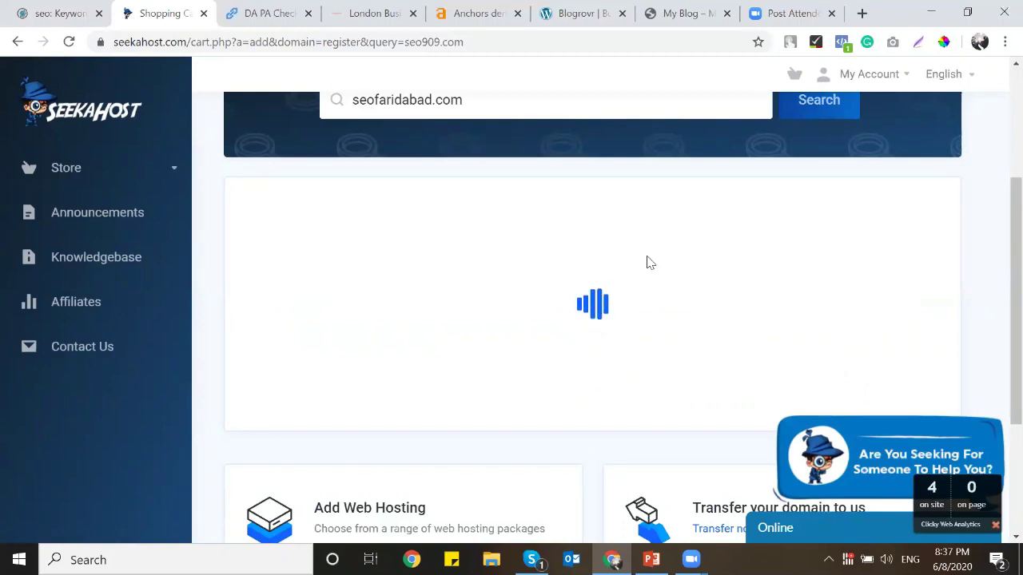
left_click(17, 9)
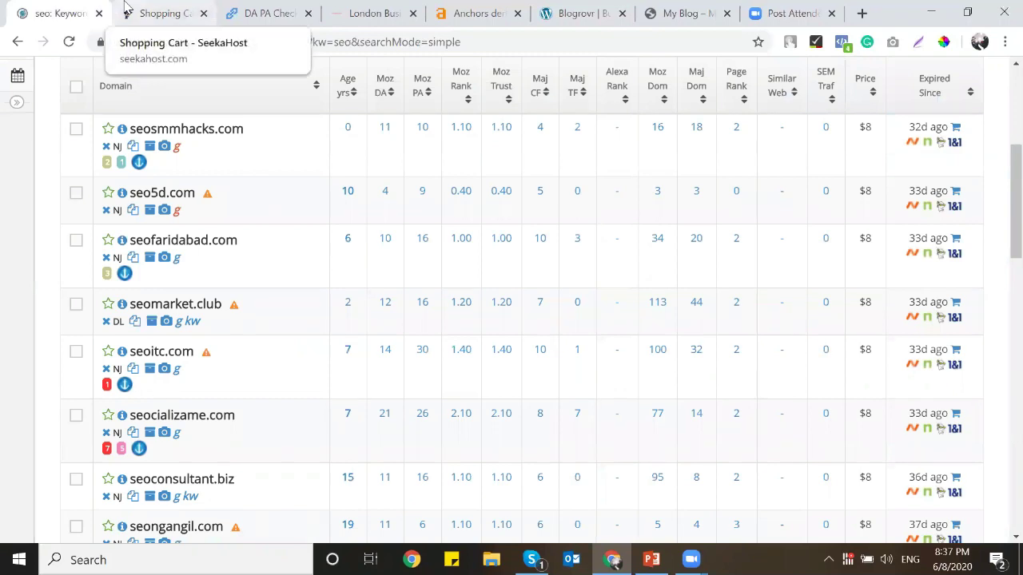
left_click(147, 10)
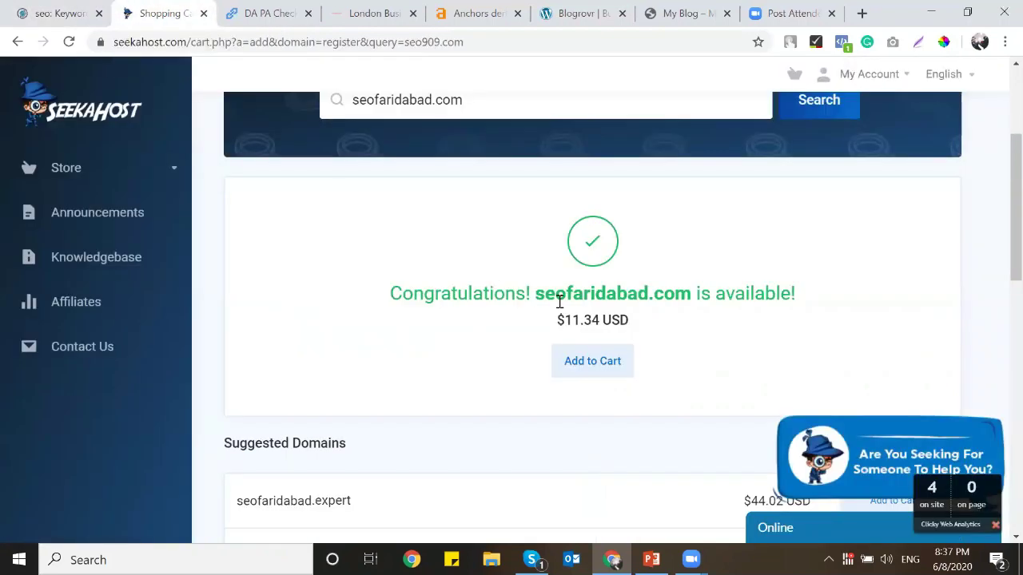
left_click_drag(566, 289, 644, 292)
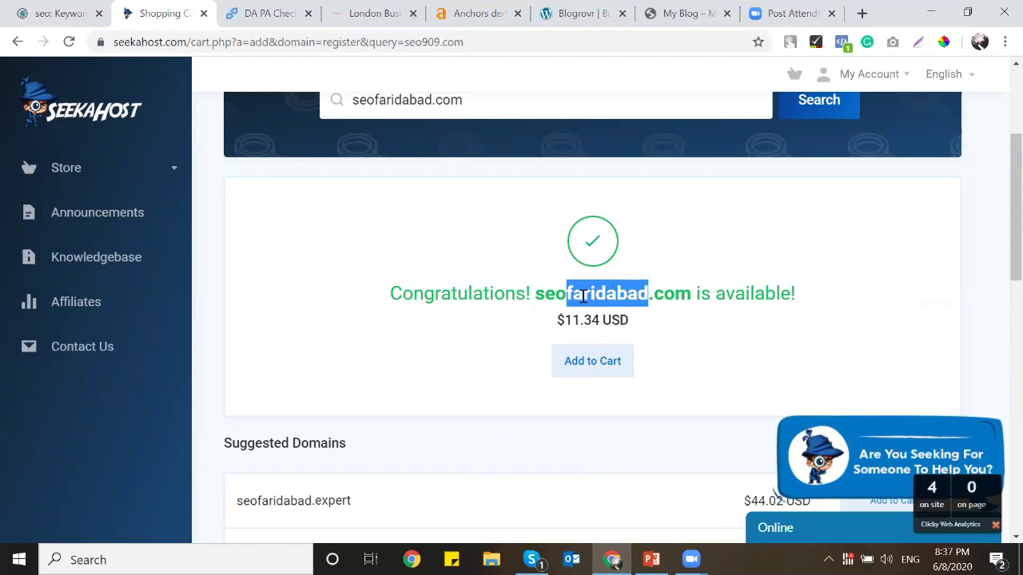
scroll(441, 284, "up", 3)
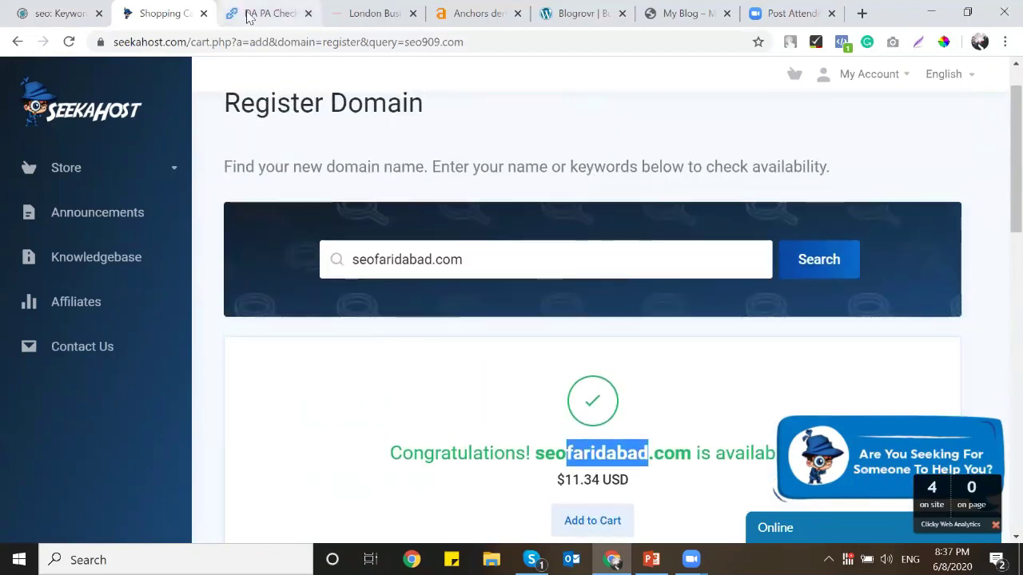
Step: Switch to Ahrefs Site Explorer and analyse seofaridabad.com with the *.domain/* scope
left_click(256, 14)
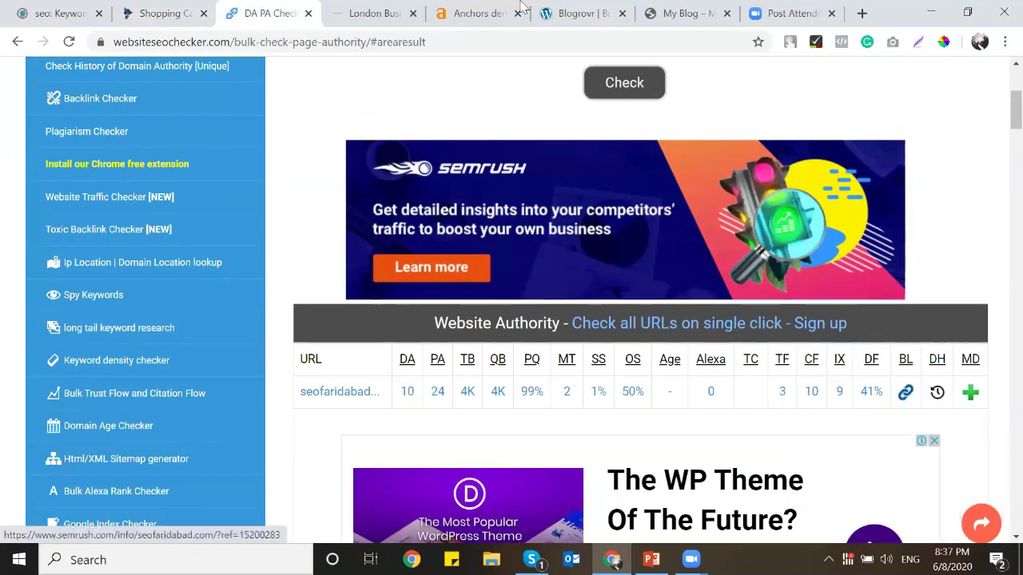
left_click_drag(477, 11, 342, 7)
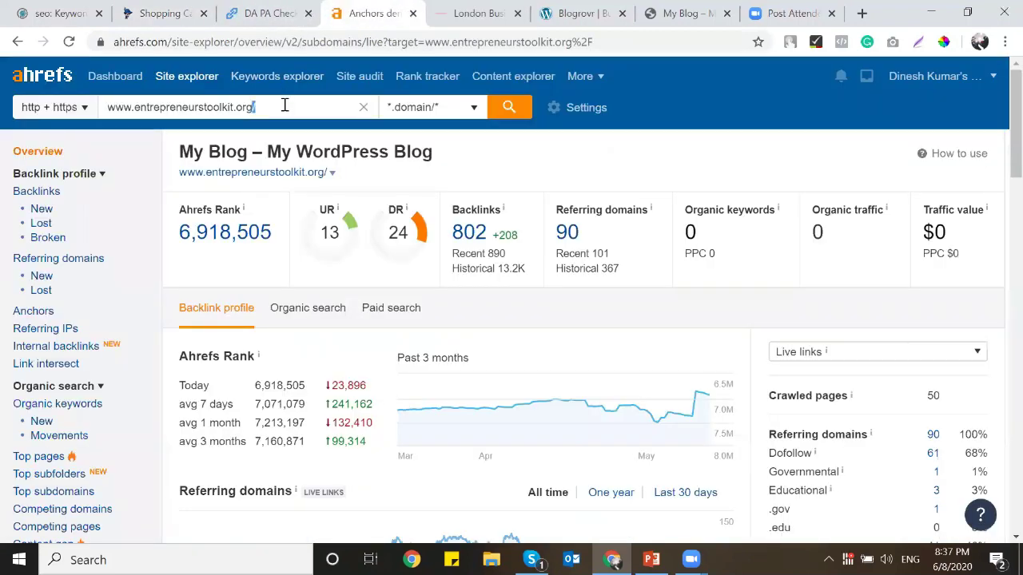
key("ctrl+a")
type("seofaridabad.com")
left_click(515, 107)
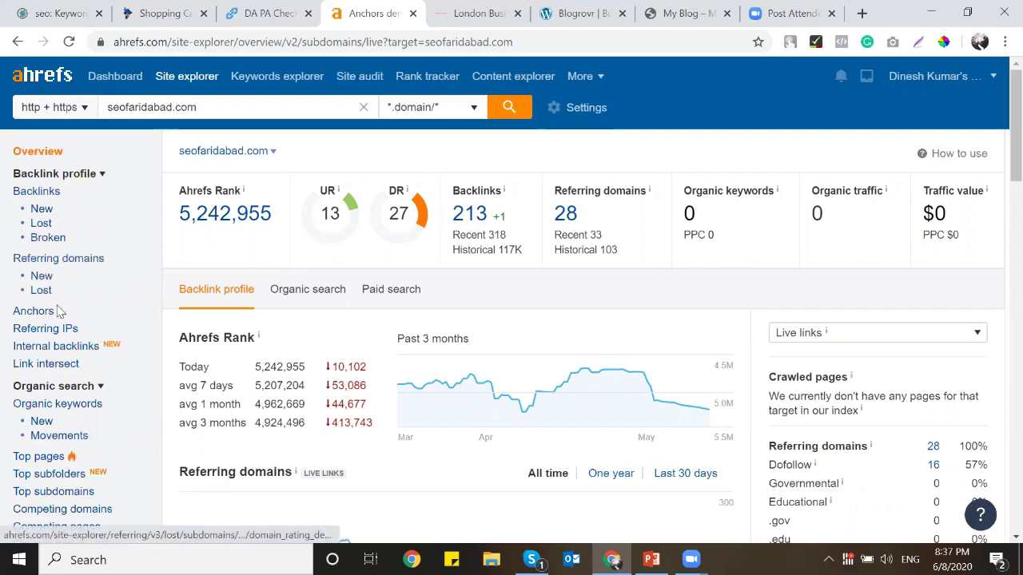
Step: Open the Referring Domains report for seofaridabad.com and examine the linking sites, their domain ratings and dofollow links
left_click(38, 193)
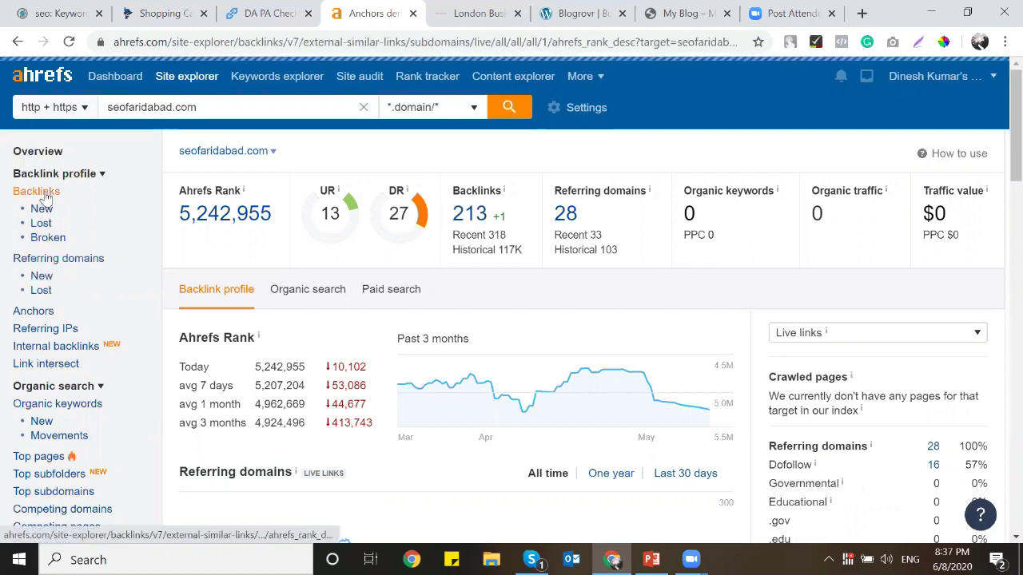
left_click(58, 257)
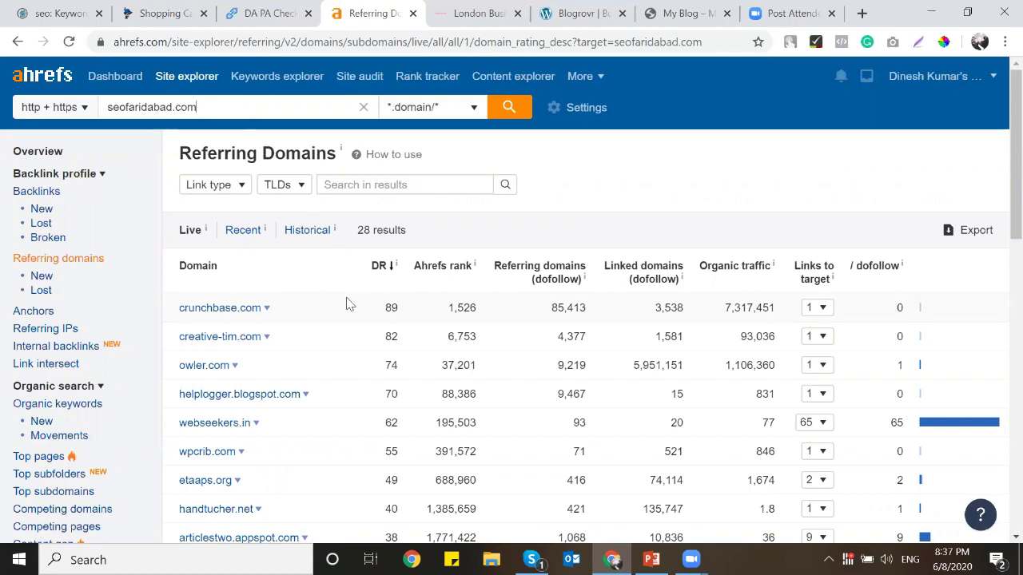
scroll(319, 279, "down", 1)
scroll(235, 184, "down", 1)
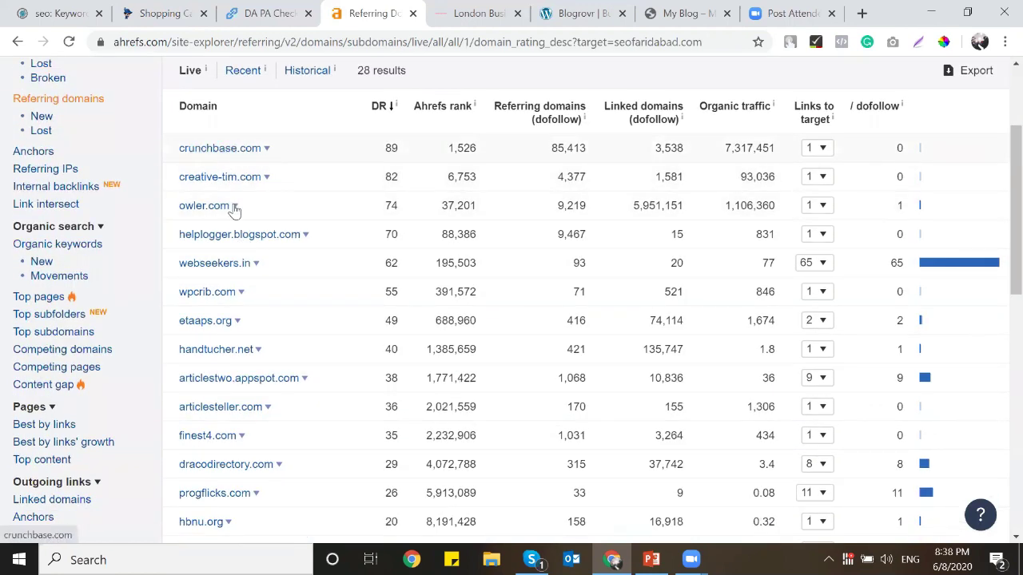
scroll(235, 208, "down", 1)
scroll(236, 211, "down", 1)
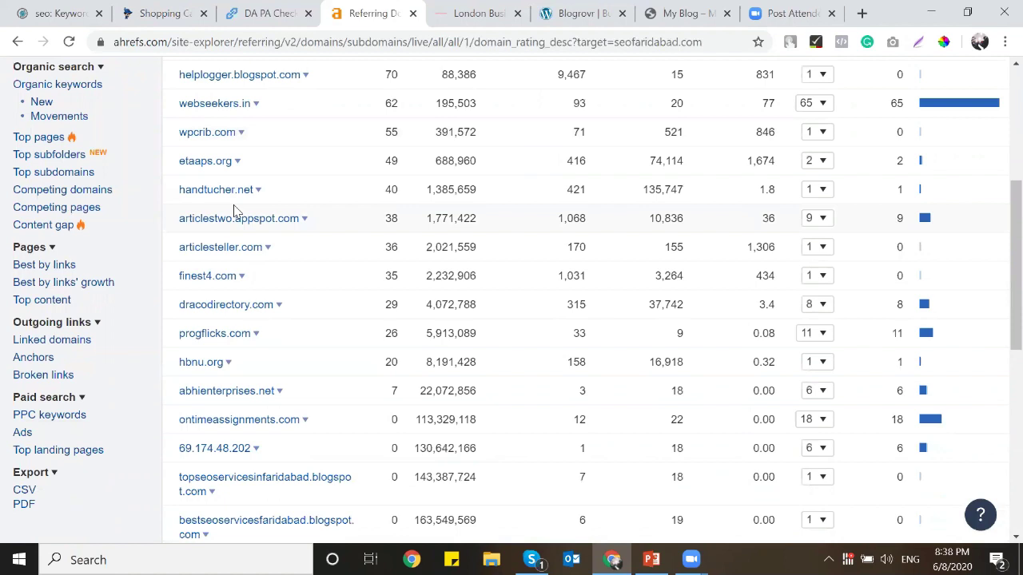
scroll(237, 209, "down", 2)
scroll(237, 200, "up", 3)
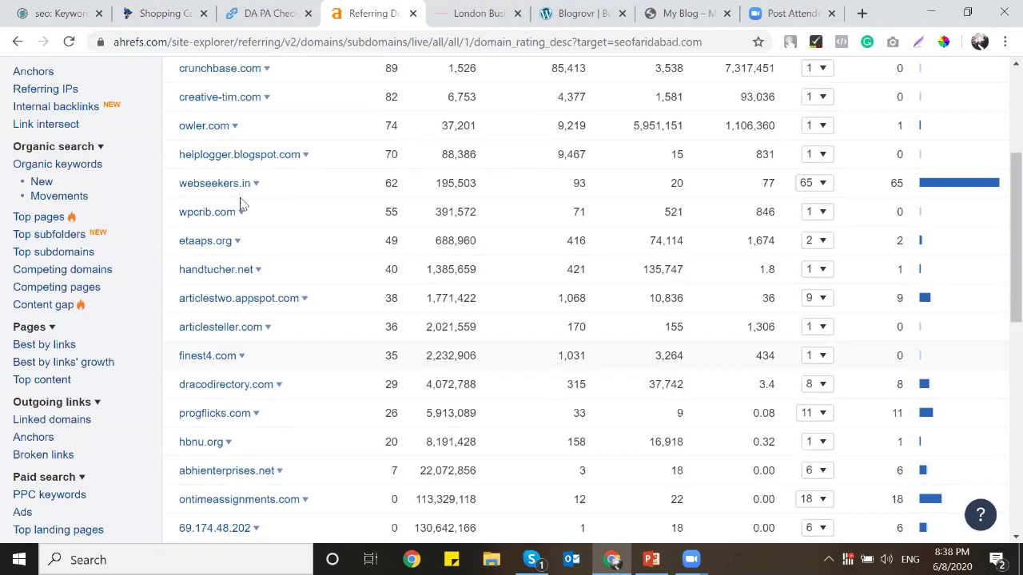
scroll(270, 164, "up", 1)
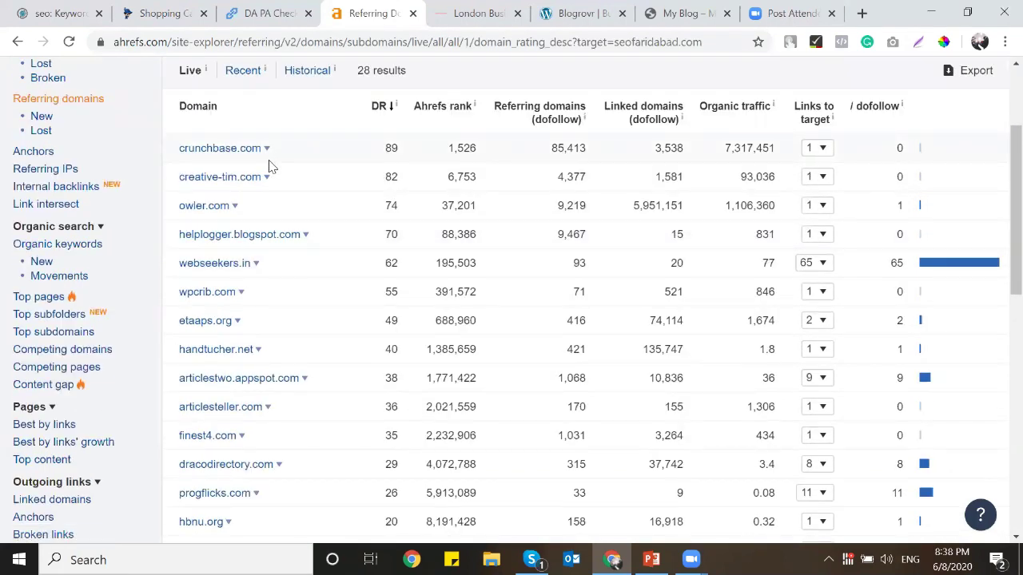
scroll(275, 203, "down", 1)
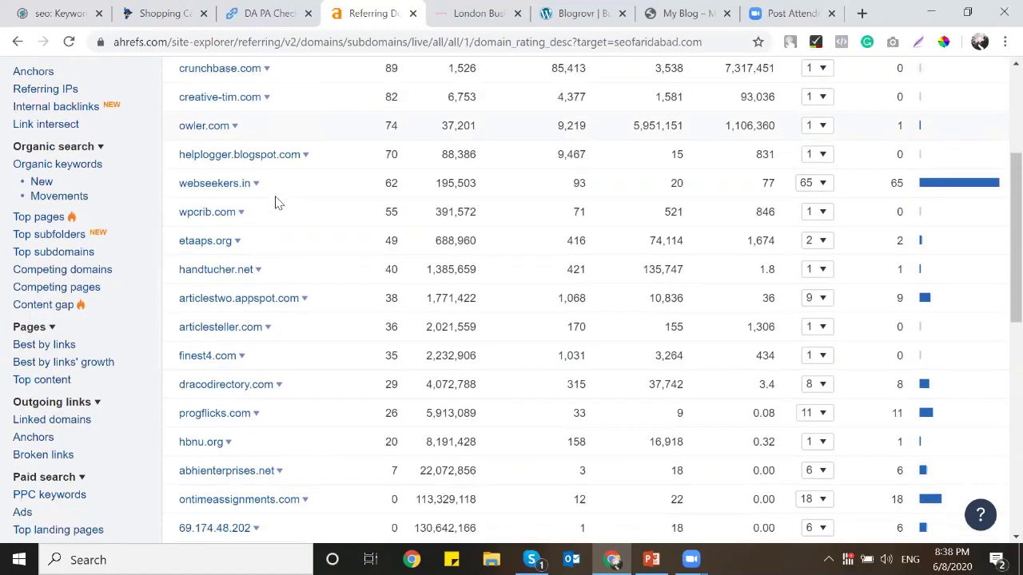
scroll(278, 192, "down", 2)
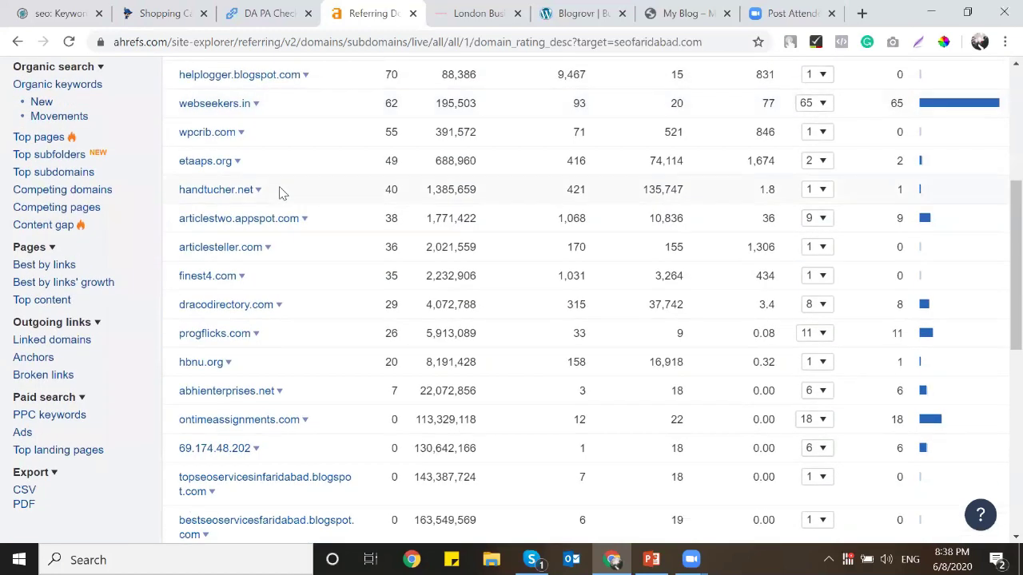
Step: Examine the lower-rated referring domains of seofaridabad.com through the rest of the Referring Domains list
scroll(281, 193, "down", 1)
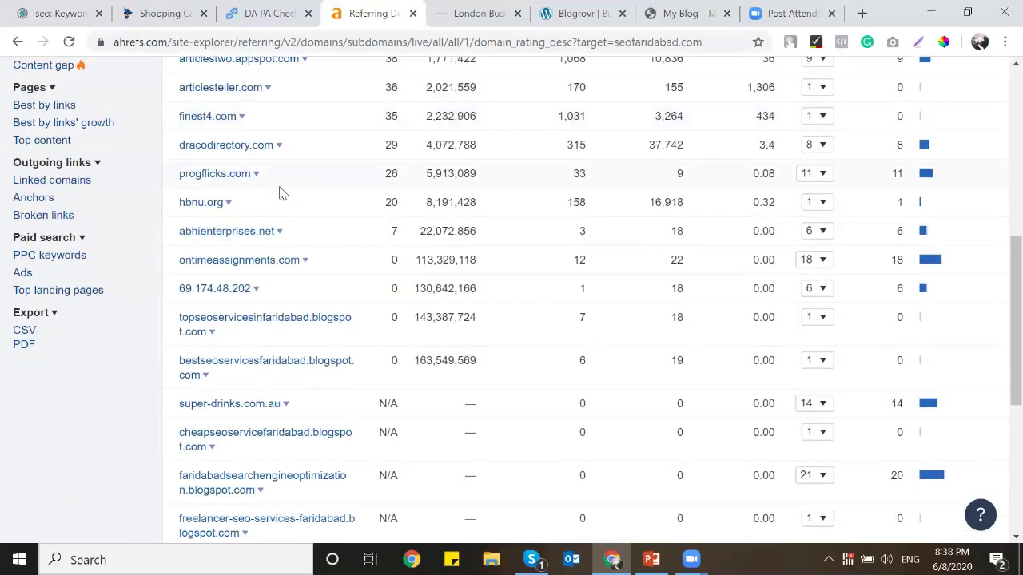
scroll(280, 194, "down", 1)
scroll(281, 192, "down", 1)
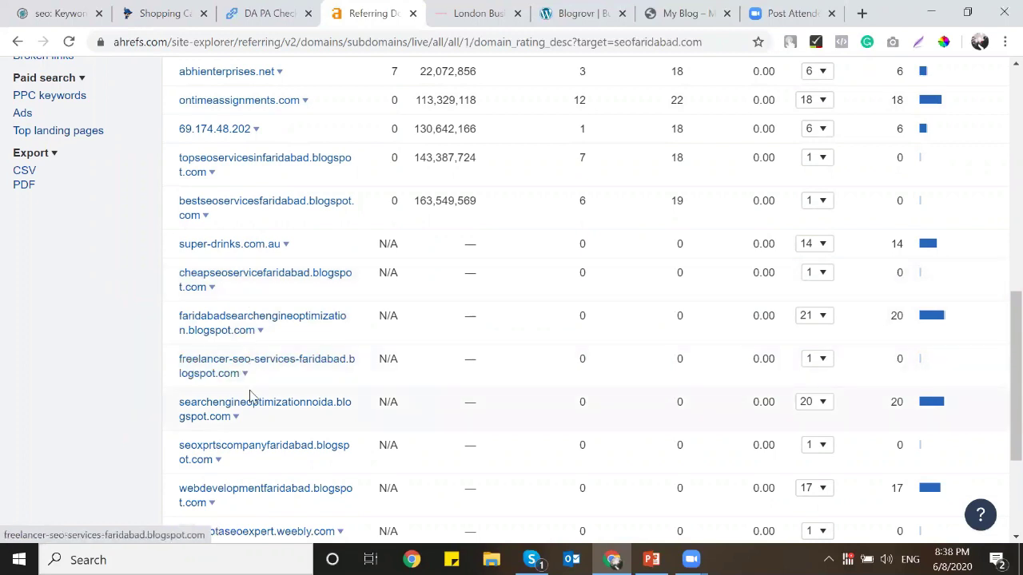
scroll(245, 264, "down", 2)
scroll(245, 265, "up", 15)
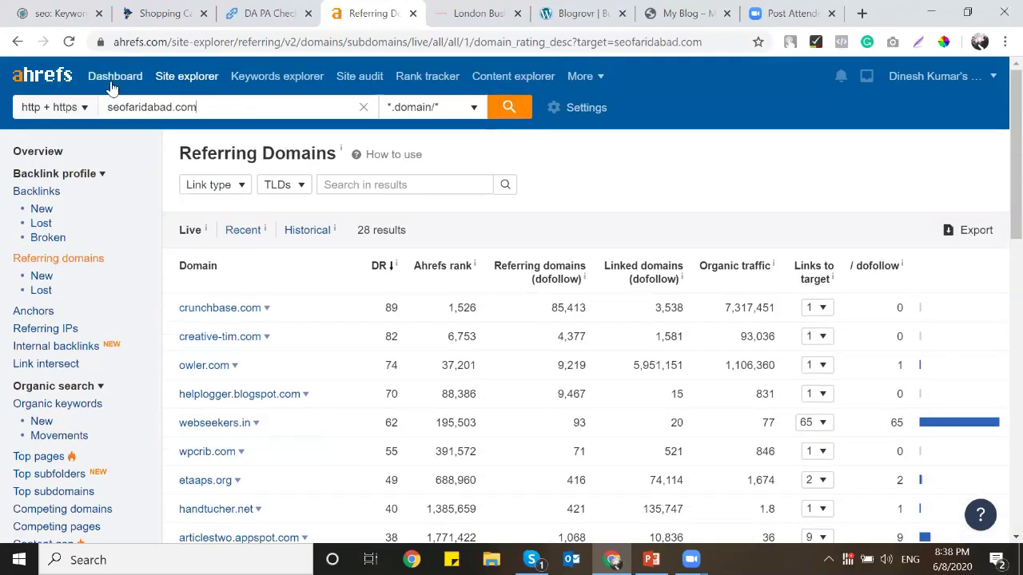
Step: Open the Backlinks report for seofaridabad.com and examine the referring pages, their ratings and link anchors
left_click(53, 151)
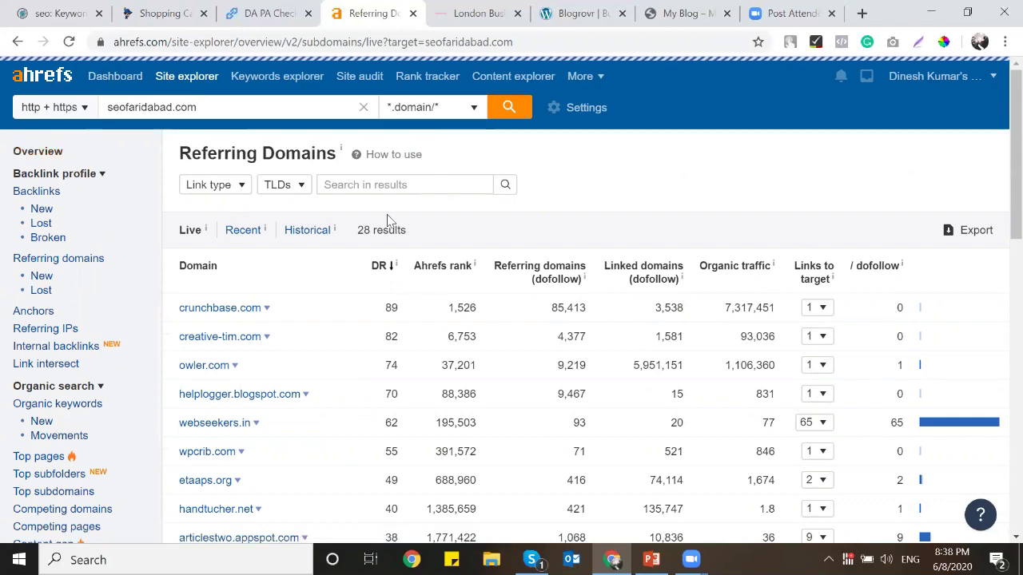
left_click(32, 195)
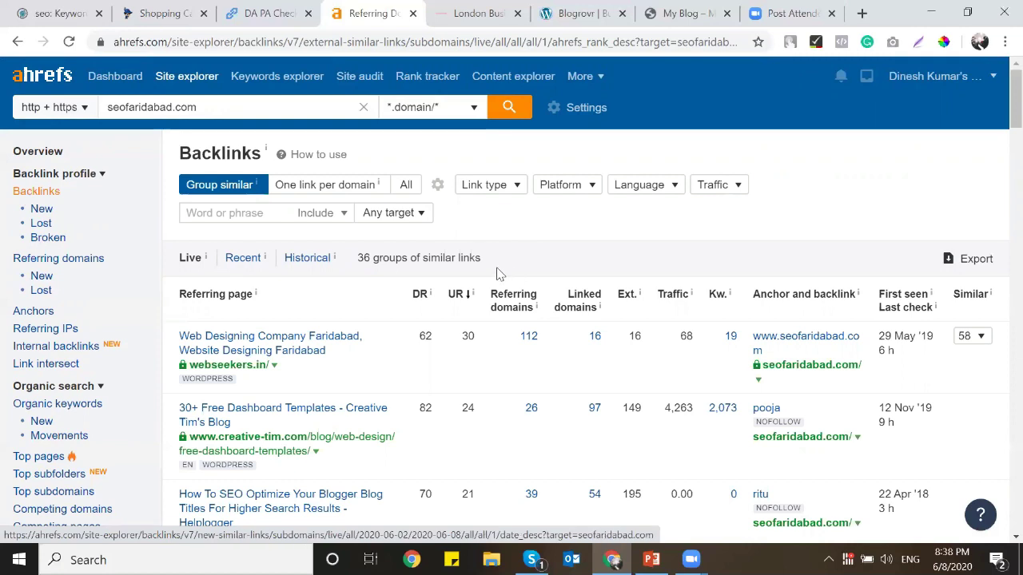
scroll(406, 256, "down", 1)
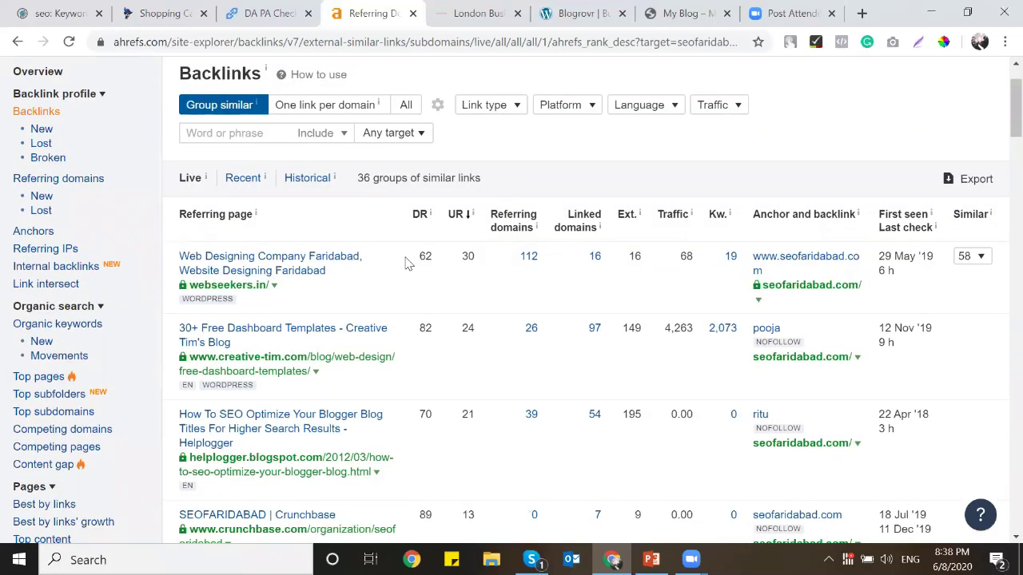
scroll(406, 264, "down", 2)
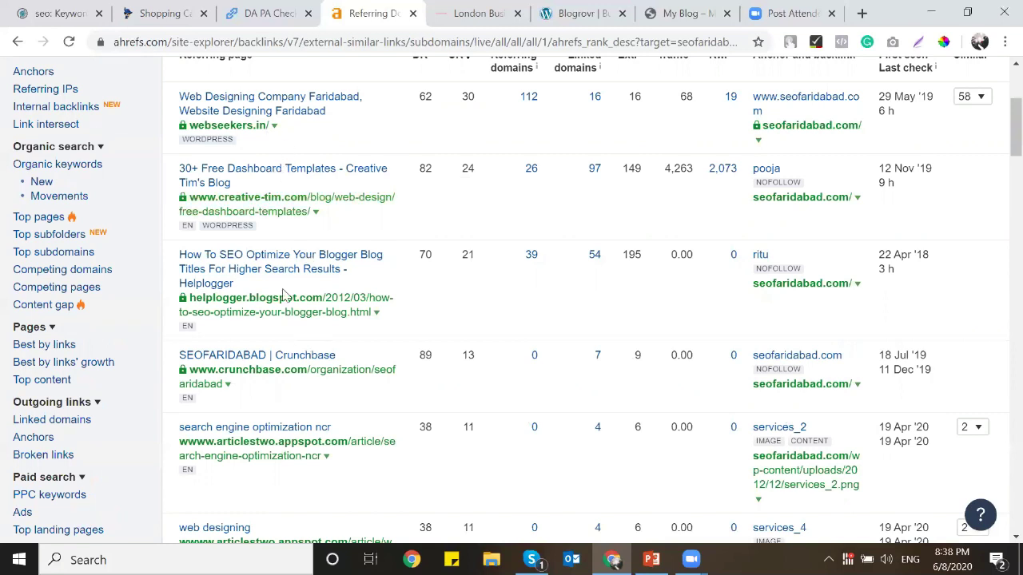
scroll(284, 404, "up", 2)
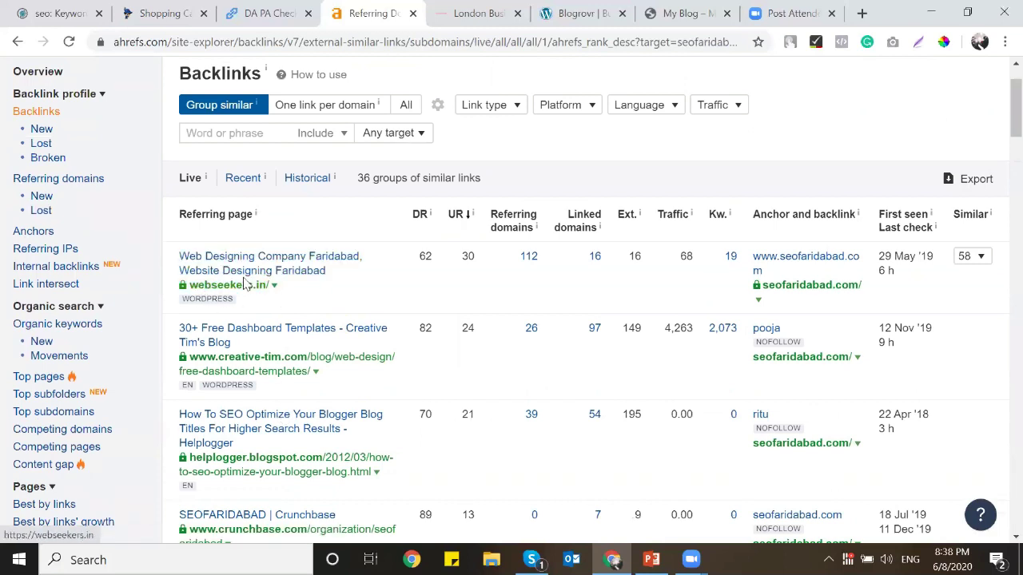
Step: Open the Anchors report for seofaridabad.com and highlight its leading anchor texts, from the domain name to the SEO and digital marketing phrases
left_click(44, 230)
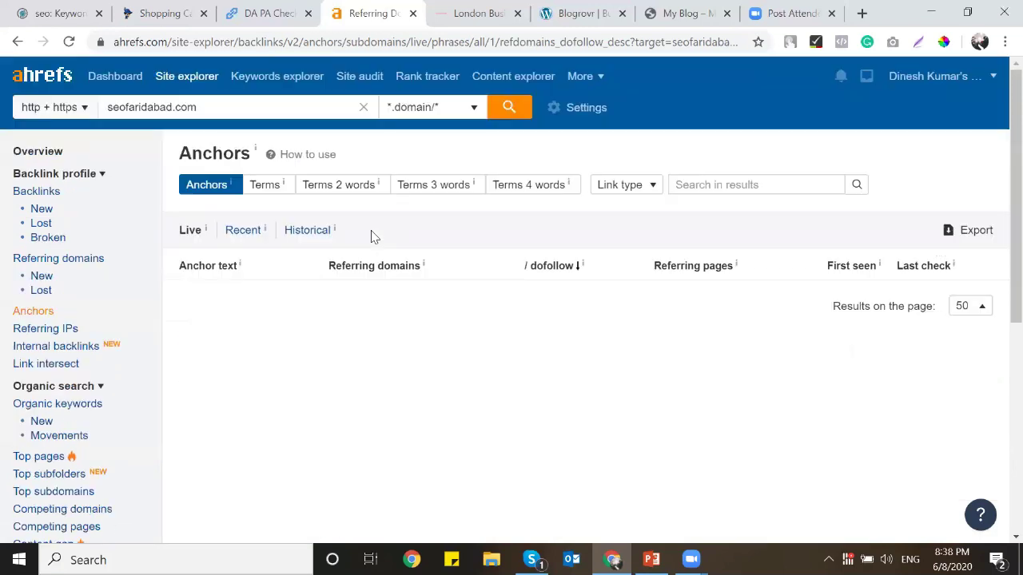
scroll(371, 237, "down", 1)
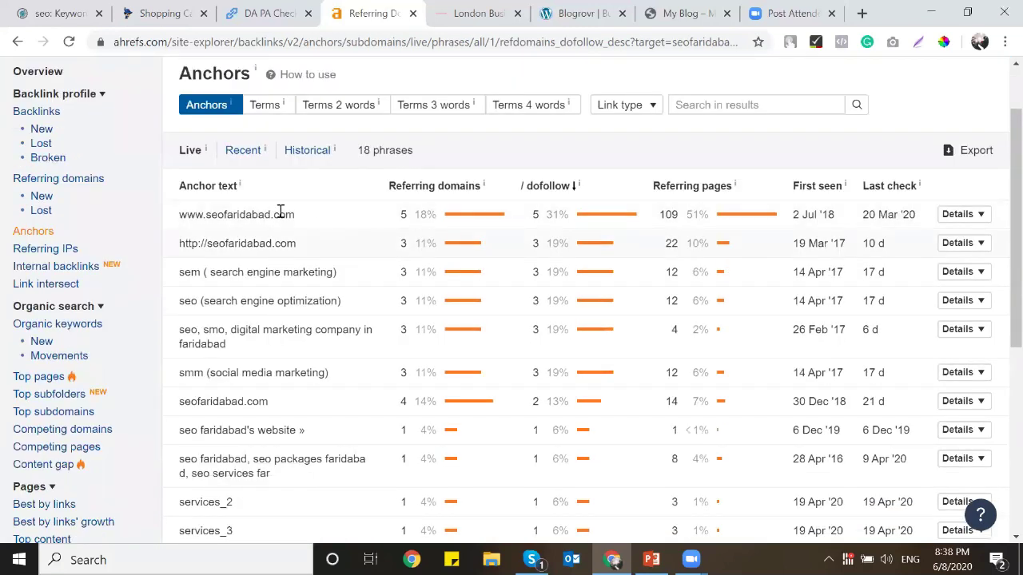
left_click_drag(191, 214, 275, 212)
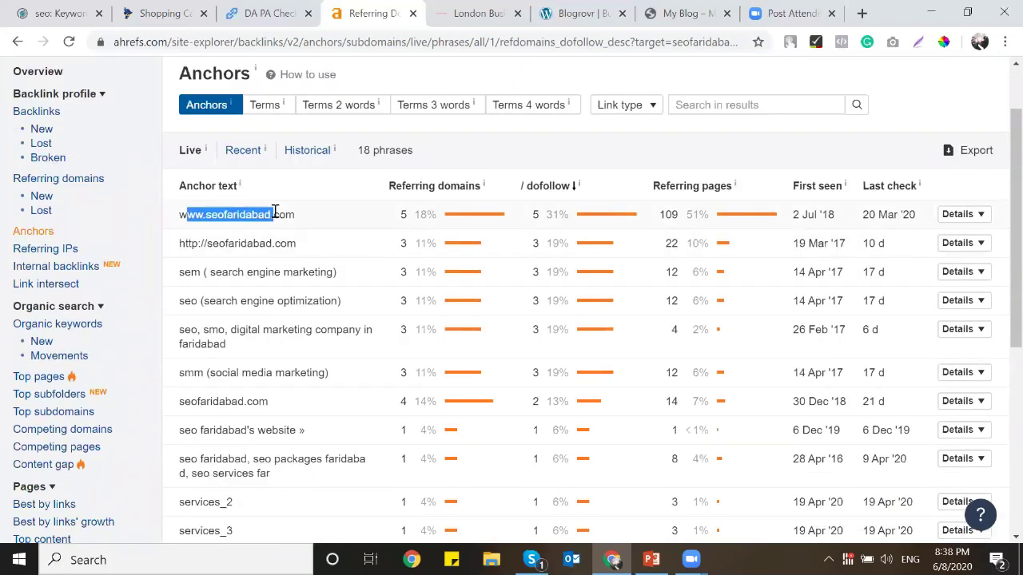
triple_click(229, 245)
scroll(269, 261, "down", 1)
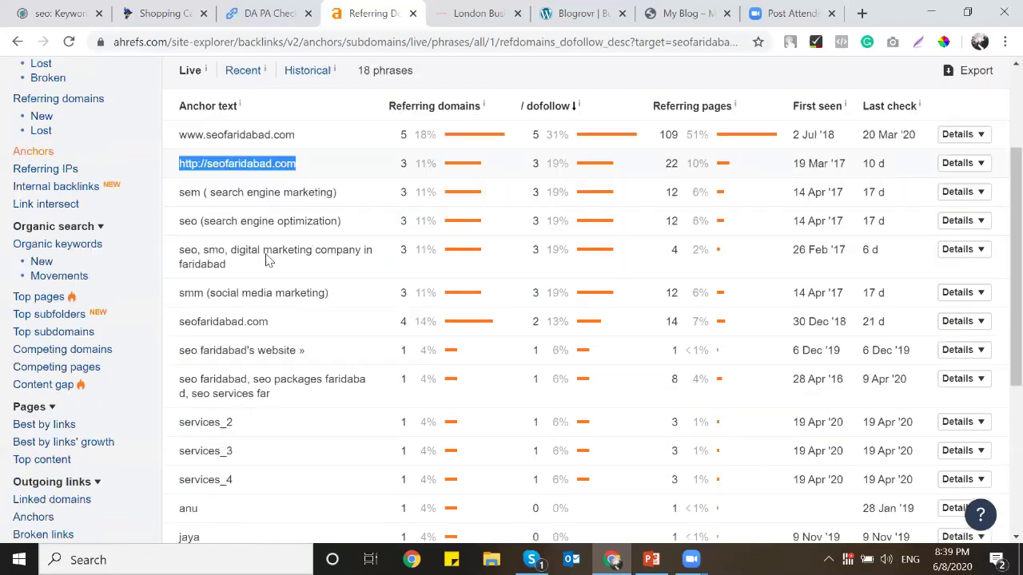
triple_click(229, 193)
triple_click(247, 222)
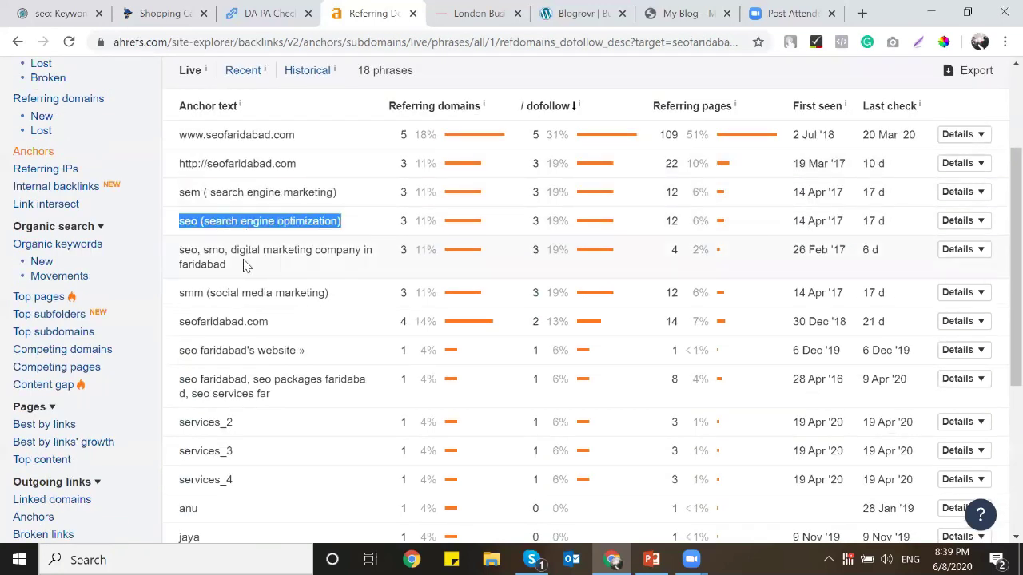
triple_click(245, 265)
scroll(286, 283, "up", 2)
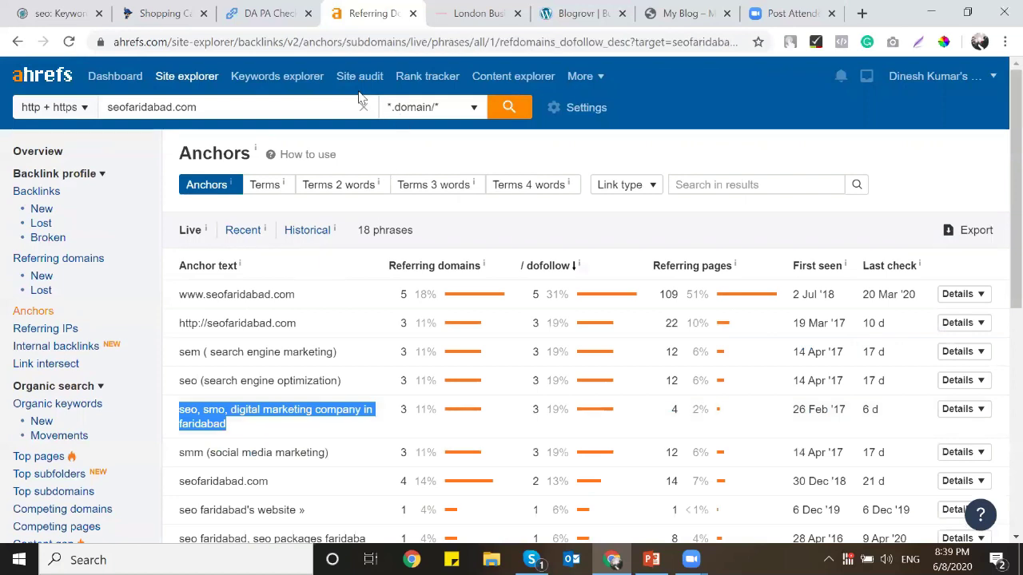
Step: Switch back to SeekaHost and highlight the seofaridabad.com name in the availability result
left_click(160, 12)
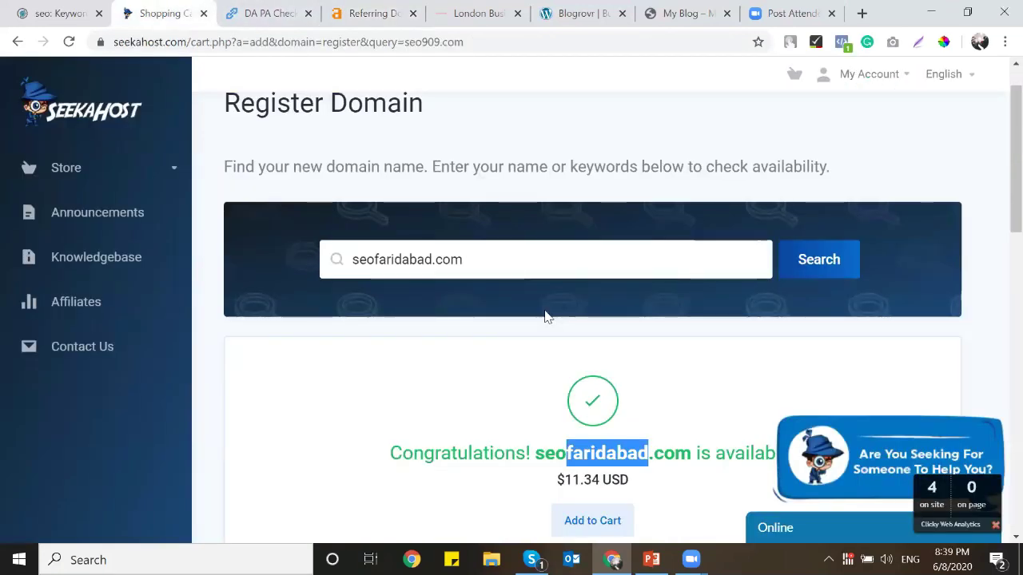
scroll(549, 318, "down", 1)
triple_click(569, 379)
left_click(530, 375)
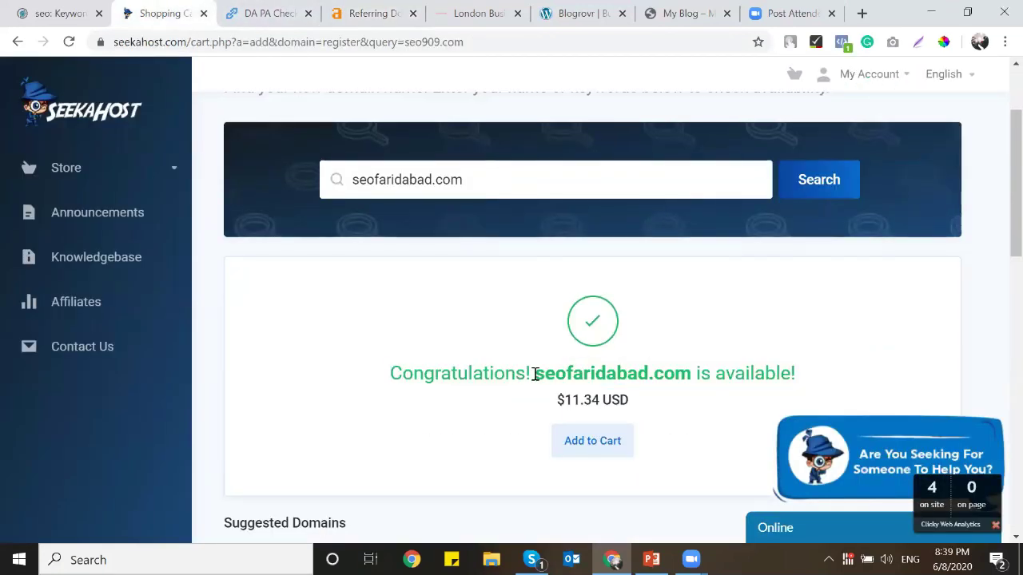
double_click(653, 374)
left_click(410, 322)
left_click(264, 11)
left_click(383, 11)
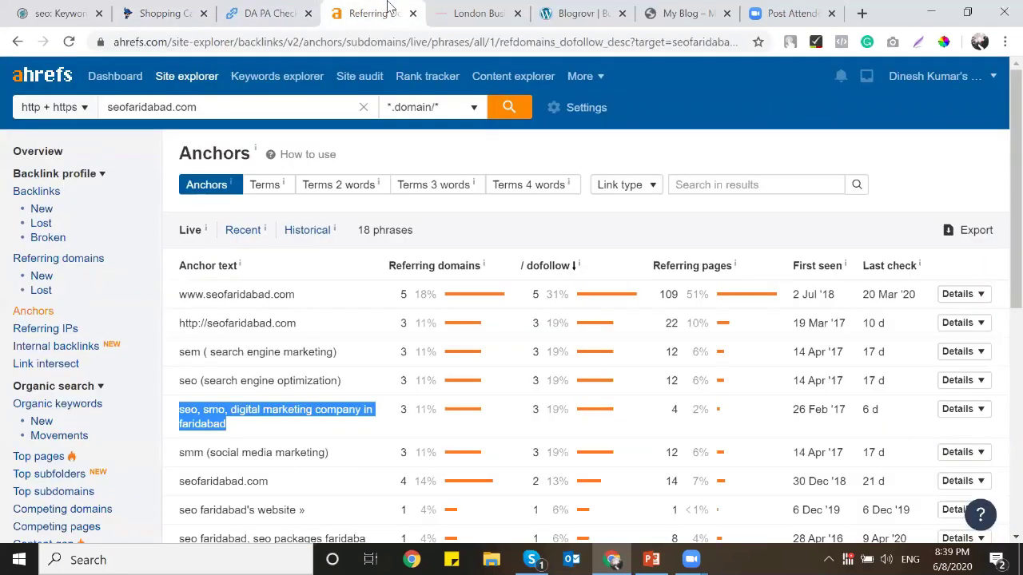
left_click(71, 8)
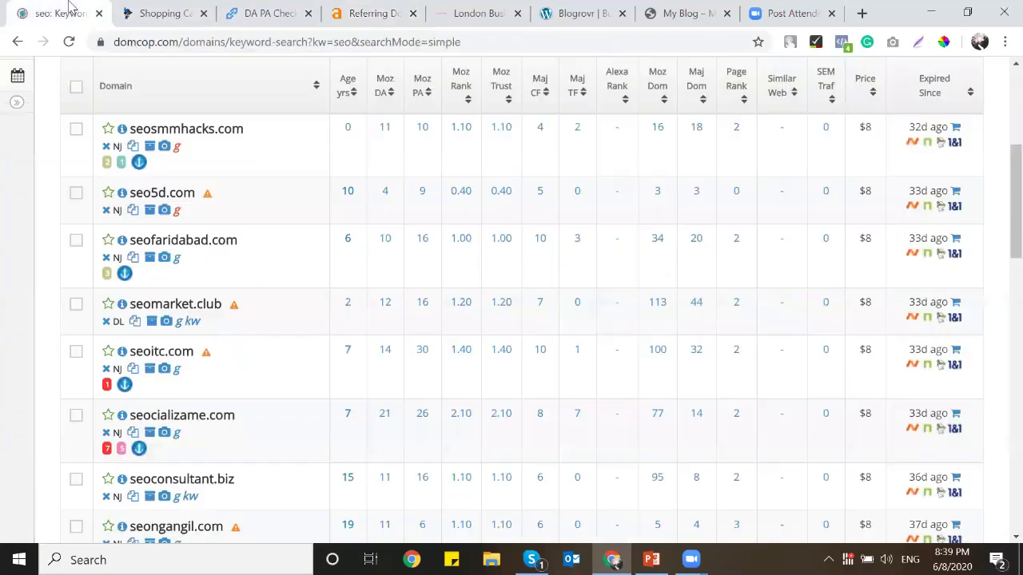
left_click(264, 12)
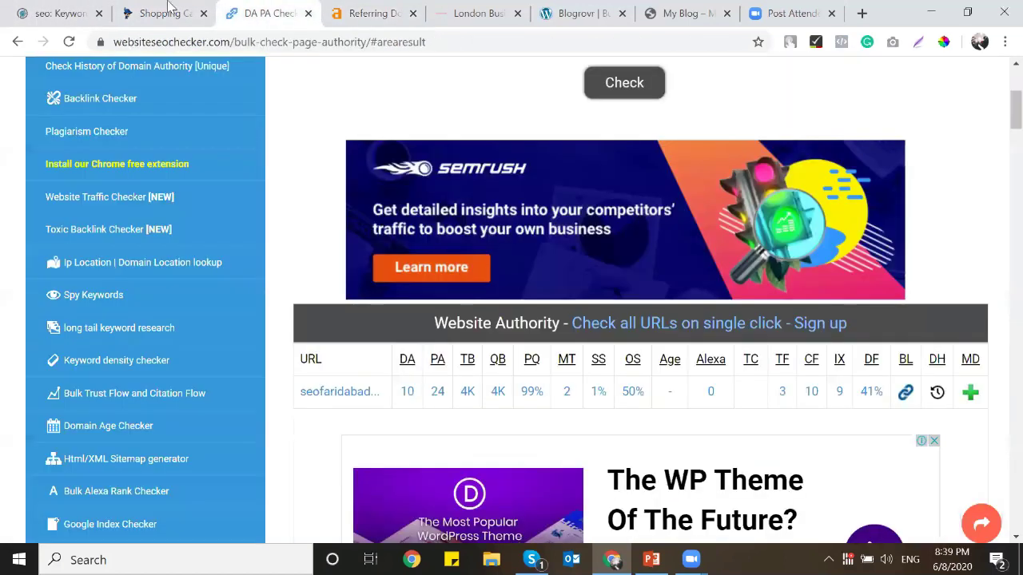
Step: Pick seoitc.com from the DomCop list and search SeekaHost for its availability
left_click(36, 8)
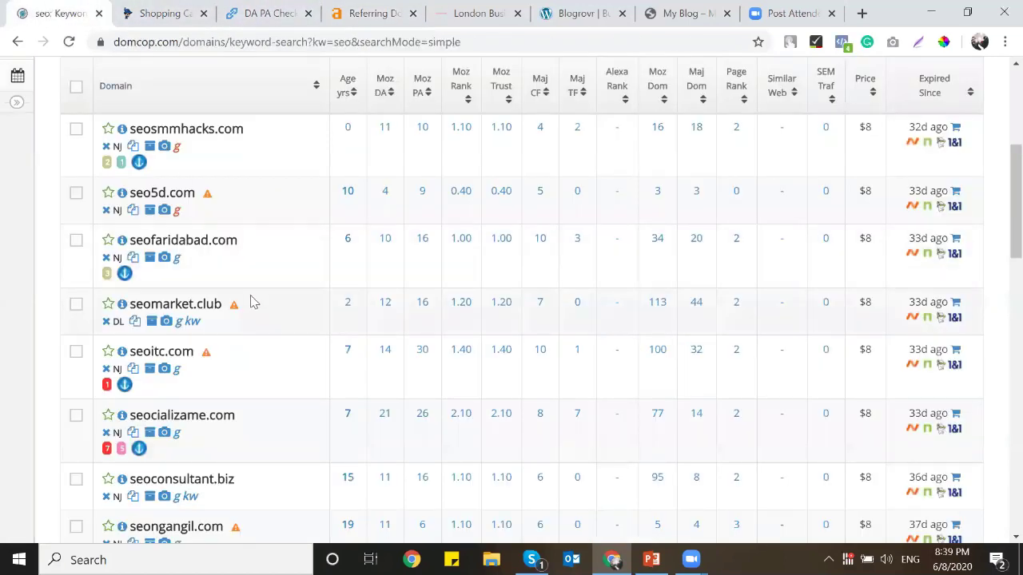
scroll(252, 302, "down", 1)
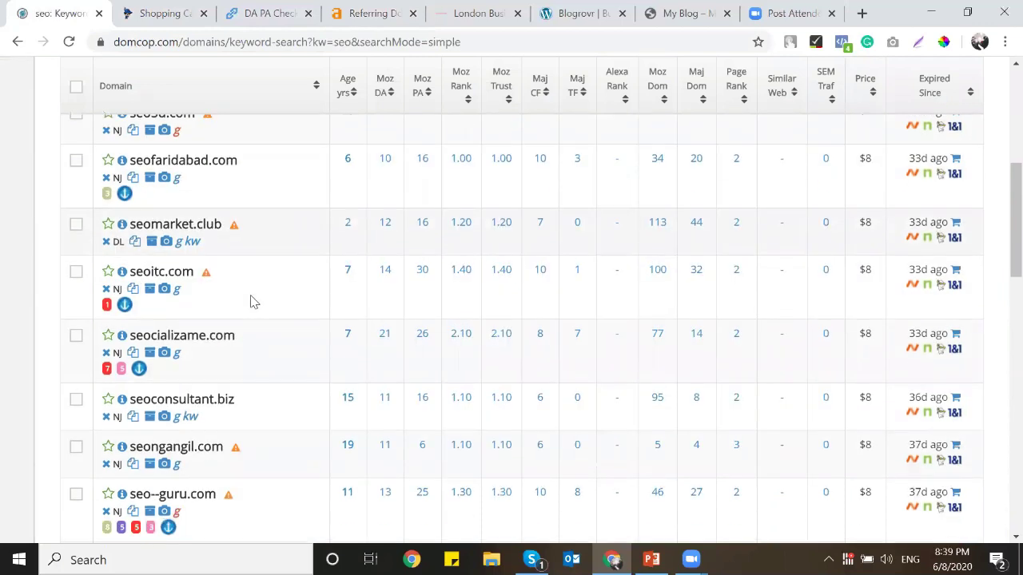
scroll(250, 300, "down", 1)
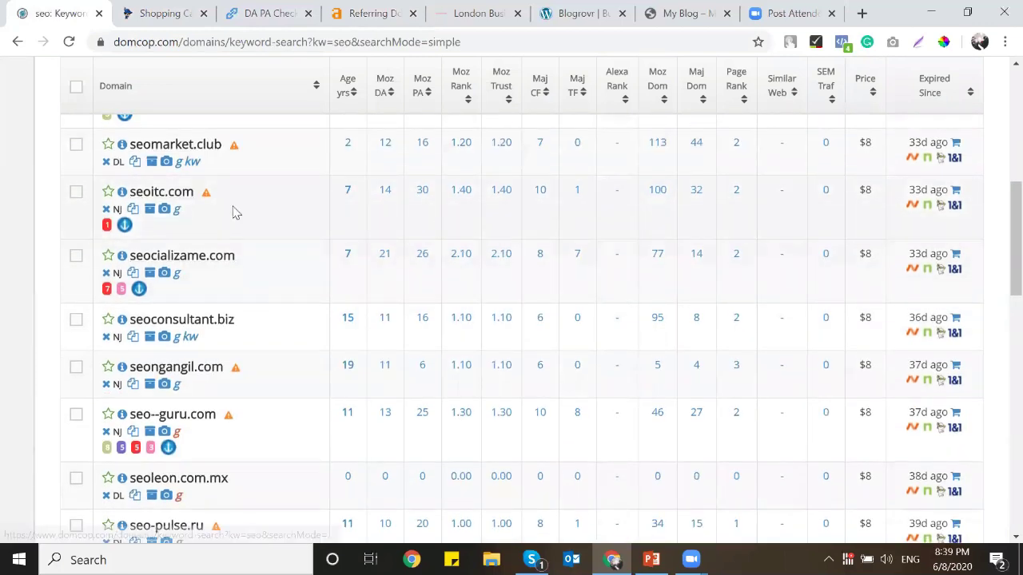
scroll(233, 212, "up", 1)
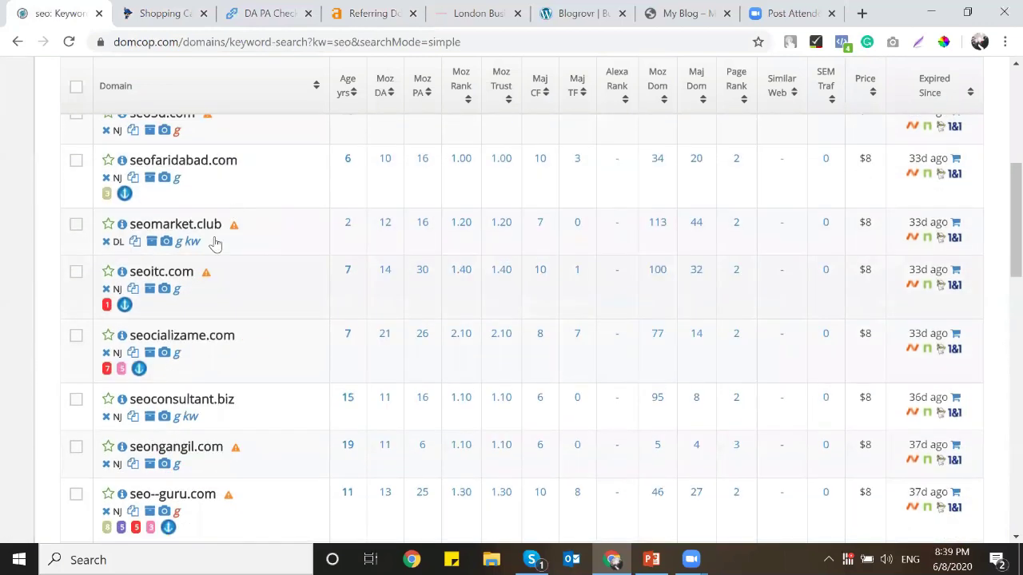
left_click(178, 8)
triple_click(418, 177)
type("seoitc.com")
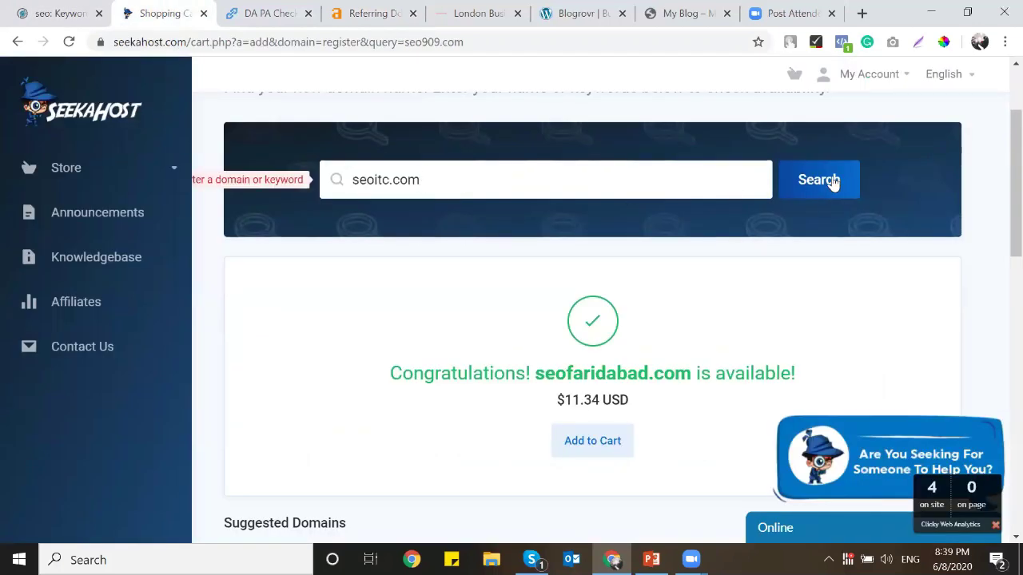
left_click(819, 180)
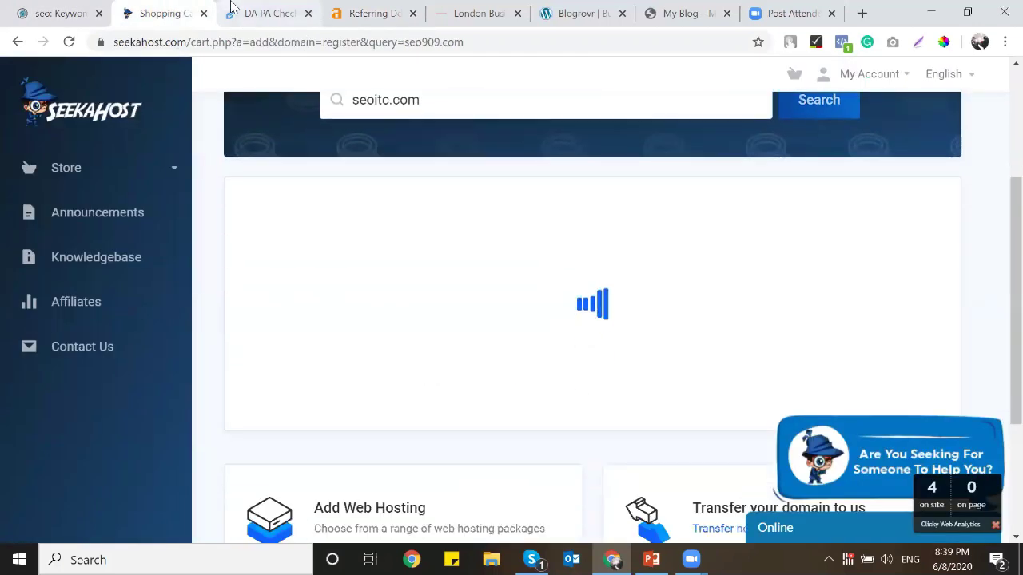
Step: Highlight "faridabad" in the DA PA Checker's domain entry and return to SeekaHost to read the seoitc.com availability result
left_click(263, 13)
scroll(390, 243, "up", 3)
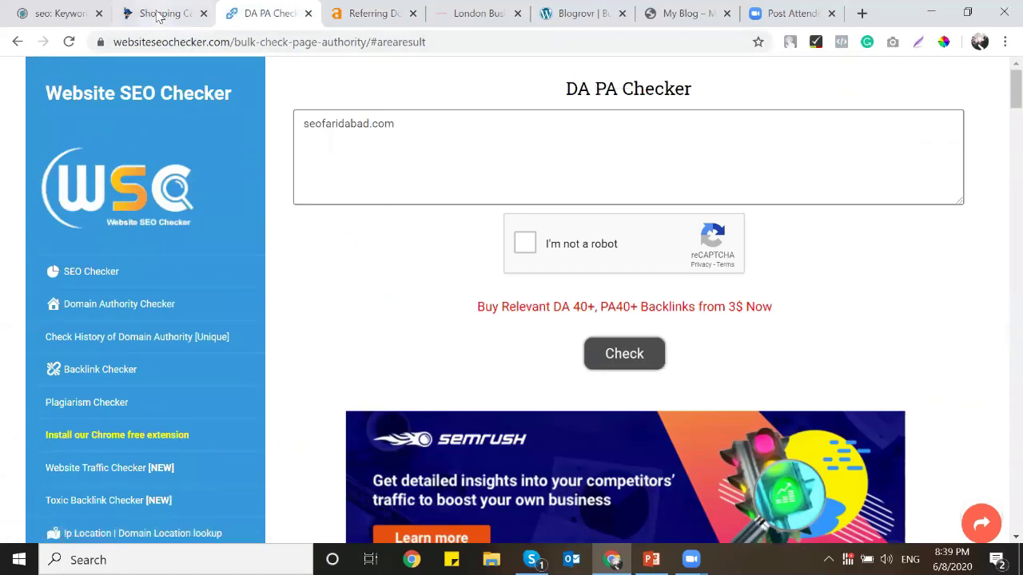
left_click(160, 14)
key("ctrl+Tab")
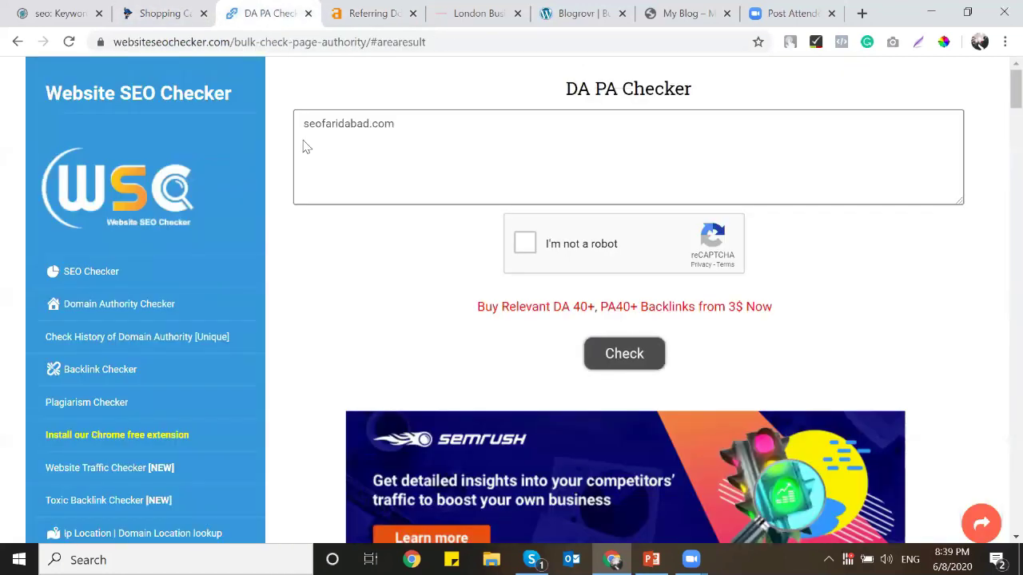
left_click_drag(322, 123, 365, 128)
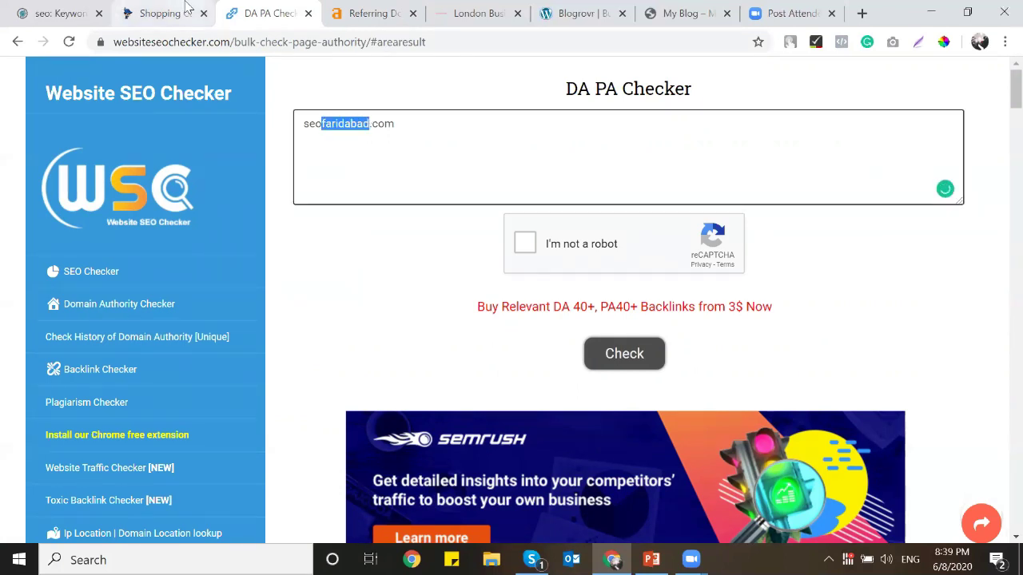
left_click(120, 11)
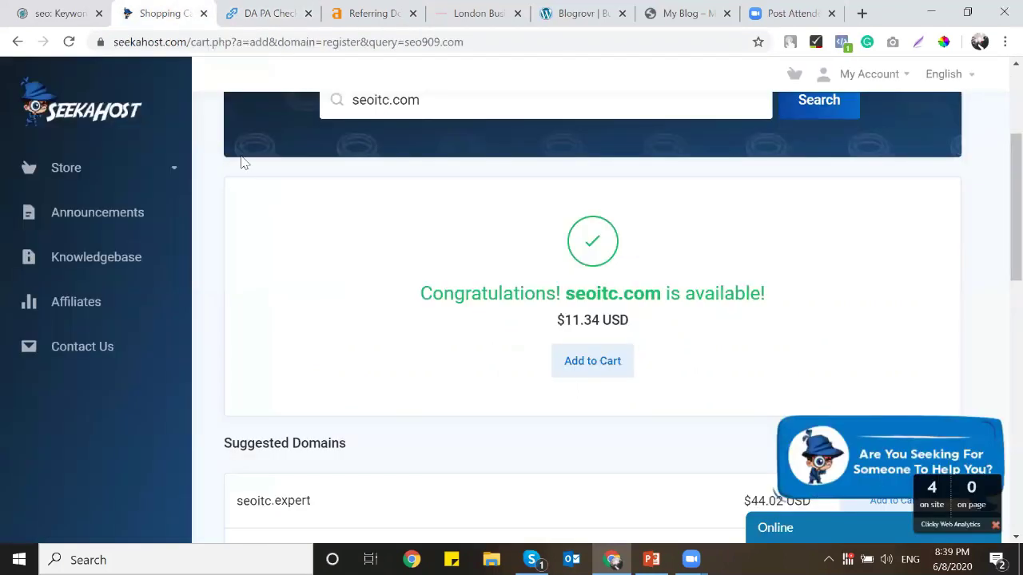
Step: Copy seoitc.com from the SeekaHost search, replace the domain in the DA PA Checker with it and complete the "I'm not a robot" verification
left_click(248, 10)
key("ctrl+a")
left_click(434, 151)
left_click(64, 13)
left_click(164, 12)
key("ctrl+a")
left_click(448, 101)
key("ctrl+a")
key("ctrl+c")
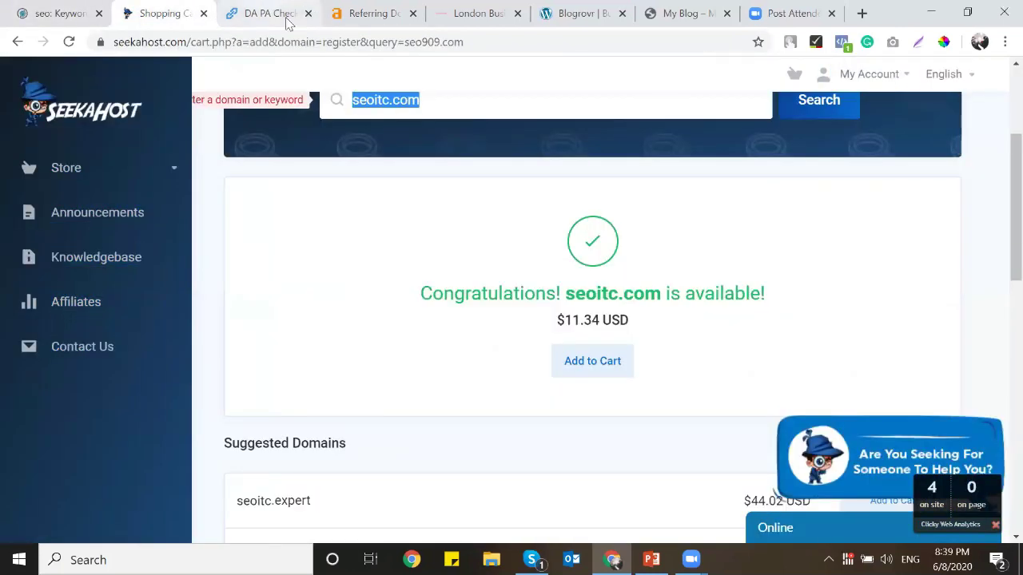
left_click(285, 15)
key("ctrl+a")
key("ctrl+v")
left_click(529, 244)
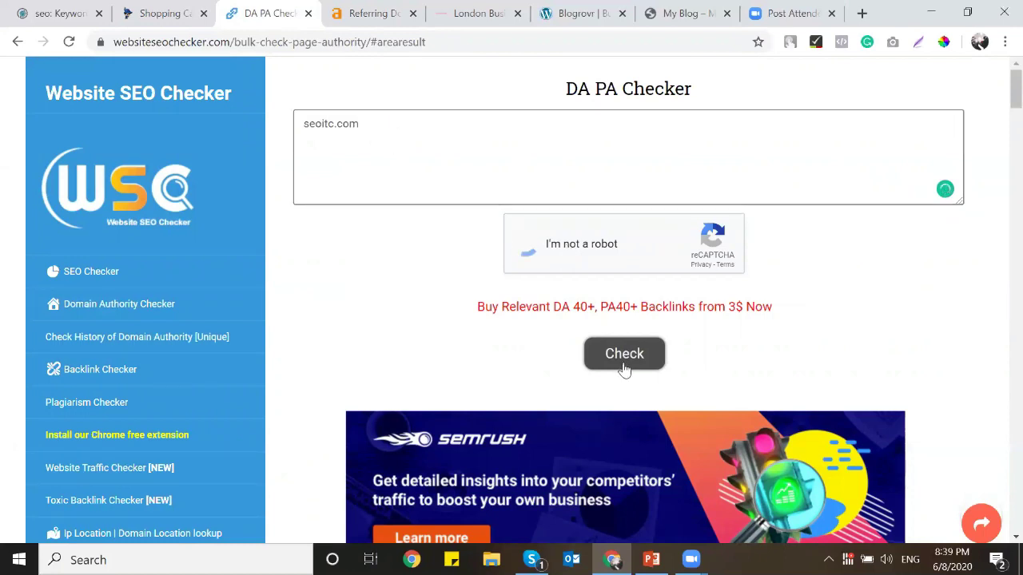
left_click(76, 13)
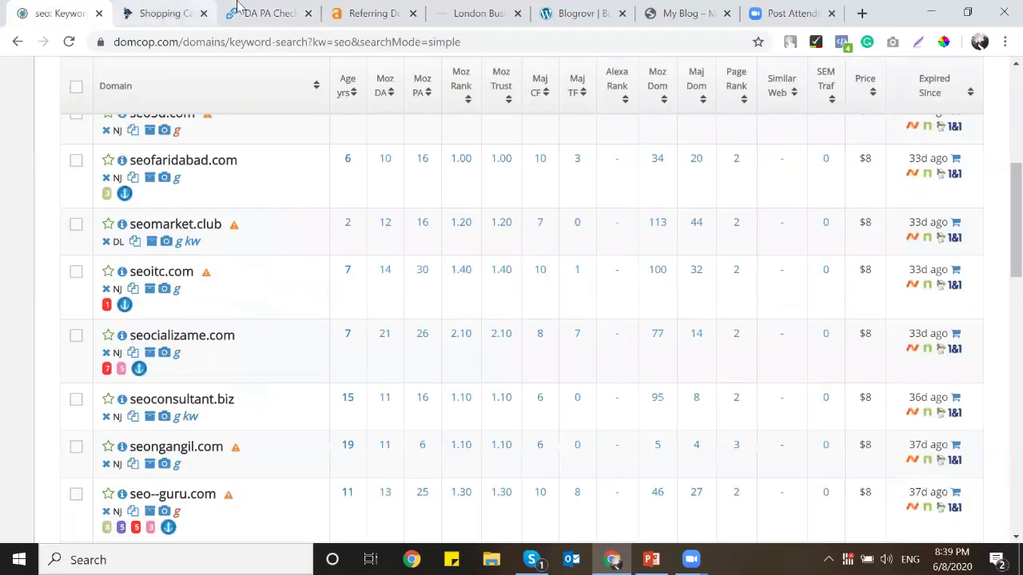
scroll(820, 119, "up", 5)
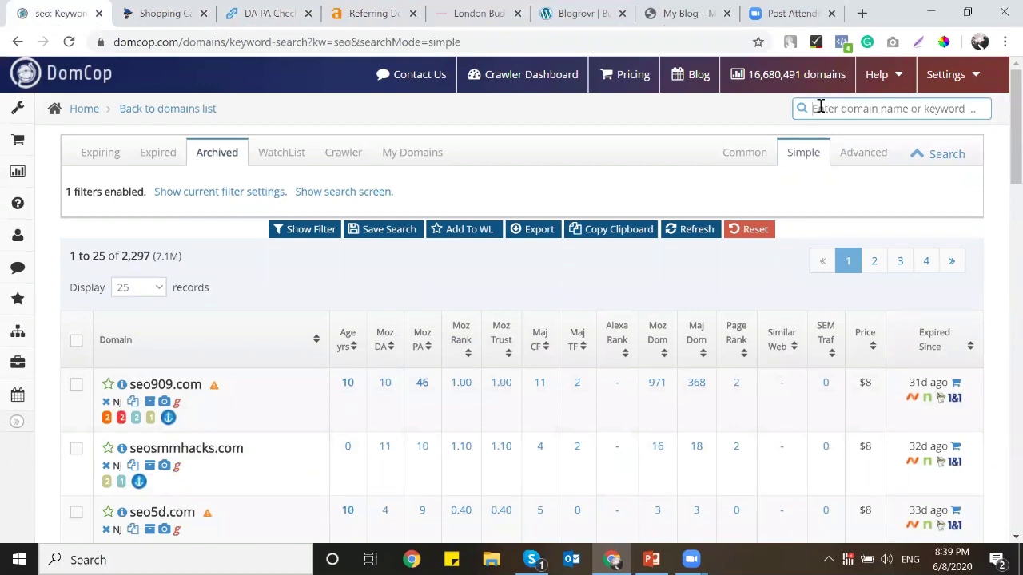
left_click(820, 107)
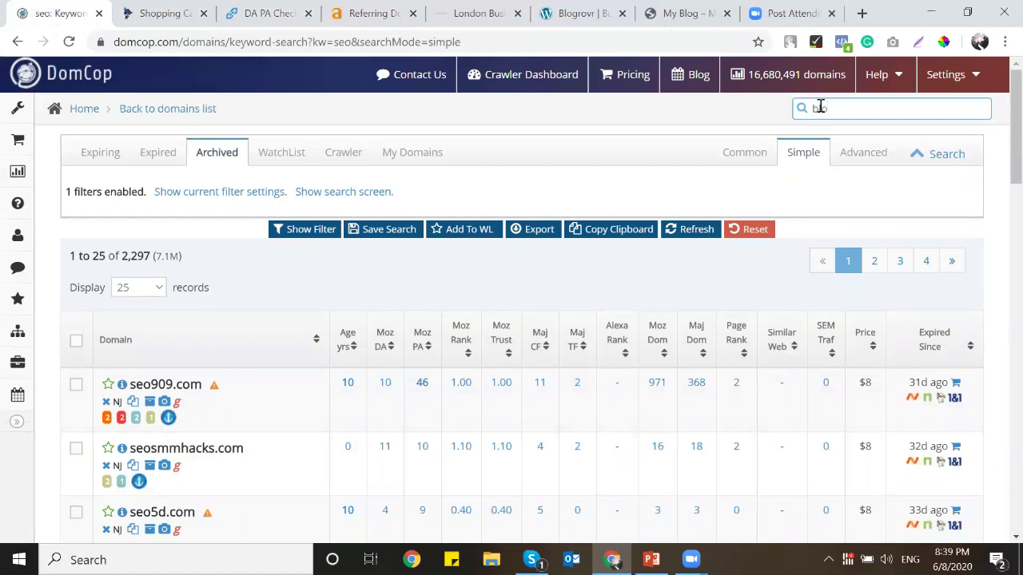
Step: Run the DA PA Checker on seoitc.com and switch to the domain's availability result in SeekaHost
left_click(267, 13)
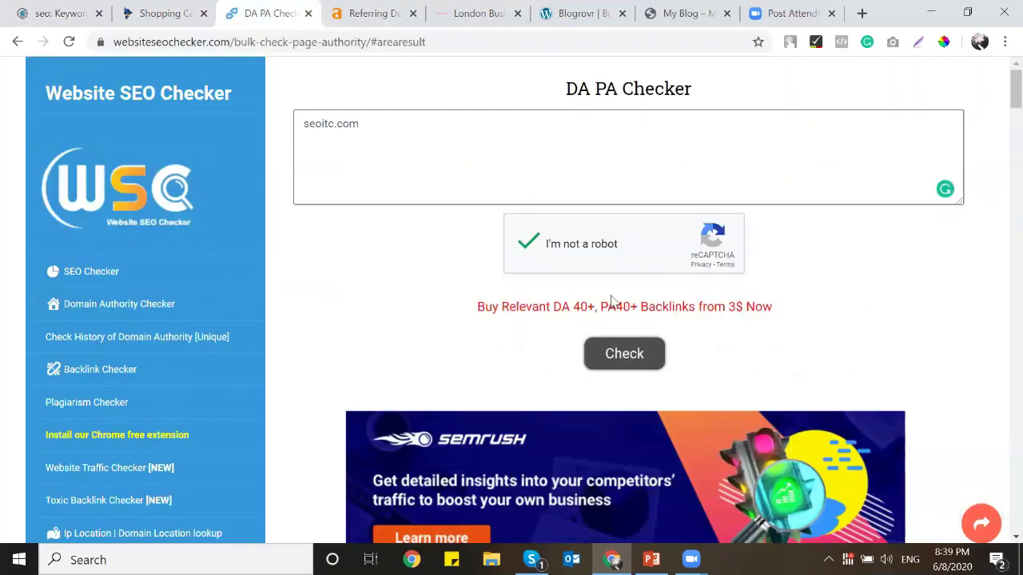
left_click(621, 352)
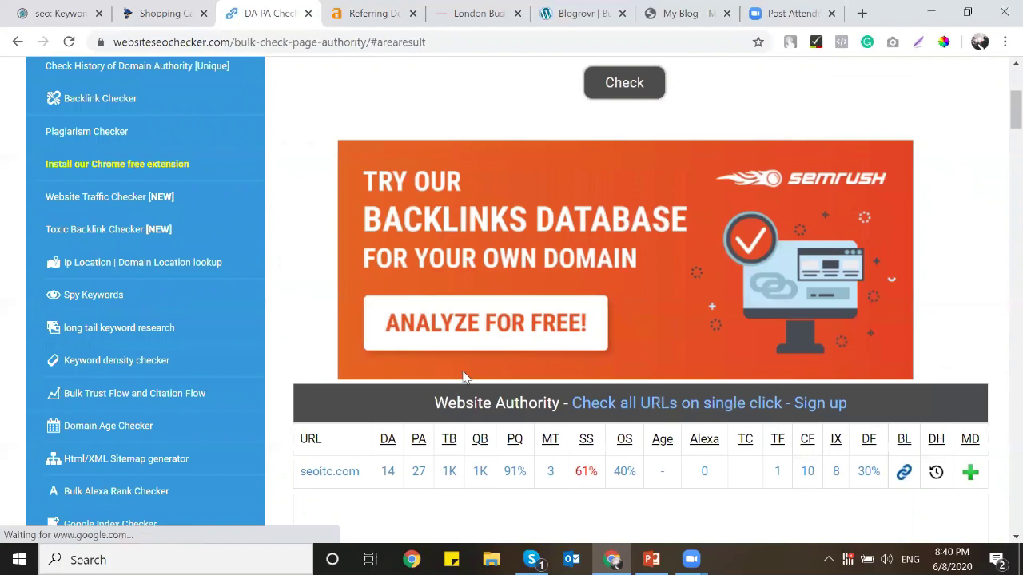
left_click(163, 14)
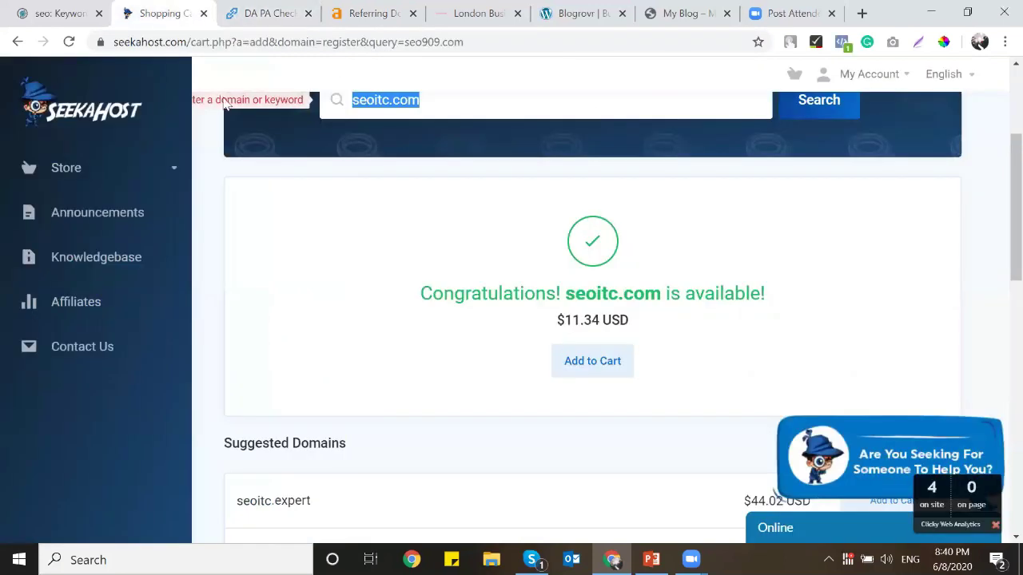
Step: Switch to Ahrefs and select the seofaridabad.com target above the Anchors report
left_click(35, 6)
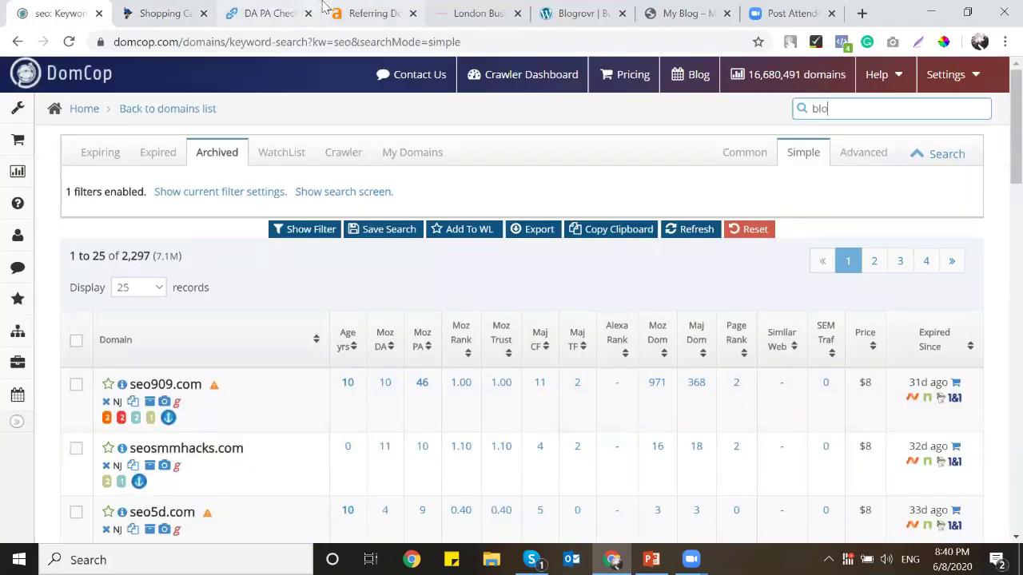
left_click(372, 14)
left_click(222, 110)
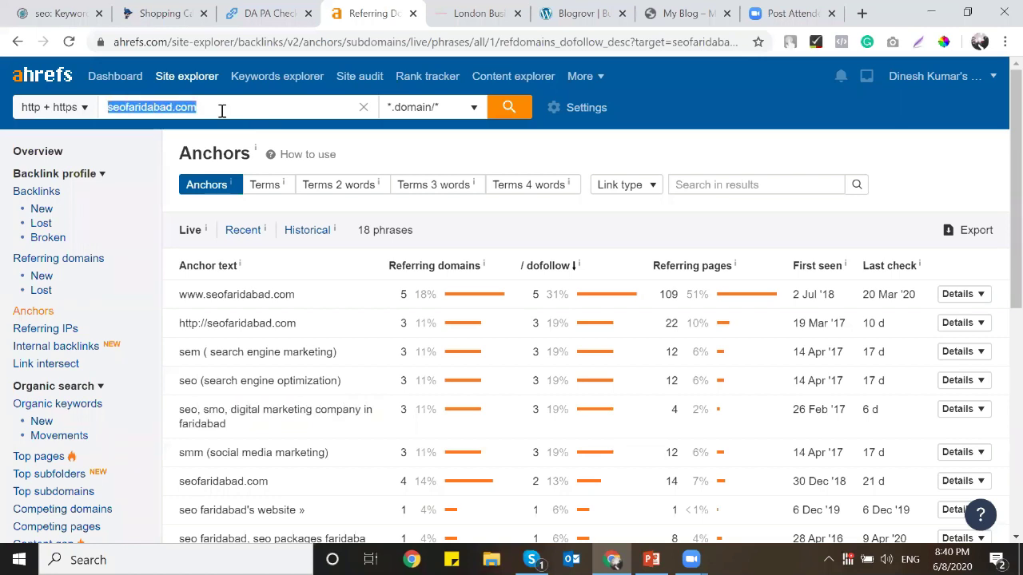
Step: Open DomCop's list of expiring domains and sort it by age with the oldest domains first
left_click(75, 8)
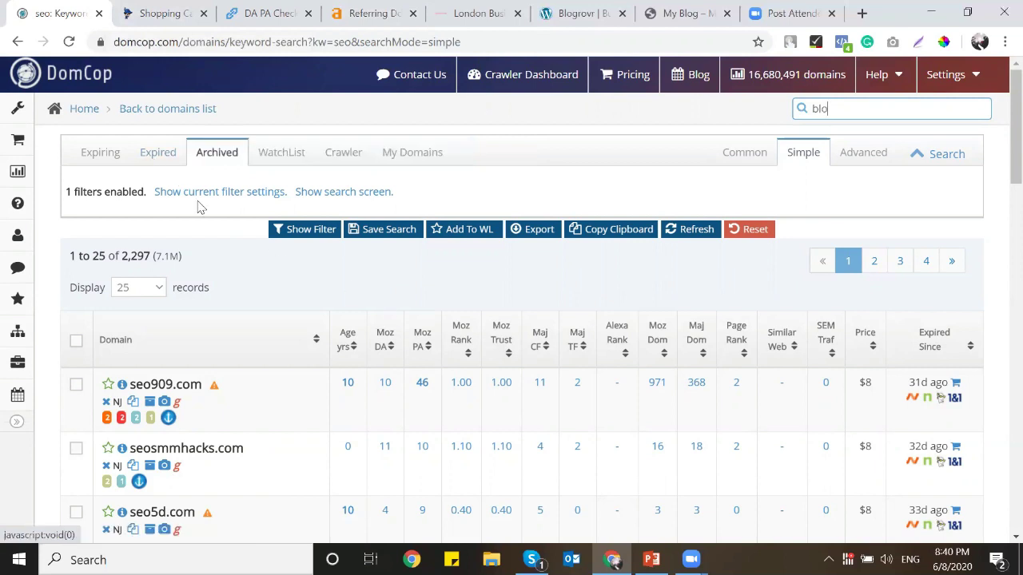
left_click(114, 157)
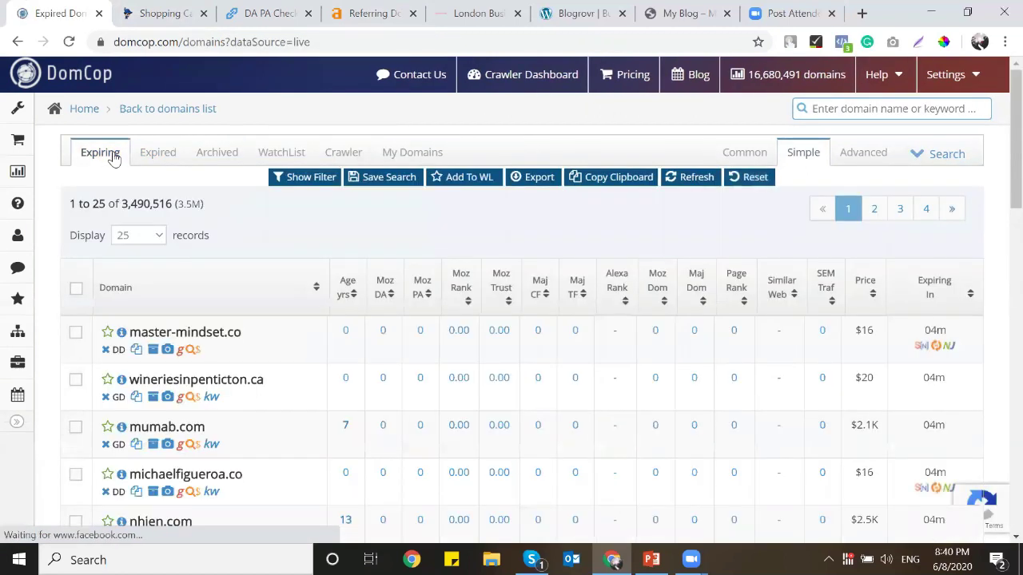
scroll(114, 157, "down", 2)
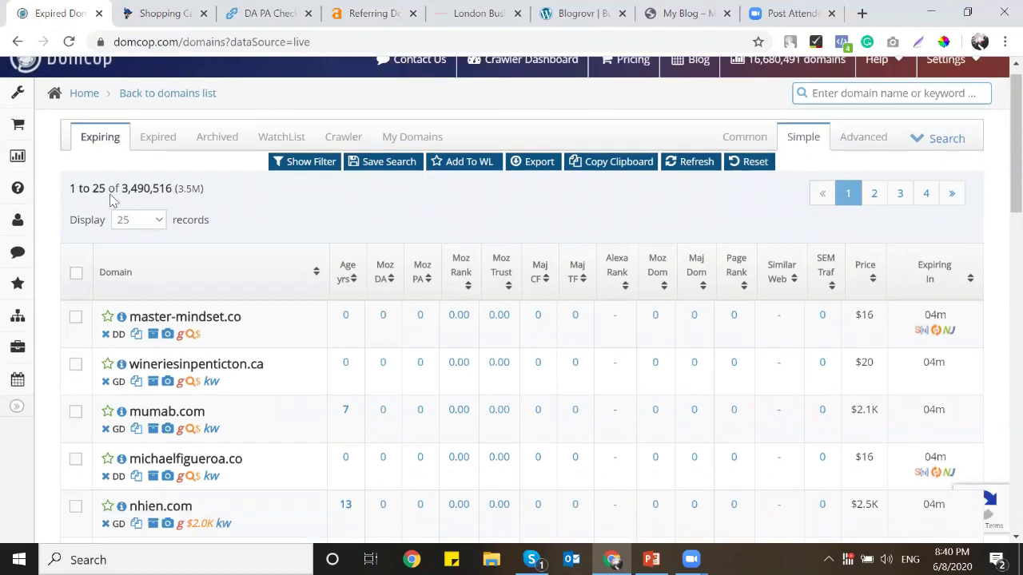
scroll(217, 283, "up", 2)
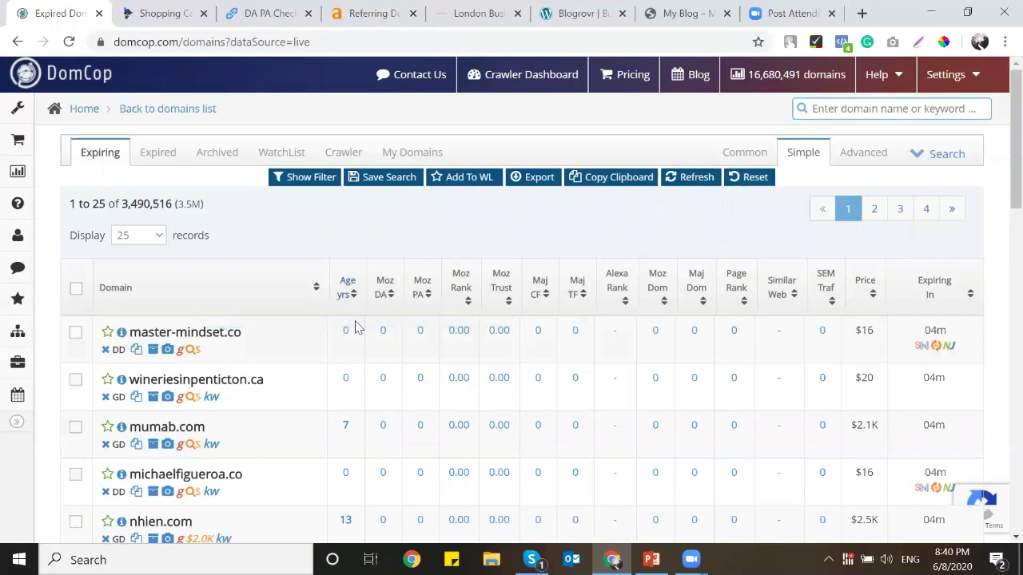
scroll(395, 246, "down", 7)
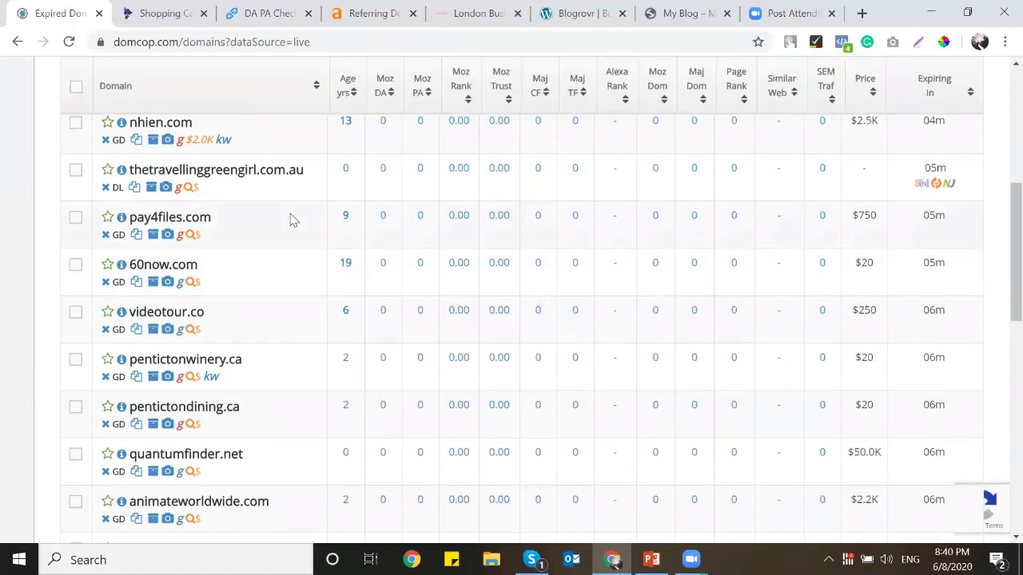
scroll(320, 323, "up", 10)
left_click(346, 292)
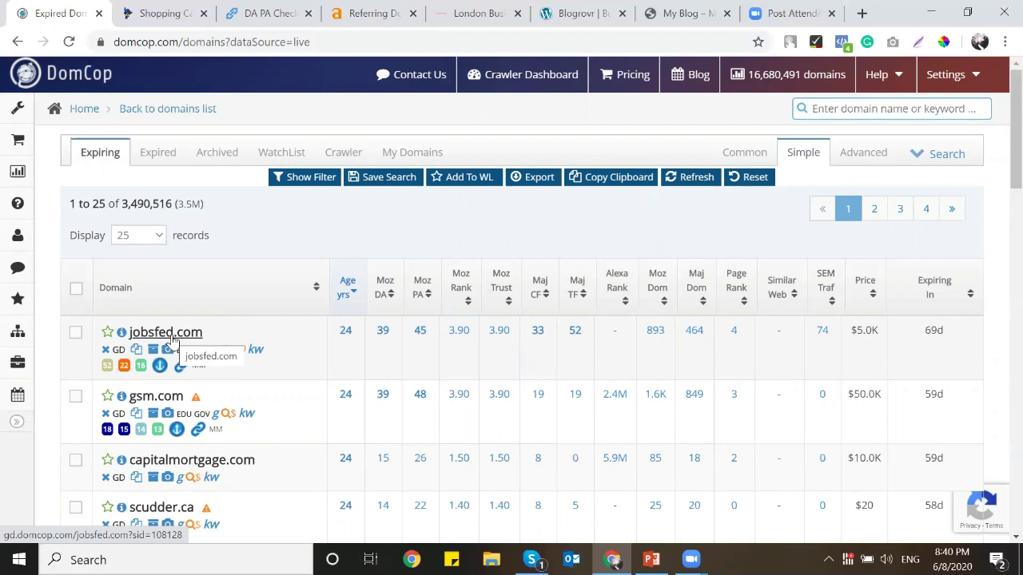
Step: Look at the Blogrovr homepage and the SeekaHost availability page, and return to DomCop
left_click(557, 13)
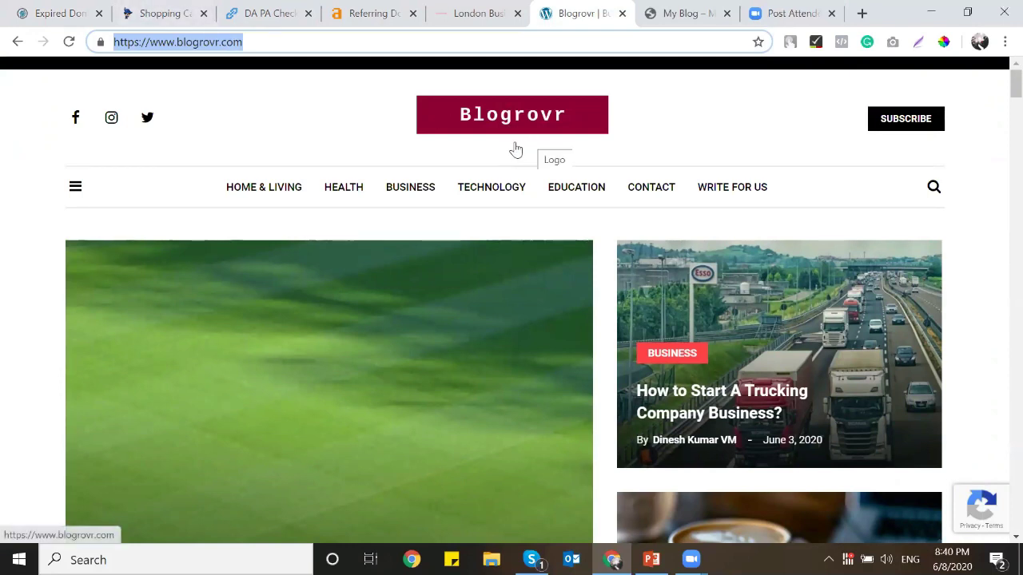
left_click(184, 11)
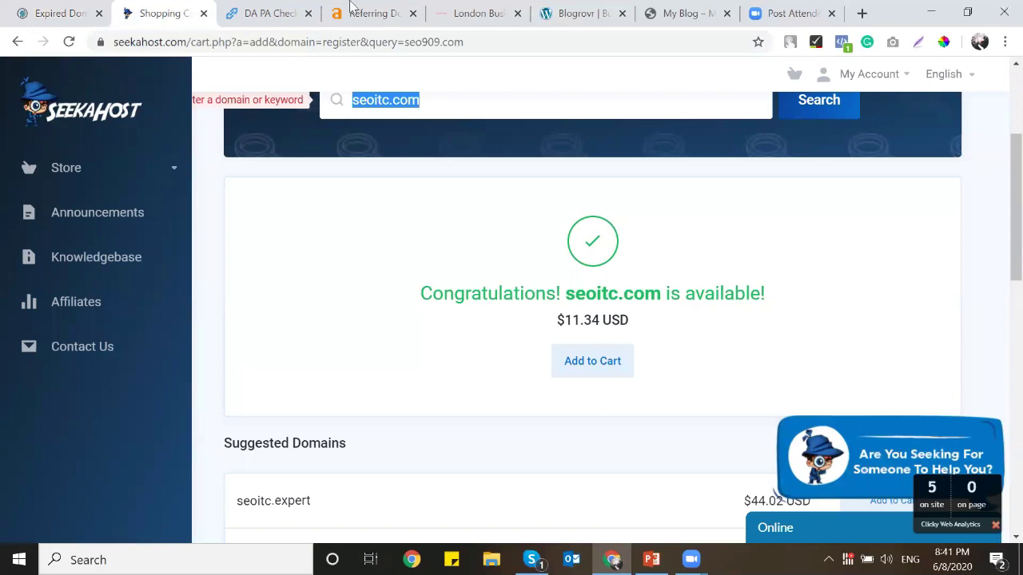
left_click(64, 12)
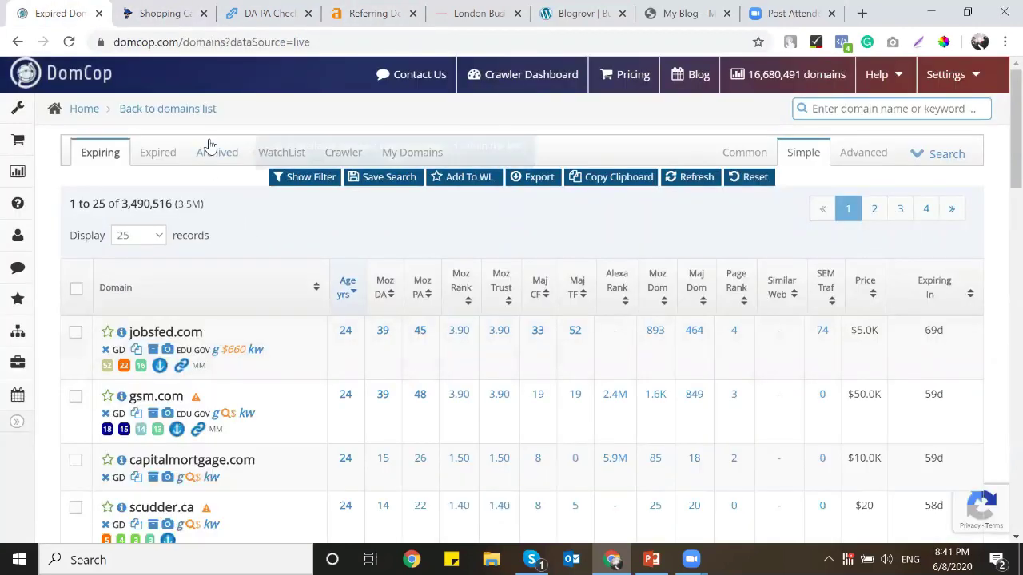
Step: Look over DomCop's expired domains, and try searching the archived domains for "hosting"
left_click(164, 155)
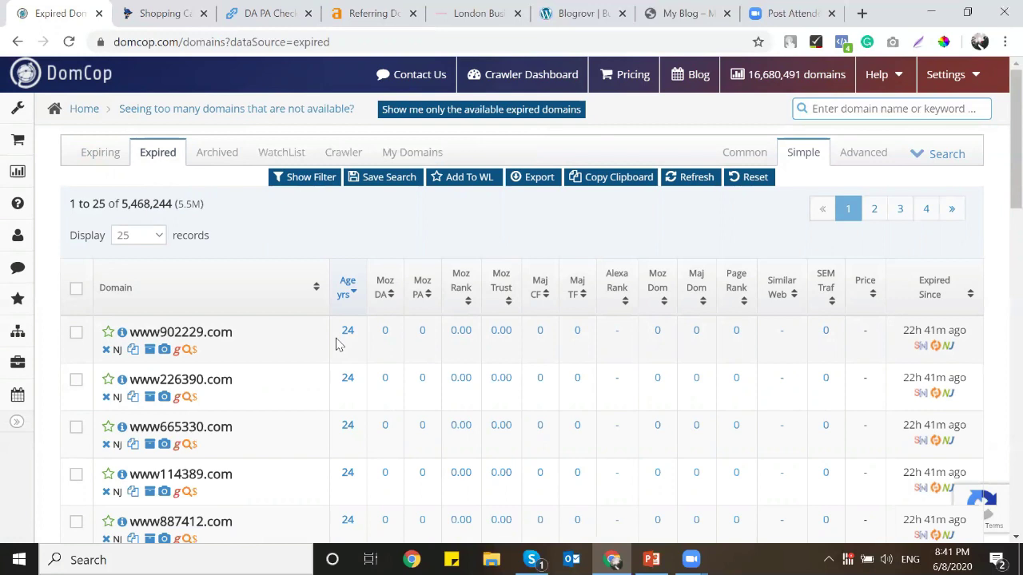
left_click(217, 153)
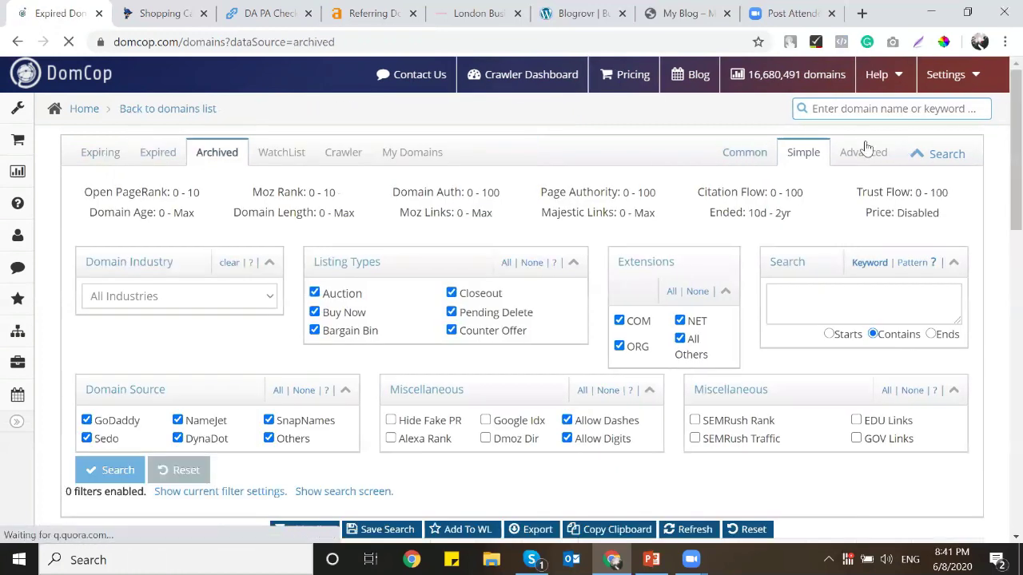
left_click(859, 109)
type("hosting")
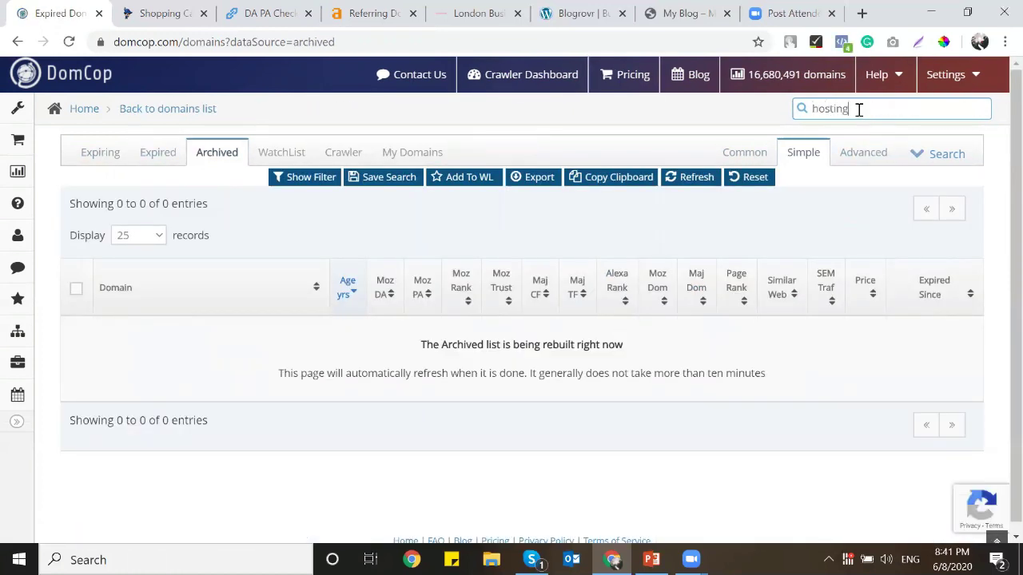
key("Return")
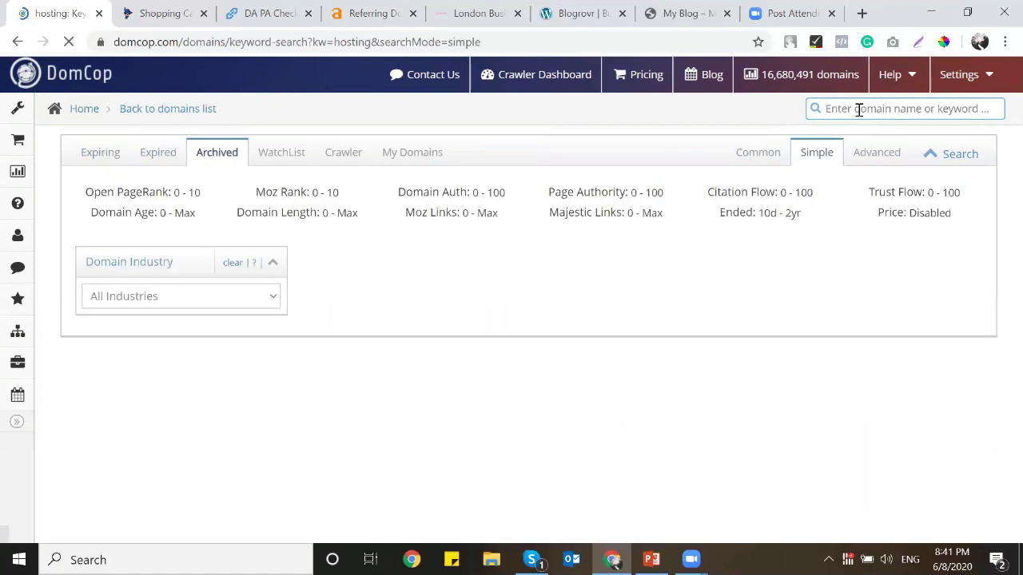
scroll(836, 227, "down", 2)
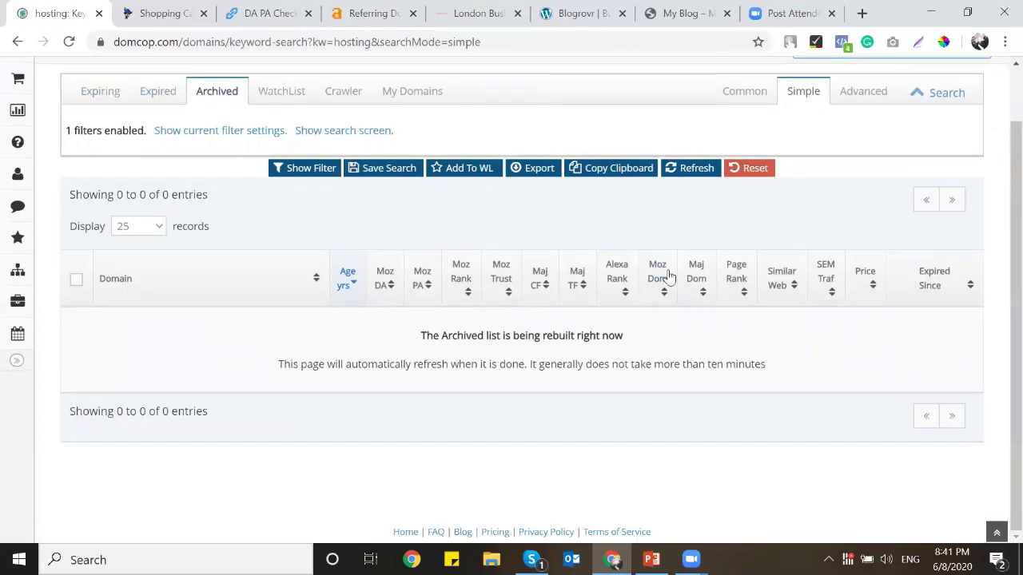
scroll(365, 230, "up", 2)
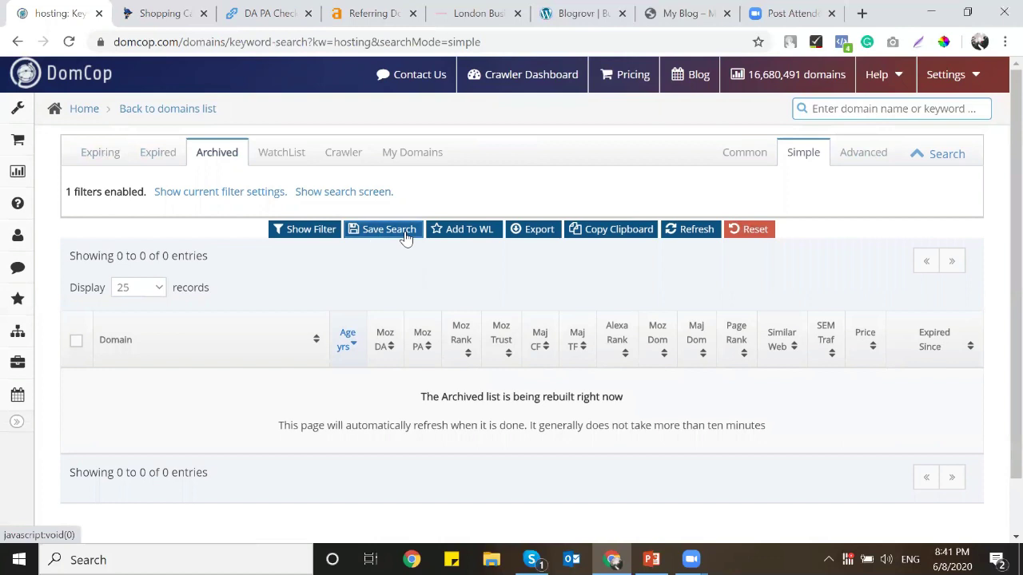
left_click_drag(458, 399, 621, 397)
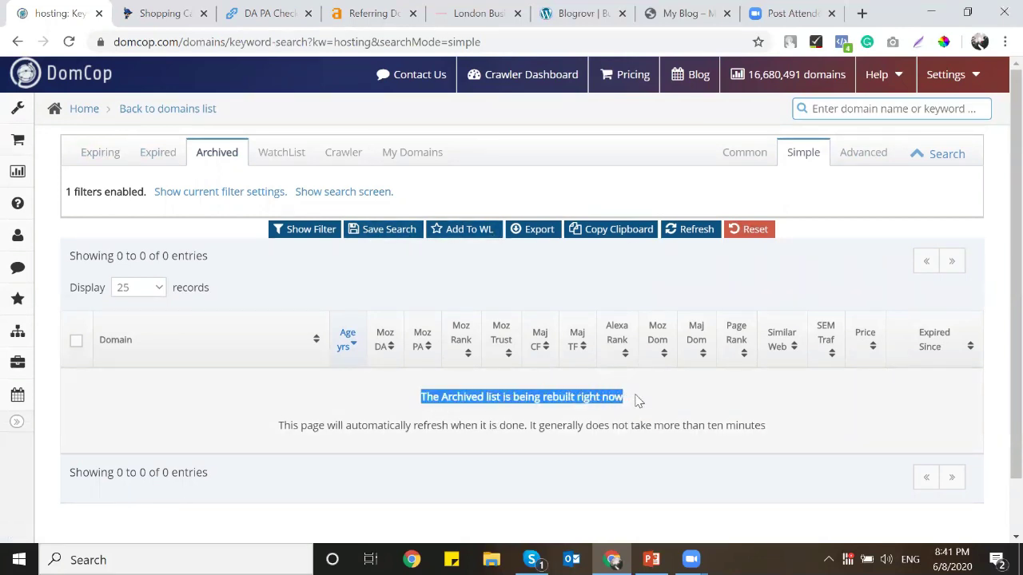
left_click(662, 409)
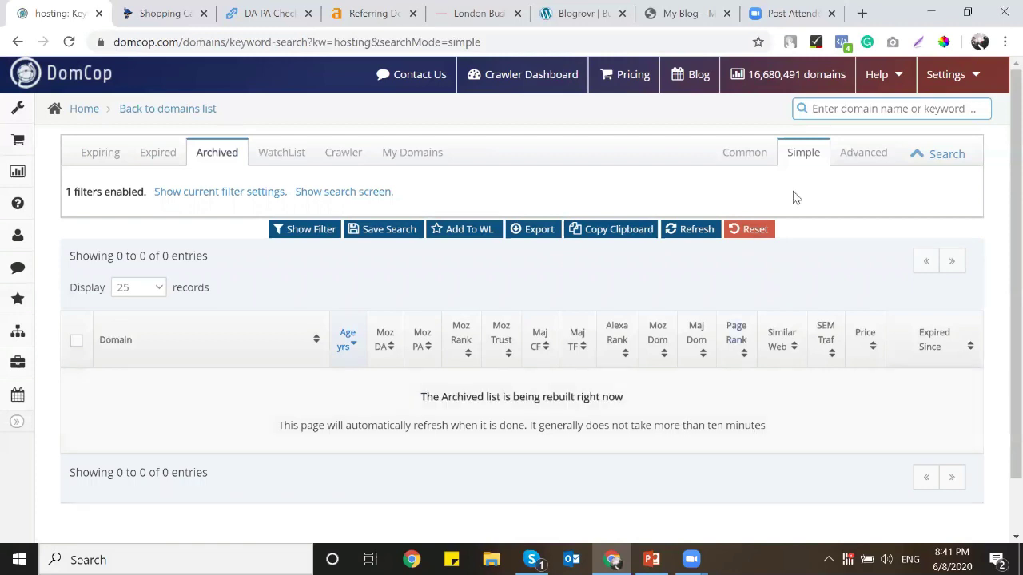
left_click(870, 107)
type("hos")
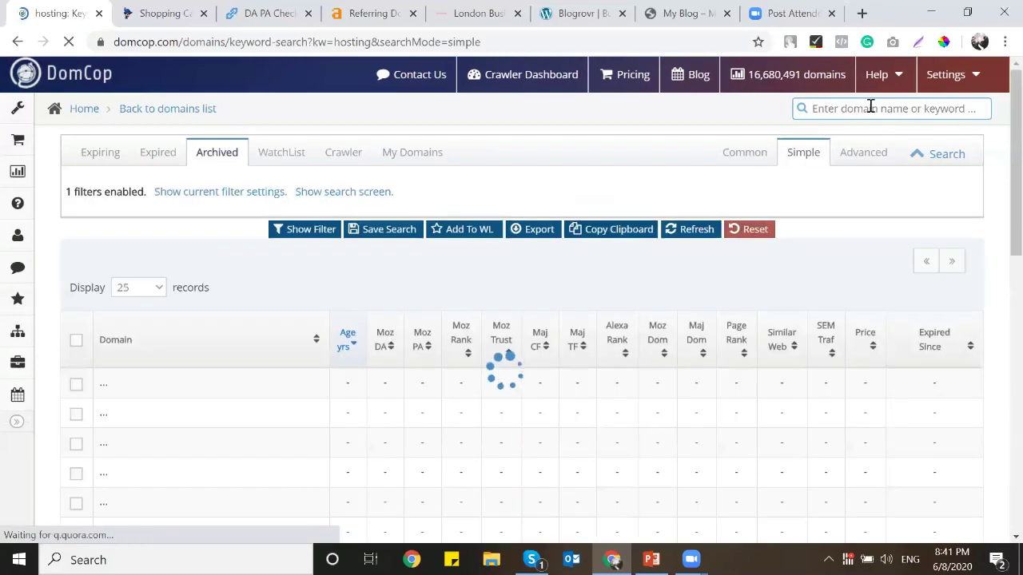
left_click(158, 152)
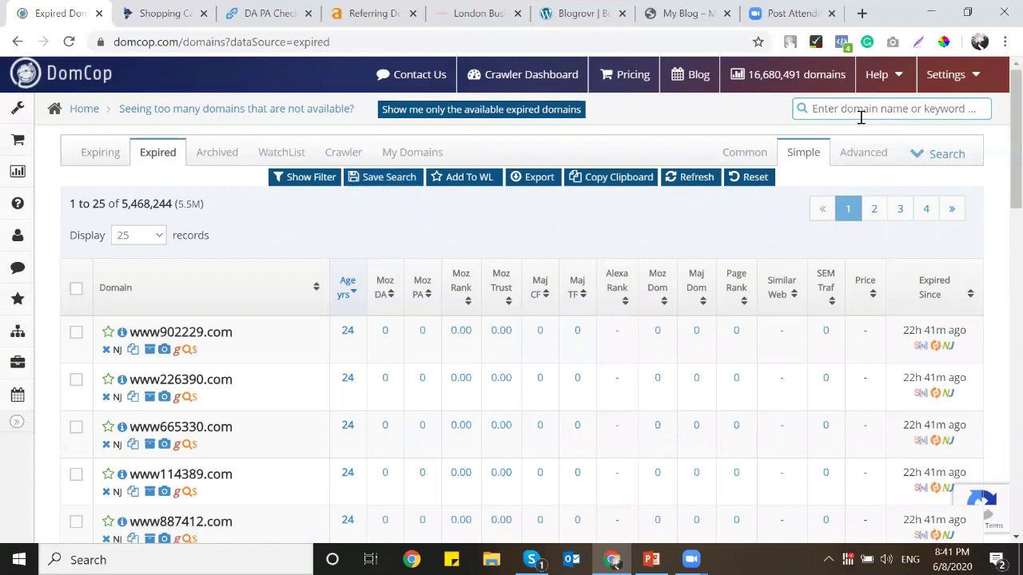
left_click(219, 151)
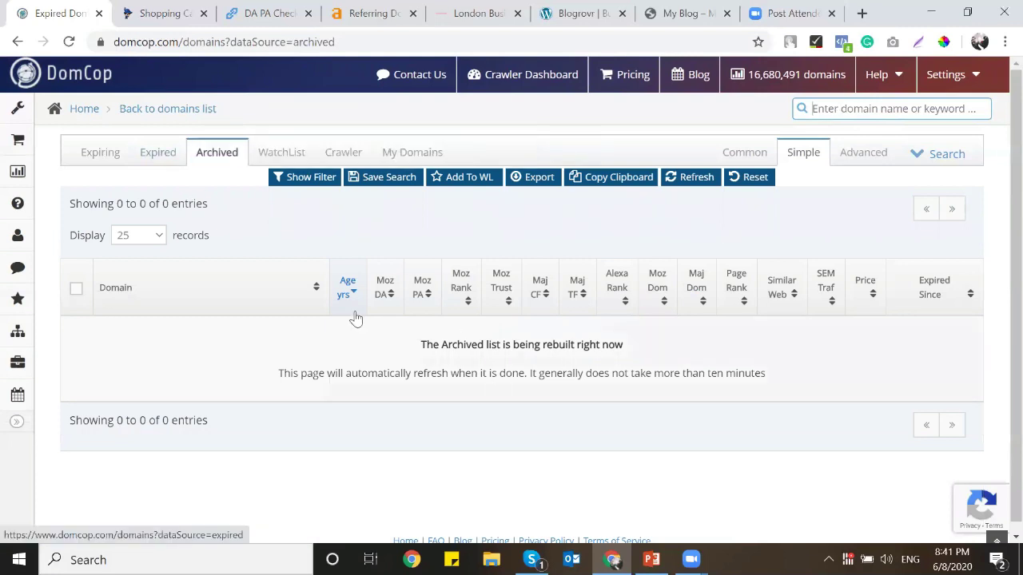
Step: Search DomCop's expired domains for the keyword "business"
left_click(149, 152)
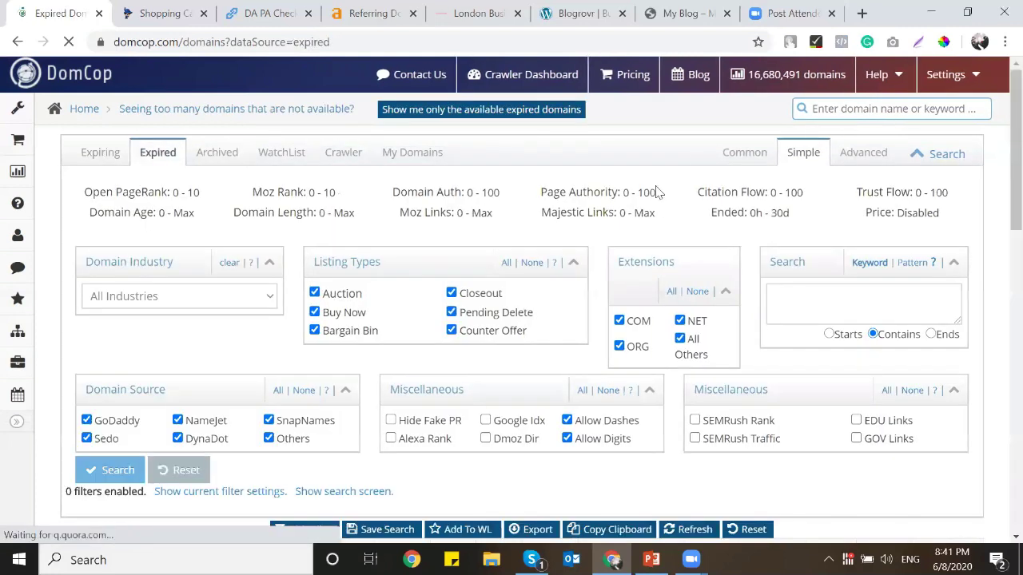
left_click(879, 109)
type("business")
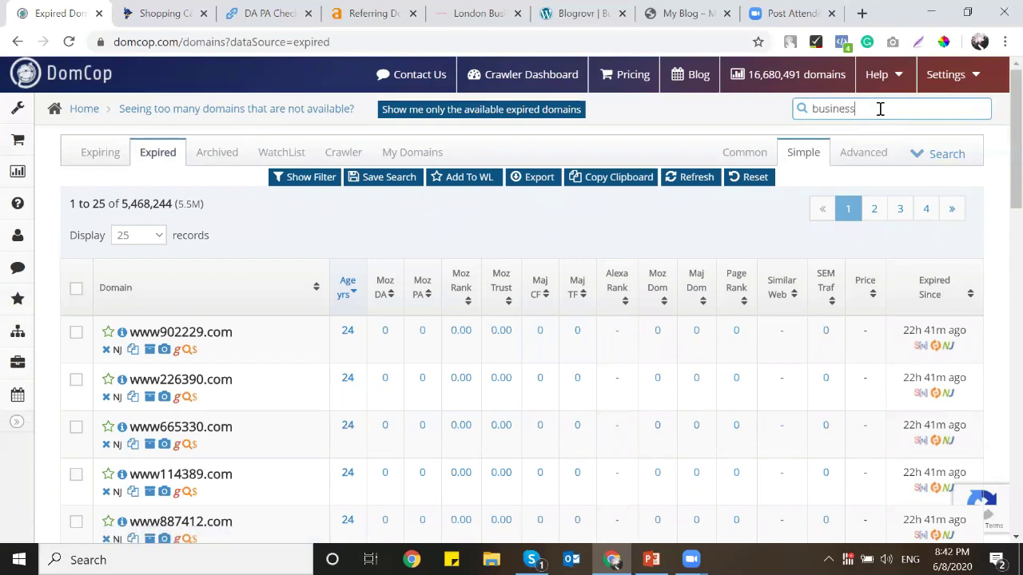
key("Return")
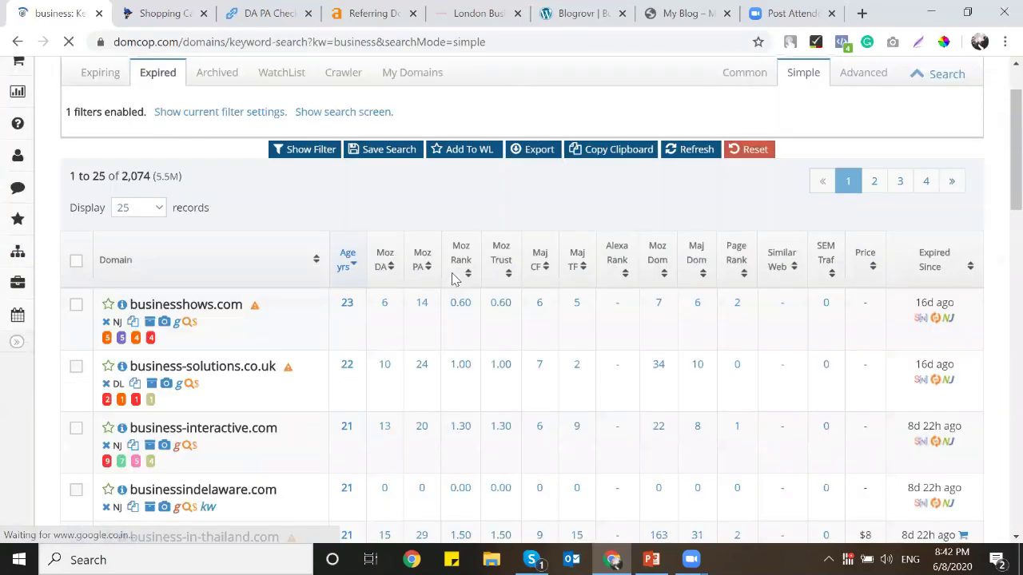
Step: Copy businesshows.com from the DomCop results and enter it in SeekaHost's domain search
scroll(212, 304, "down", 1)
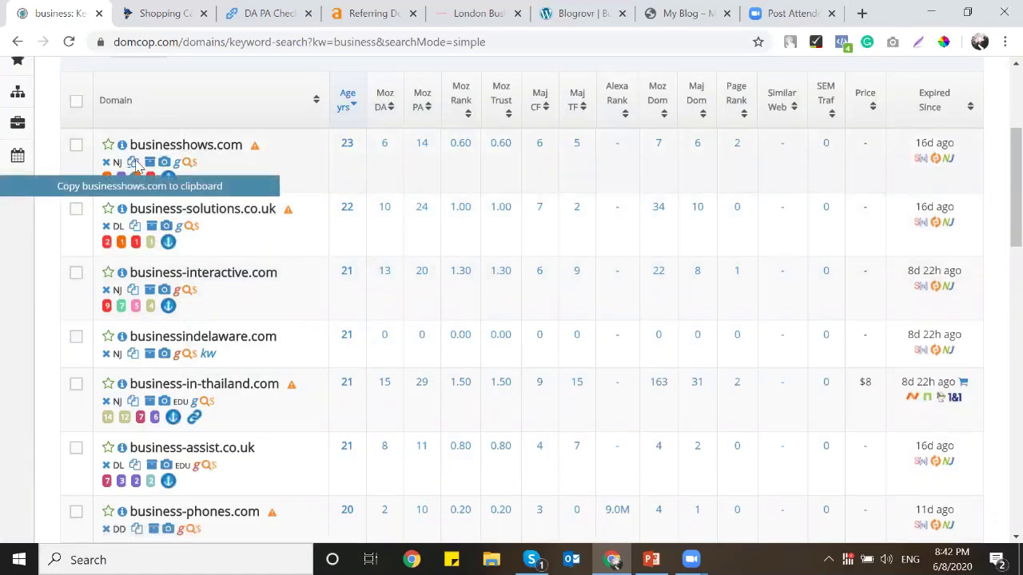
left_click(225, 20)
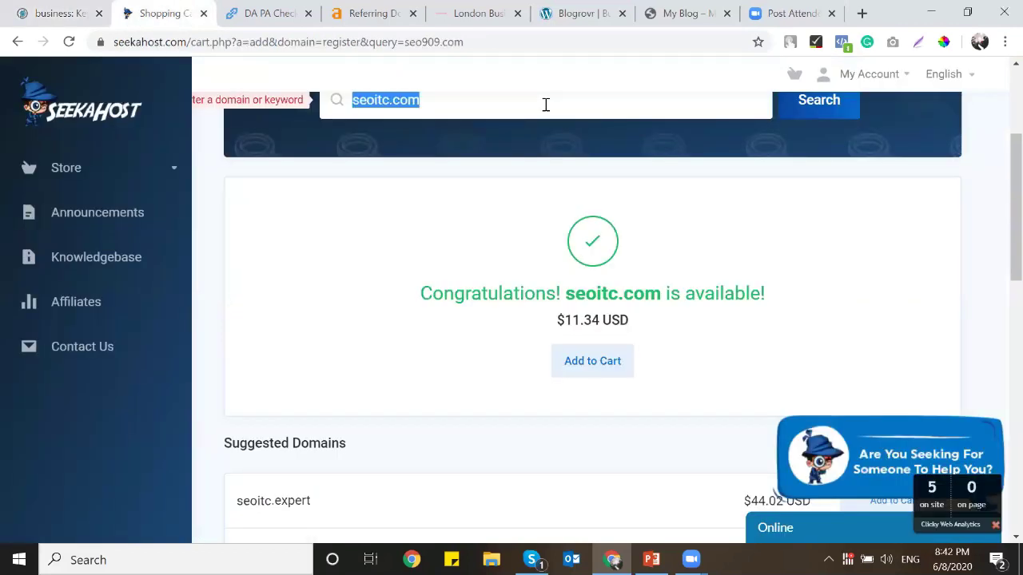
type("businessshows.com")
Step: Copy business-solutions.co.uk from the DomCop results and check its availability in SeekaHost
key("ctrl+shift+Tab")
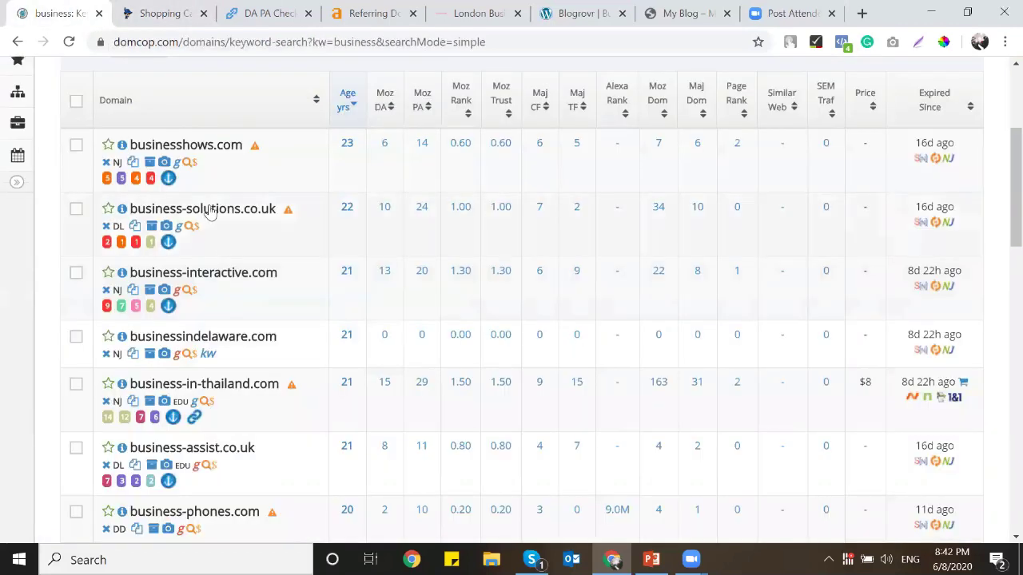
left_click(134, 225)
key("ctrl+Tab")
triple_click(452, 111)
key("ctrl+v")
left_click(823, 108)
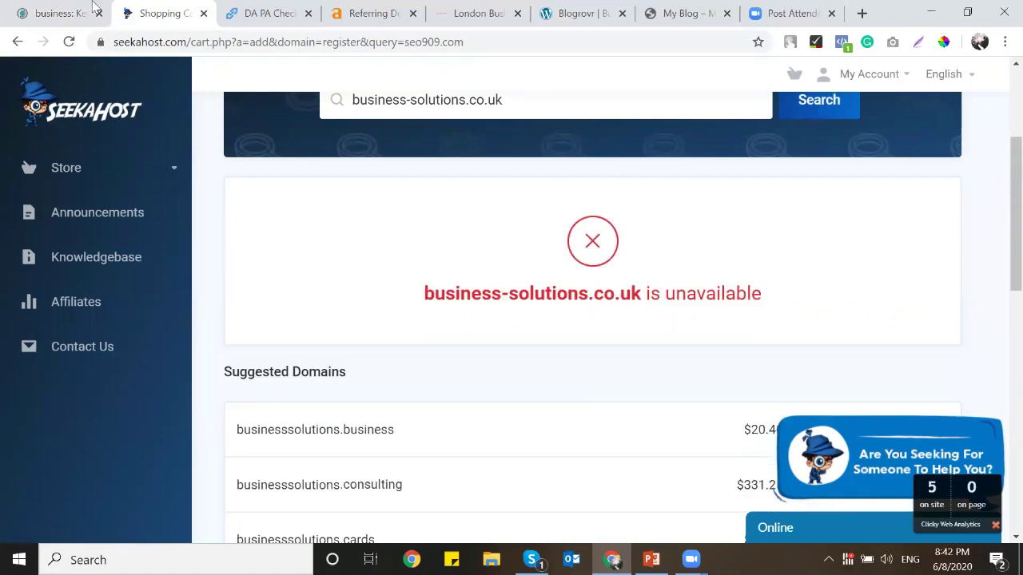
Step: Copy business-assist.co.uk from the DomCop results and check its availability in SeekaHost
left_click(61, 9)
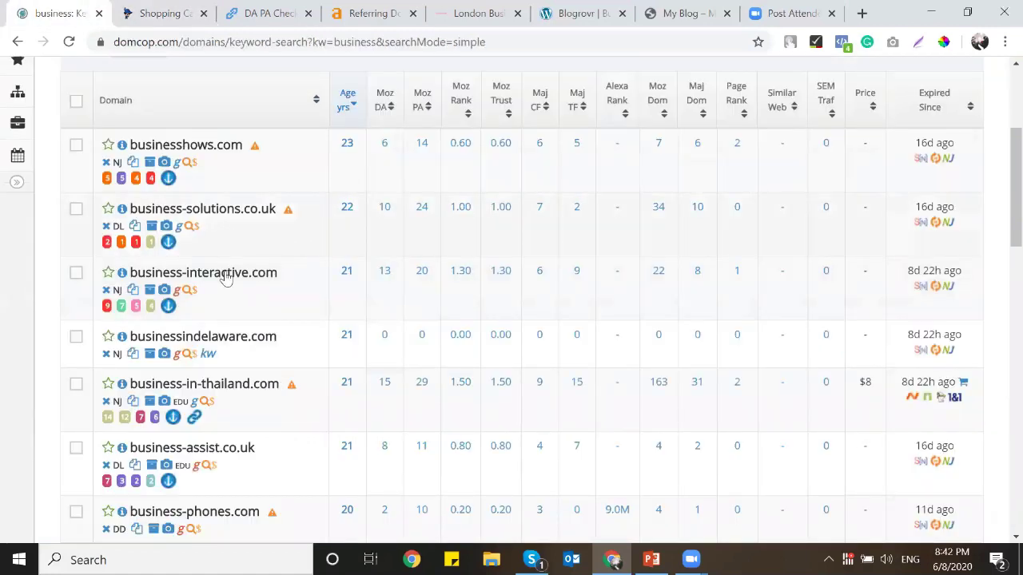
scroll(223, 289, "down", 1)
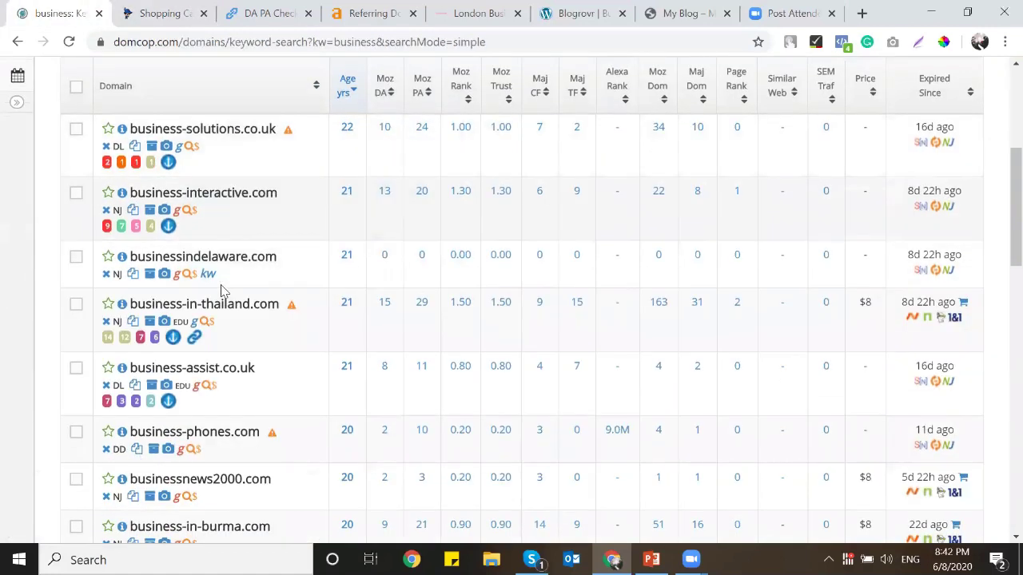
scroll(223, 290, "down", 1)
left_click(136, 310)
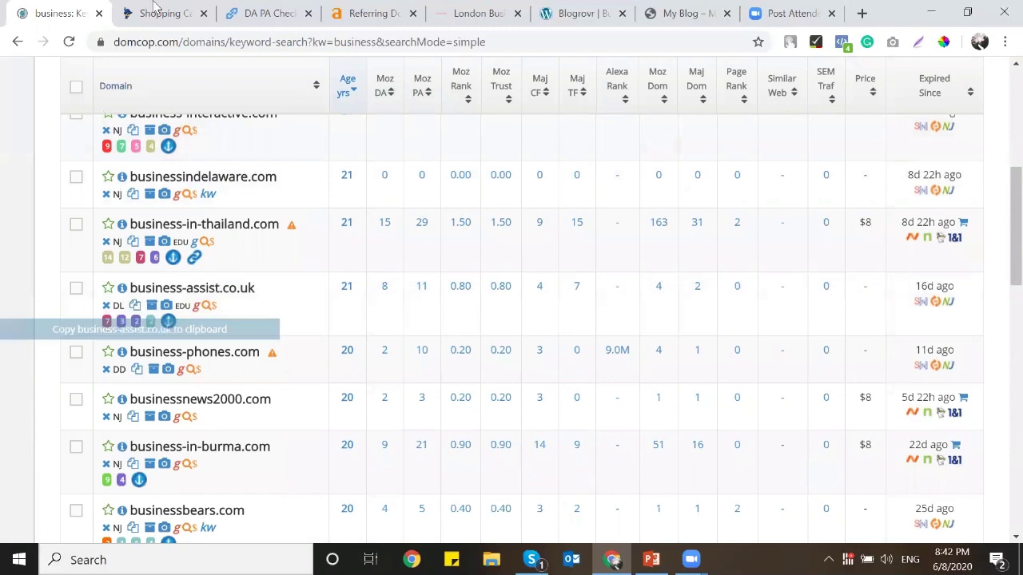
left_click(160, 13)
left_click(479, 107)
key("ctrl+a")
key("ctrl+v")
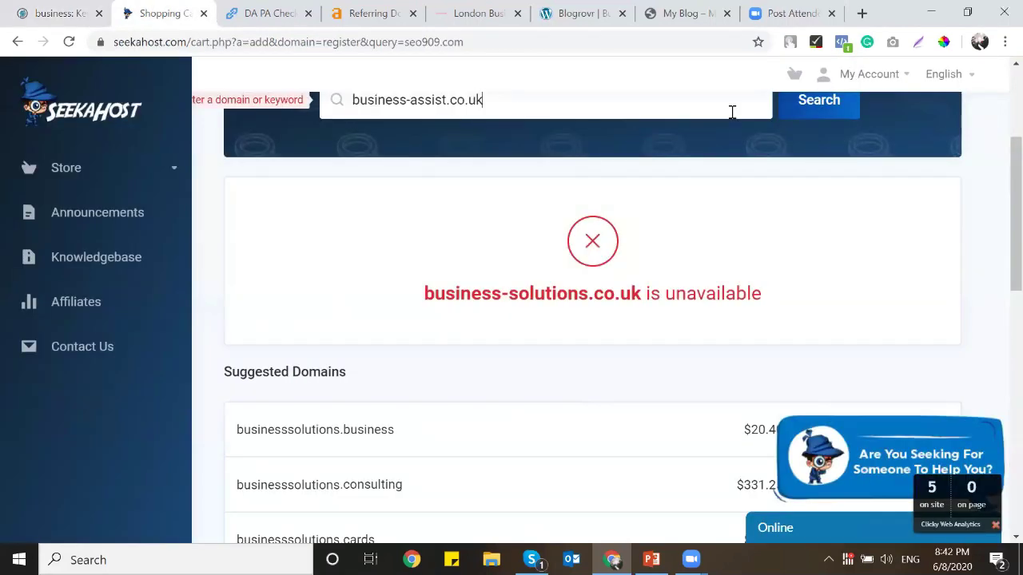
left_click(827, 119)
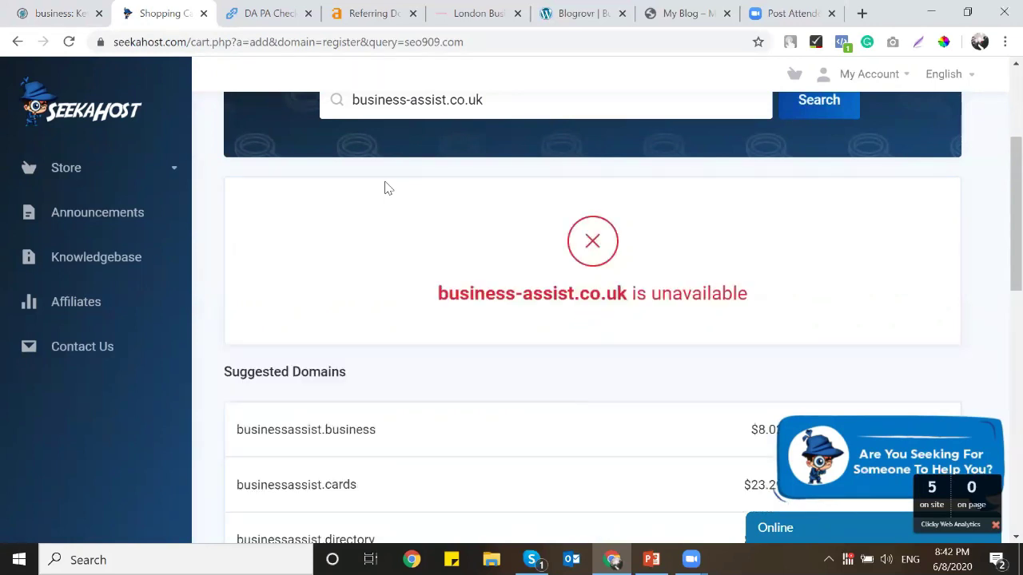
Step: Copy businessnews2000.com from the DomCop results and check its availability in SeekaHost
left_click(46, 6)
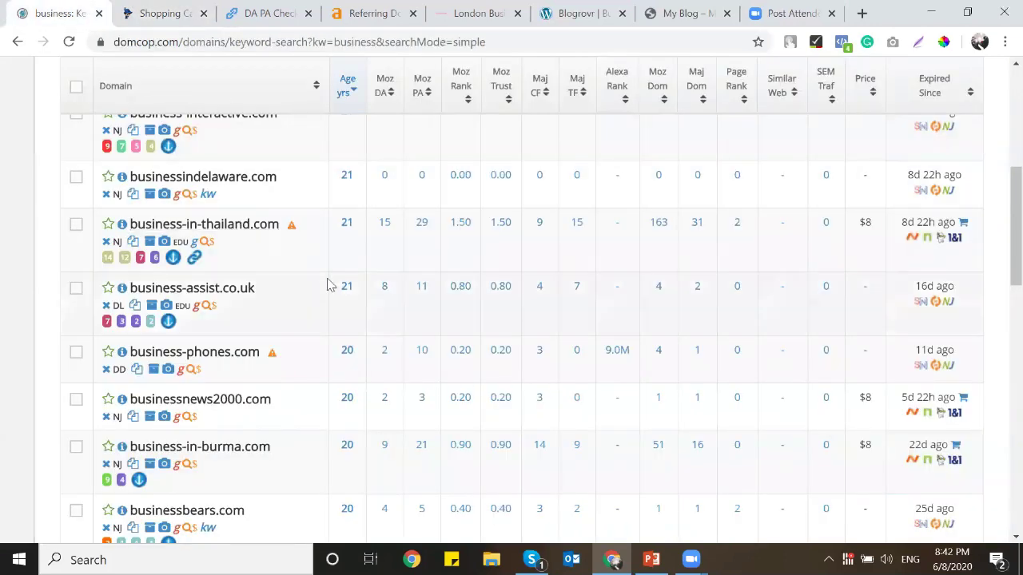
scroll(328, 285, "down", 2)
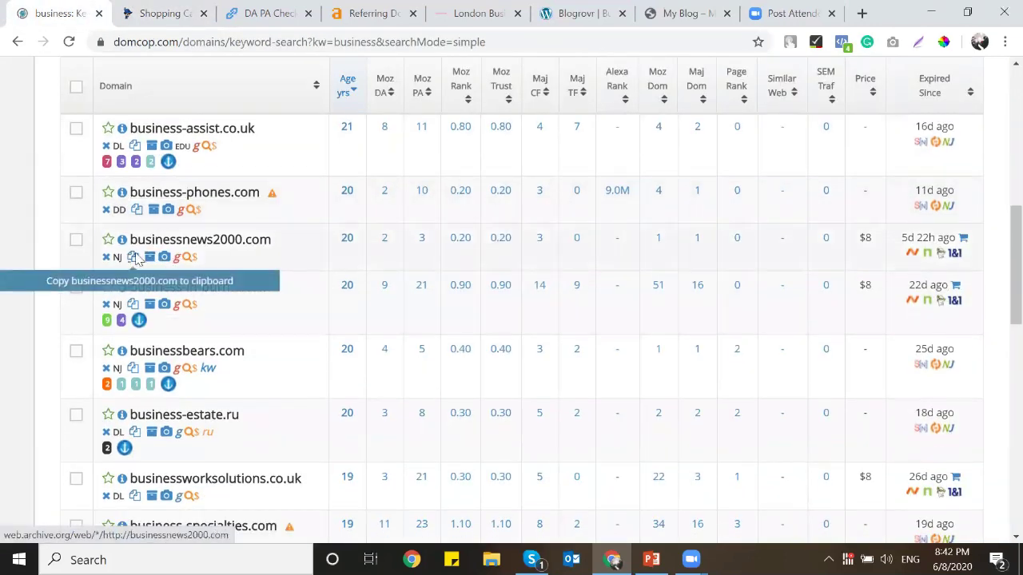
left_click(133, 256)
left_click(163, 13)
triple_click(457, 100)
key("ctrl+v")
left_click(819, 112)
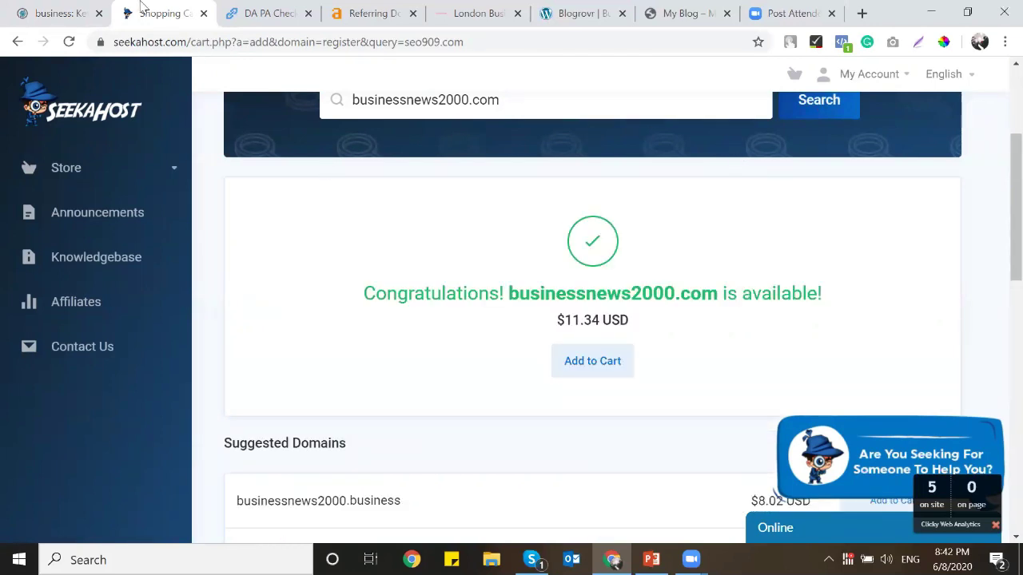
Step: Run businessnews2000.com through the DA PA Checker in Website SEO Checker, passing the robot check
left_click(49, 4)
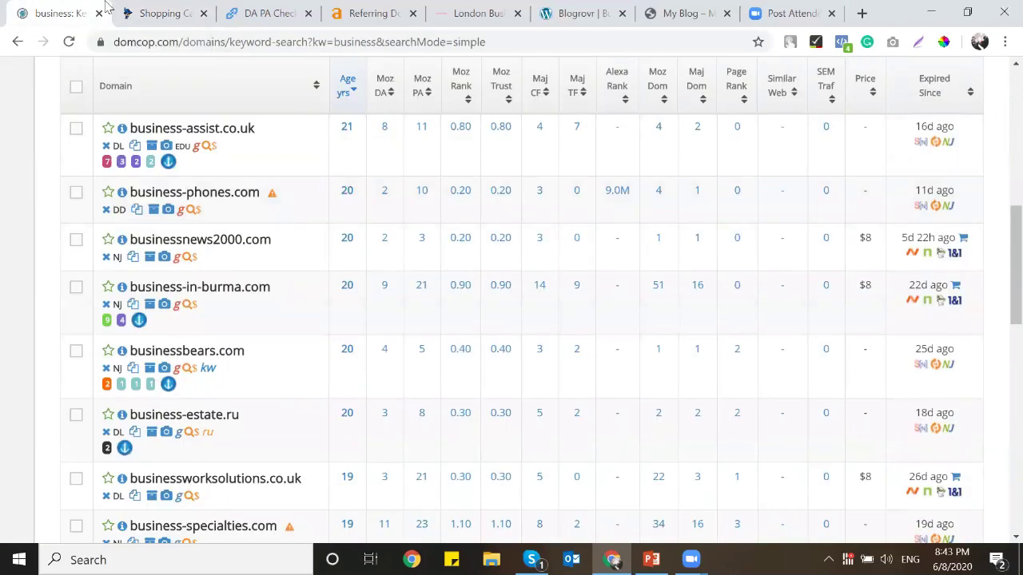
left_click(164, 13)
left_click(269, 12)
scroll(370, 113, "up", 3)
triple_click(461, 130)
key("ctrl+v")
left_click(526, 243)
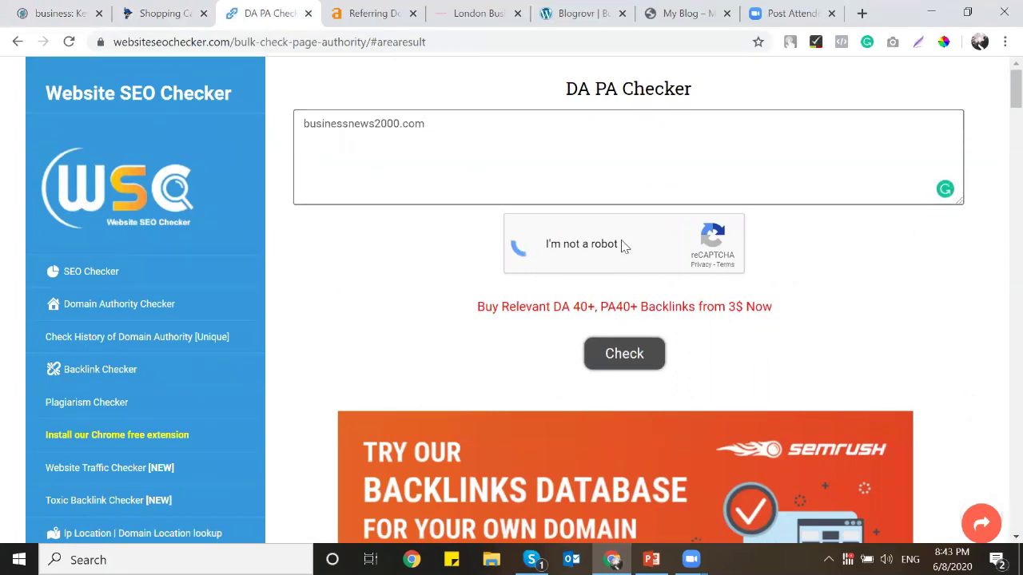
left_click(624, 357)
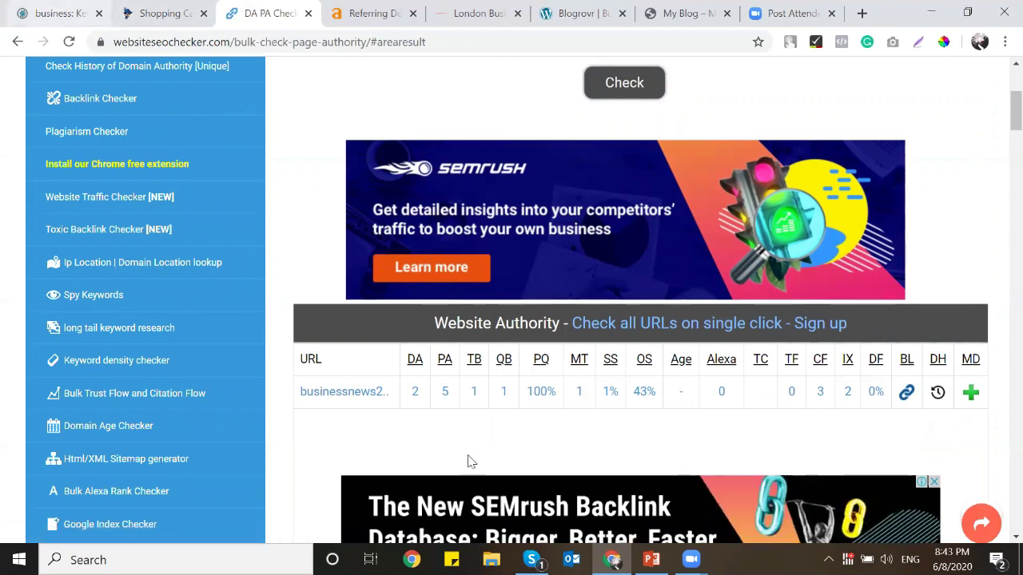
Step: Look up businessnews2000.com in Ahrefs Site Explorer and open its overview
left_click(50, 13)
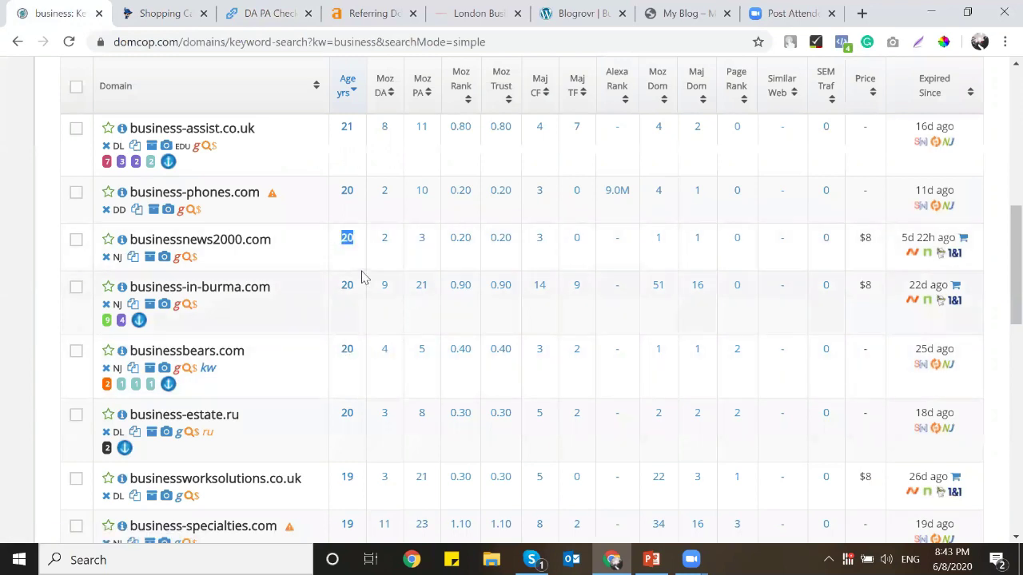
left_click(376, 12)
key("ctrl+v")
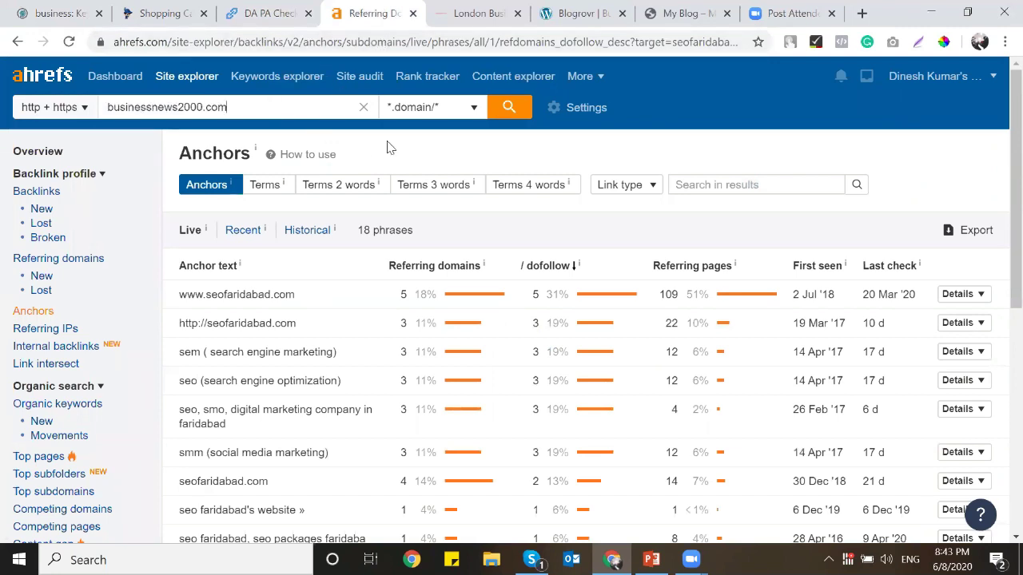
left_click(506, 110)
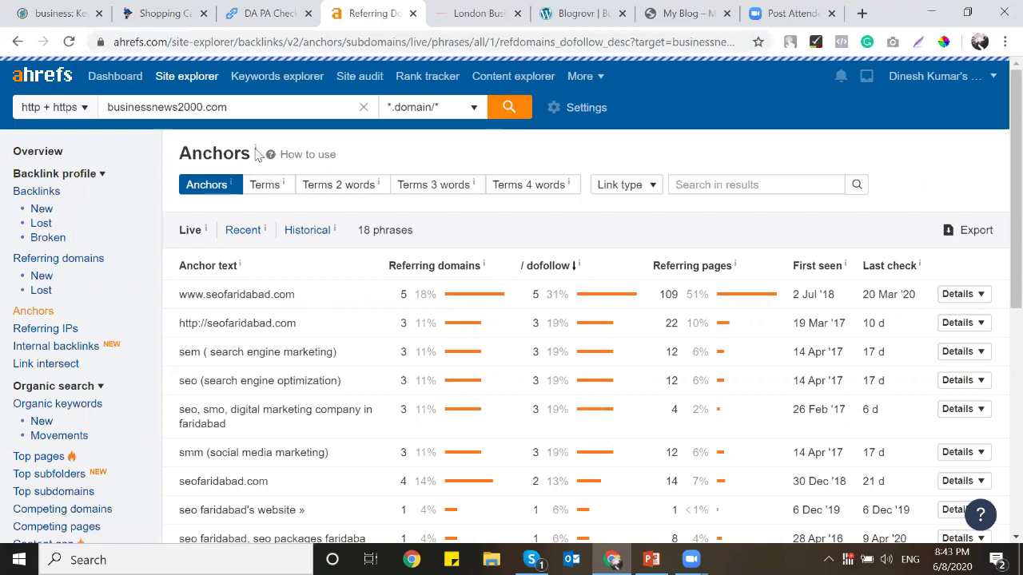
left_click(55, 155)
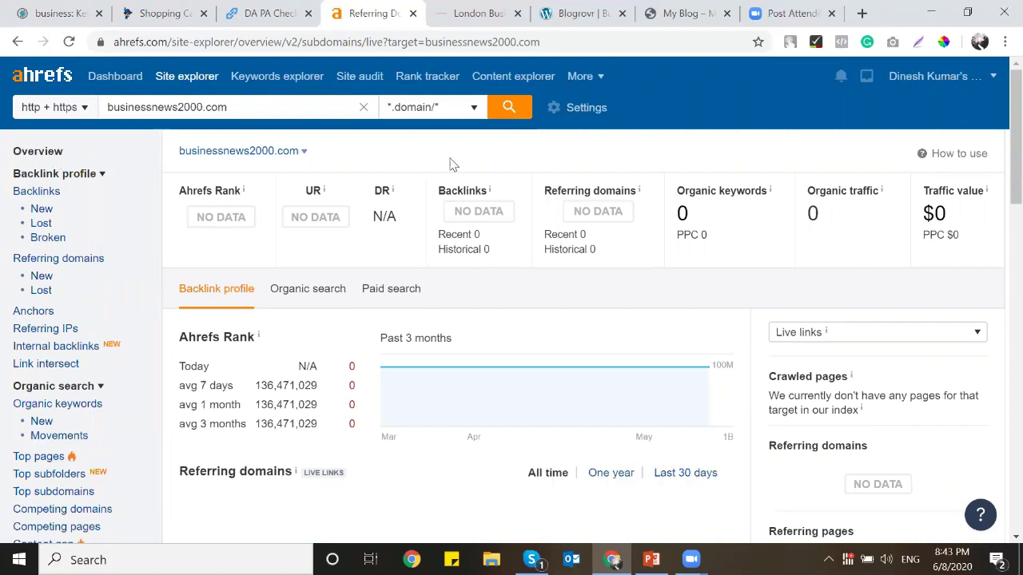
Step: Review the authority metrics for businessnews2000.com in the DA PA Checker and its availability result in SeekaHost
left_click(268, 11)
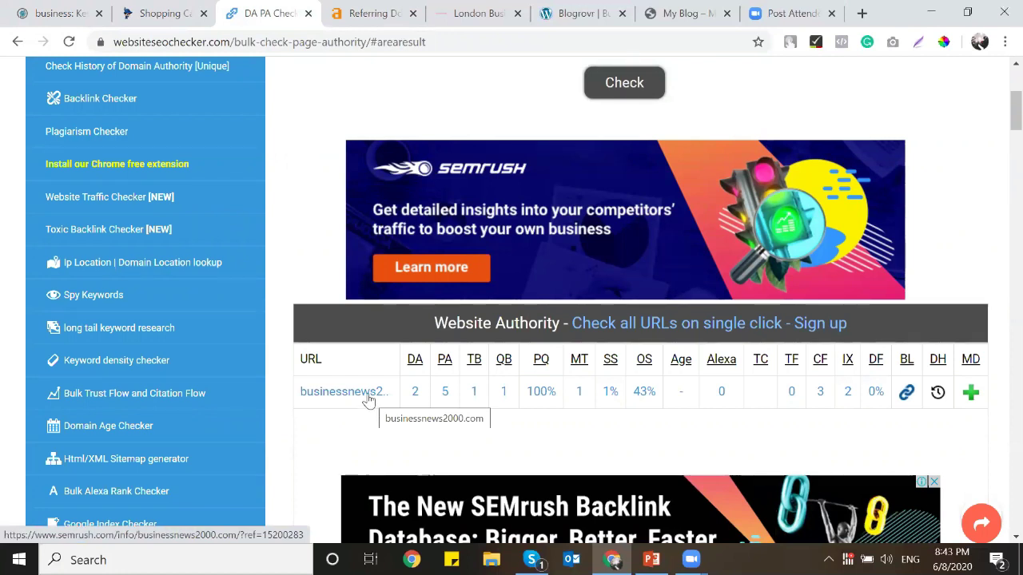
left_click(164, 12)
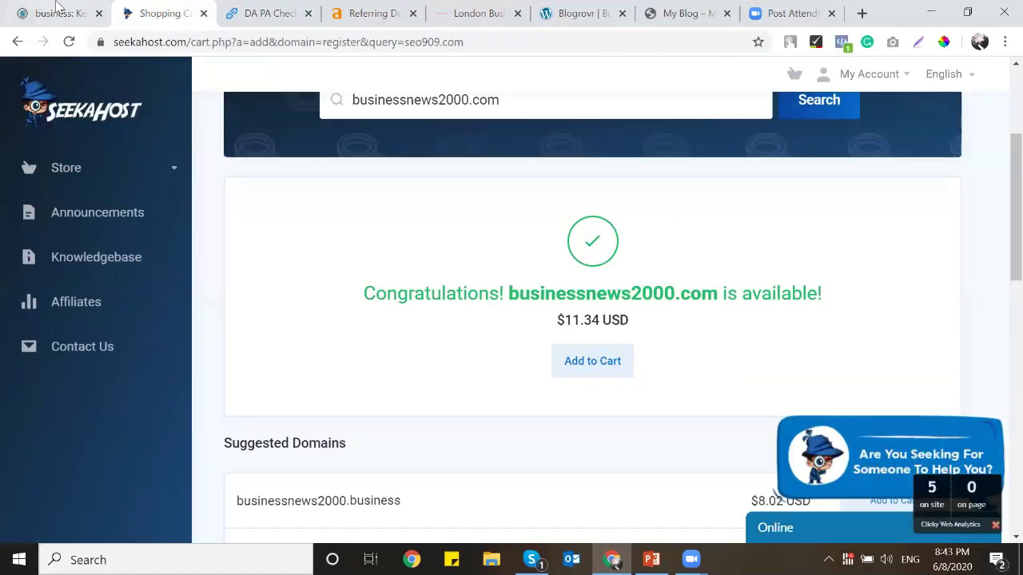
scroll(381, 183, "up", 2)
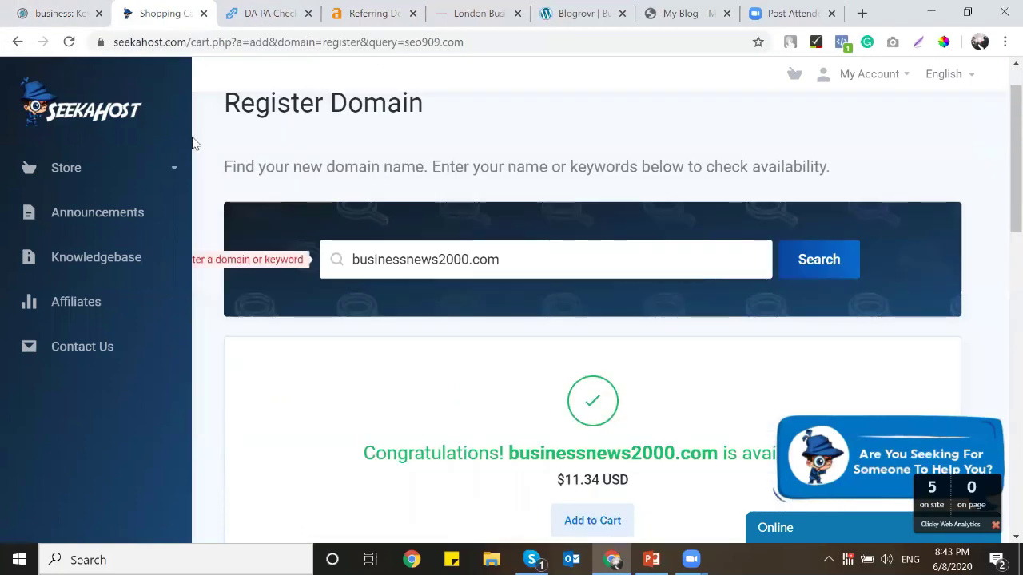
Step: Return to DomCop, sort the "business" domains by highest Moz DA, and look over the top entries
left_click(5, 6)
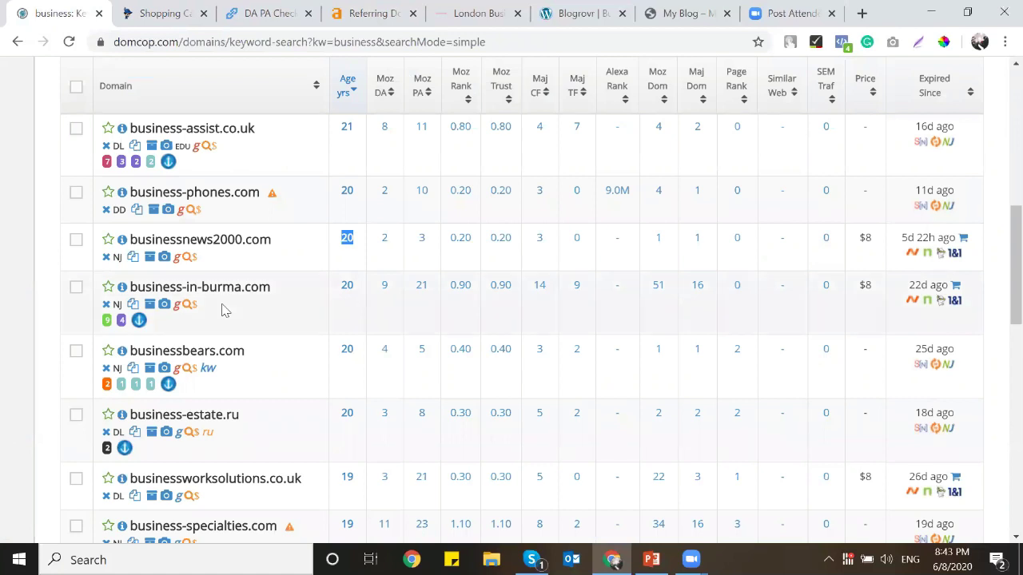
scroll(225, 311, "down", 1)
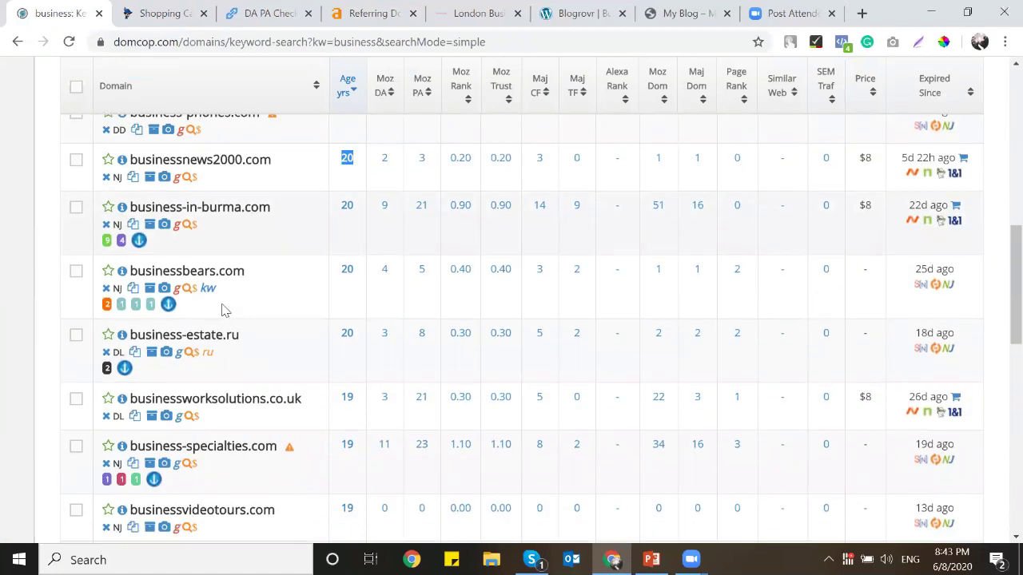
scroll(482, 269, "down", 1)
scroll(376, 217, "up", 9)
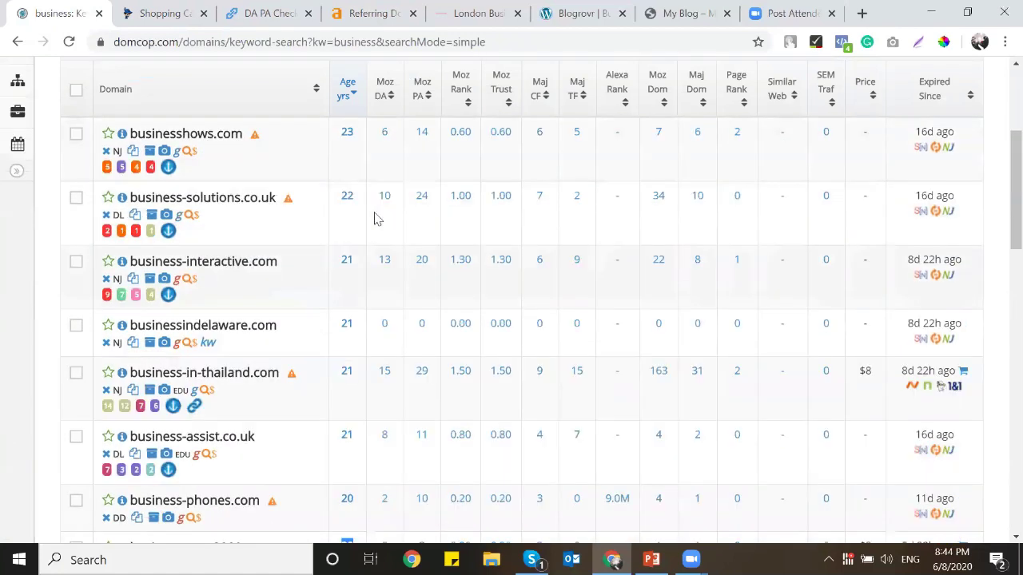
left_click(392, 345)
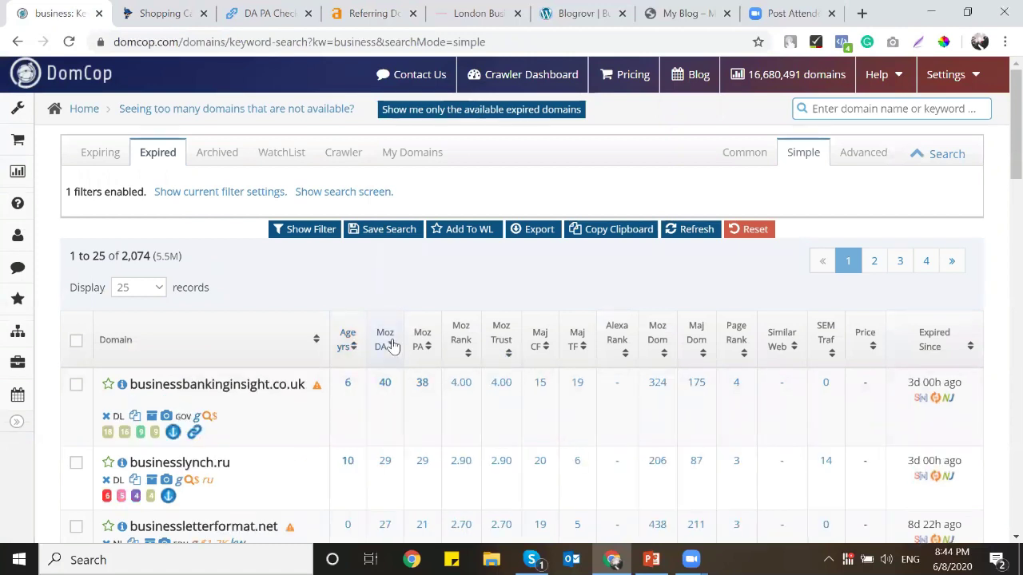
scroll(222, 234, "down", 2)
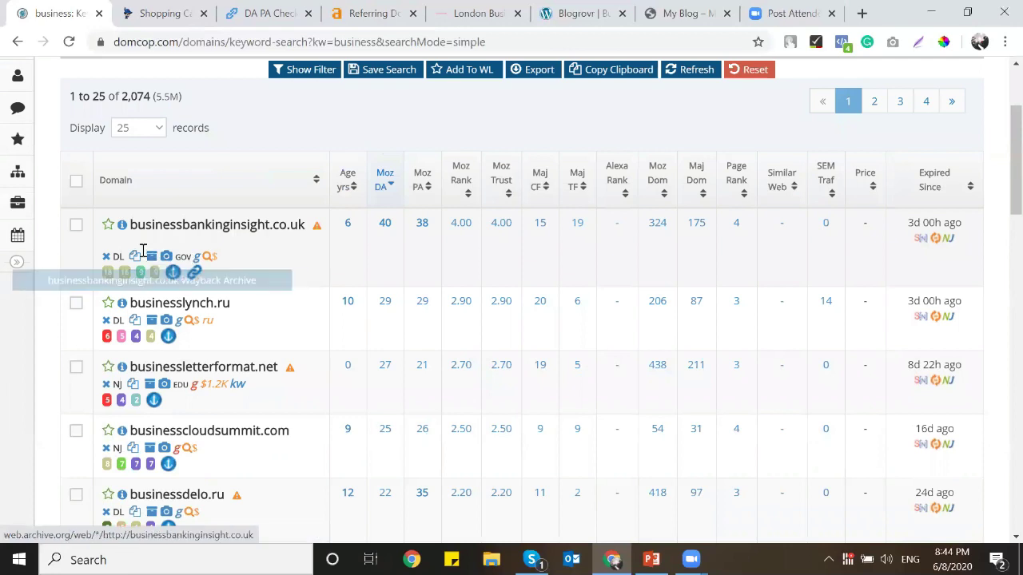
scroll(343, 253, "down", 1)
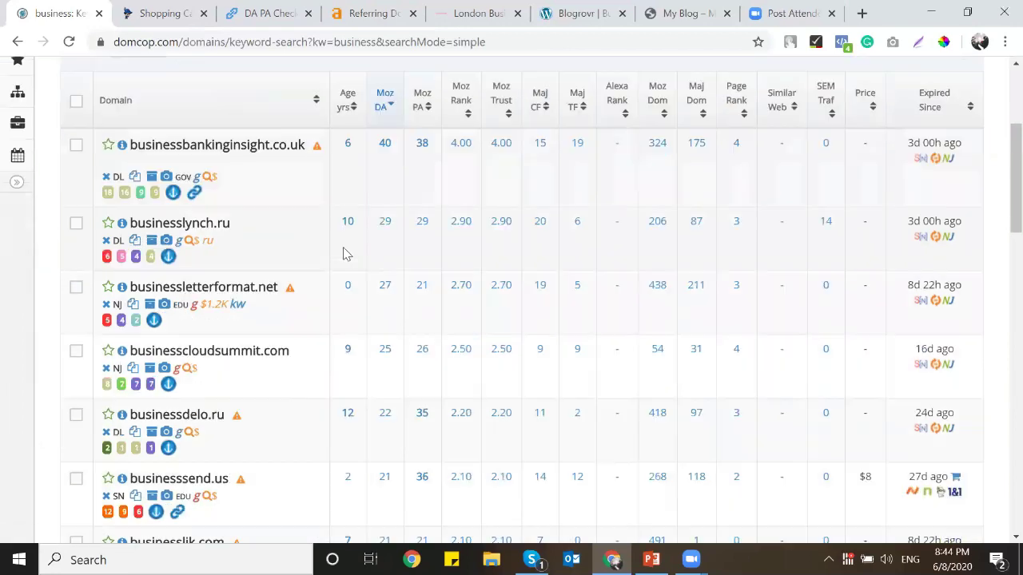
scroll(264, 260, "down", 1)
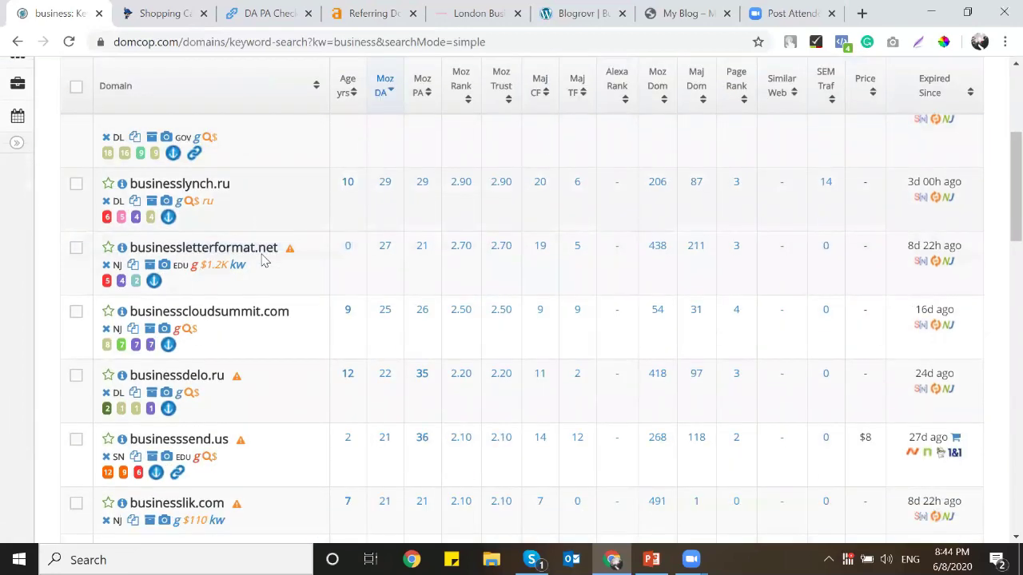
scroll(264, 261, "down", 1)
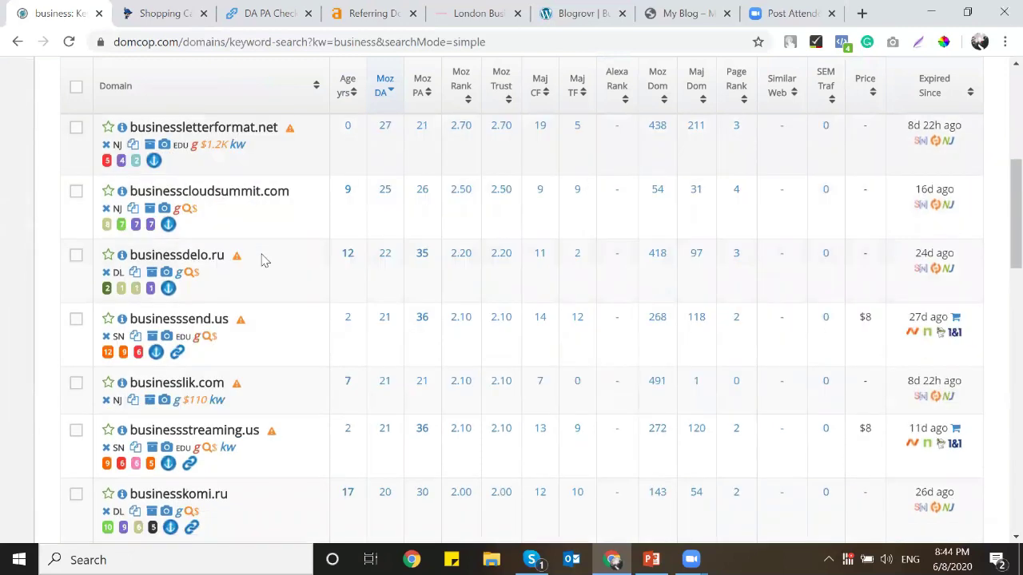
scroll(267, 258, "up", 5)
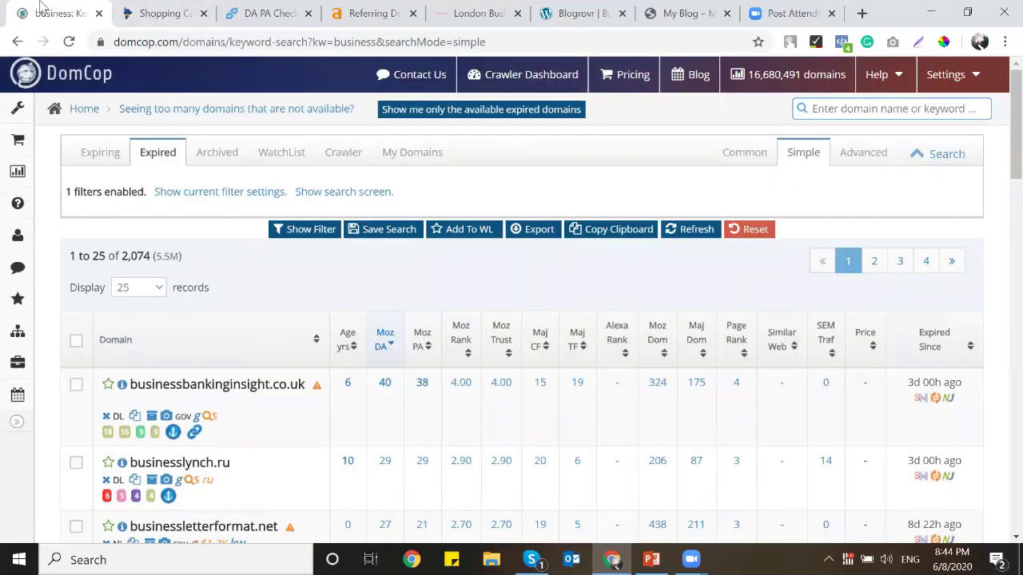
Step: Open a new browser tab beside DomCop and search Google for "yack"
right_click(55, 10)
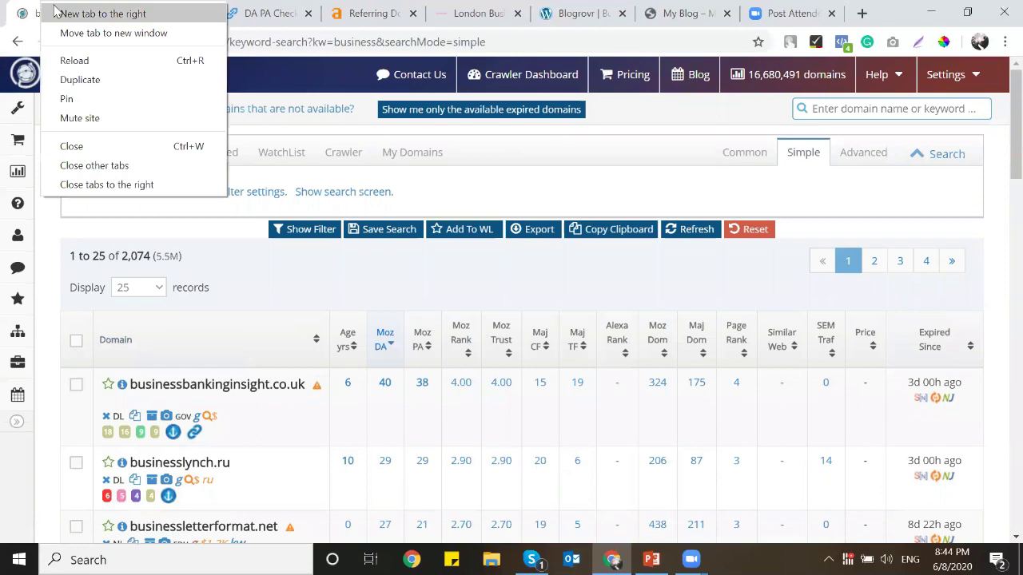
left_click(56, 12)
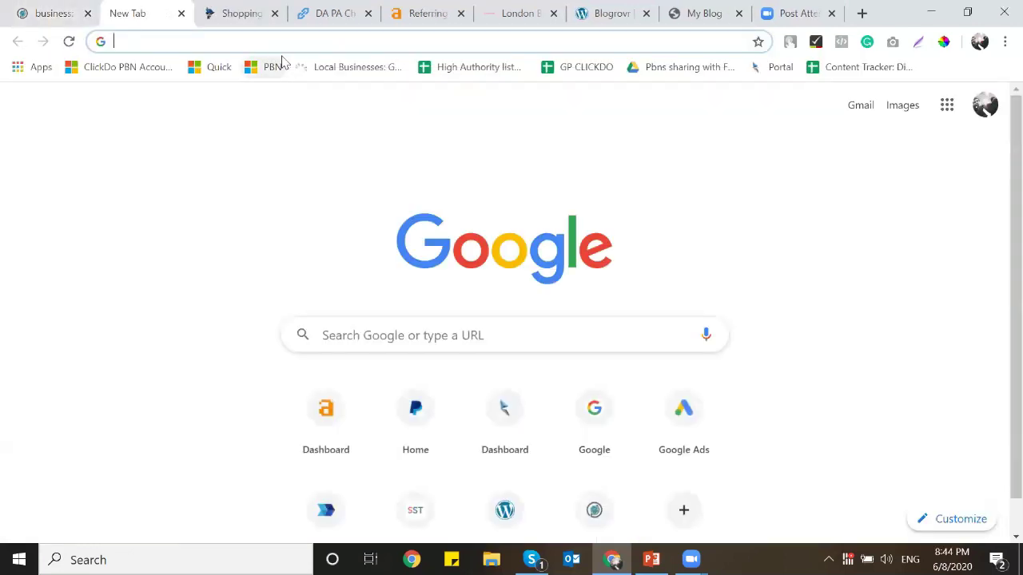
type("yack")
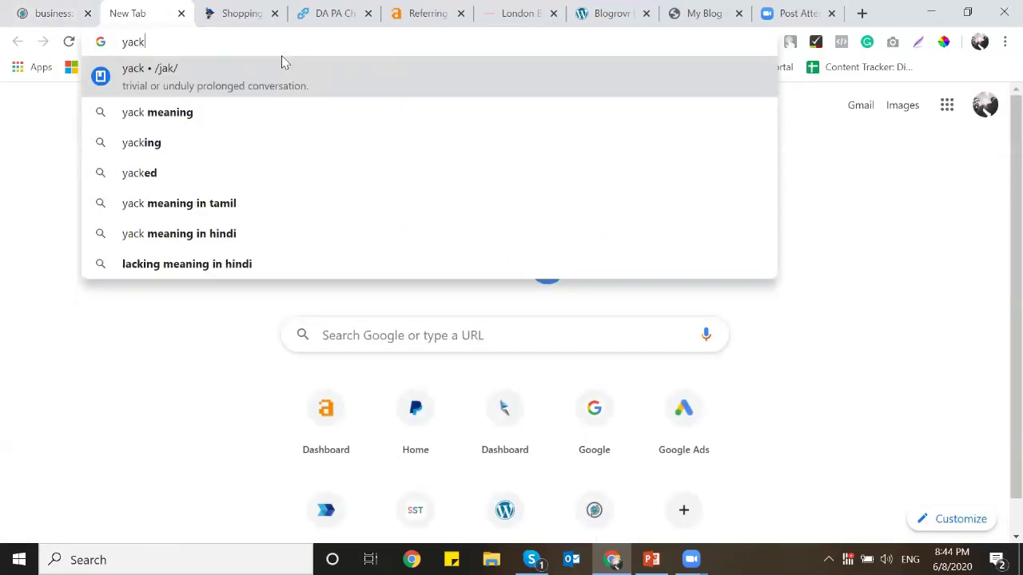
type(" i")
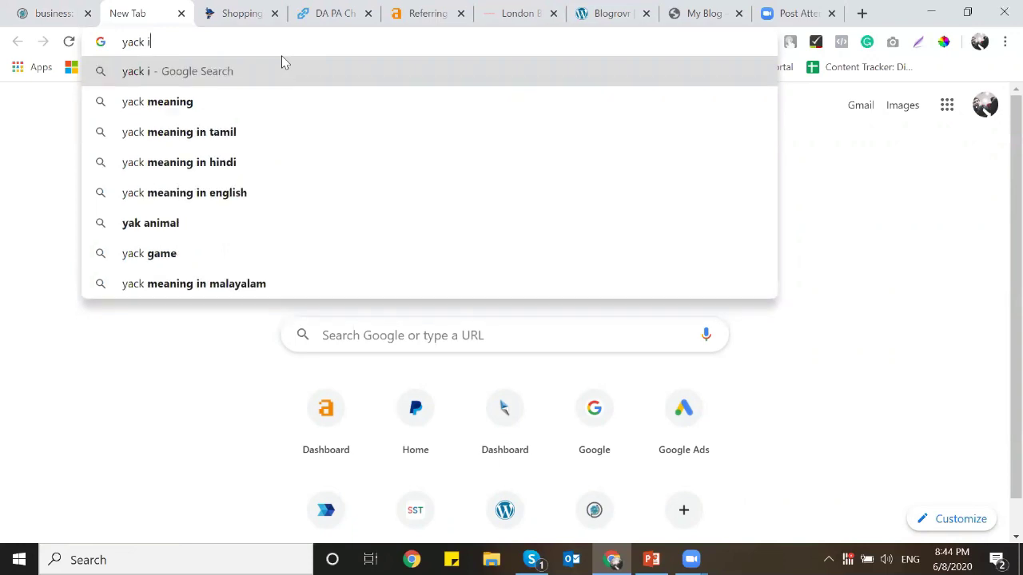
key("ctrl+a")
key("End")
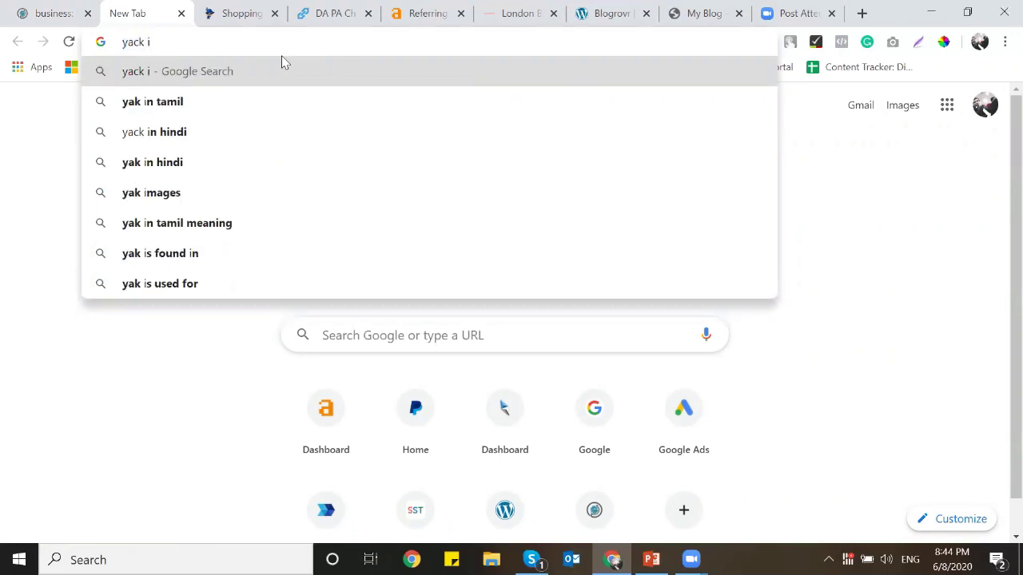
key("BackSpace")
key("Return")
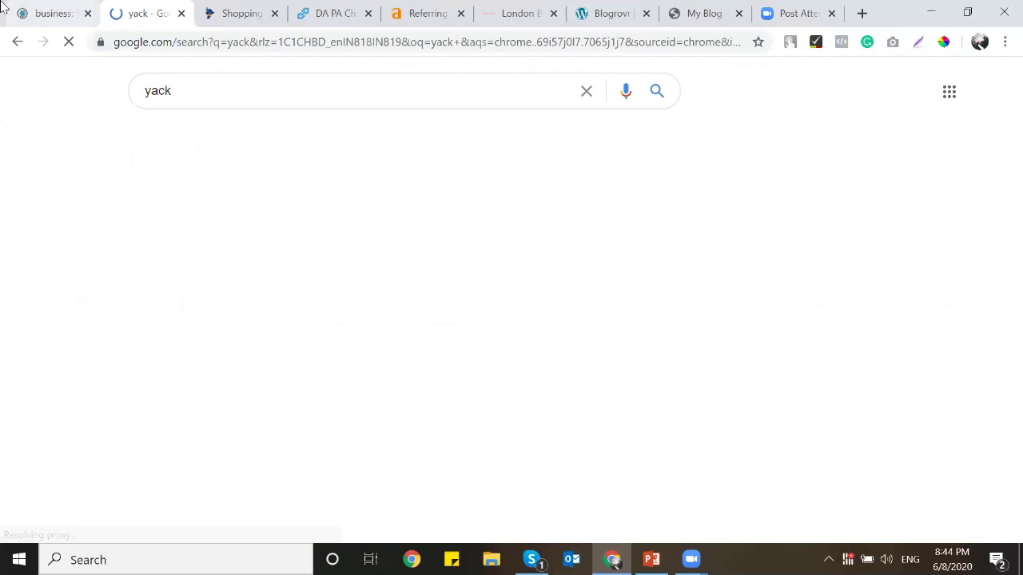
Step: Search DomCop's expired domains for "yackt" and correct the keyword to "yacht"
left_click(42, 10)
left_click(853, 110)
type("yackt")
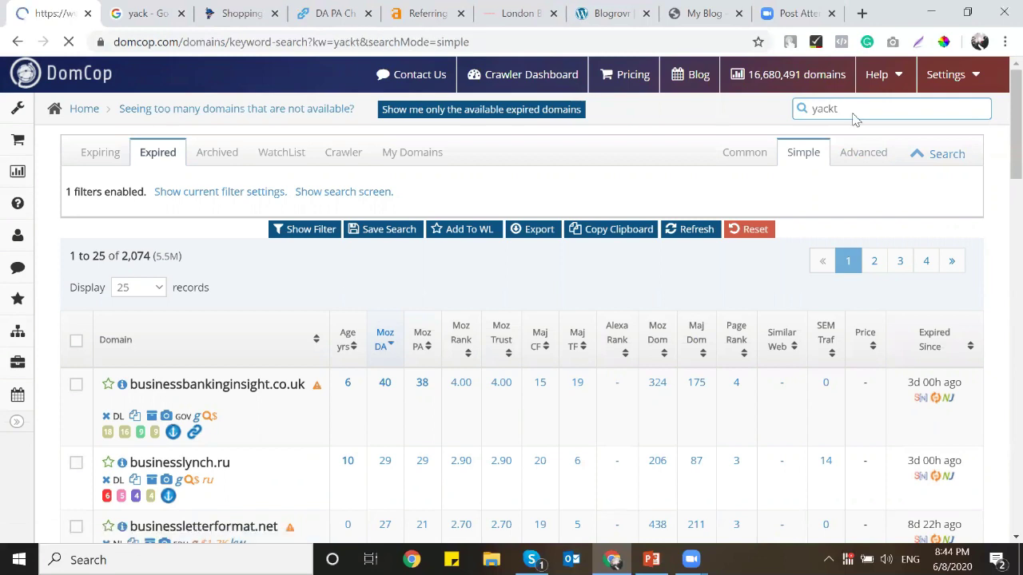
type("yackt")
key("Return")
Step: Search Google for "yacht" and look over the results and the knowledge panel describing it
left_click(155, 12)
left_click(207, 91)
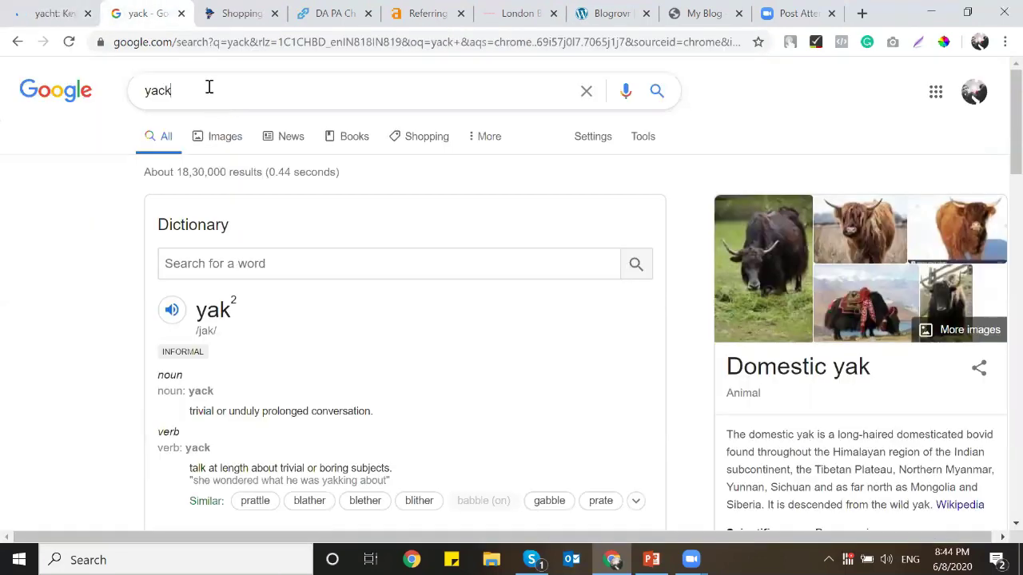
type("ht")
key("Return")
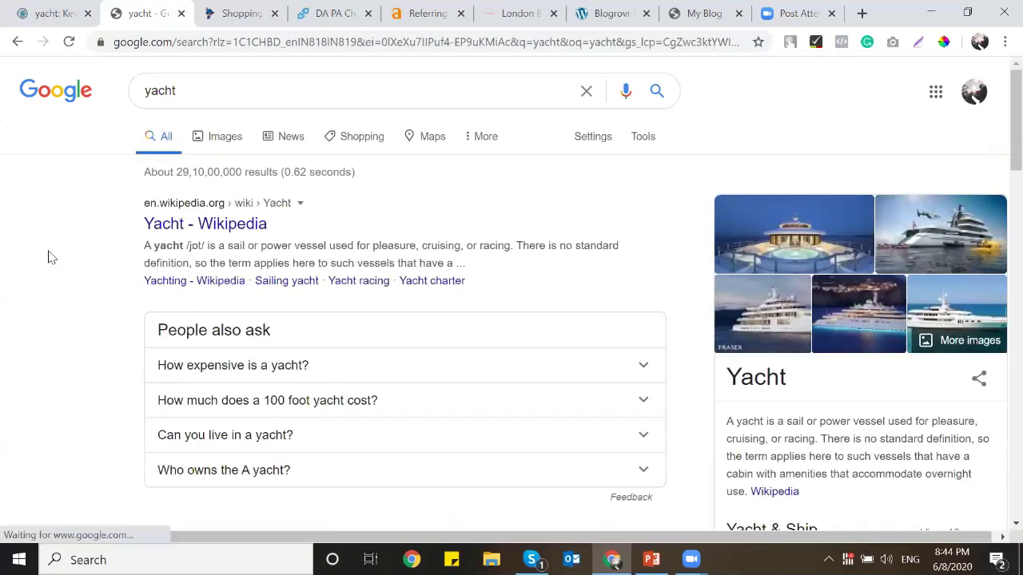
scroll(48, 256, "down", 2)
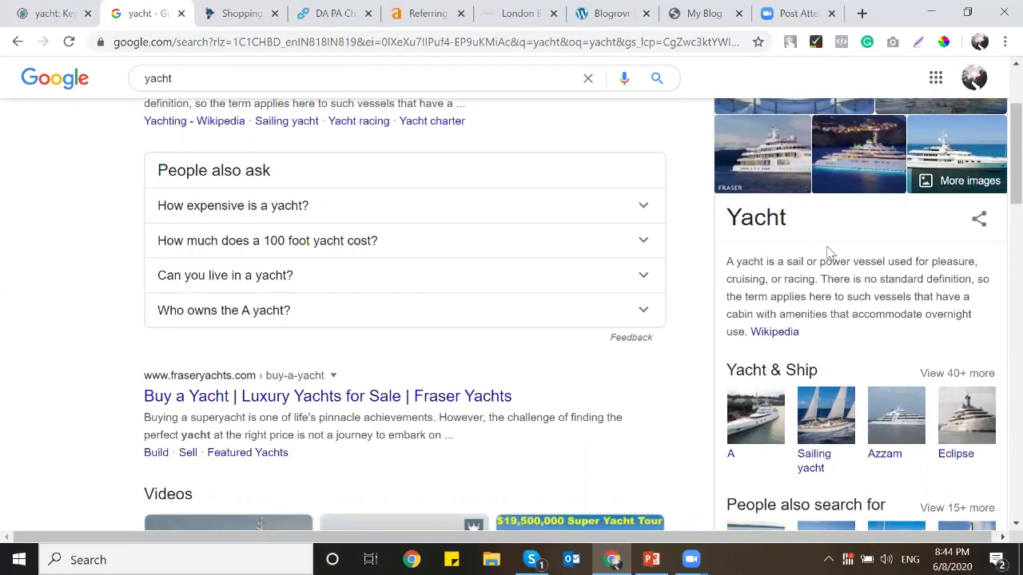
scroll(829, 252, "up", 1)
left_click_drag(797, 359, 909, 358)
left_click(907, 358)
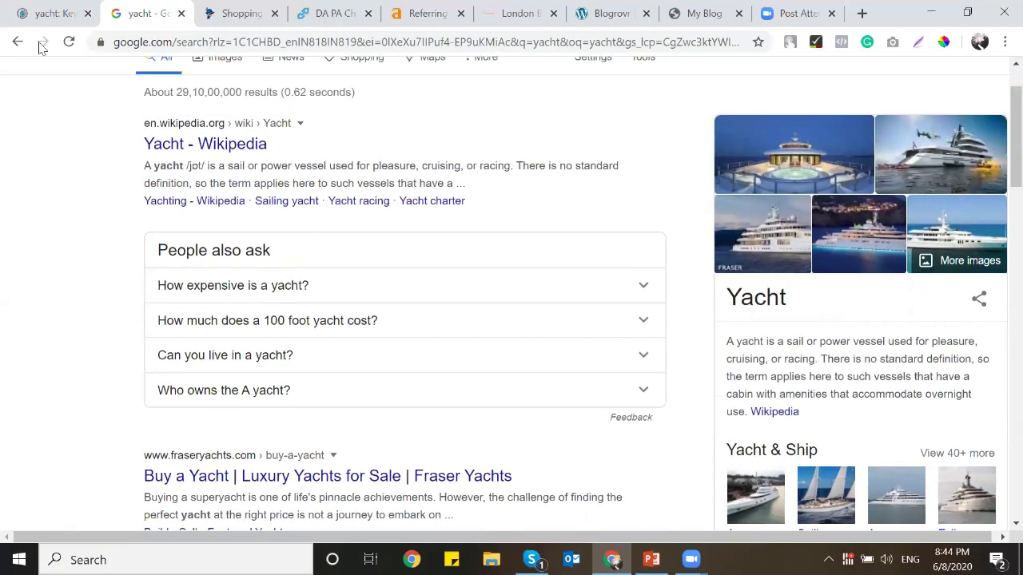
scroll(827, 307, "down", 1)
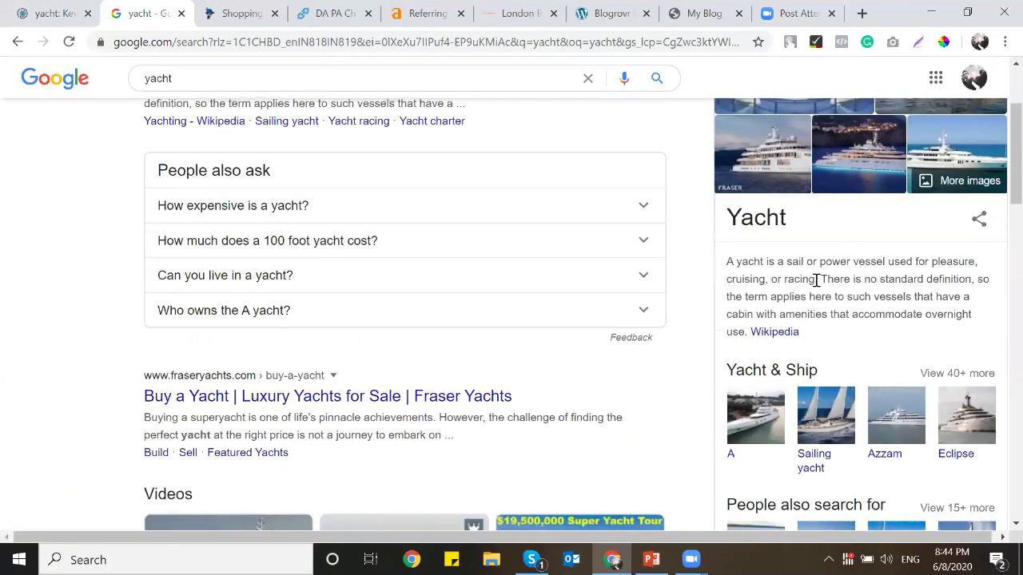
Step: Return to DomCop, reopen its home page and search the expired domains for "yacht"
left_click(36, 14)
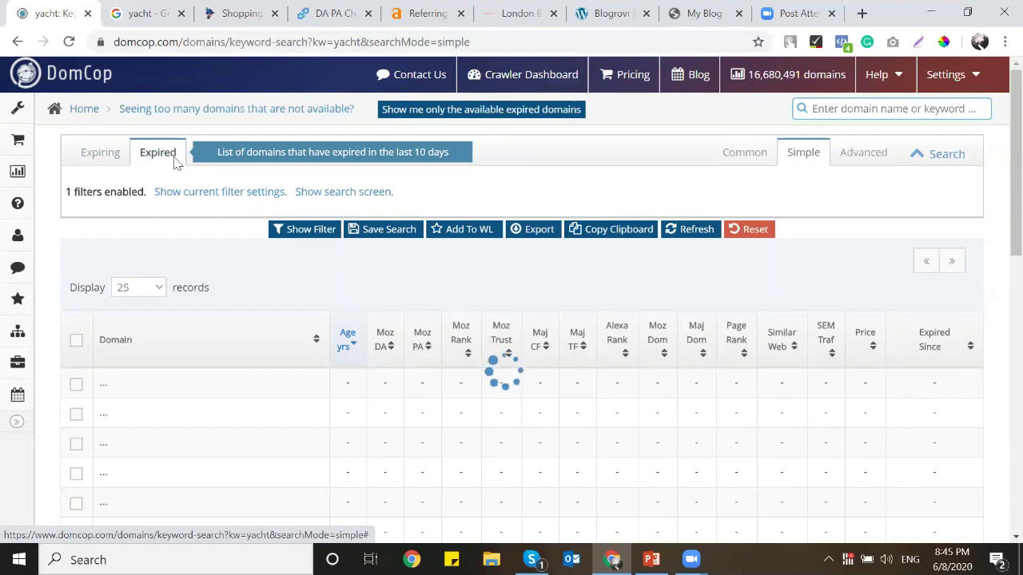
left_click(82, 109)
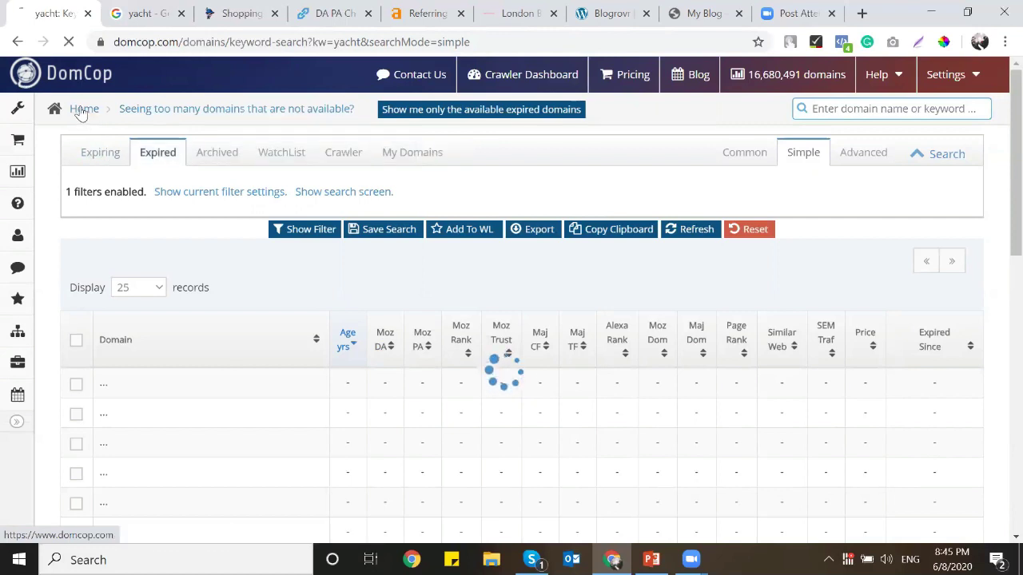
left_click(158, 8)
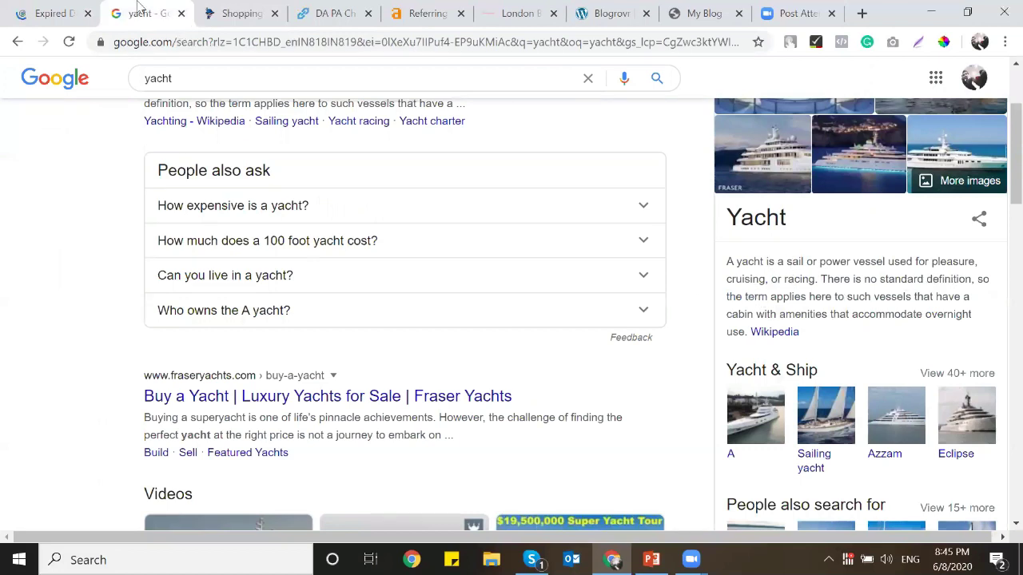
left_click(52, 13)
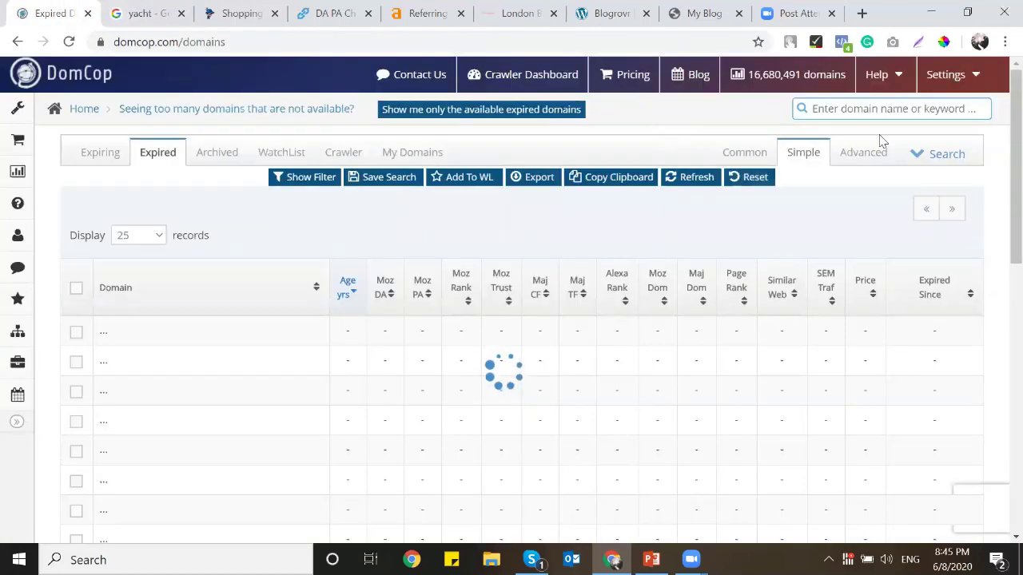
left_click(884, 111)
type("yacht")
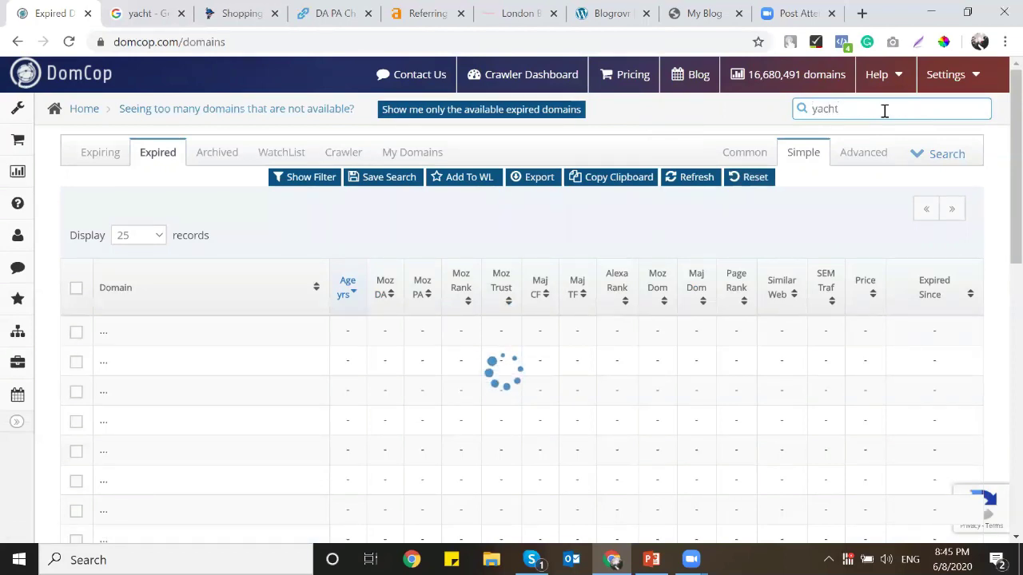
key("Return")
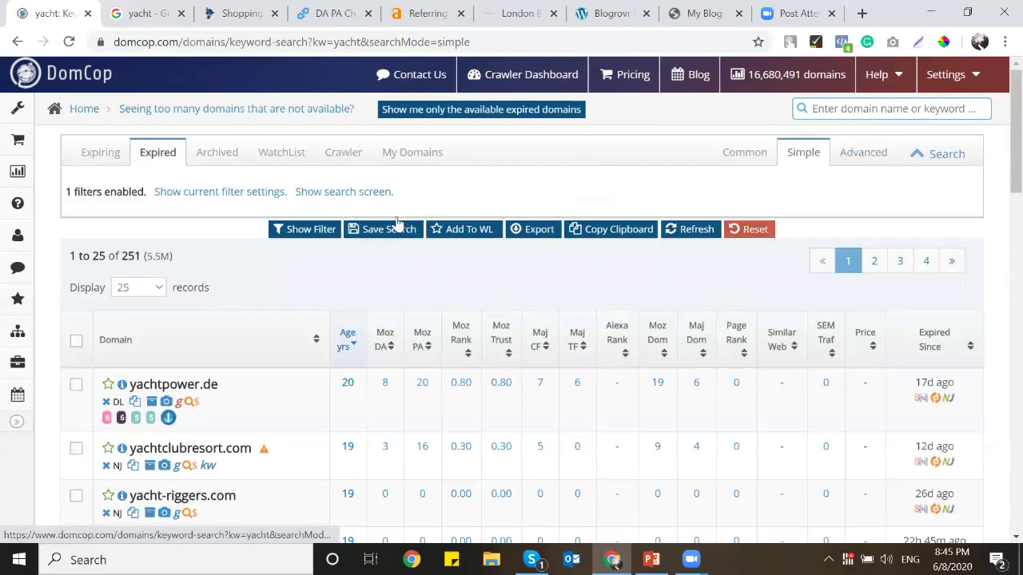
Step: Browse the yacht domains, check the availability of yachtingtravel.com in SeekaHost, and close the Google results tab
scroll(399, 227, "down", 2)
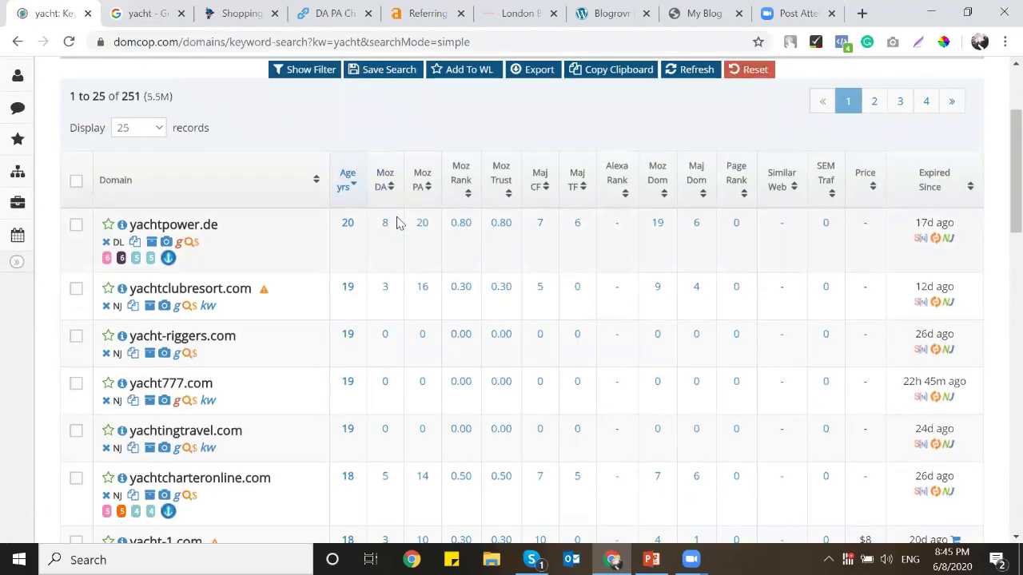
scroll(399, 224, "down", 1)
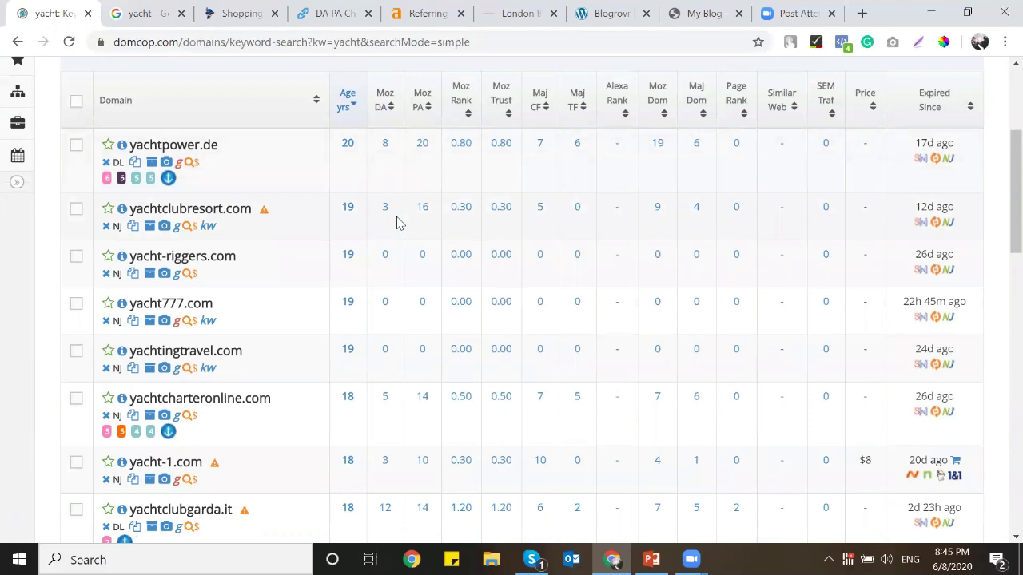
scroll(400, 224, "down", 1)
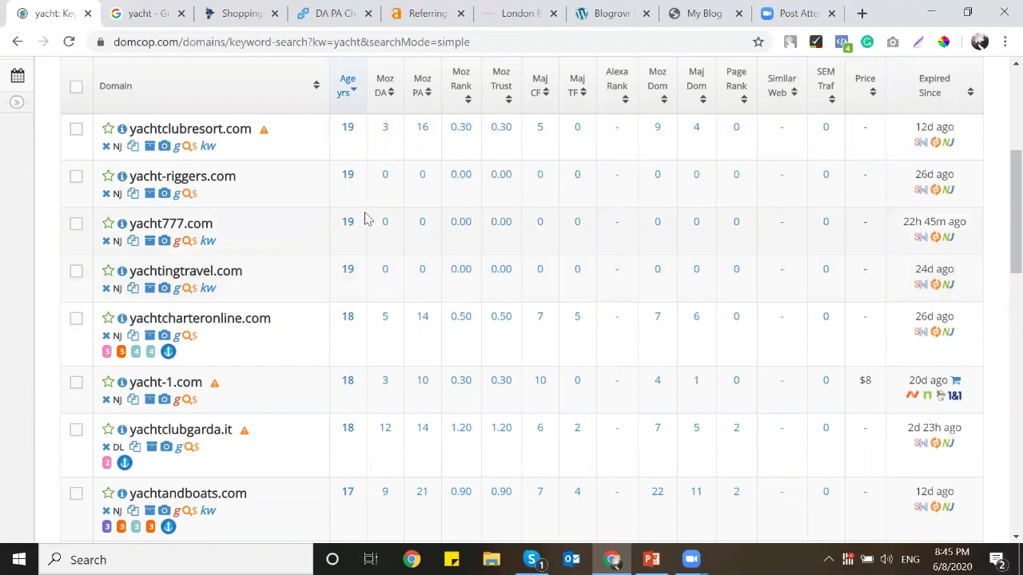
scroll(397, 237, "up", 2)
left_click(172, 8)
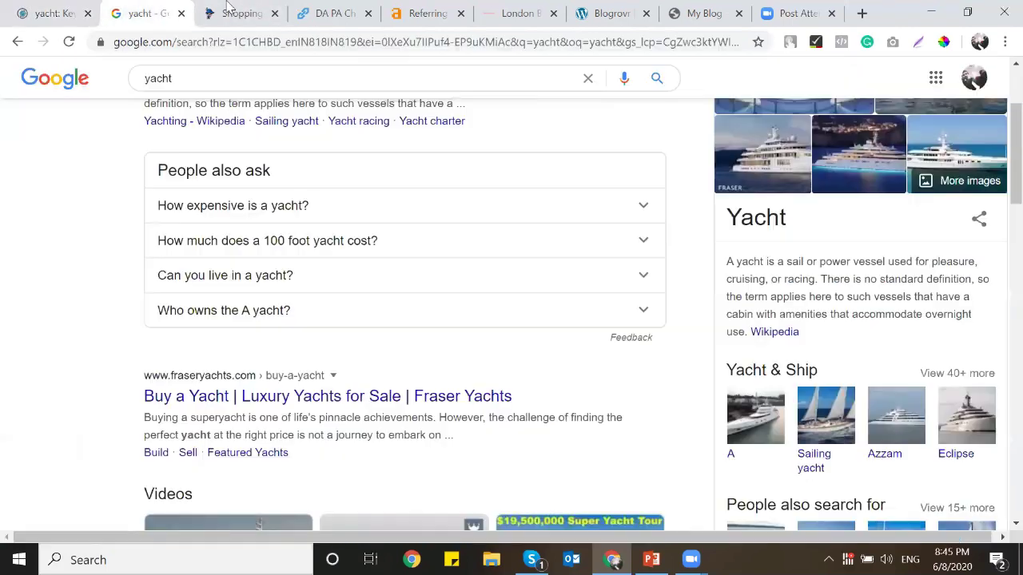
left_click(240, 13)
triple_click(474, 270)
type("yachtingtravel.com")
key("Return")
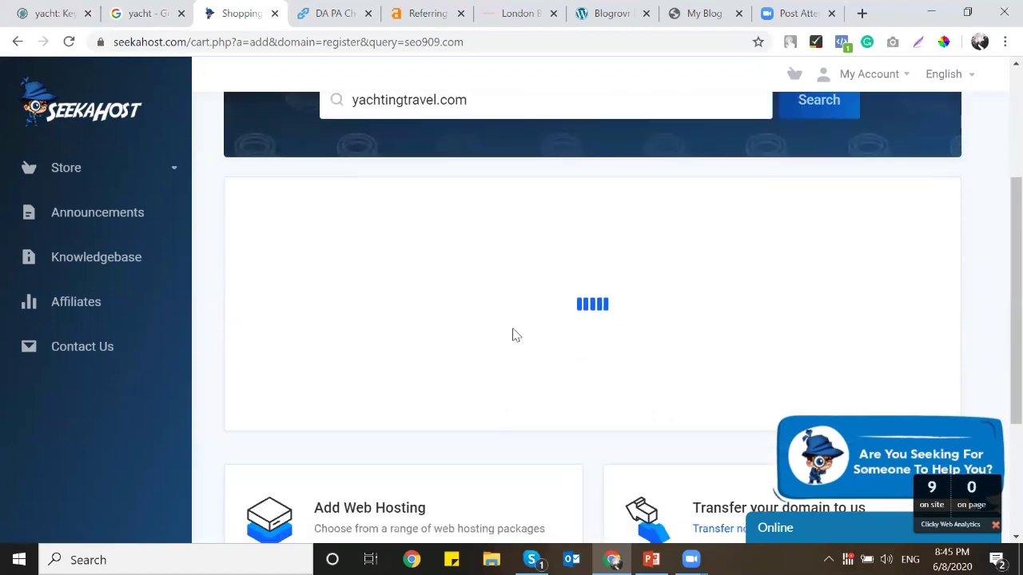
left_click(181, 14)
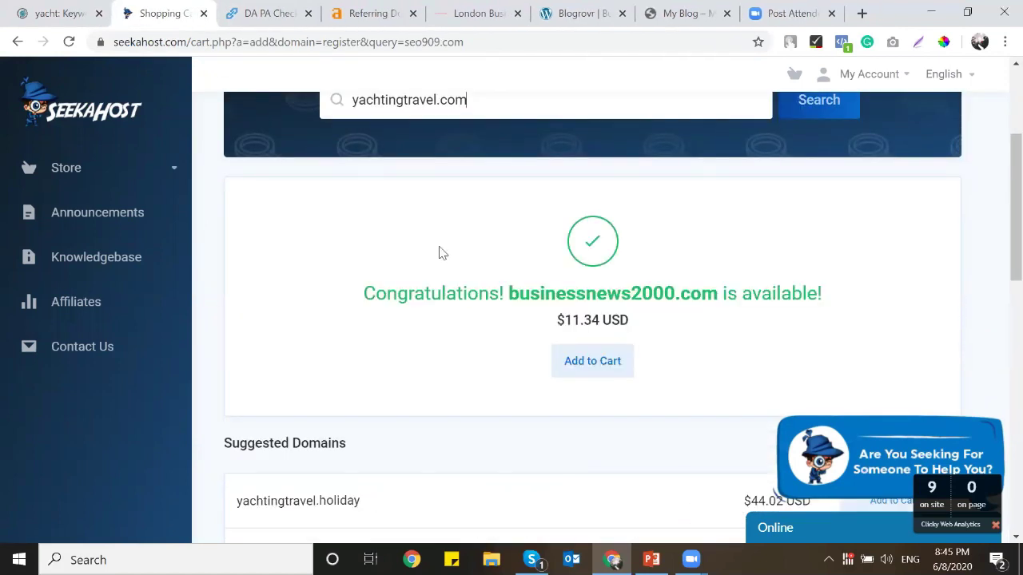
Step: Pick yachtandboats.com from the DomCop list and check its availability in SeekaHost
left_click(52, 13)
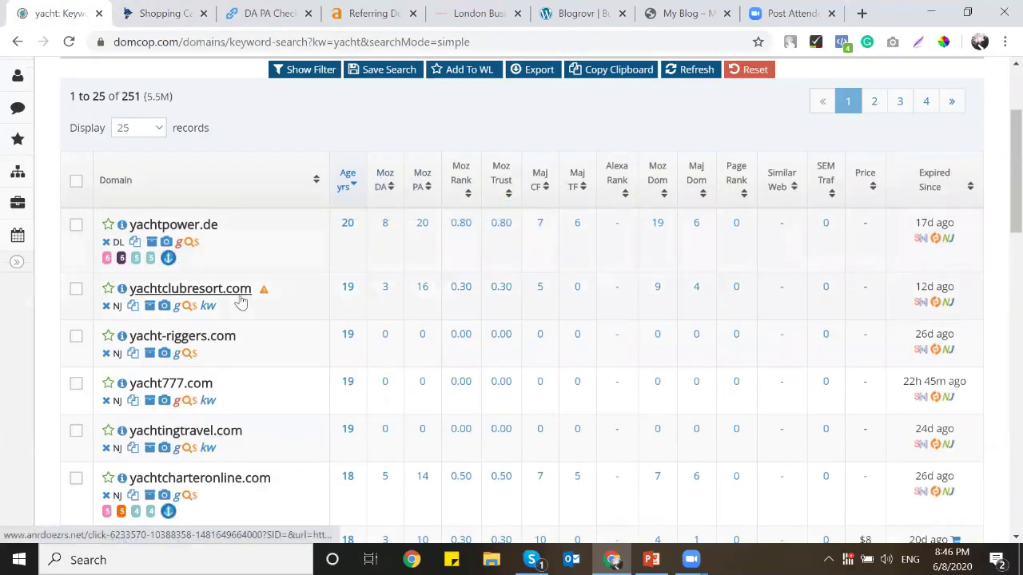
scroll(241, 301, "down", 2)
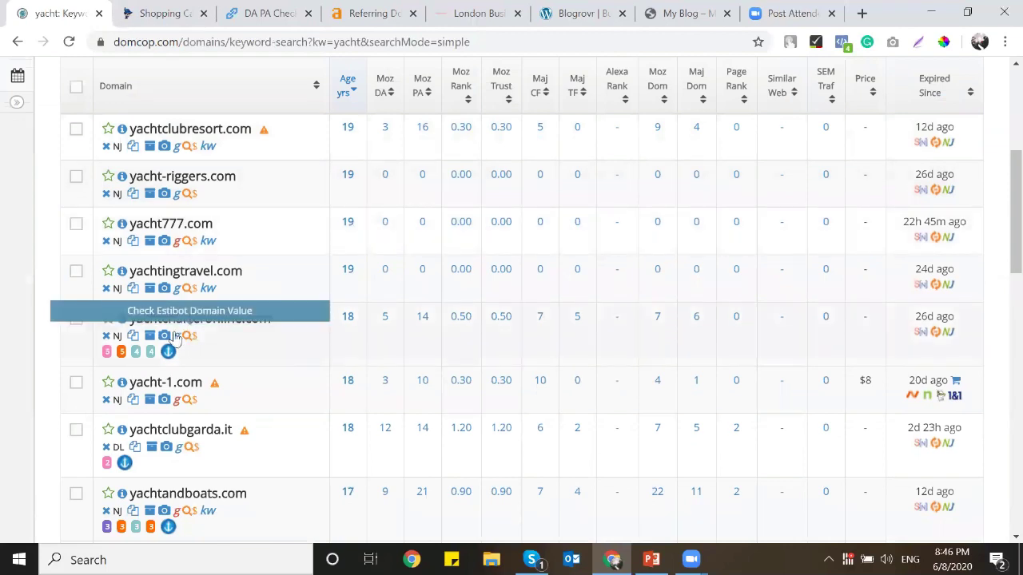
scroll(156, 329, "down", 2)
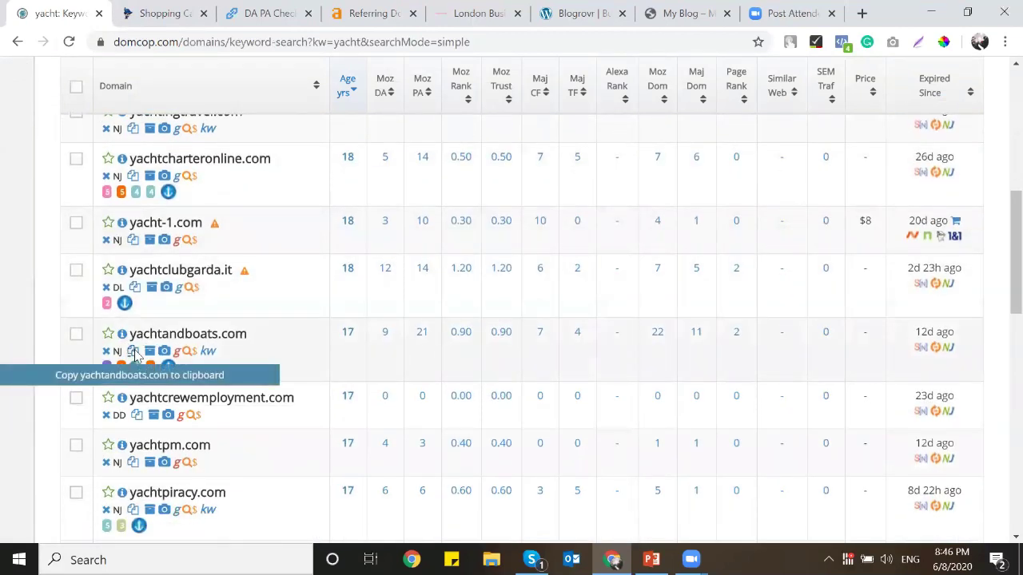
left_click(164, 13)
double_click(488, 99)
key("ctrl+a")
type("yachtandboats.com")
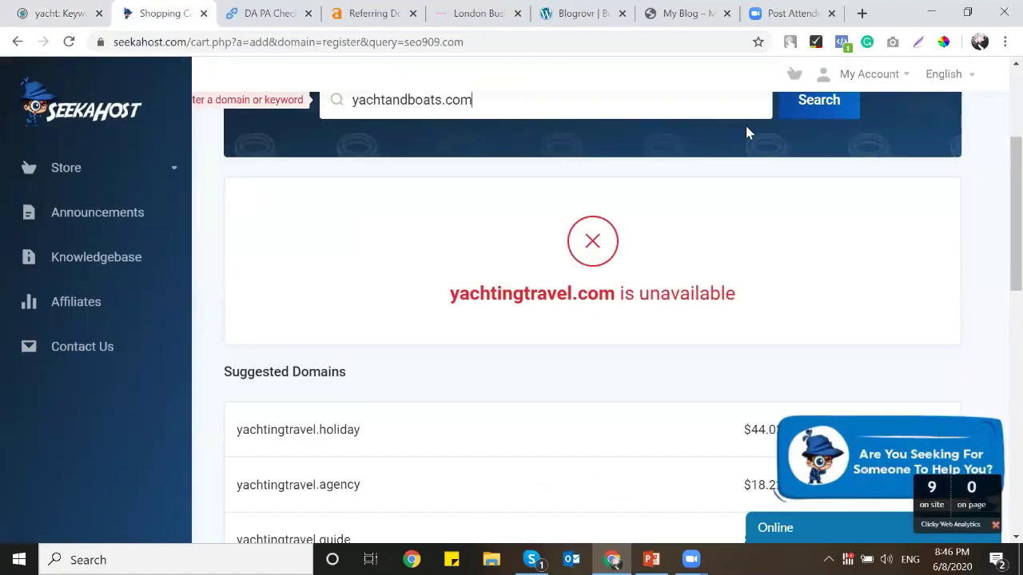
left_click(805, 116)
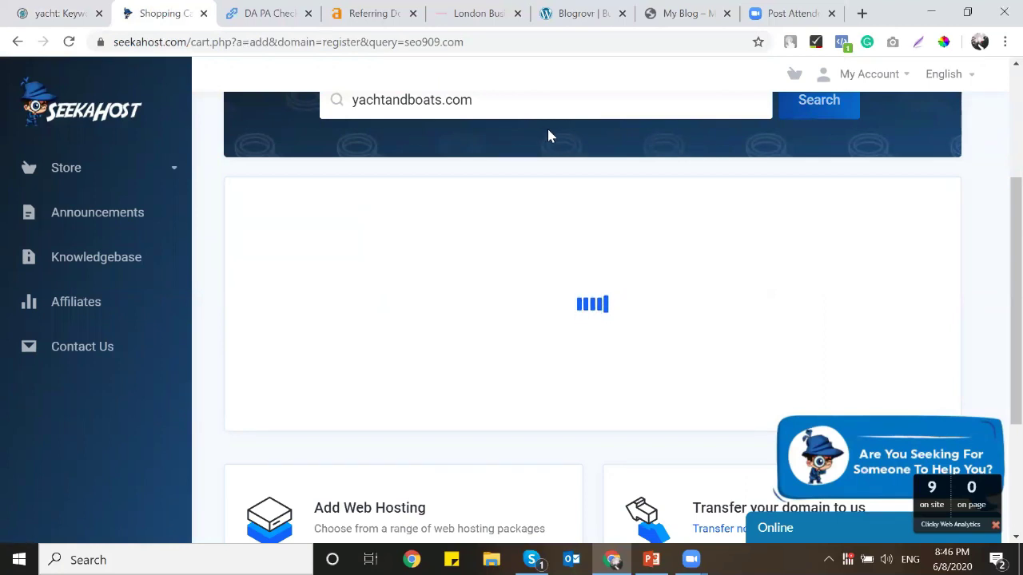
Step: Copy yachtpm.com from further down the DomCop list and check its availability in SeekaHost
left_click(24, 12)
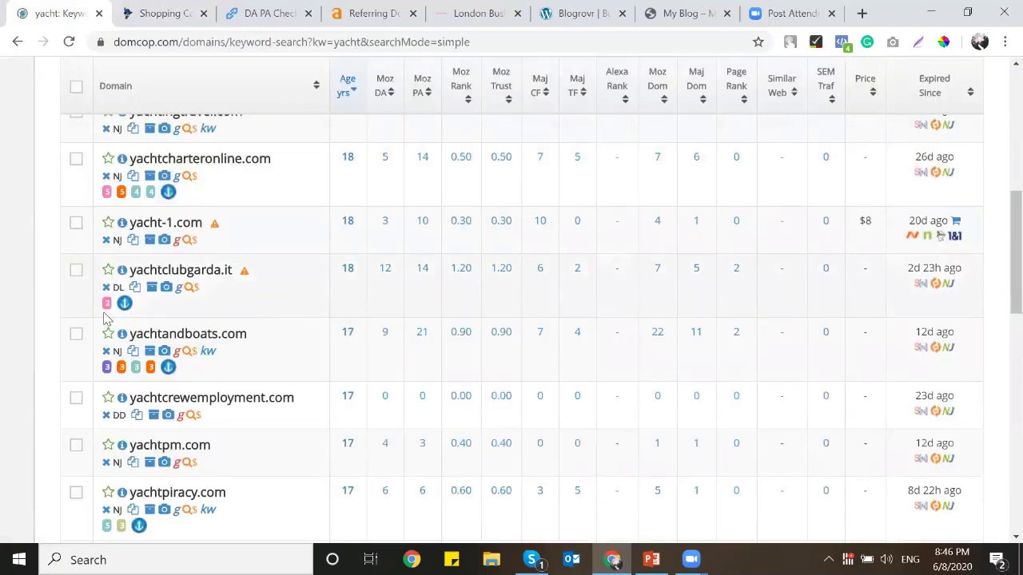
scroll(104, 318, "down", 3)
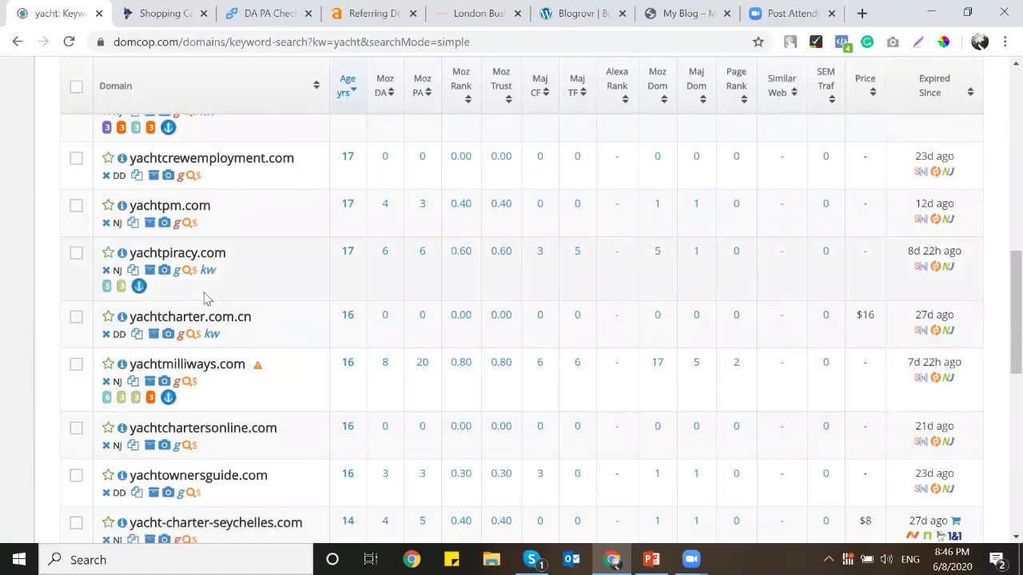
left_click(133, 224)
left_click(160, 13)
triple_click(469, 110)
type("yachtpm.com")
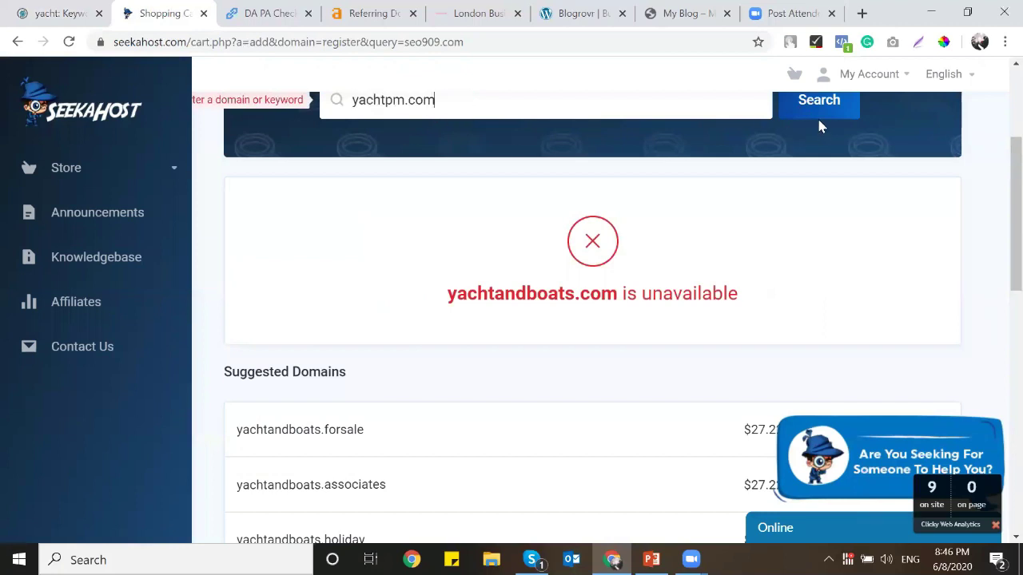
left_click(817, 120)
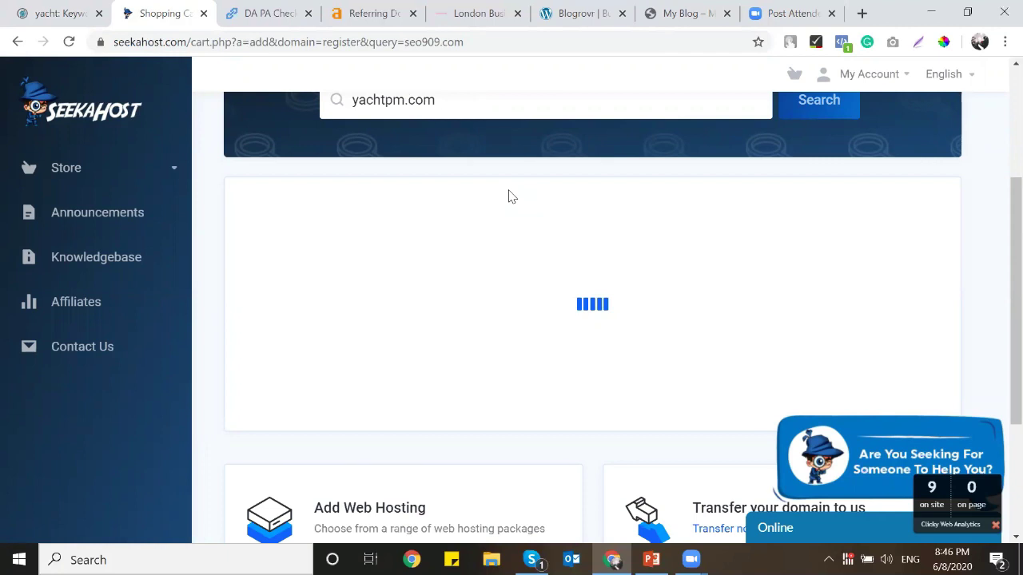
left_click(84, 11)
left_click(189, 9)
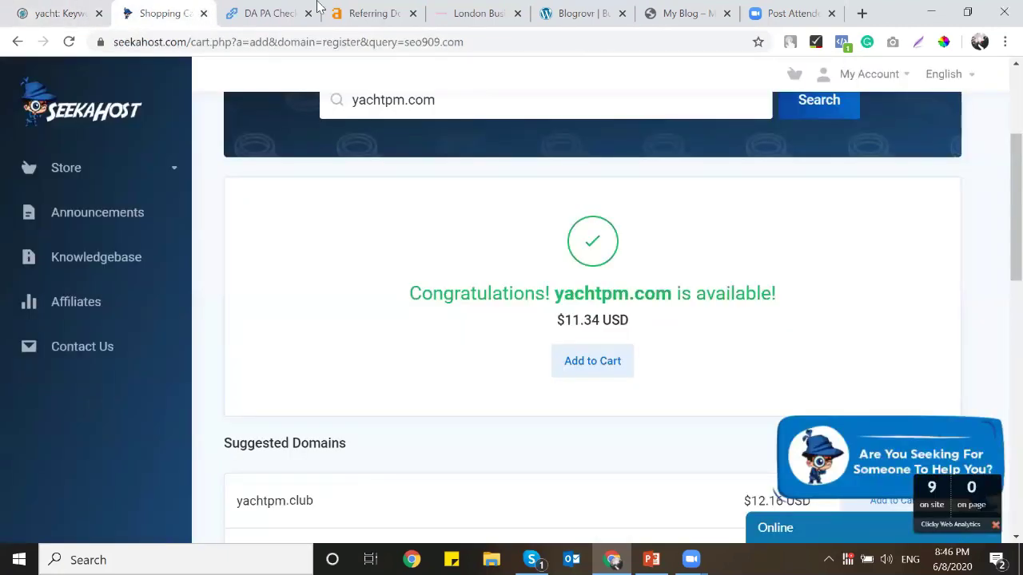
Step: Check the authority metrics and spam score of yachtpm.com in the DA PA Checker
left_click(288, 11)
scroll(440, 211, "up", 4)
double_click(441, 147)
key("ctrl+a")
type("yachtpm.com")
left_click(158, 10)
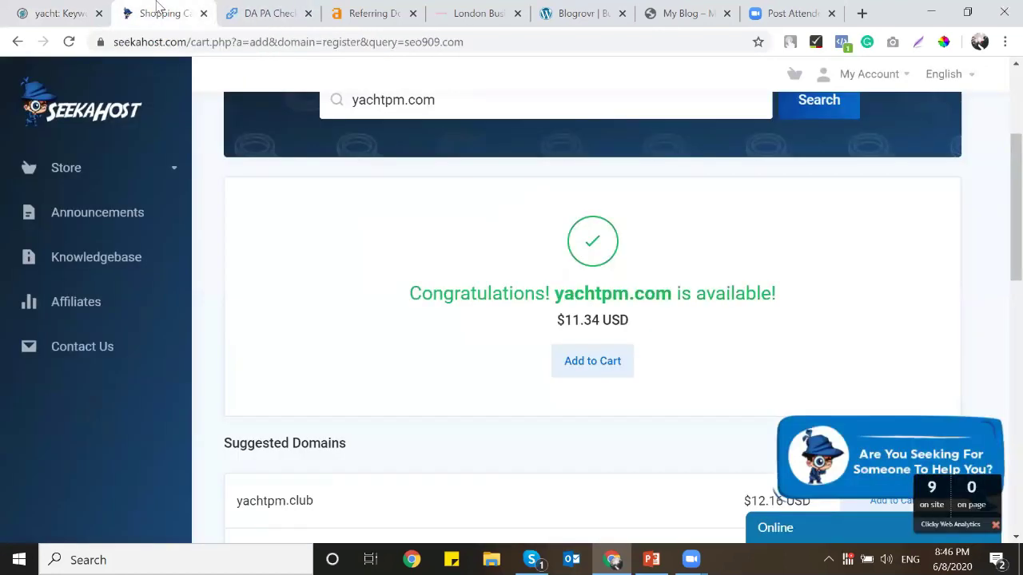
left_click(264, 13)
left_click(607, 246)
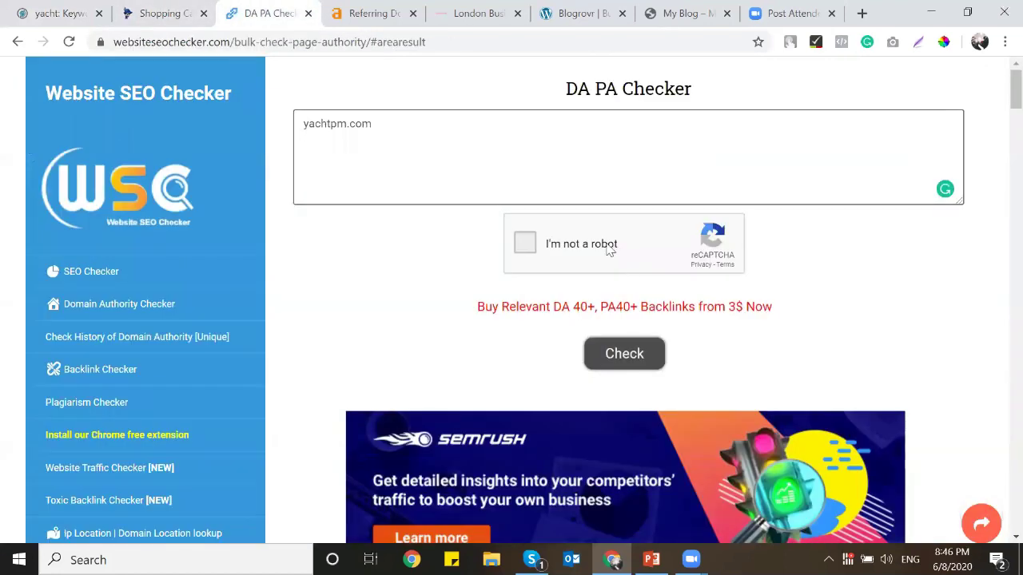
left_click(609, 362)
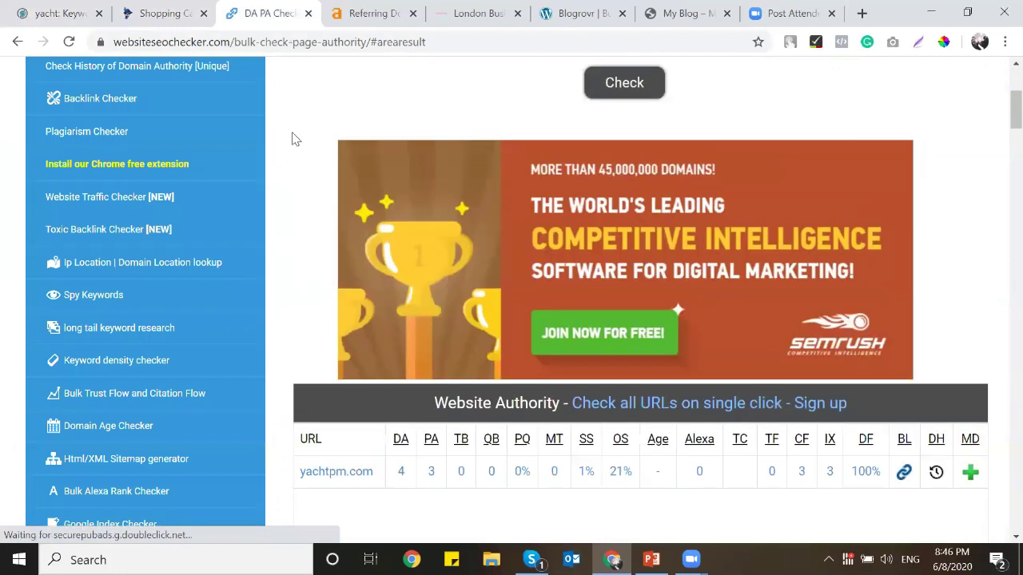
Step: Look up yachtpm.com in Ahrefs Site Explorer and compare its backlink overview with the DomCop listing
left_click(363, 11)
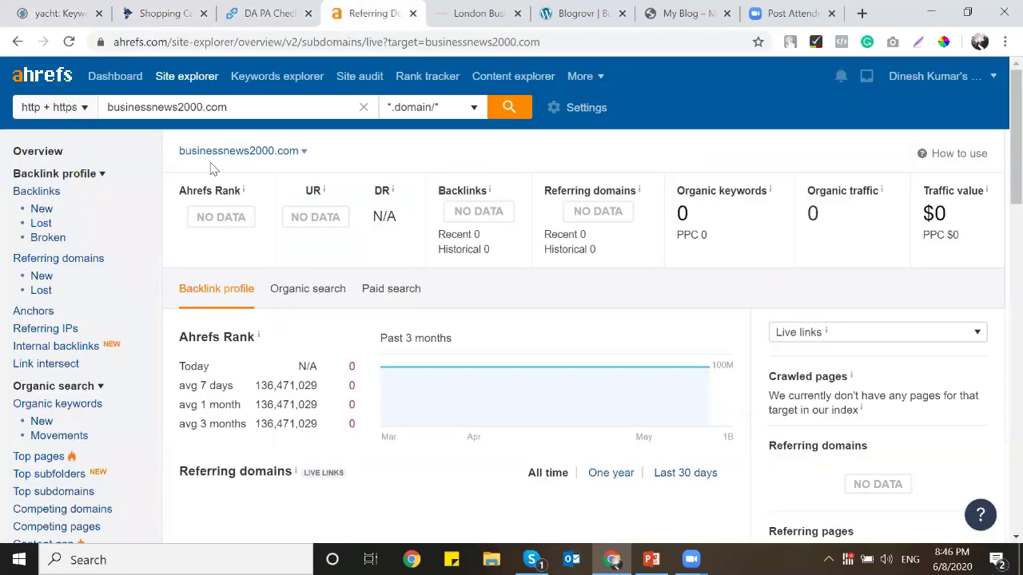
triple_click(258, 109)
type("yachtpm.com")
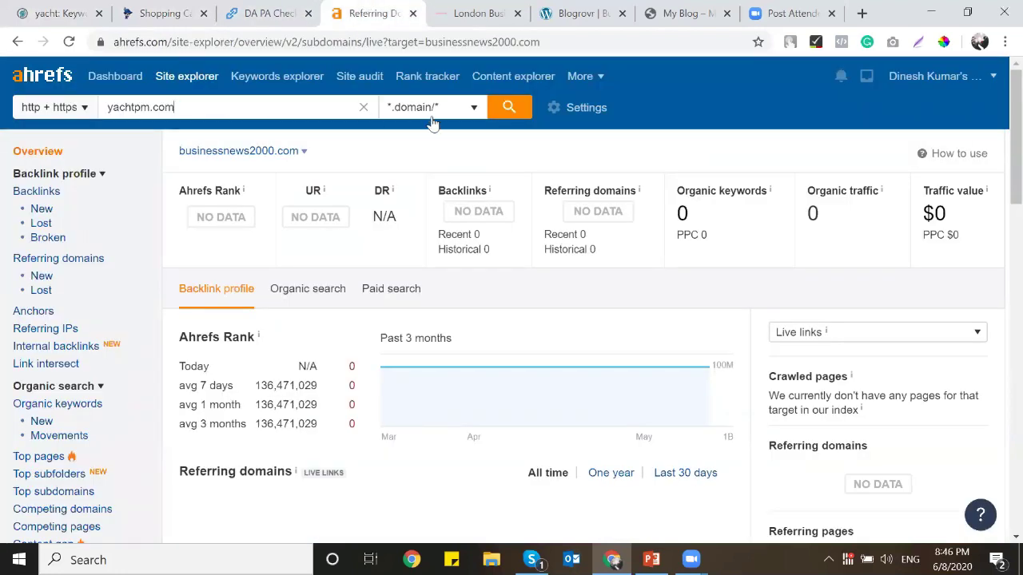
left_click(508, 116)
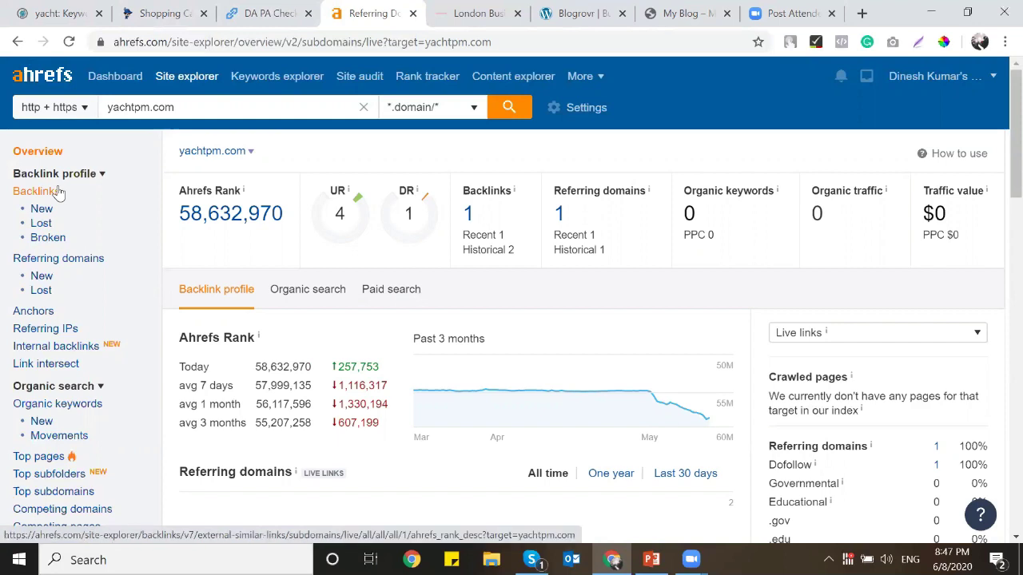
left_click(76, 8)
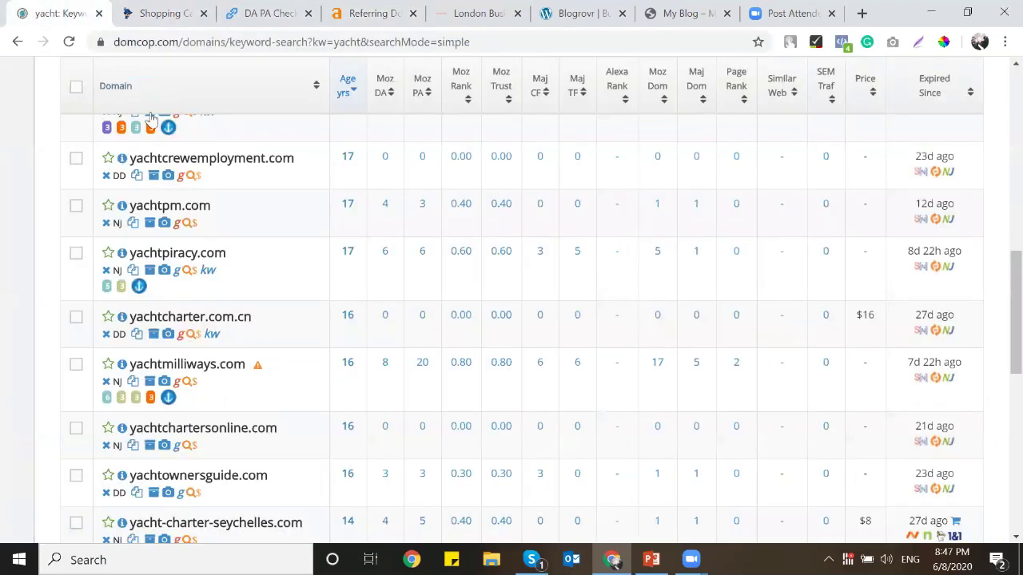
left_click(368, 13)
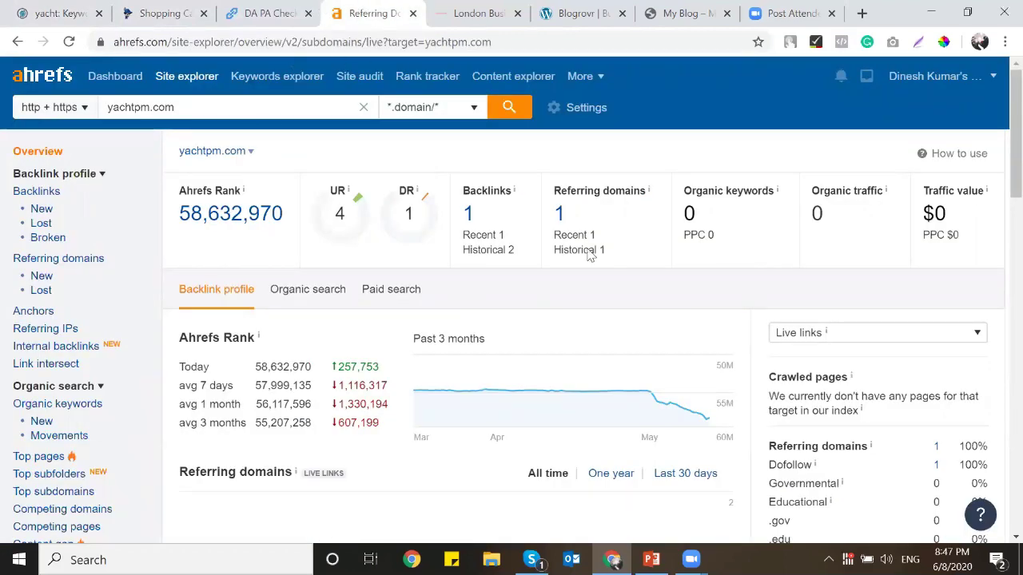
Step: Return to DomCop, switch from expired to archived domains, and search them for the keyword "yacht"
key("ctrl+shift+Tab")
key("ctrl+shift+Tab")
key("ctrl+shift+Tab")
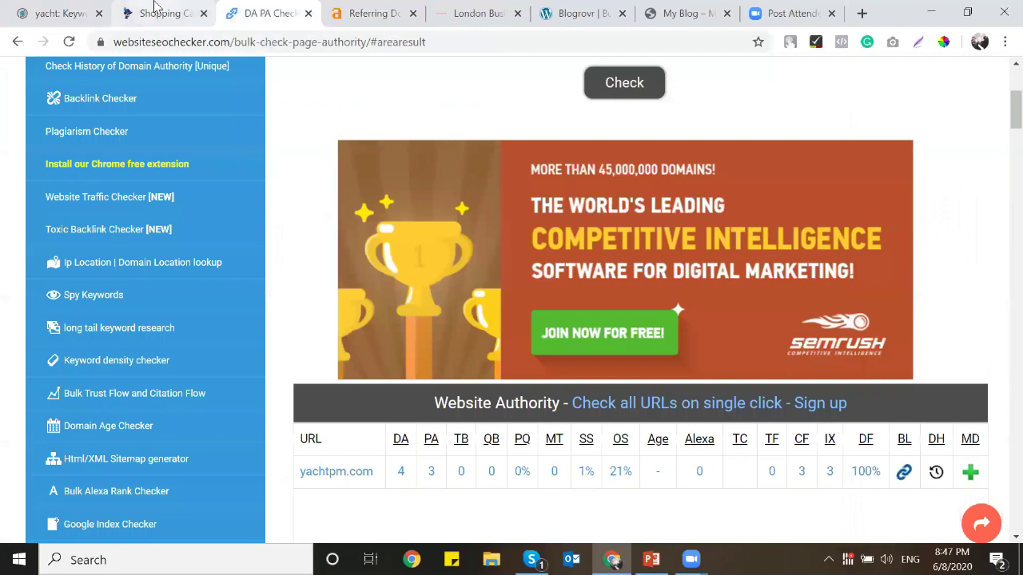
scroll(279, 319, "down", 2)
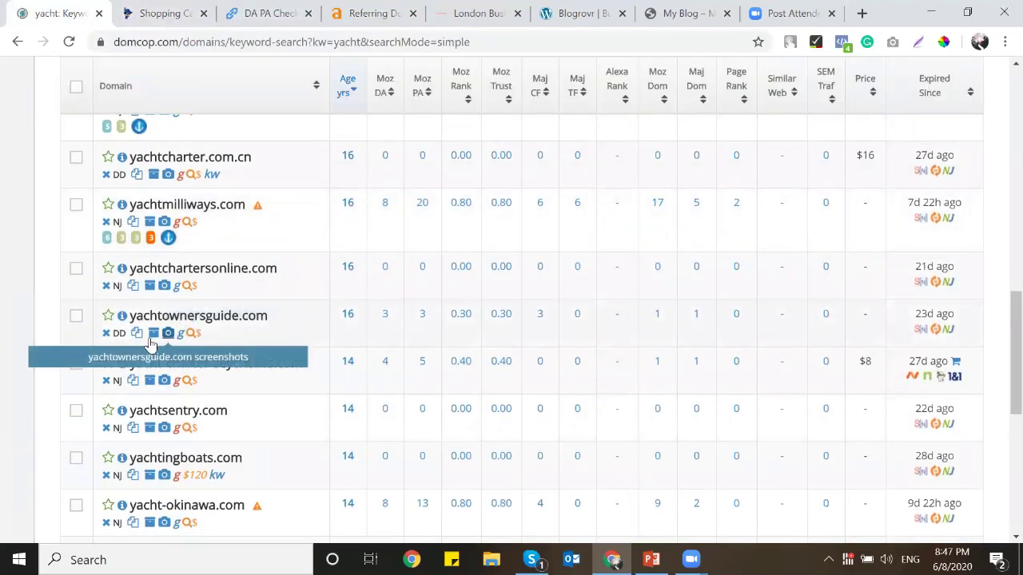
scroll(293, 338, "up", 6)
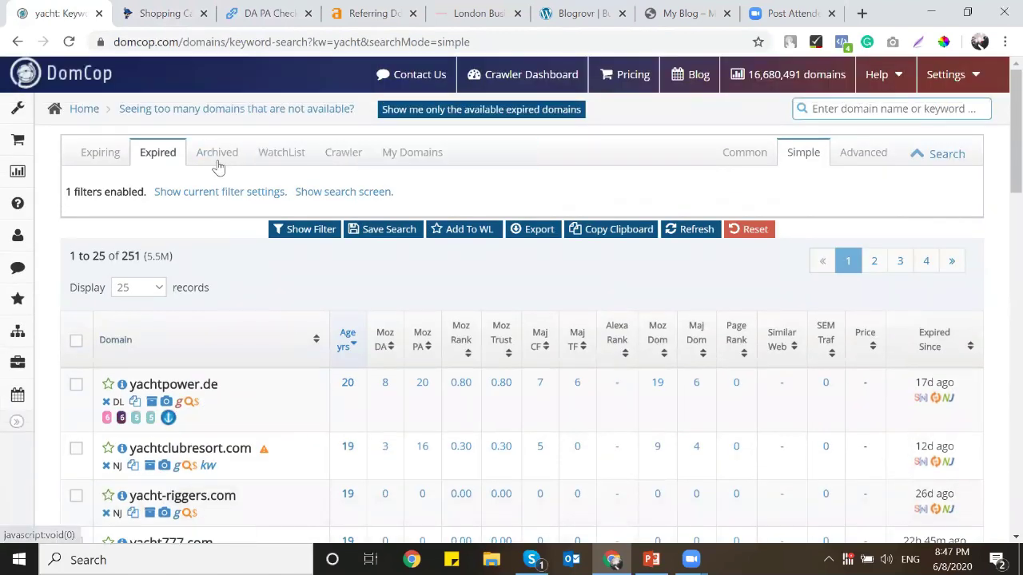
left_click(218, 158)
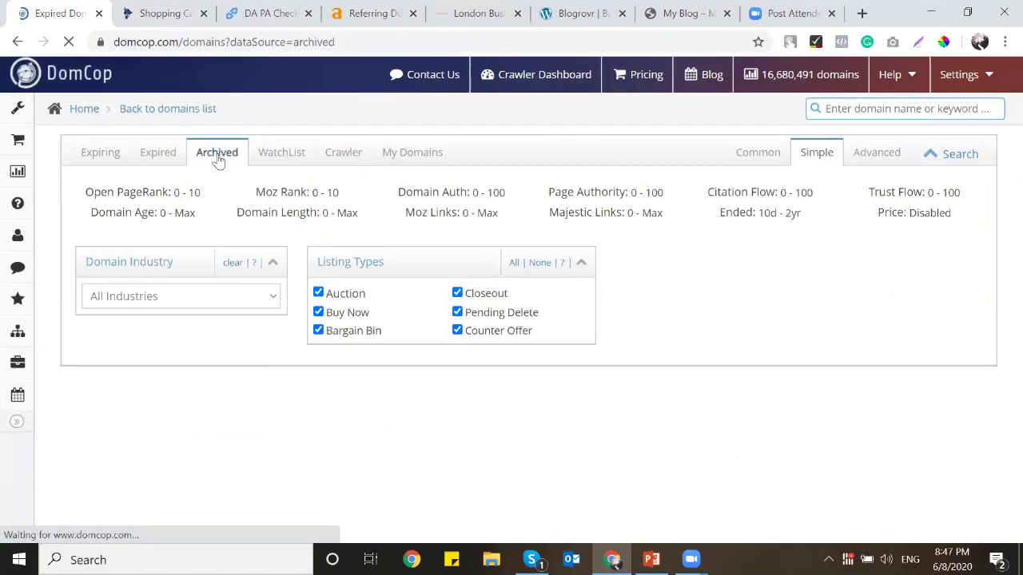
left_click(888, 111)
type("yacht")
key("Return")
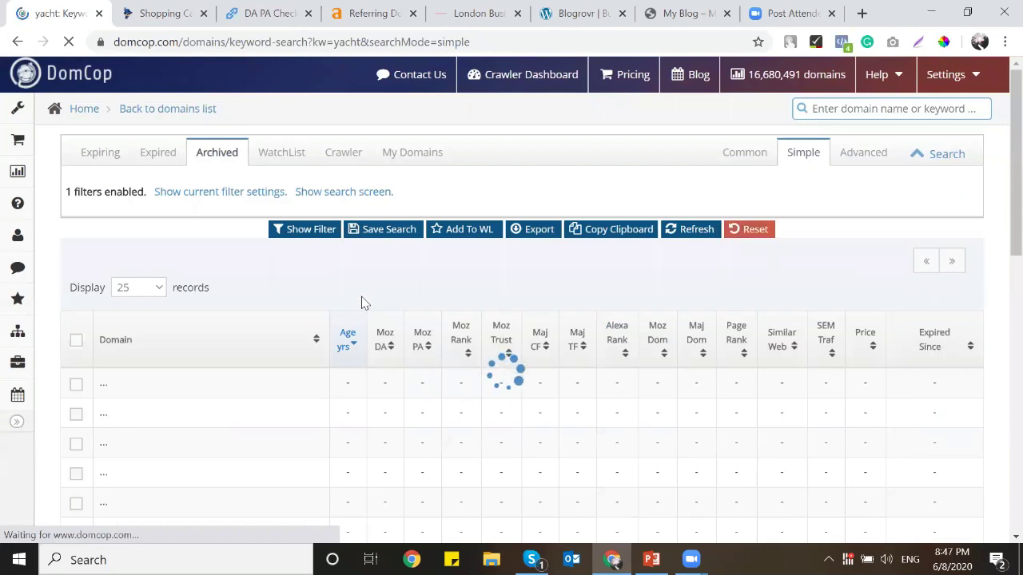
Step: Copy yachting-direct.com from the archived DomCop list and check its availability in SeekaHost
scroll(360, 302, "down", 1)
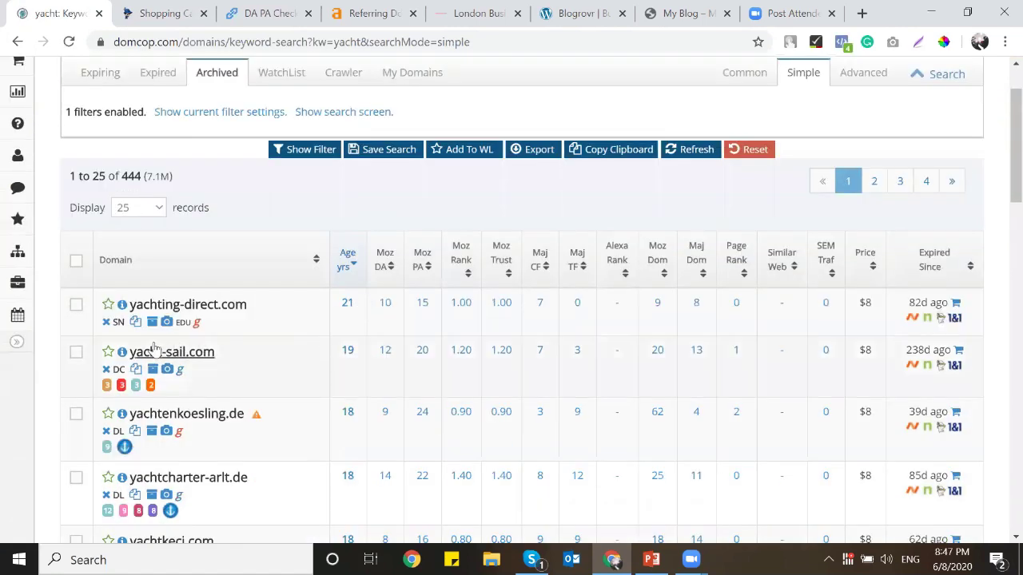
left_click(141, 11)
triple_click(568, 115)
key("ctrl+v")
left_click(798, 116)
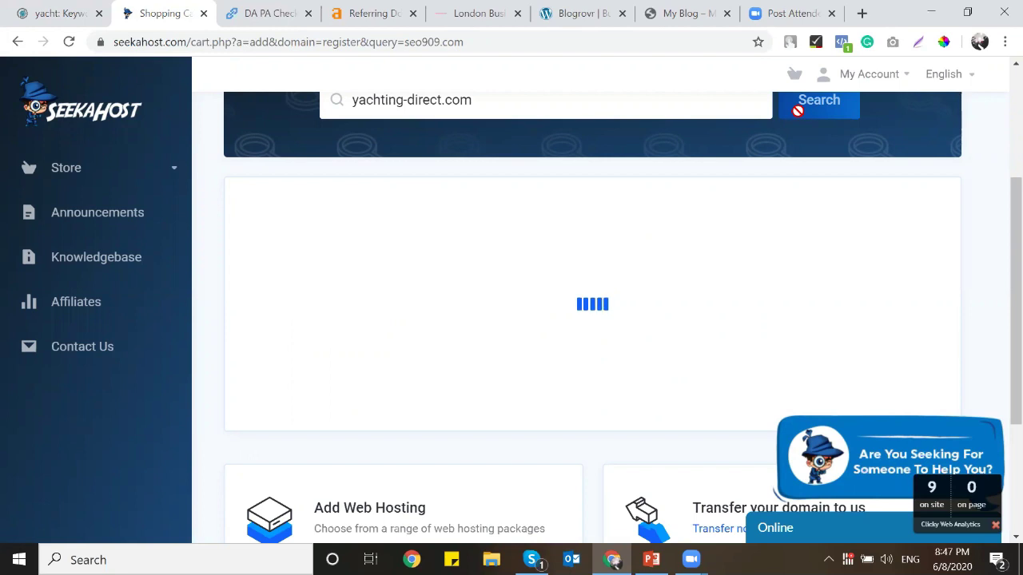
Step: Check the authority metrics and spam score of yachting-direct.com in the DA PA Checker
left_click(252, 10)
scroll(456, 144, "up", 3)
left_click_drag(423, 99, 299, 93)
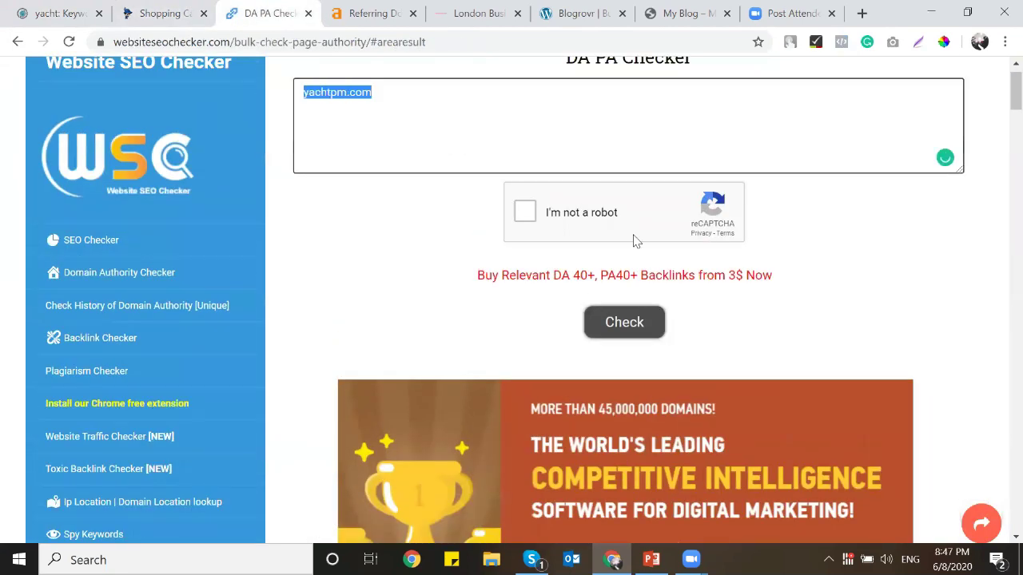
key("ctrl+v")
left_click(625, 223)
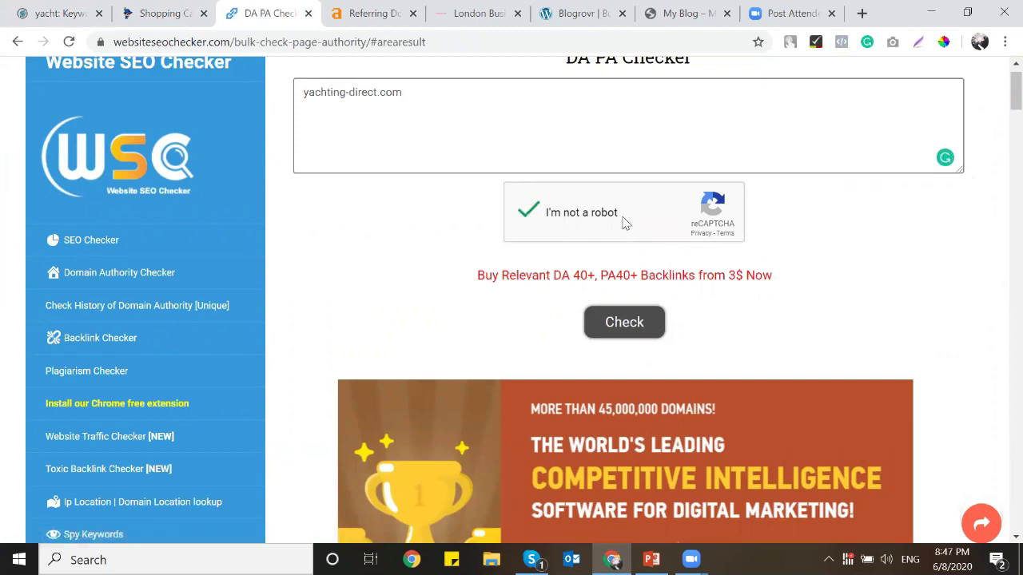
left_click(618, 327)
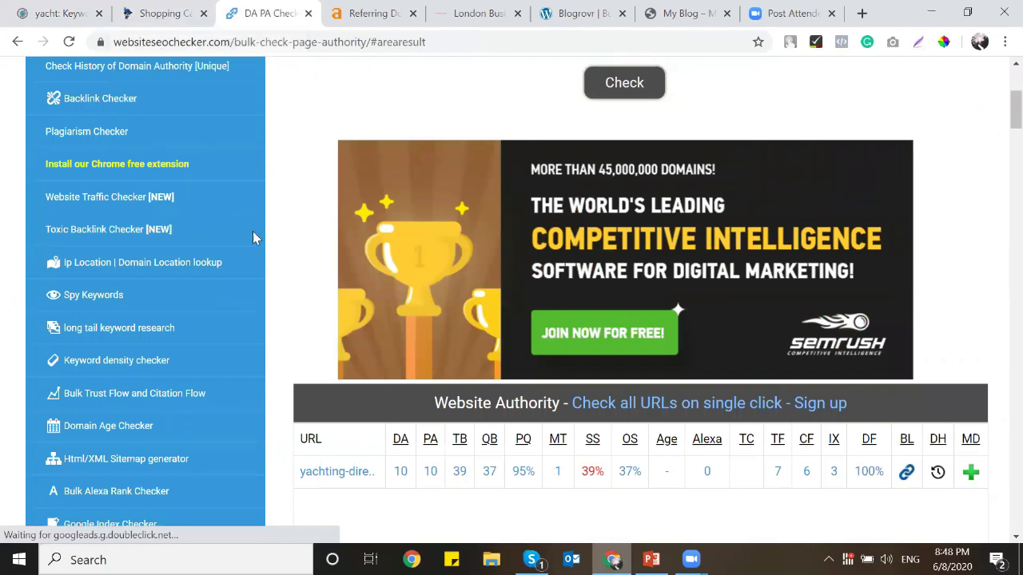
Step: Copy yacht-sail.com from the archived DomCop list and check its availability in SeekaHost
key("ctrl+1")
scroll(240, 280, "down", 1)
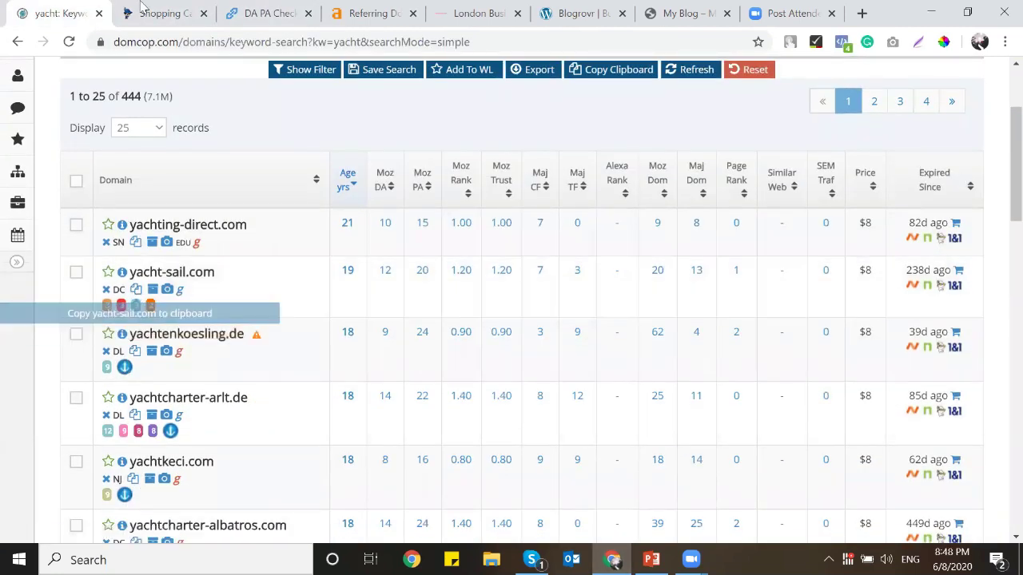
left_click(140, 7)
triple_click(516, 111)
key("ctrl+v")
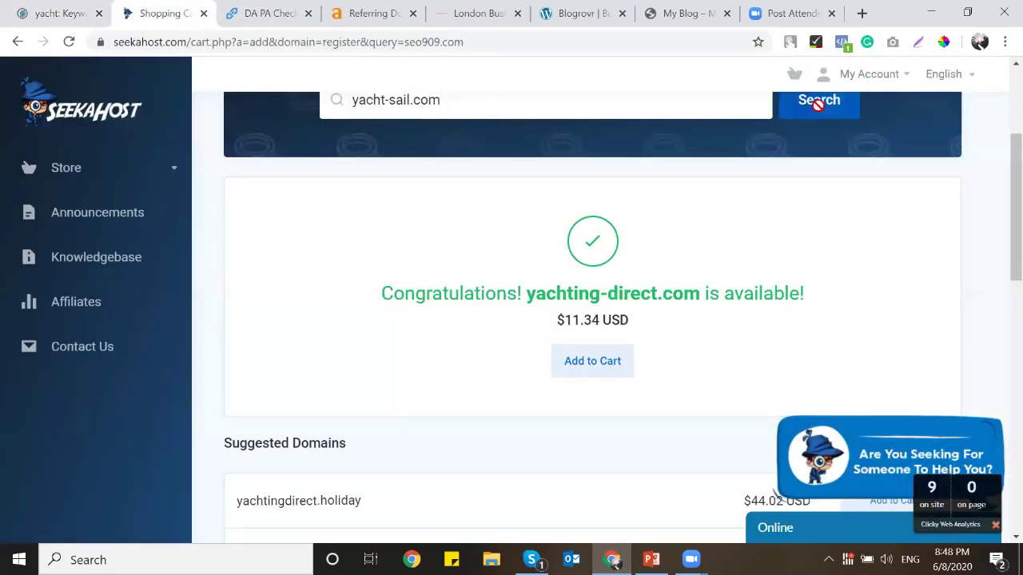
left_click(817, 102)
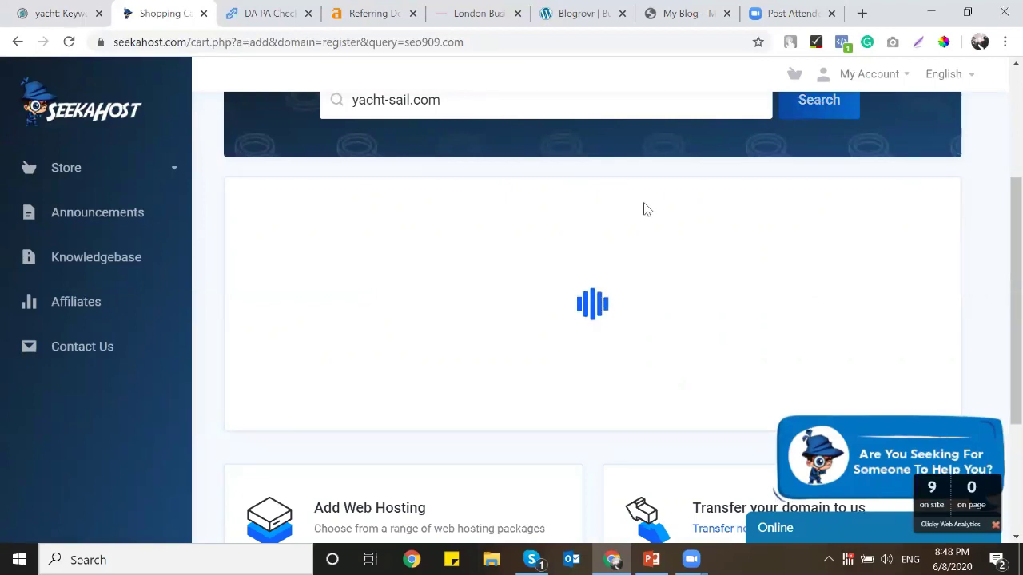
Step: Check the authority metrics and spam score of yacht-sail.com in the DA PA Checker
left_click(245, 6)
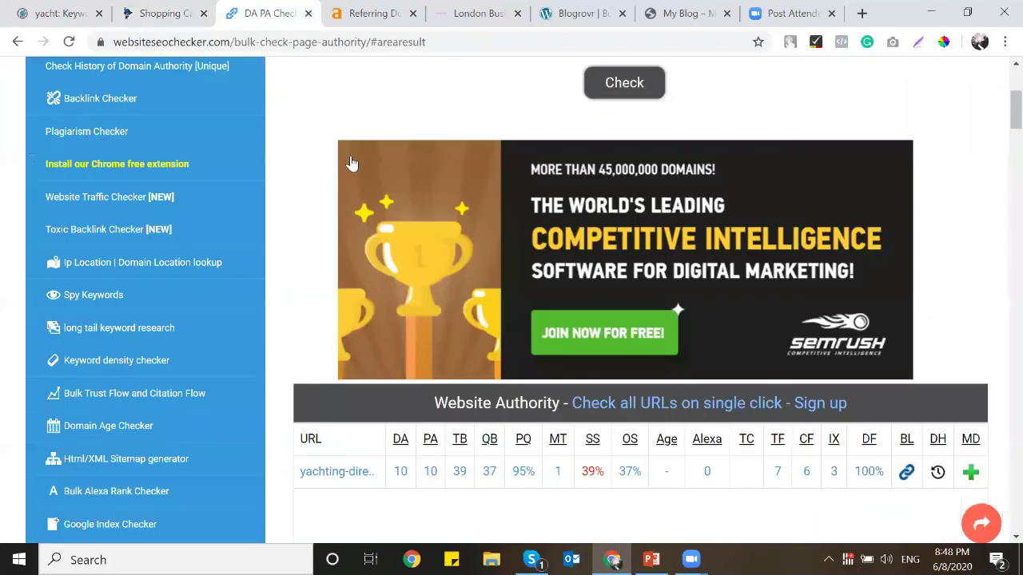
scroll(418, 167, "up", 3)
left_click(418, 167)
key("ctrl+a")
key("ctrl+v")
left_click(525, 243)
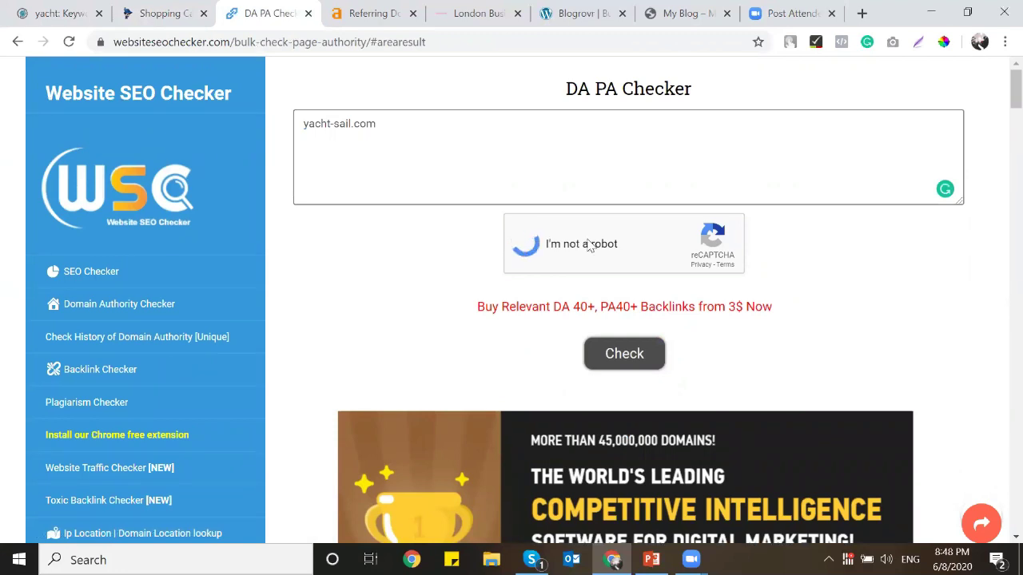
left_click(637, 368)
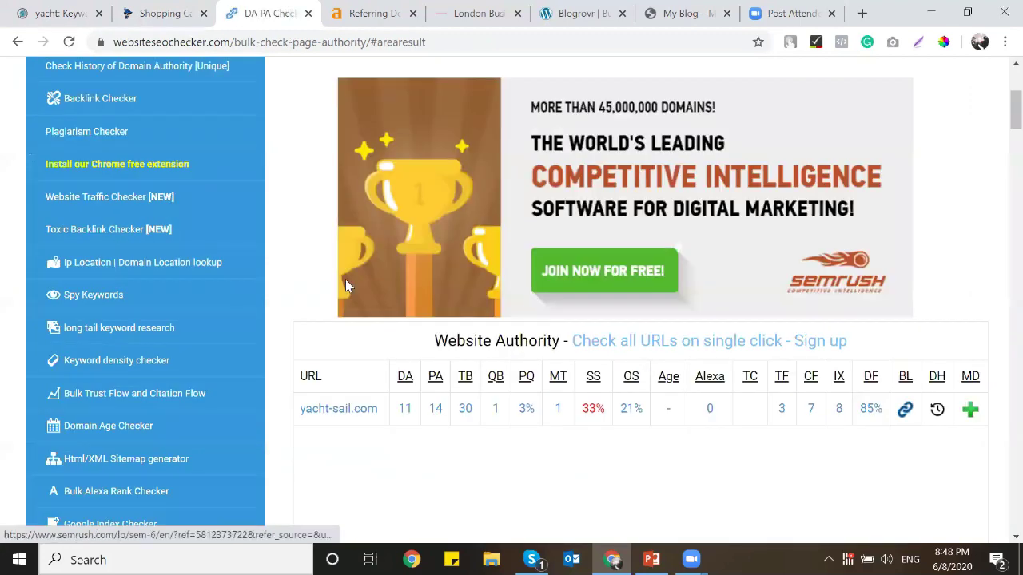
Step: Copy yachtkeci.com from further down the archived DomCop list and check its availability in SeekaHost
left_click(48, 9)
scroll(213, 259, "down", 3)
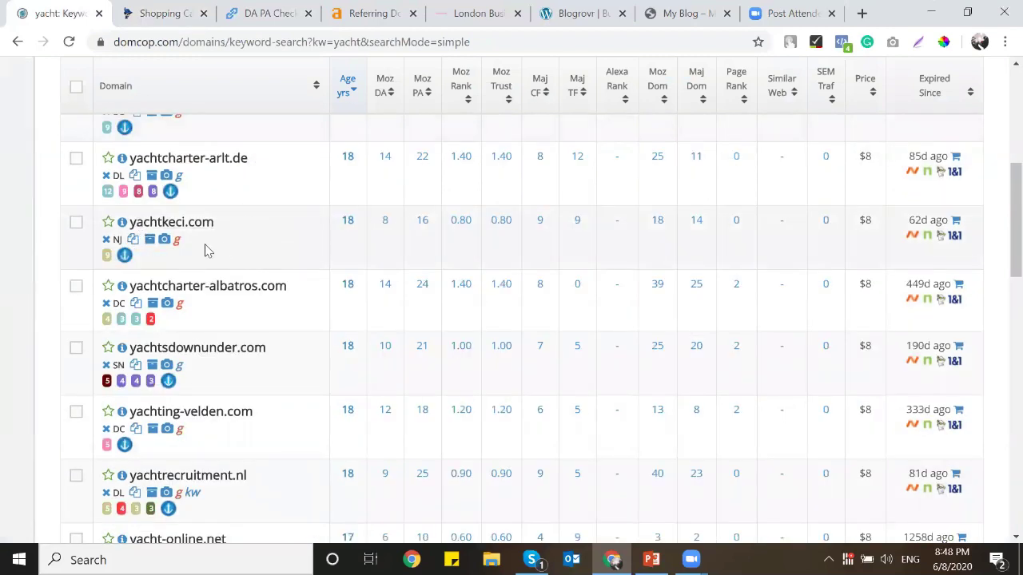
left_click(160, 13)
triple_click(452, 109)
key("ctrl+v")
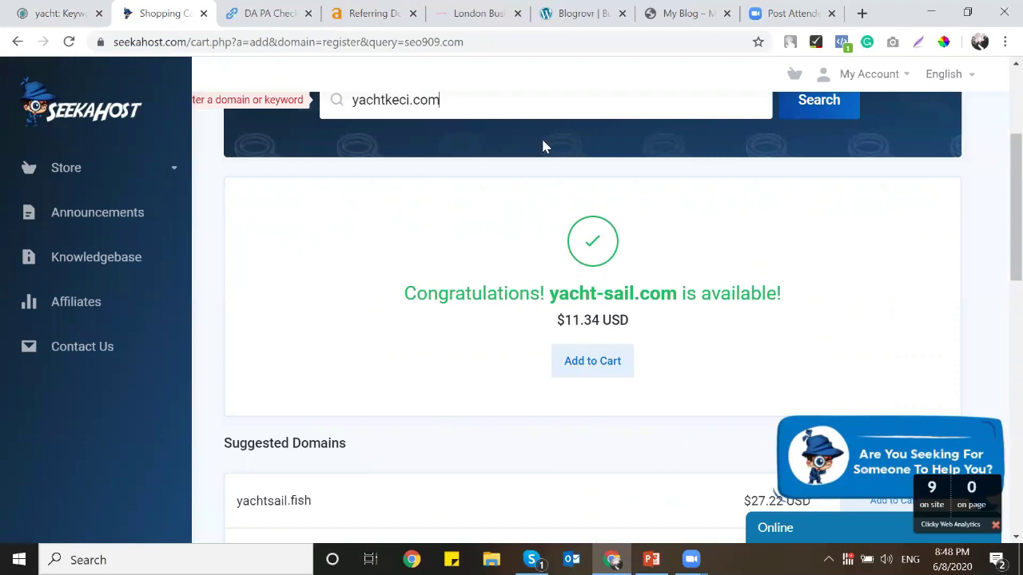
left_click(848, 112)
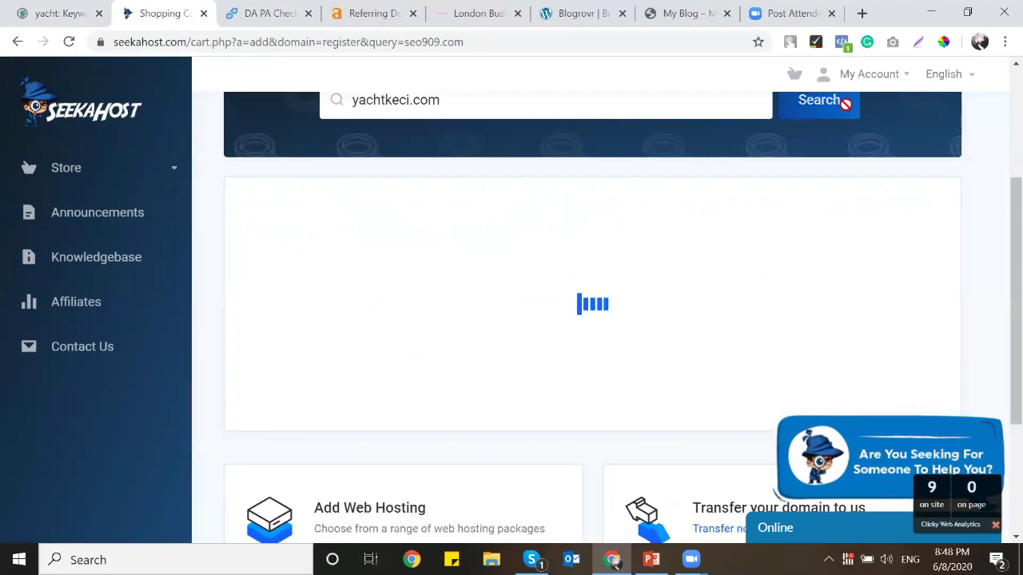
Step: Look further down the archived DomCop list for another candidate and copy yacht-online.net
left_click(62, 10)
scroll(121, 194, "down", 2)
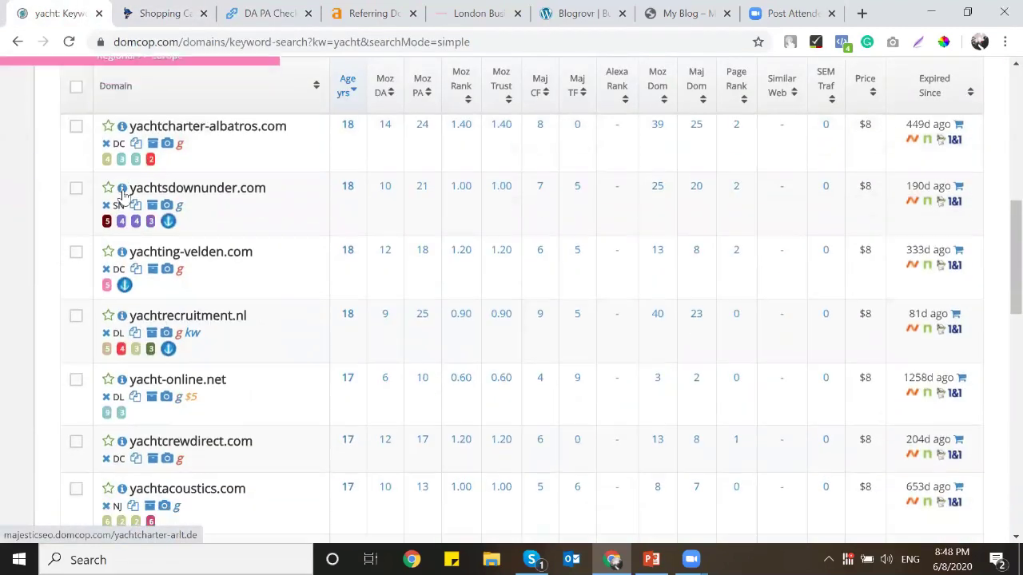
scroll(122, 194, "down", 2)
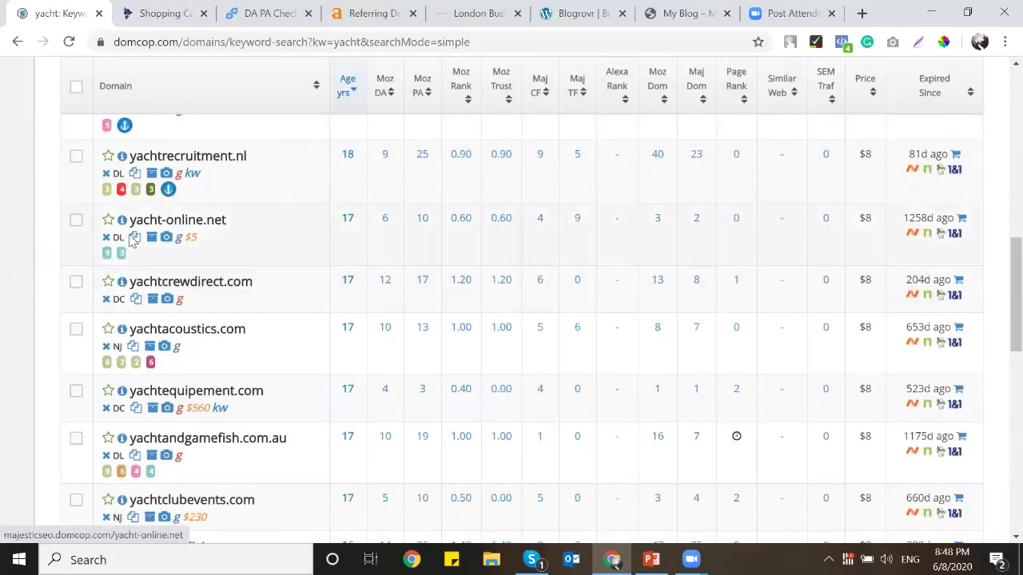
left_click(136, 238)
Step: Copy yachtkeci.com from the SeekaHost domain search and enter it in the DA PA Checker in place of the previous domain
left_click(164, 12)
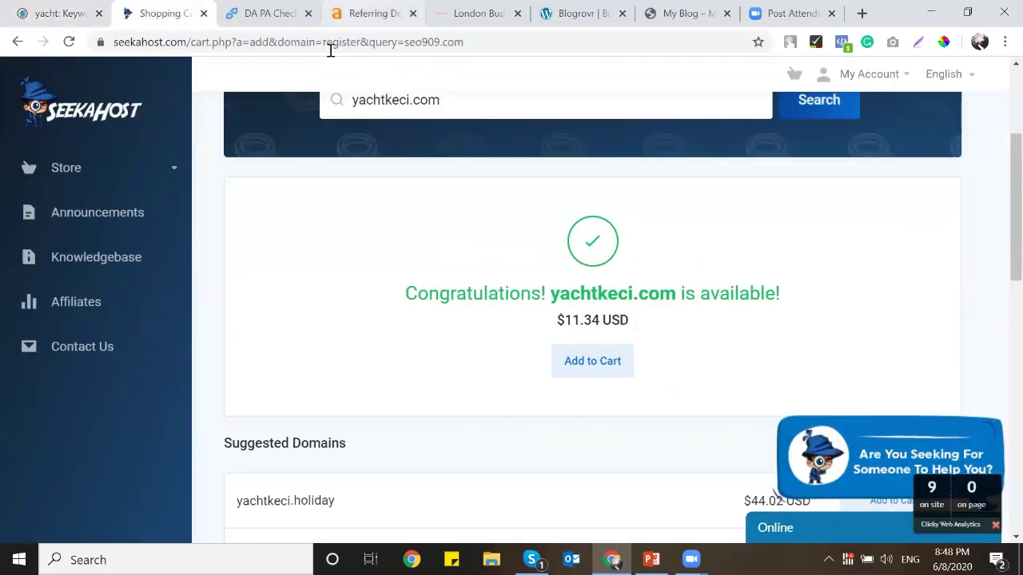
left_click(437, 102)
left_click_drag(439, 102, 352, 100)
key("ctrl+c")
left_click(268, 13)
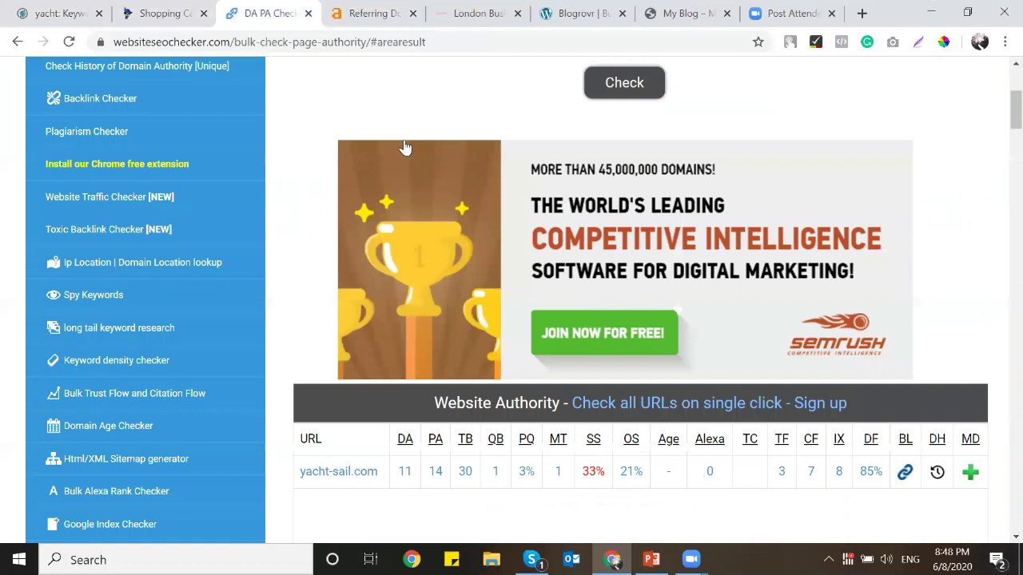
scroll(692, 188, "up", 3)
key("ctrl+a")
key("ctrl+v")
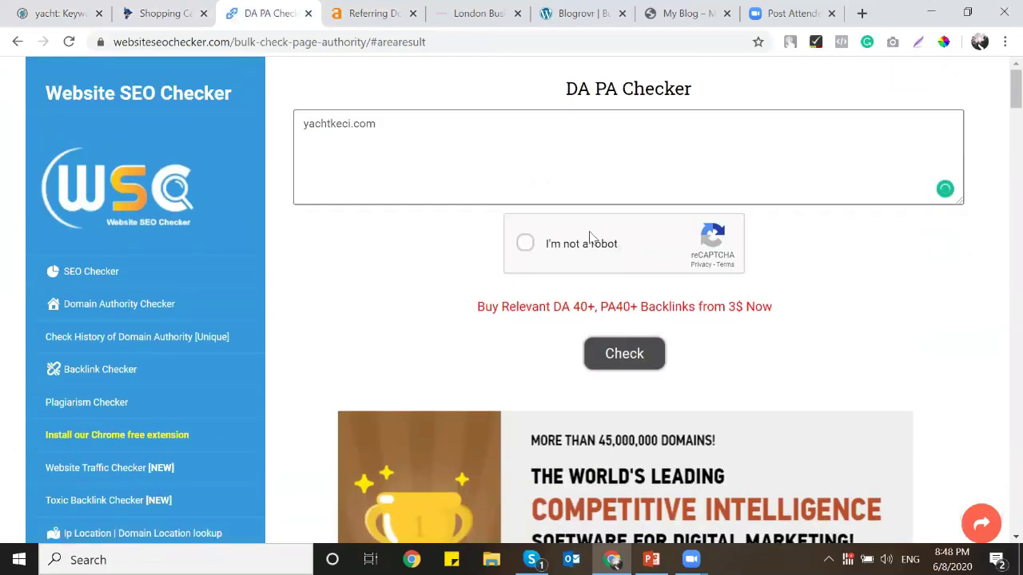
Step: Complete the robot verification and run the authority and spam score check for yachtkeci.com
left_click(624, 356)
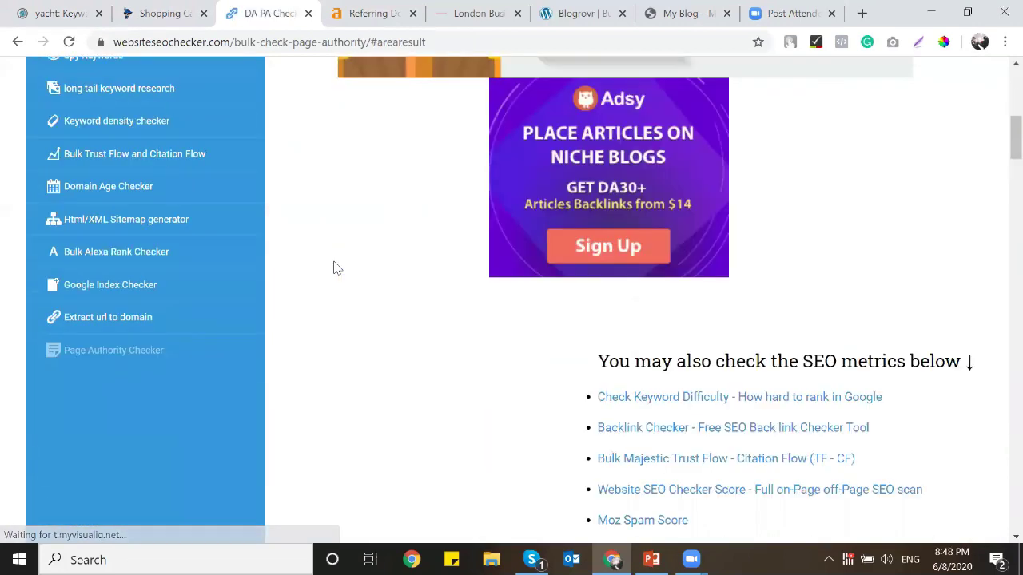
left_click(652, 132)
scroll(402, 249, "up", 6)
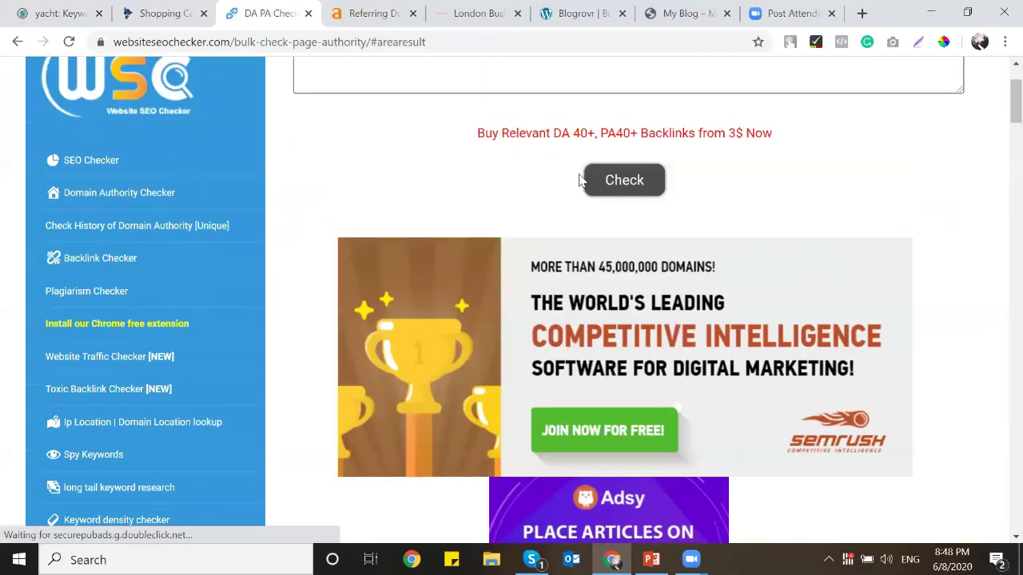
left_click(527, 248)
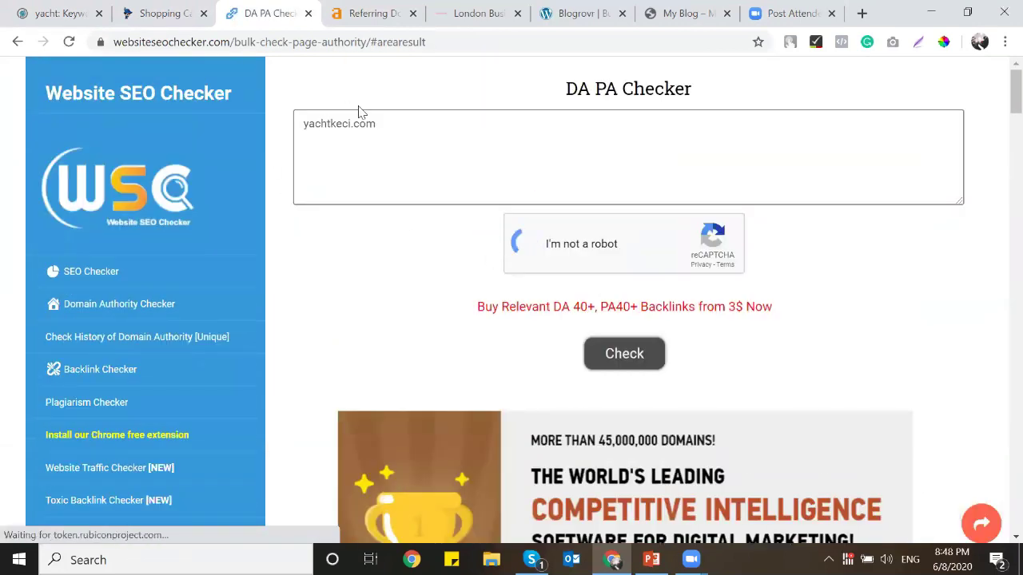
left_click(618, 362)
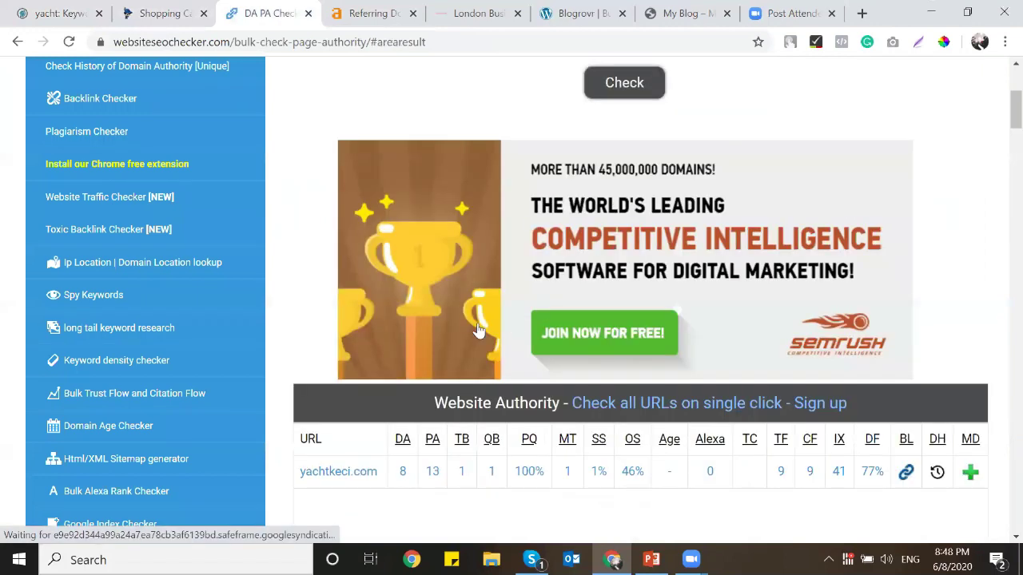
Step: Look up yachtkeci.com in Ahrefs Site Explorer, examine its backlink overview, and revisit its availability result in SeekaHost
left_click(368, 13)
triple_click(299, 104)
key("ctrl+v")
left_click(511, 108)
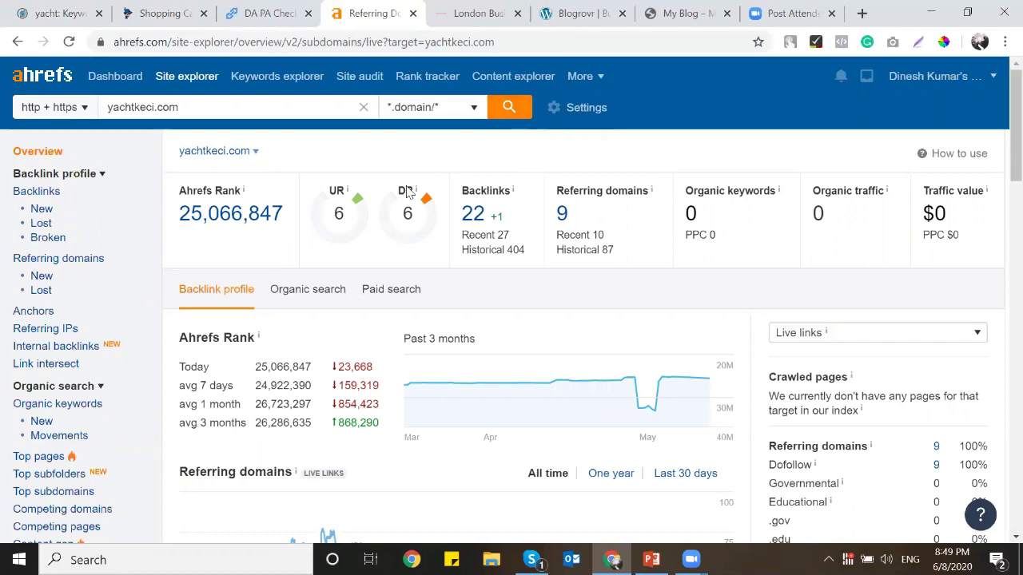
left_click(156, 12)
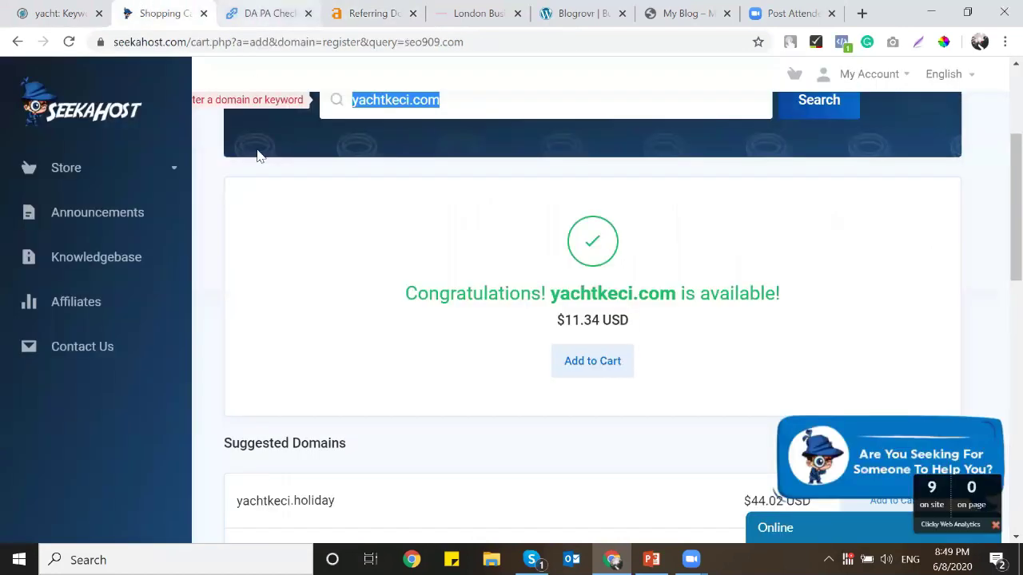
scroll(421, 206, "up", 1)
Step: Examine the backlinks and the referring domains of yachtkeci.com in Ahrefs Site Explorer
left_click(356, 8)
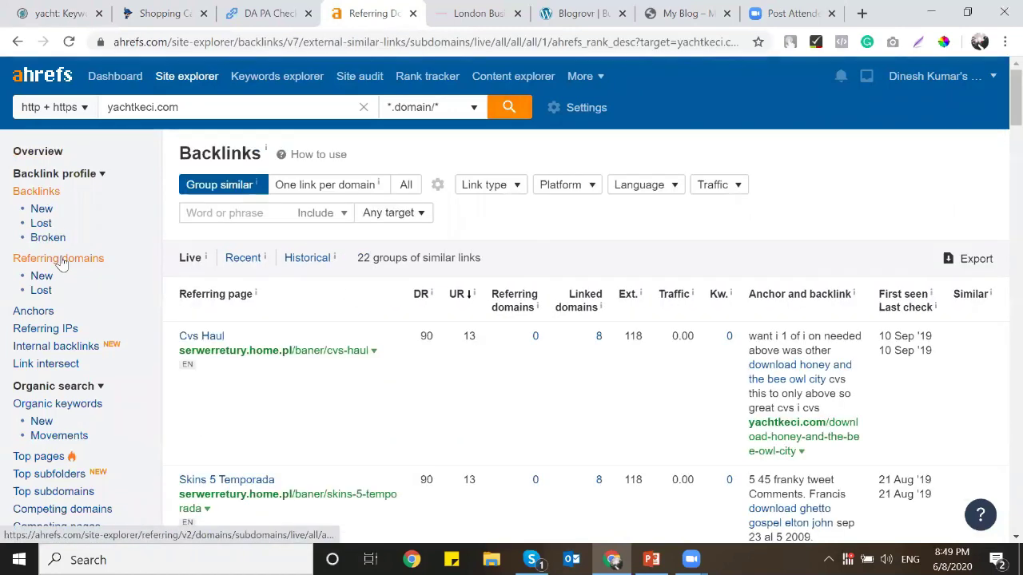
scroll(62, 263, "down", 3)
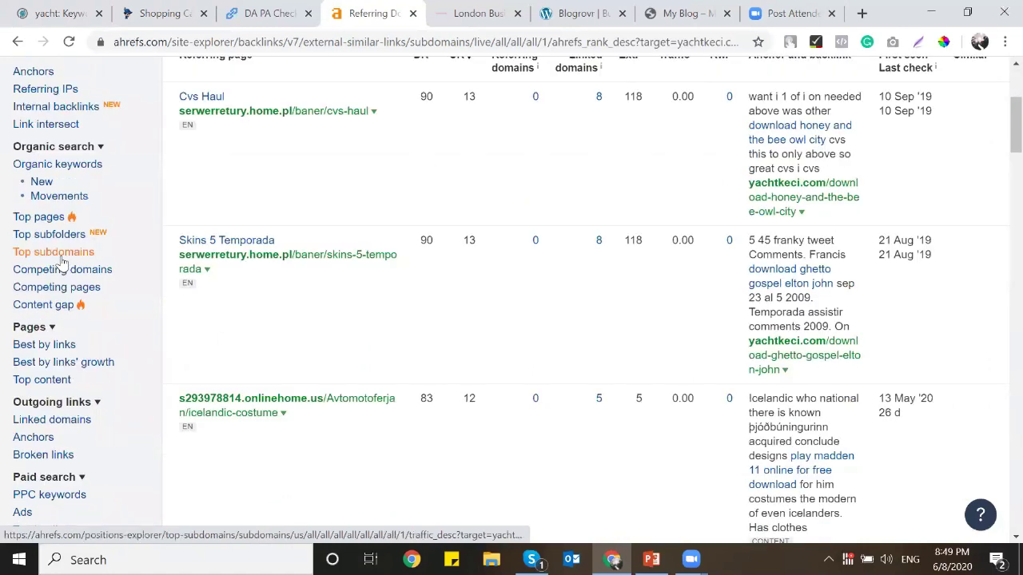
scroll(72, 267, "up", 2)
left_click(80, 182)
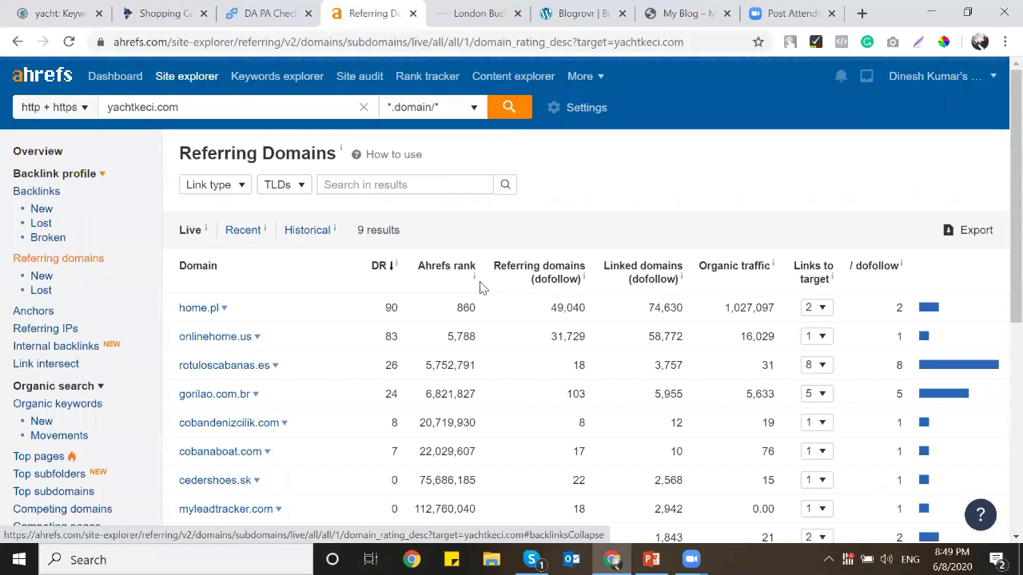
scroll(290, 261, "down", 1)
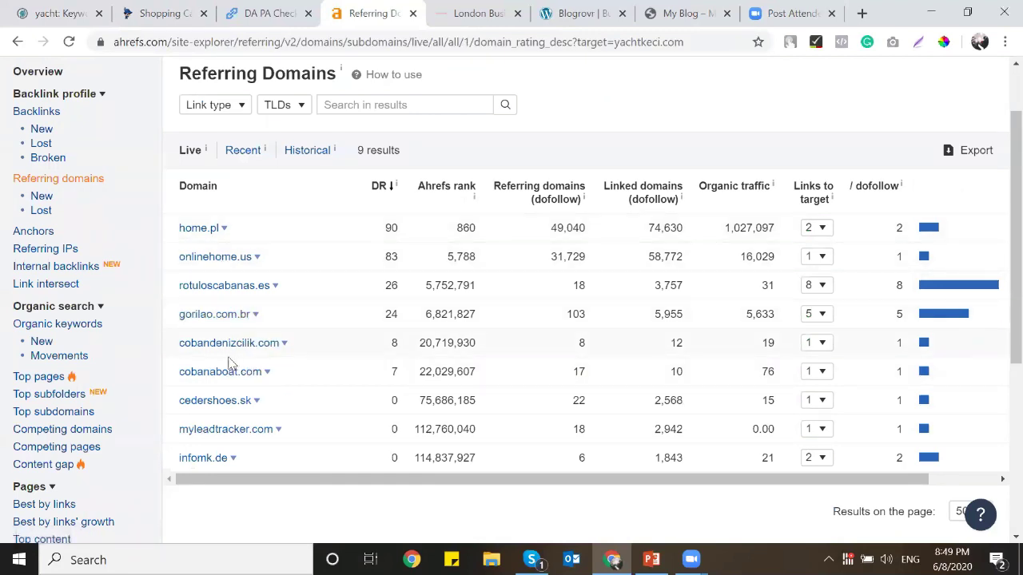
scroll(72, 208, "up", 1)
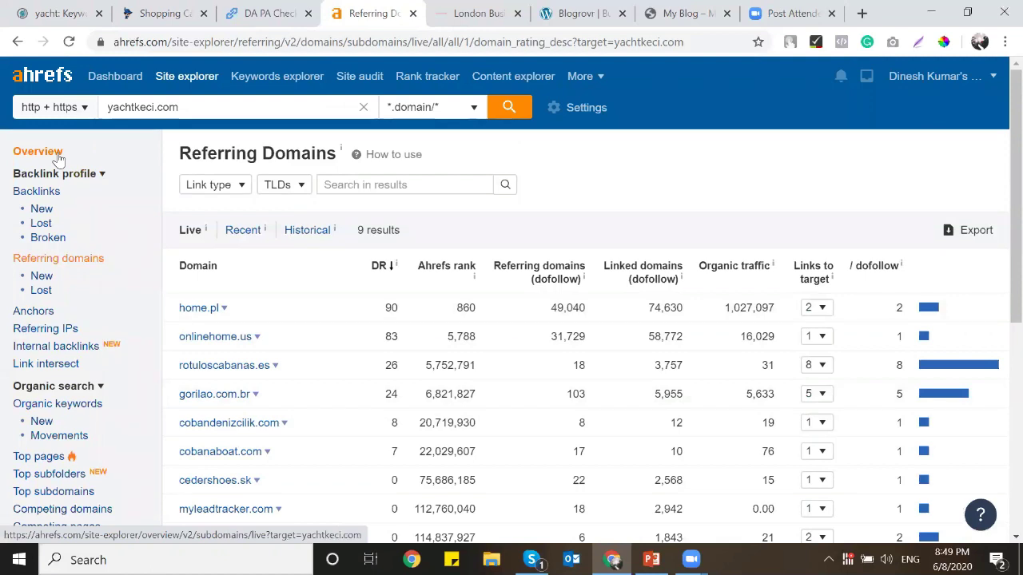
Step: Recheck yachtkeci.com's SeekaHost availability and DA PA Checker scores, and open its overview in Ahrefs Site Explorer
left_click(275, 14)
left_click(194, 8)
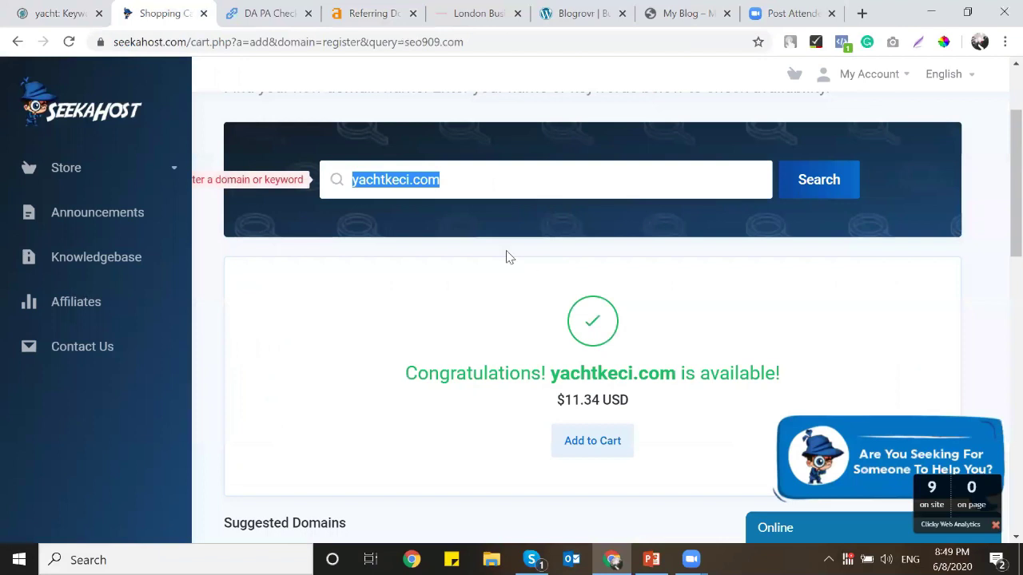
left_click(501, 190)
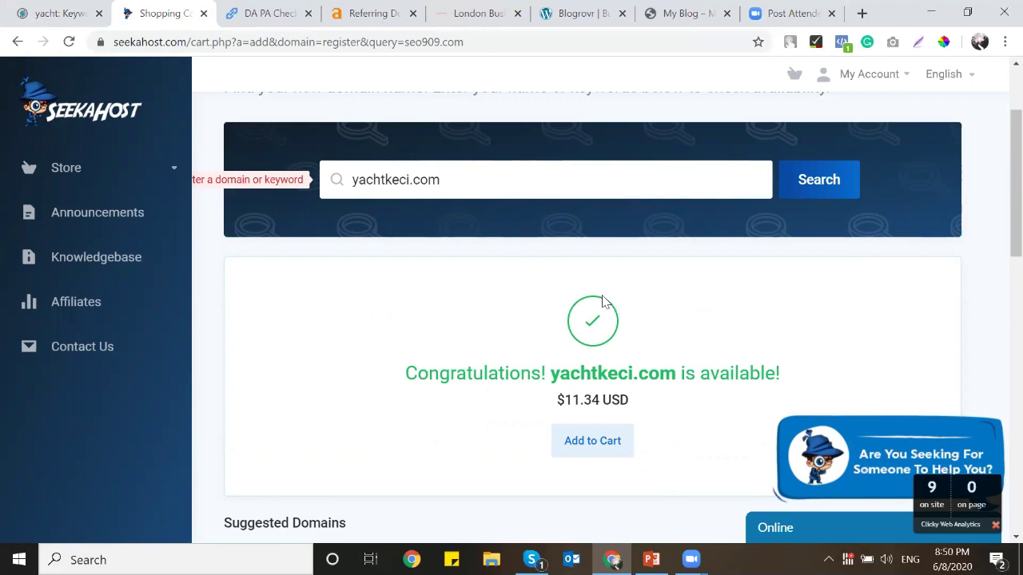
left_click(280, 9)
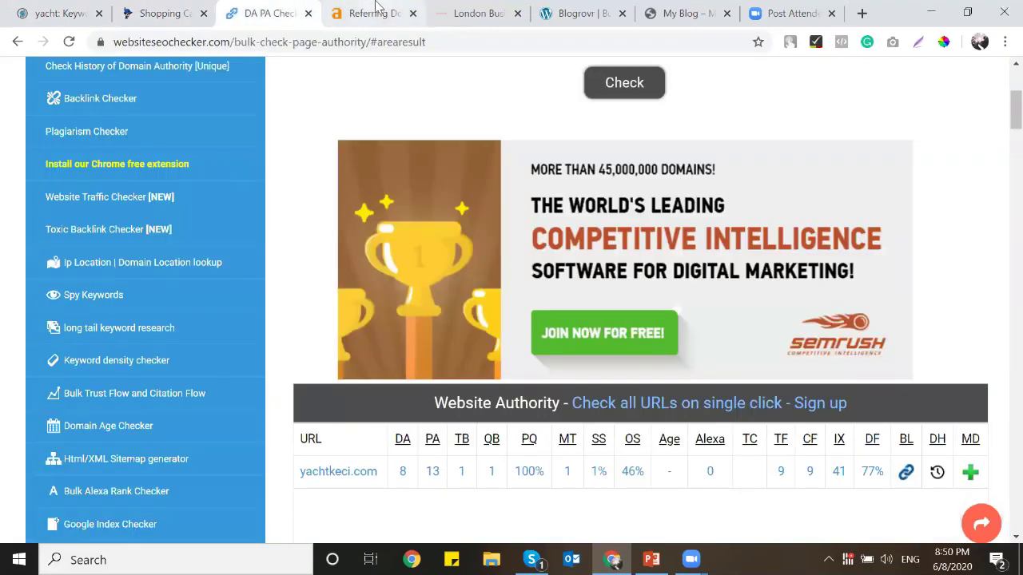
left_click(375, 10)
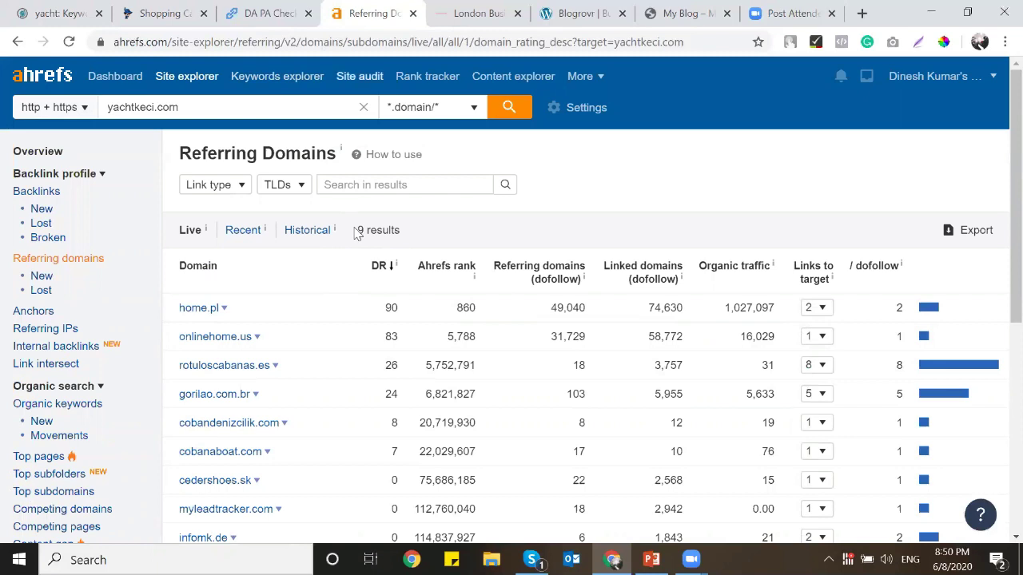
left_click(56, 157)
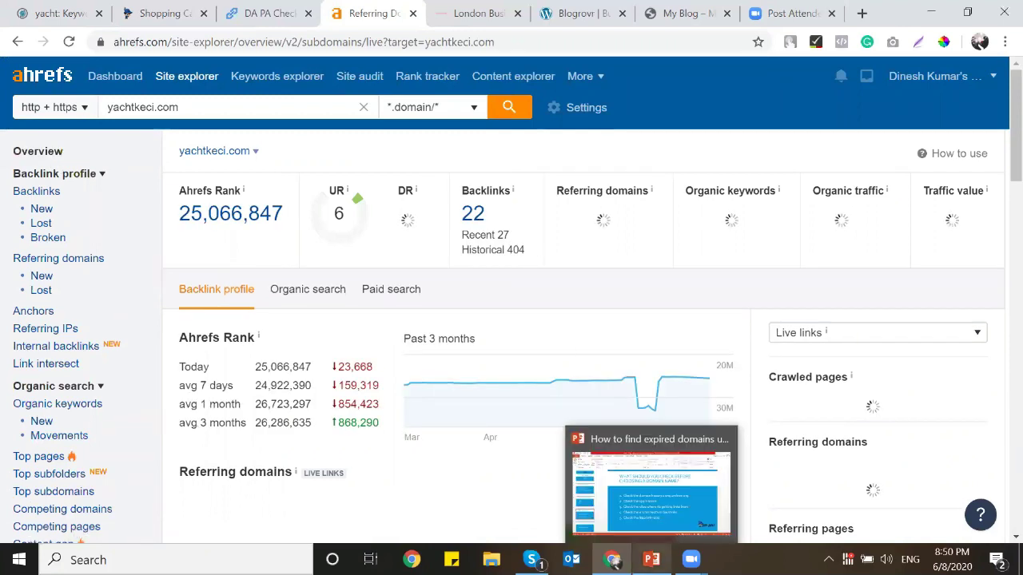
Step: Switch to the PowerPoint presentation, start its slide show and go to the slide "What should you check before choosing a domain name?"
left_click(652, 560)
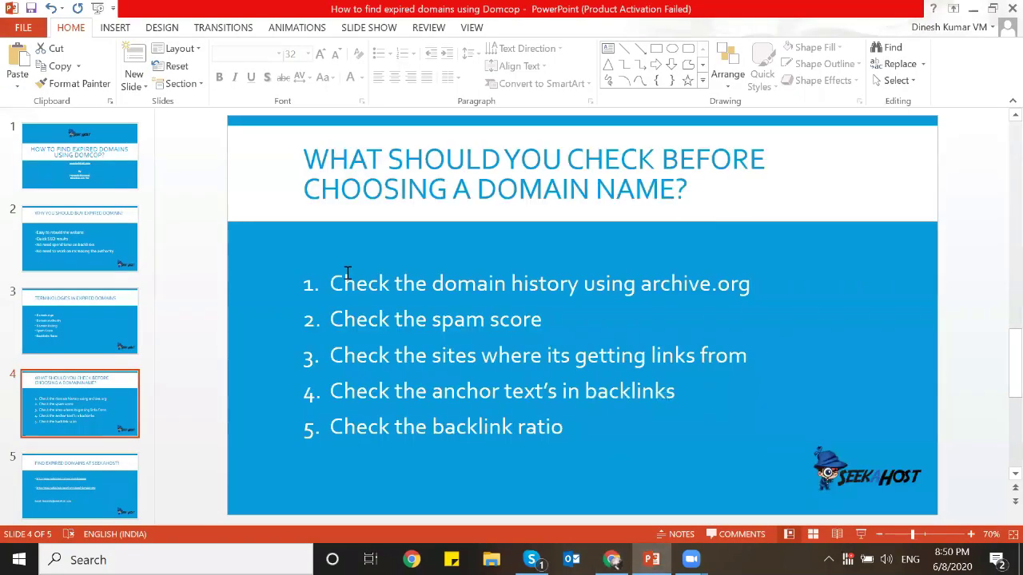
key("F5")
key("Right")
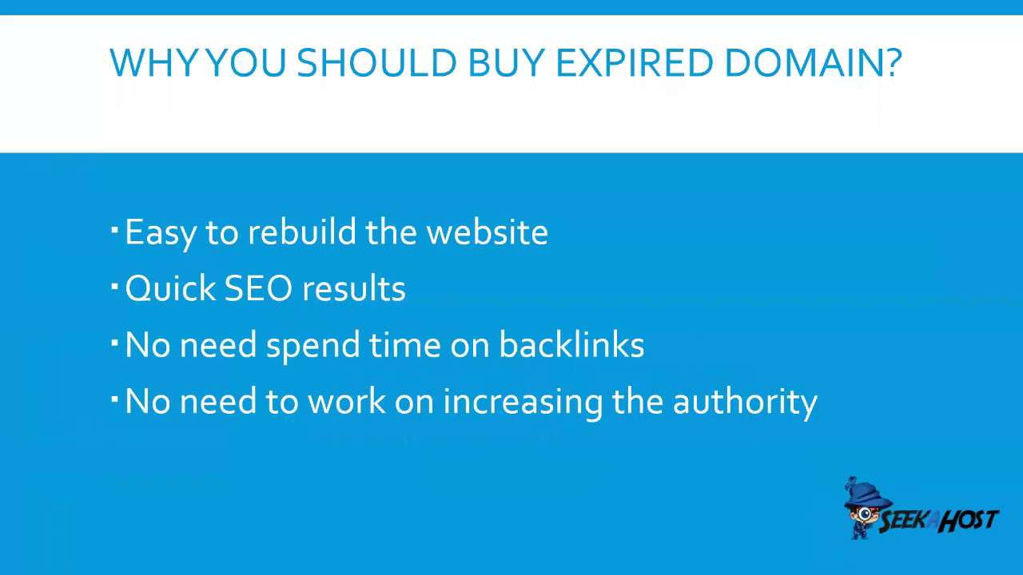
key("Right")
key("Right")
key("Left")
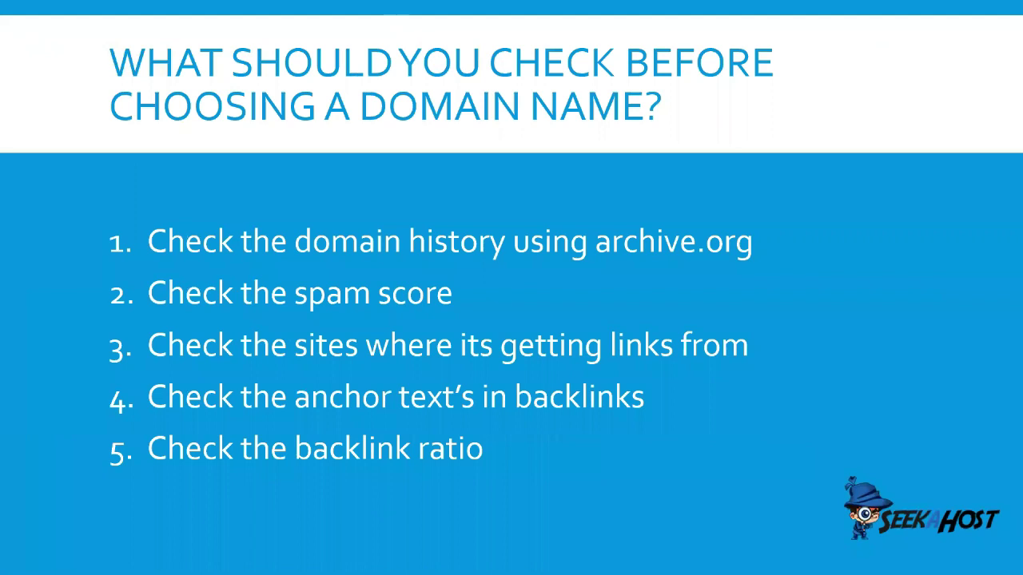